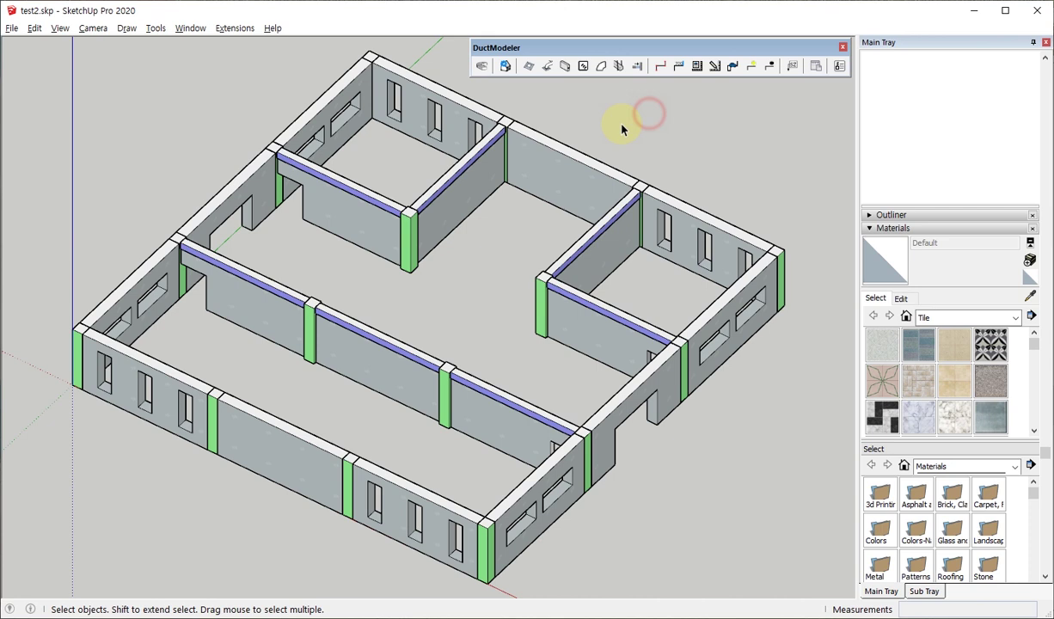
- Confirm duct settings: Middle vertical justification, elbow radius 1.0, expansion 25°, contraction 30°
left_click(506, 71)
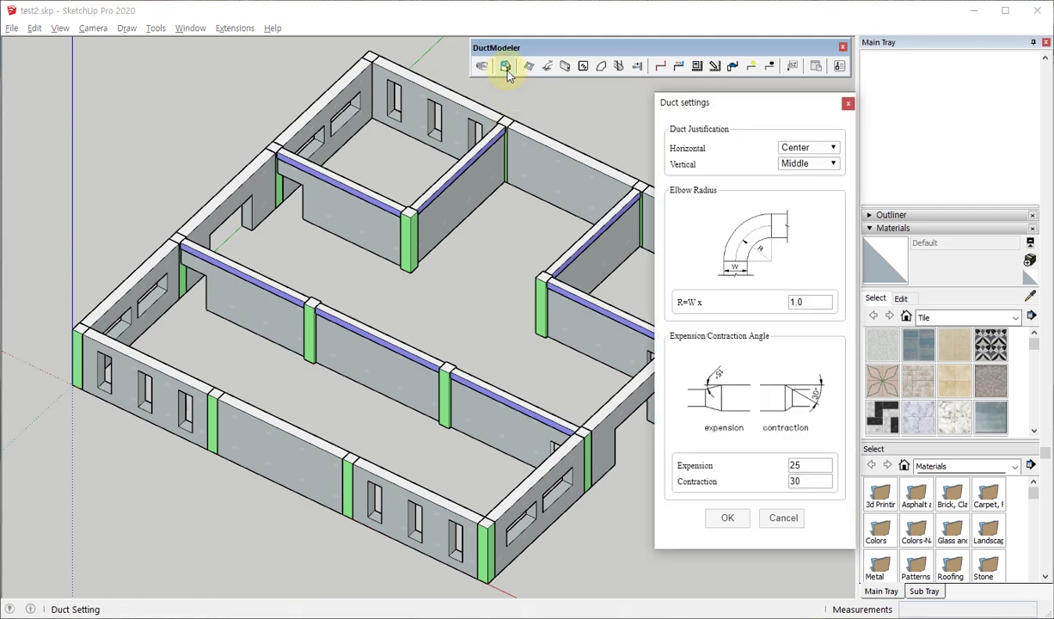
left_click_drag(730, 109, 723, 123)
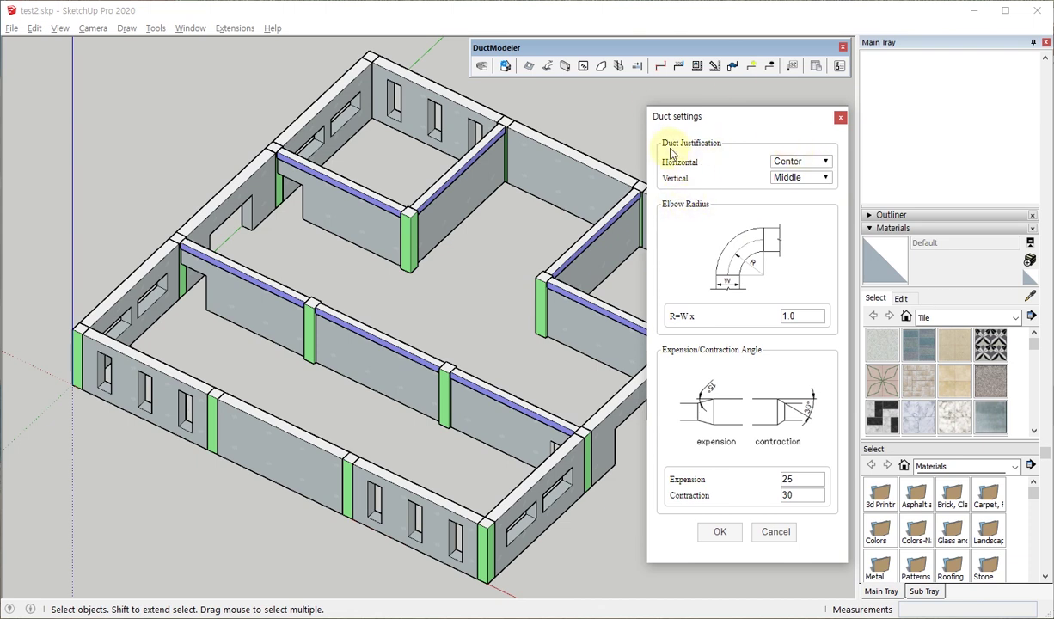
left_click(827, 161)
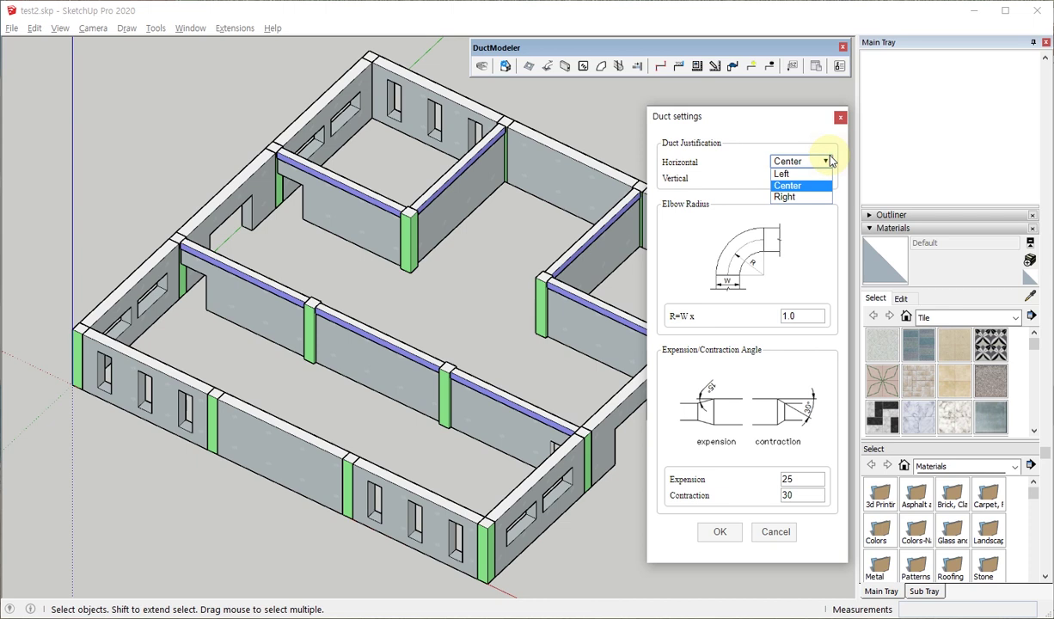
left_click(828, 162)
left_click(828, 177)
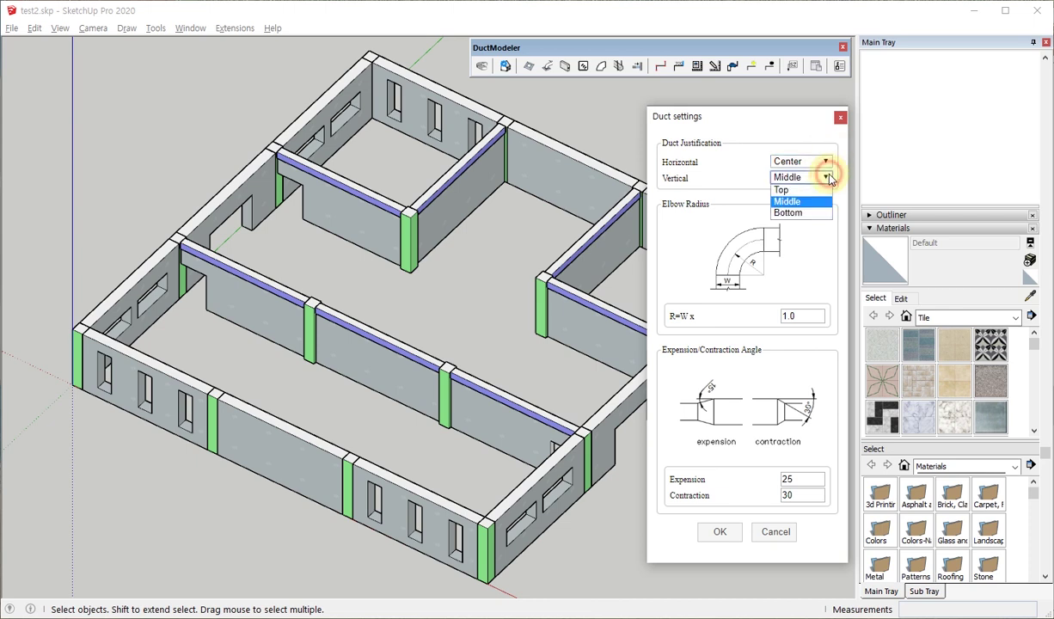
left_click(746, 158)
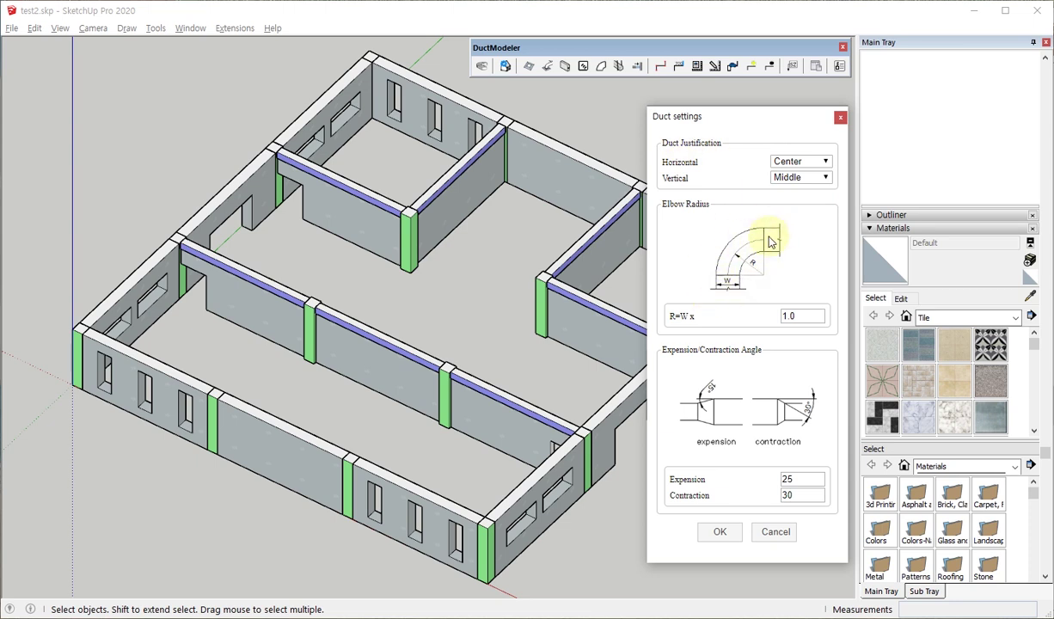
left_click_drag(796, 316, 658, 318)
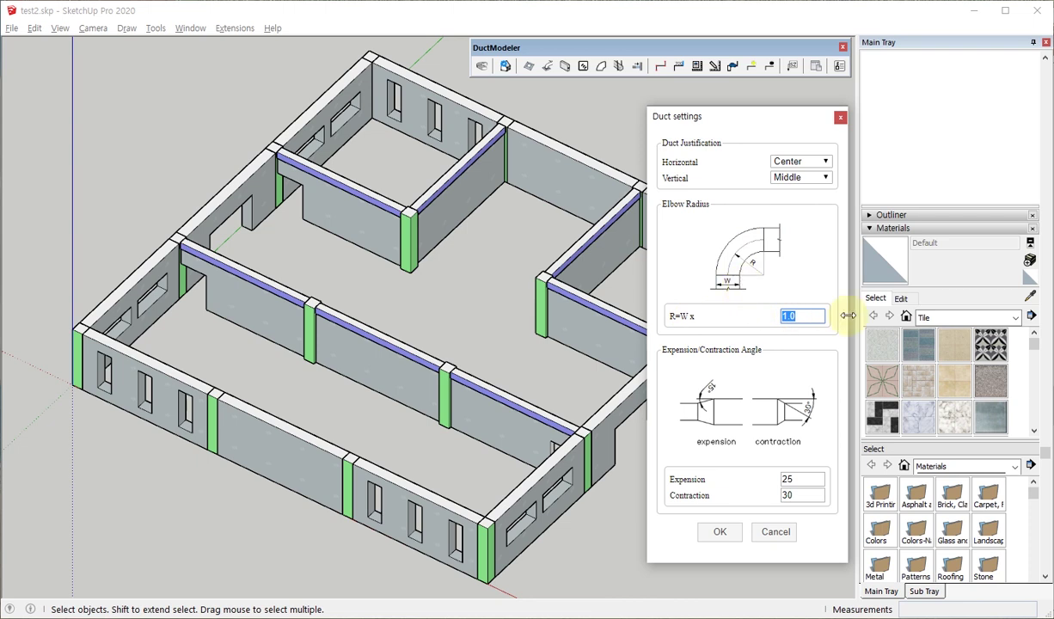
left_click(791, 318)
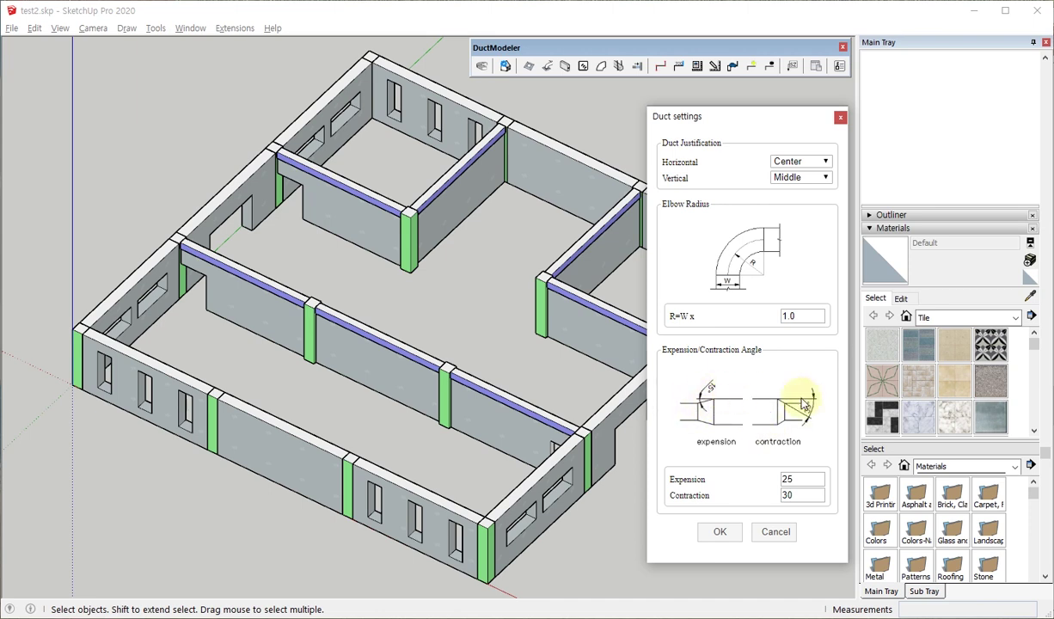
double_click(788, 478)
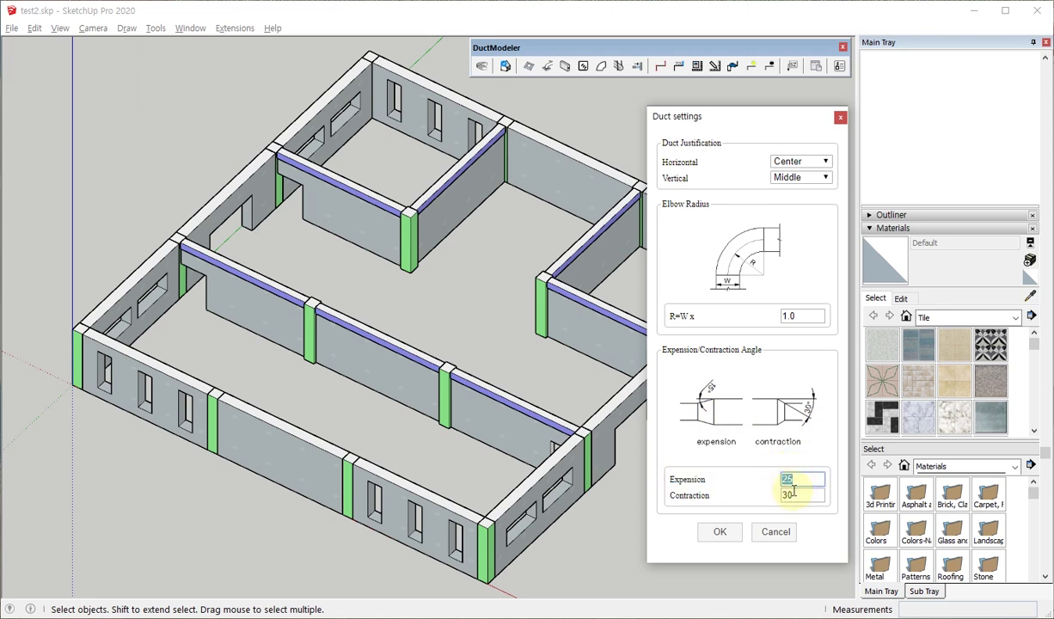
double_click(792, 495)
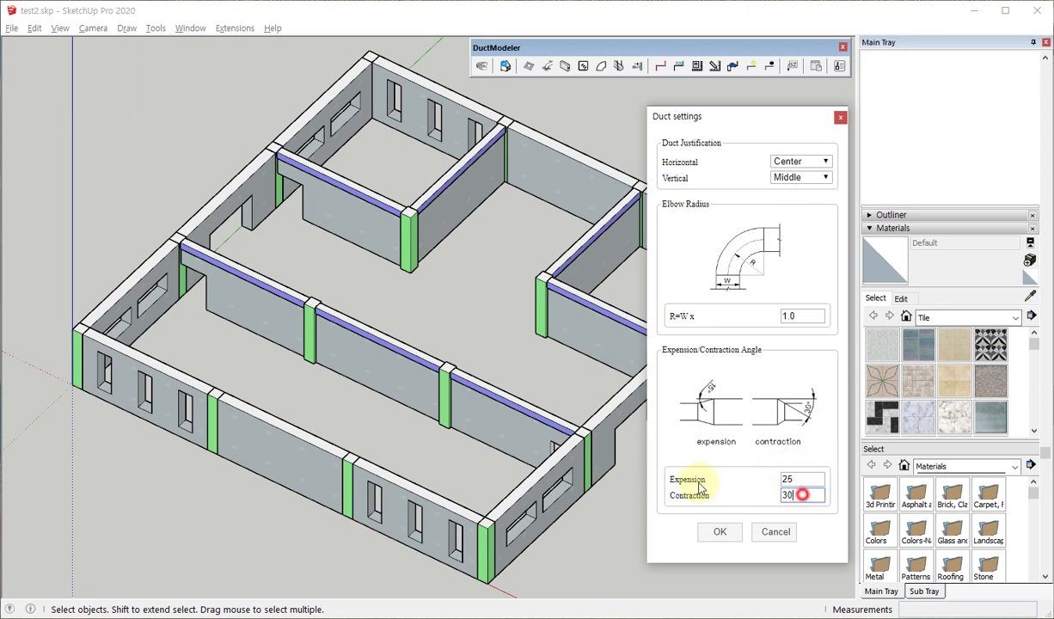
left_click(727, 534)
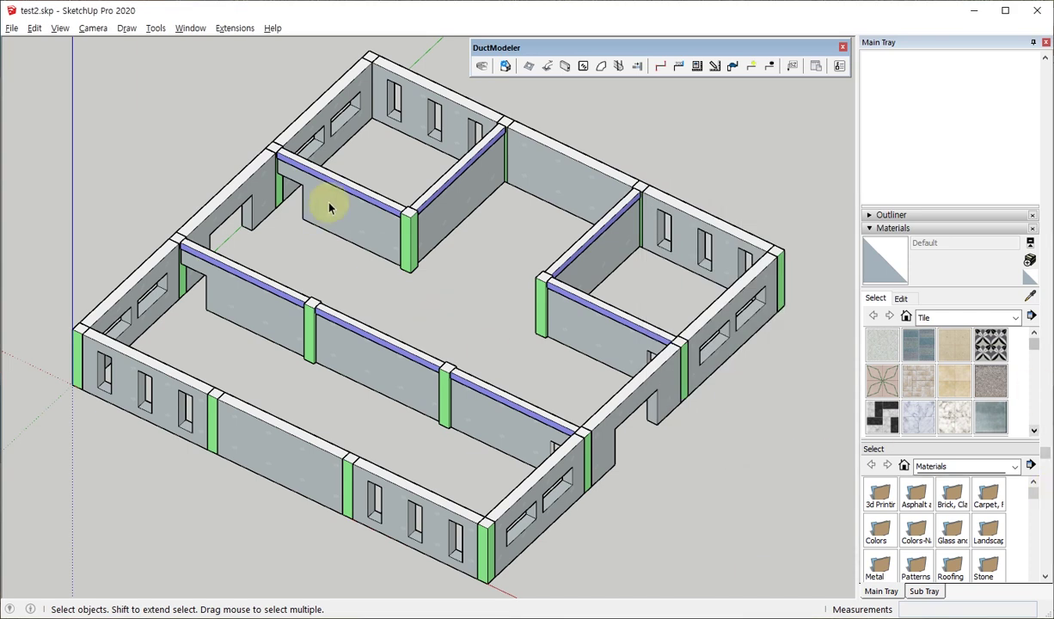
- Pick the KDCS rectangular-face diffuser and accept 700.0 CMH, 3000 mm spacing, 2200 mm offset
left_click(529, 68)
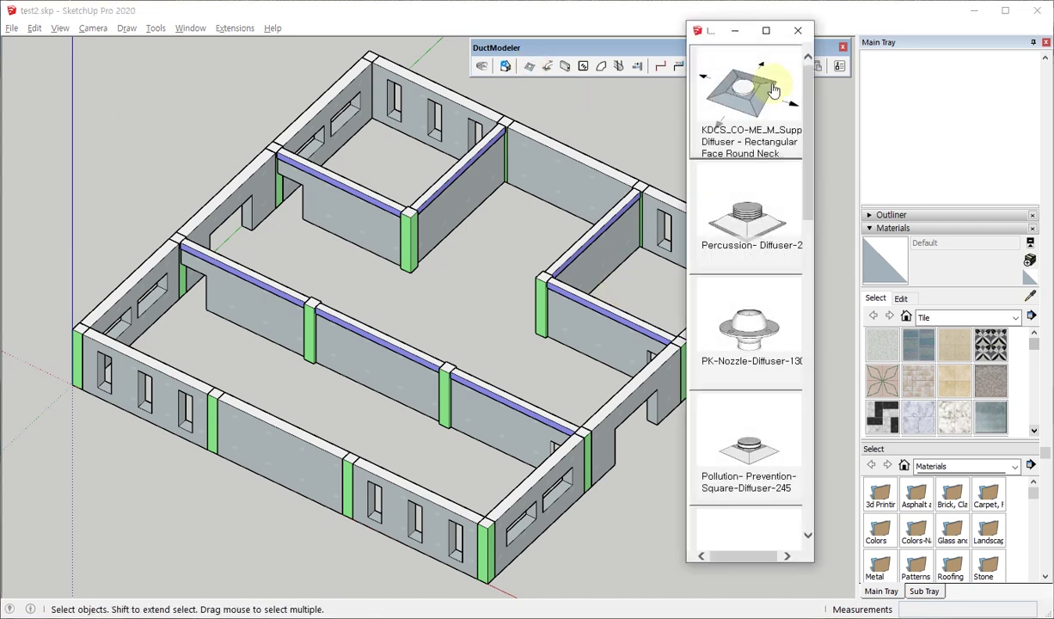
scroll(712, 454, "down", 8)
scroll(765, 483, "down", 2)
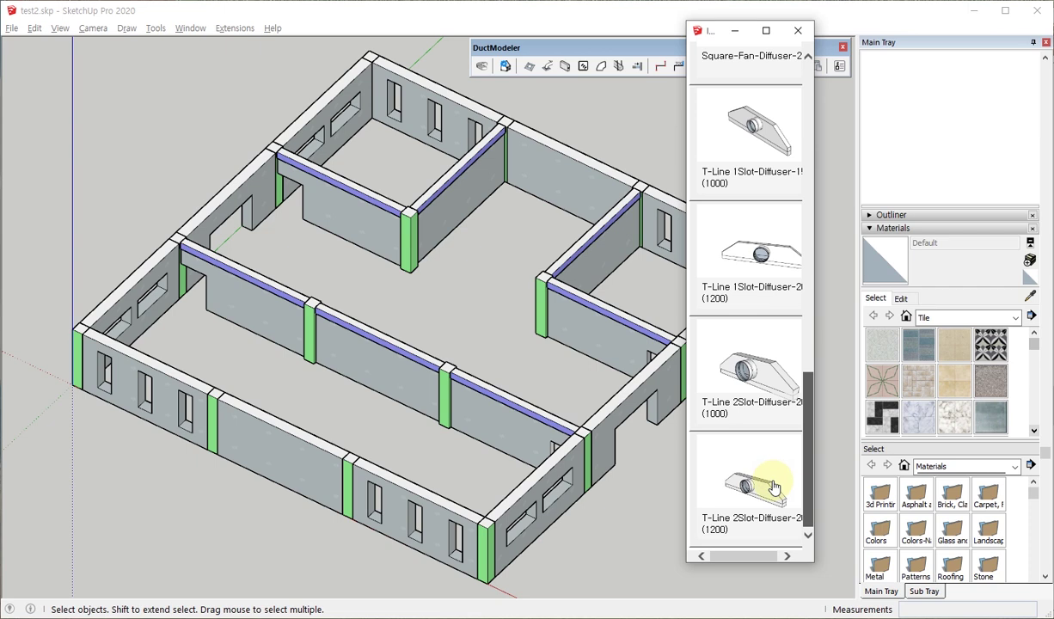
scroll(777, 457, "up", 10)
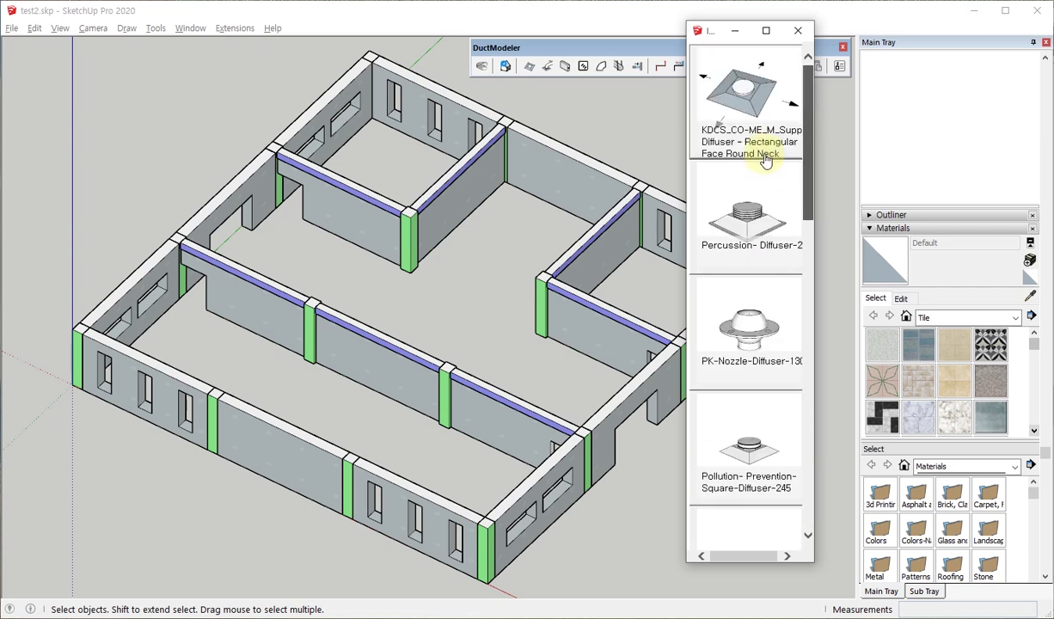
left_click(738, 80)
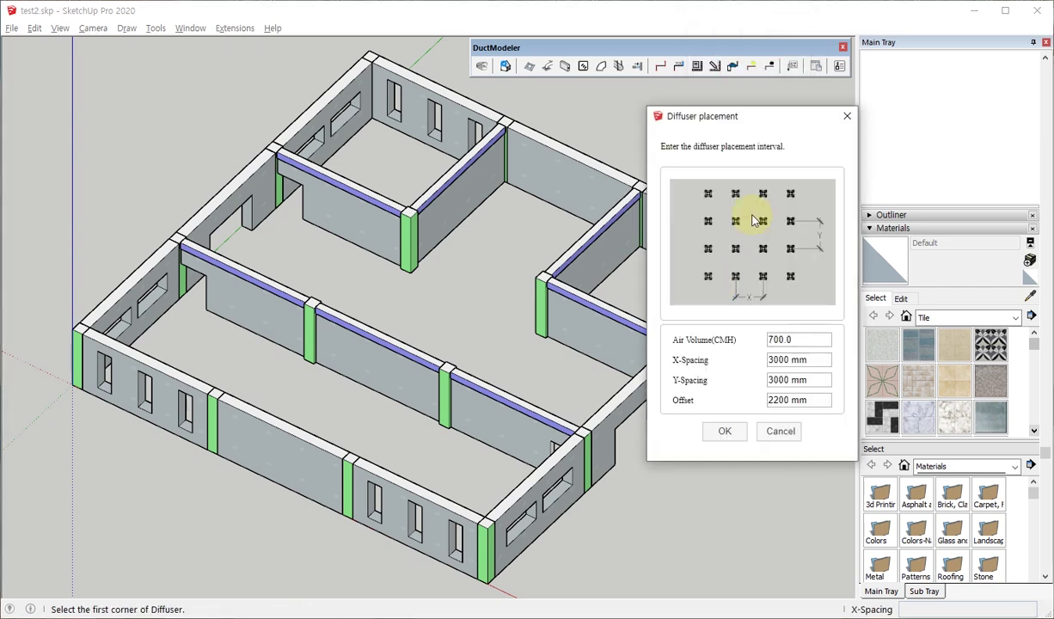
left_click_drag(731, 120, 766, 111)
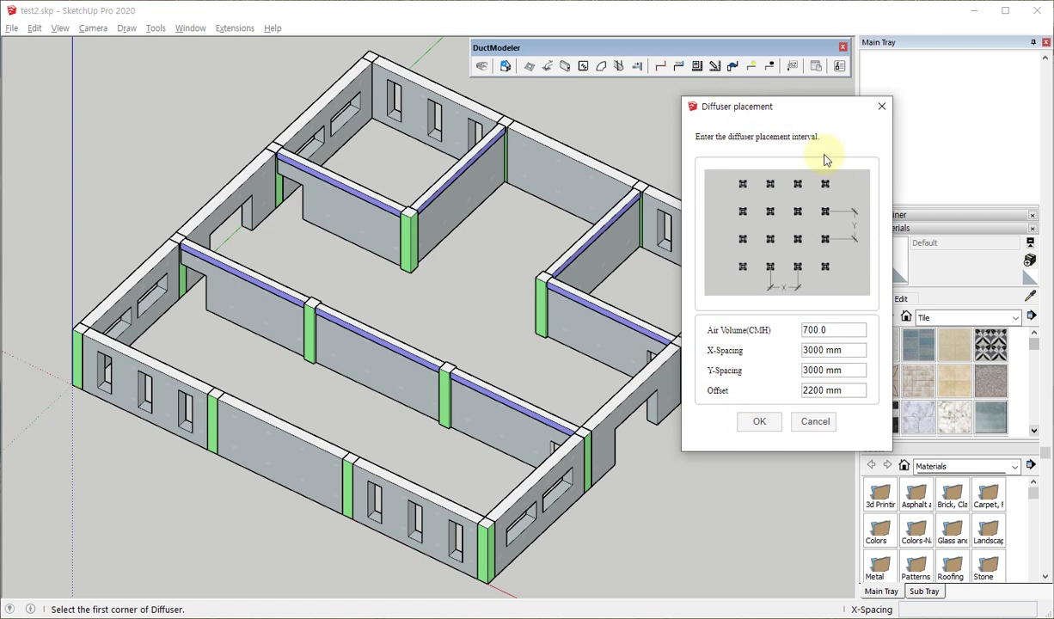
left_click_drag(852, 330, 738, 330)
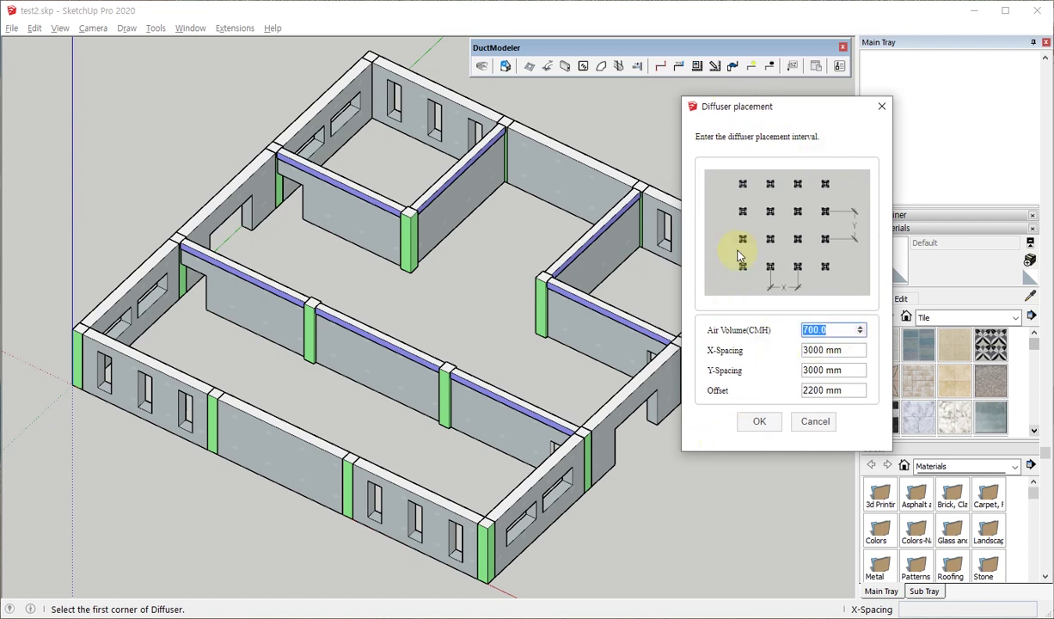
left_click(830, 371)
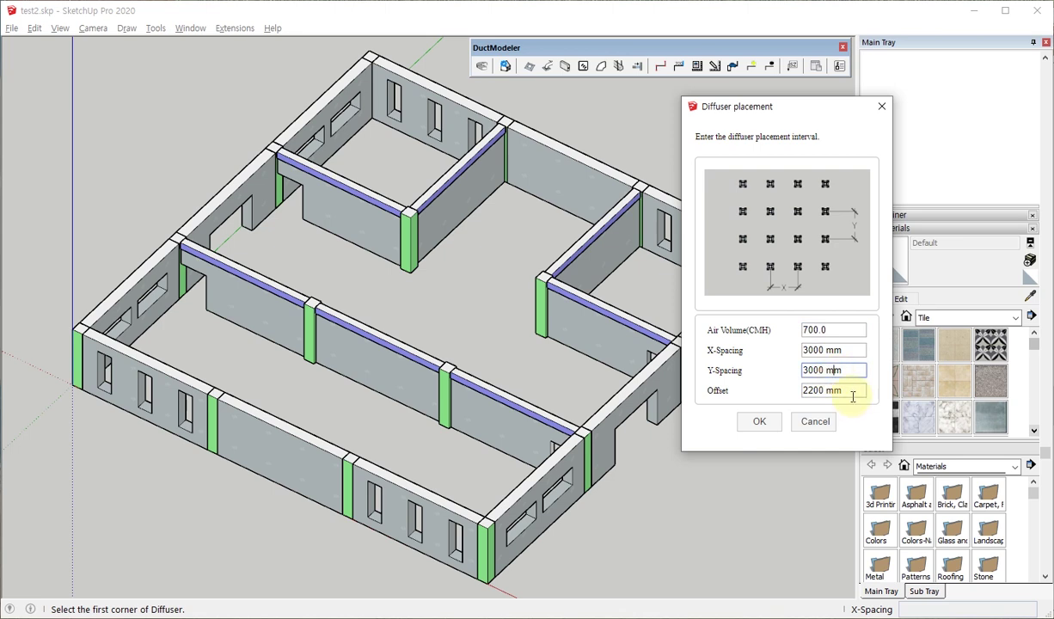
left_click_drag(851, 392, 731, 394)
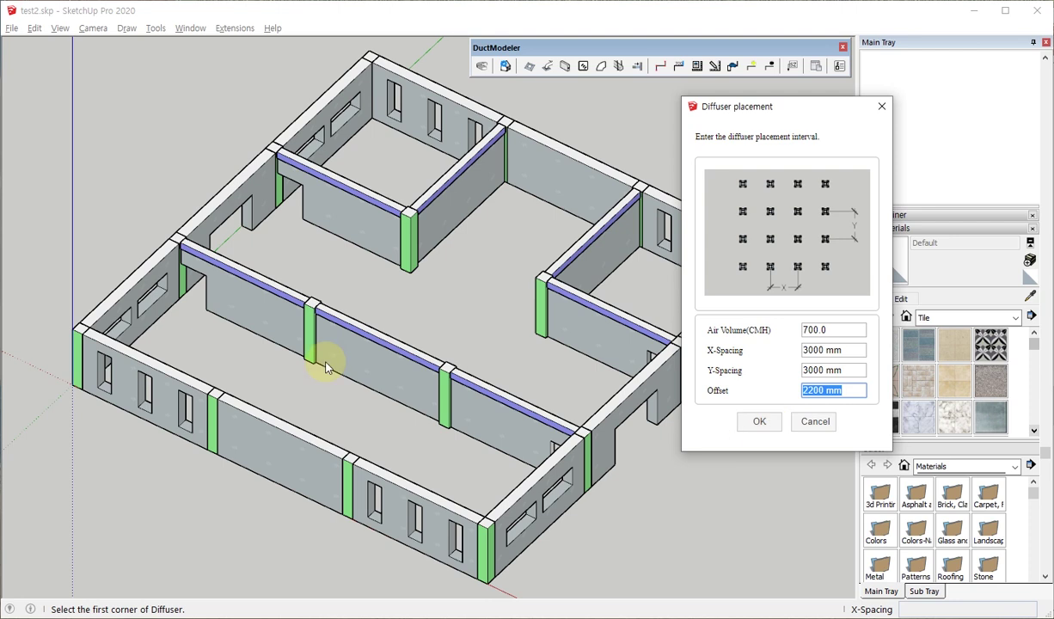
left_click(440, 239)
left_click(746, 421)
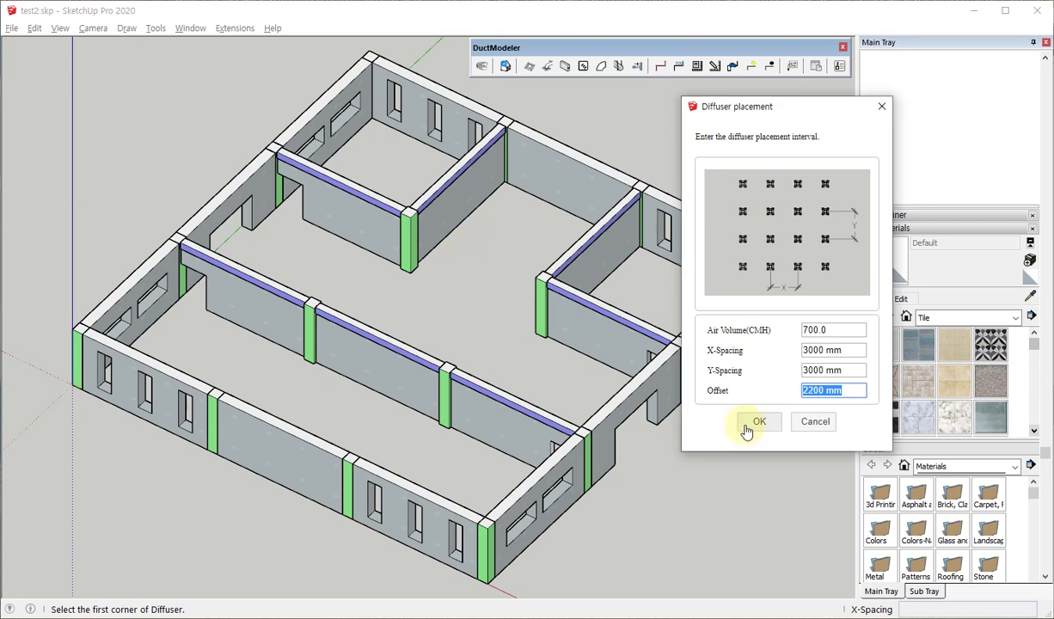
- Mark the upper middle room's area in Top view to place six diffusers in a 2×3 grid
scroll(554, 363, "down", 2)
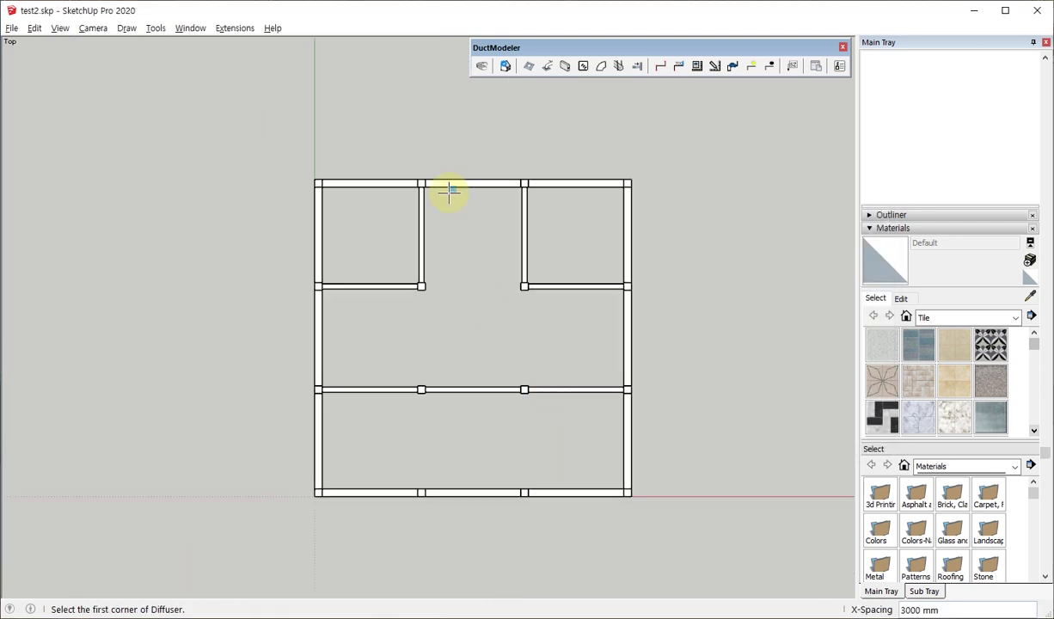
scroll(449, 196, "up", 2)
scroll(456, 260, "up", 1)
scroll(389, 264, "down", 1)
scroll(389, 267, "down", 1)
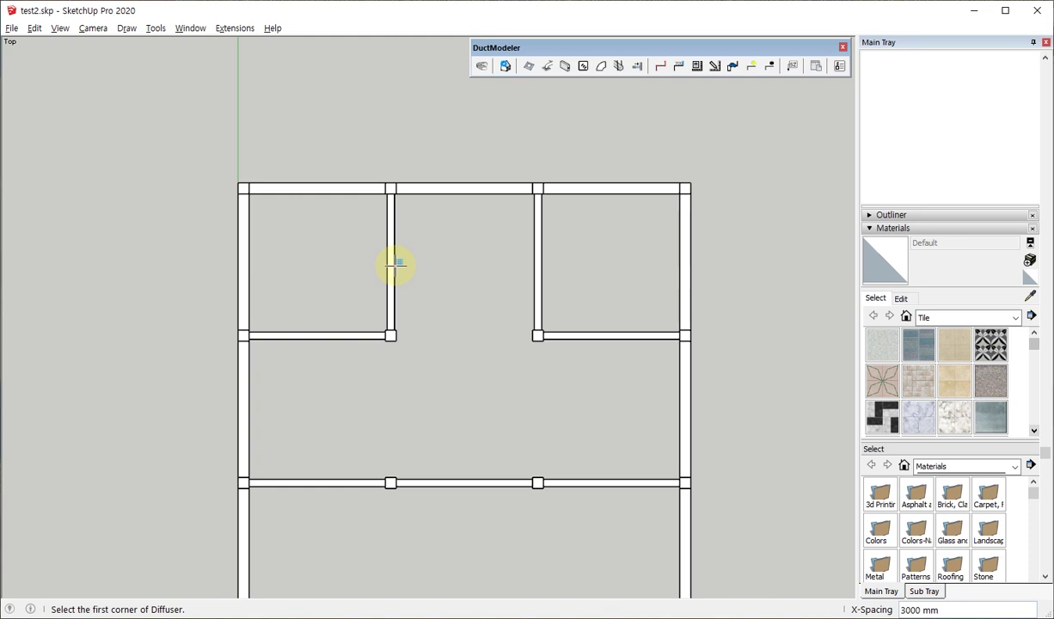
scroll(478, 231, "up", 1)
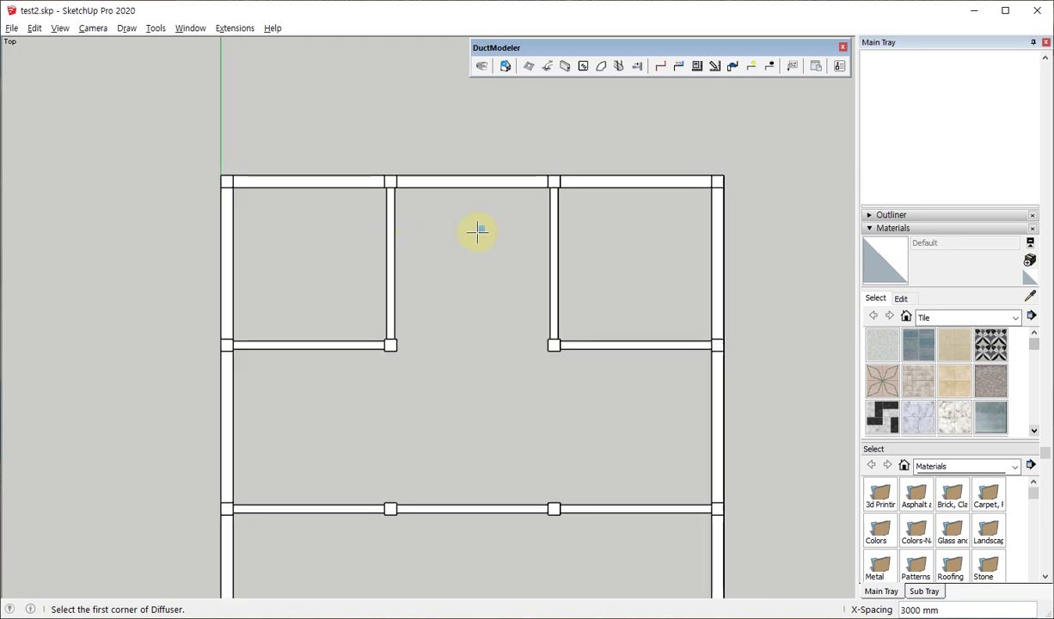
left_click(435, 214)
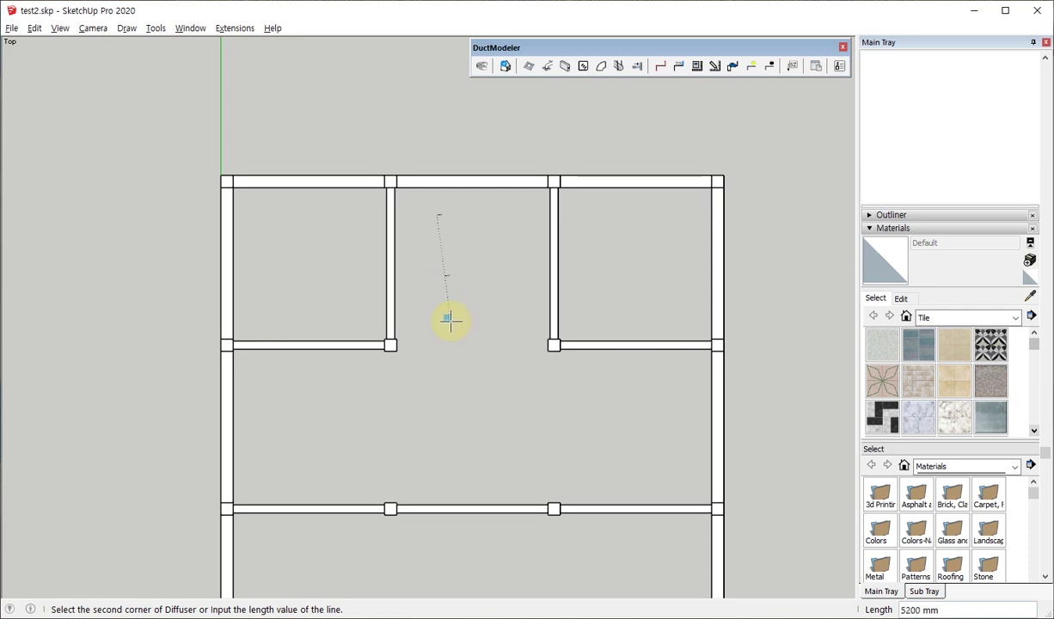
left_click(434, 374)
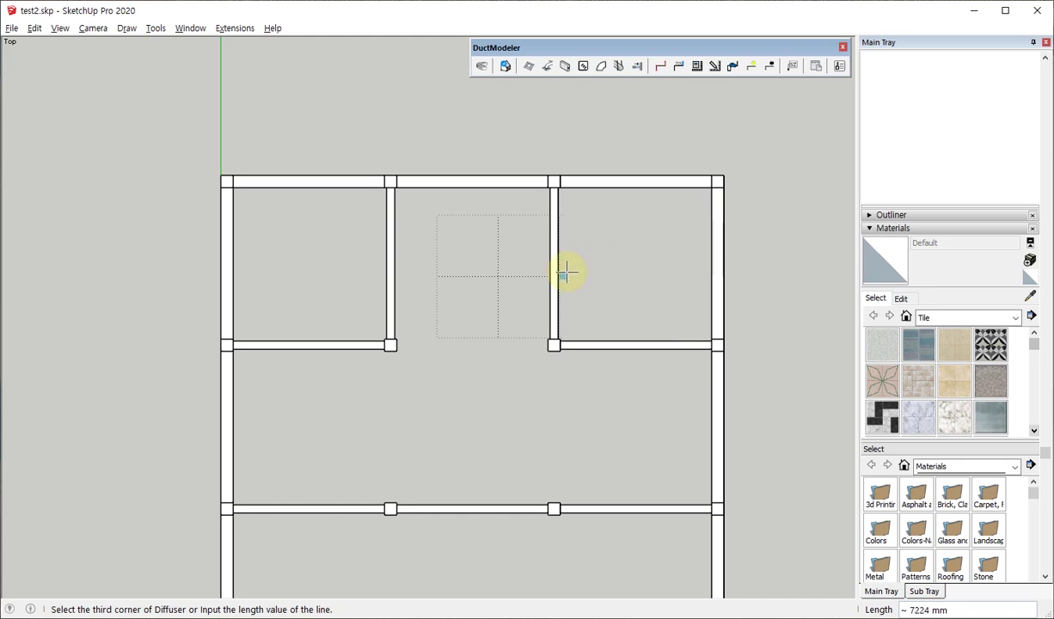
left_click(502, 297)
scroll(495, 274, "up", 2)
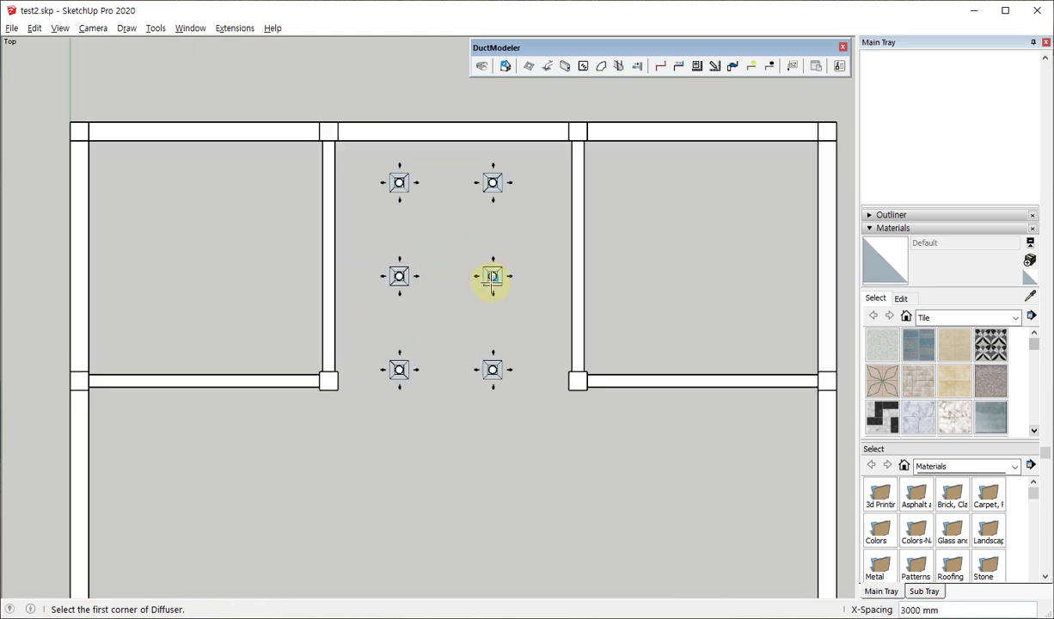
key("space")
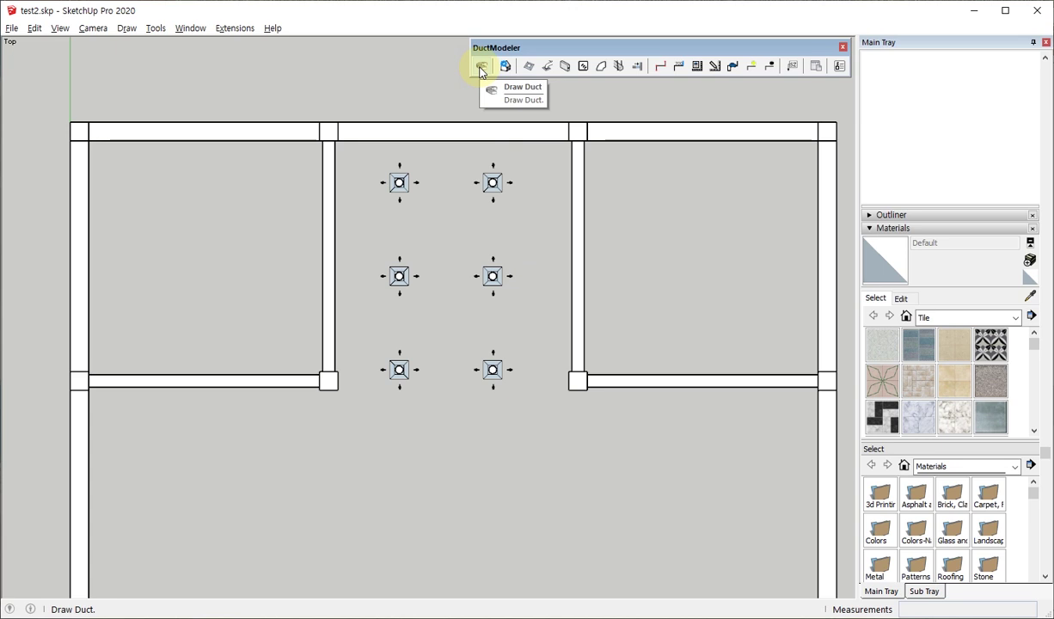
- Start Draw Duct and leave it on a rectangular 800 × 500 mm duct at 2750 mm offset
left_click(481, 68)
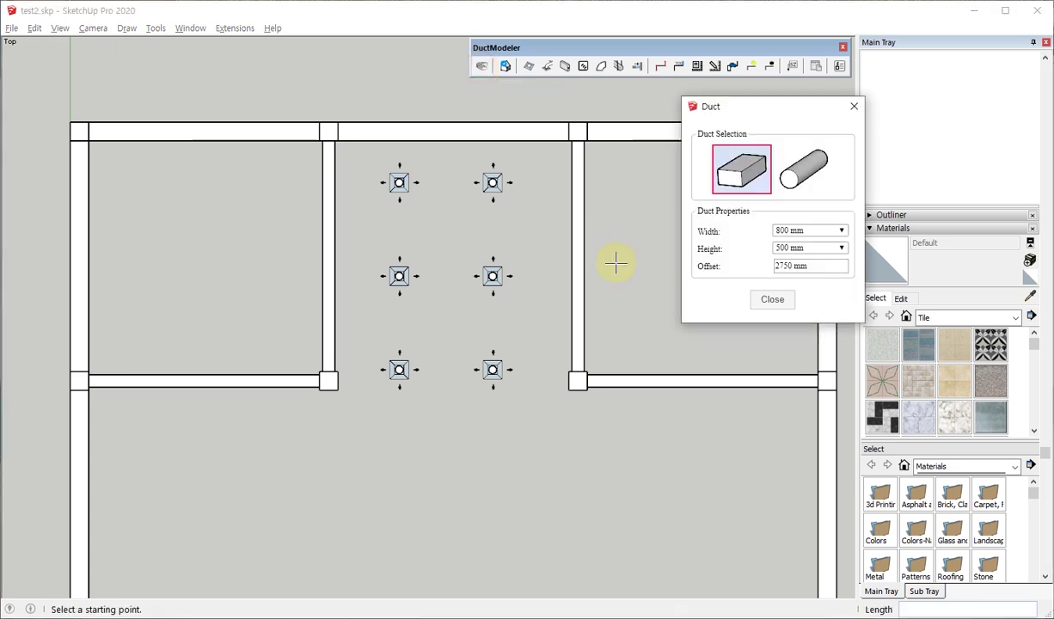
left_click_drag(772, 112, 760, 129)
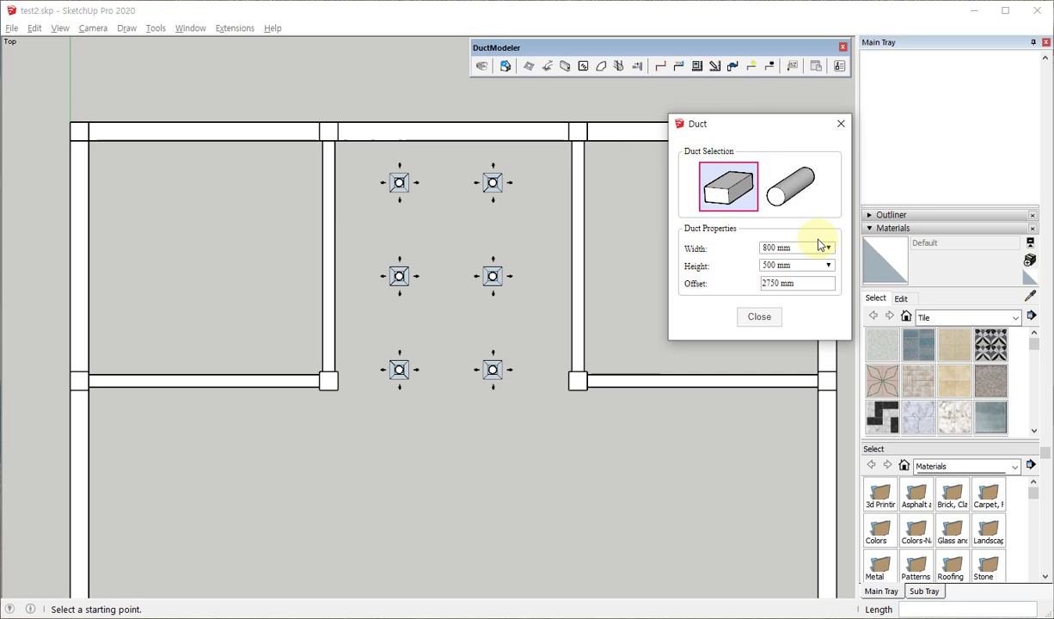
left_click(787, 185)
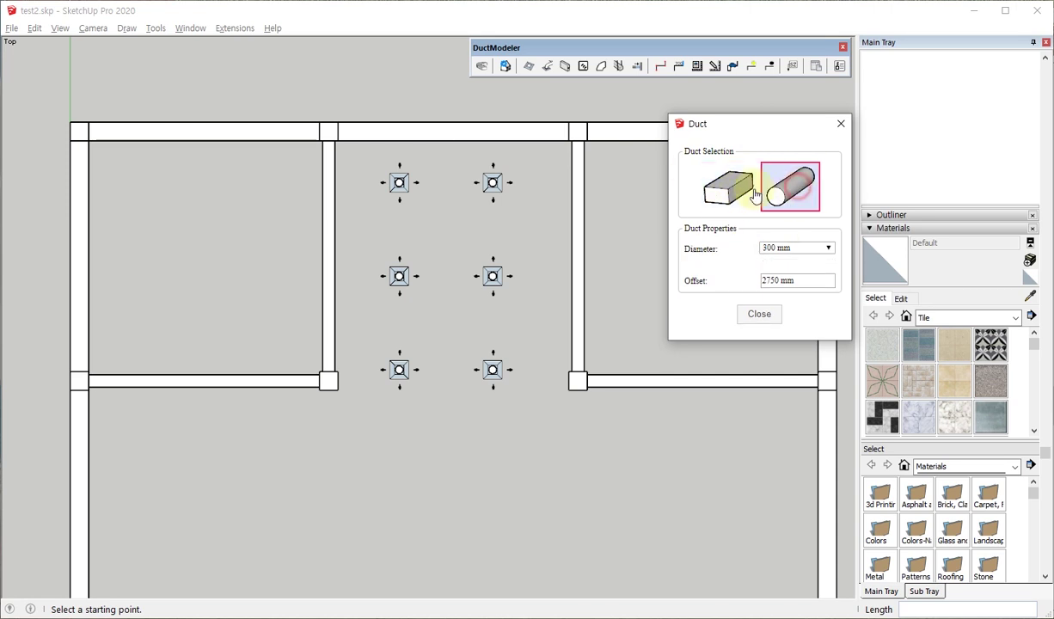
left_click(718, 190)
left_click(774, 191)
left_click(735, 191)
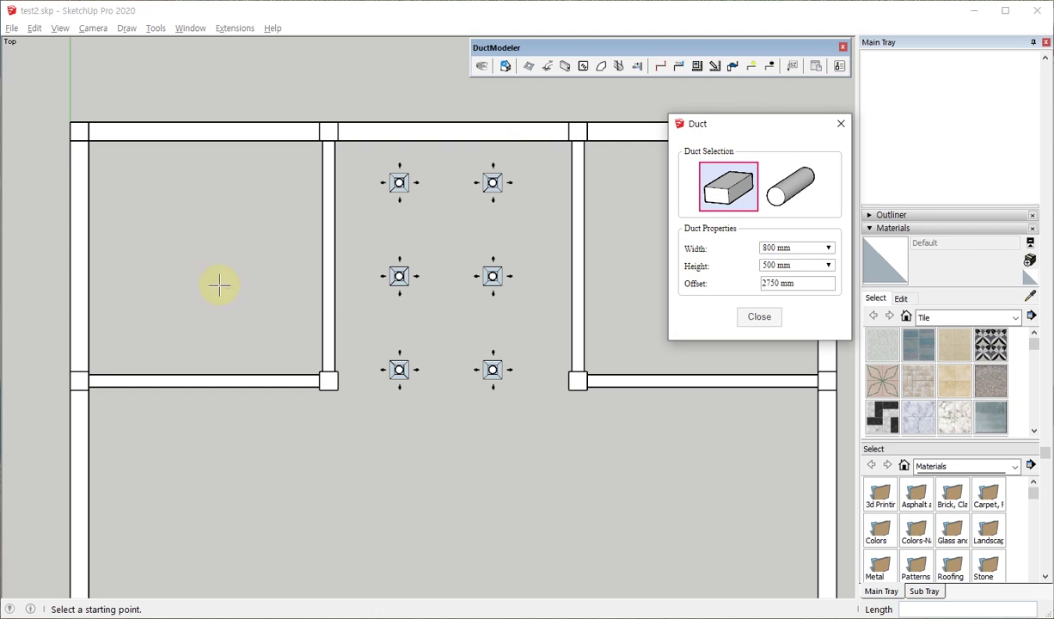
- Draw an 800×500 mm duct 11300 mm from the left wall, then turn it up to the top wall
middle_click(480, 285)
scroll(480, 285, "down", 3)
scroll(241, 349, "up", 1)
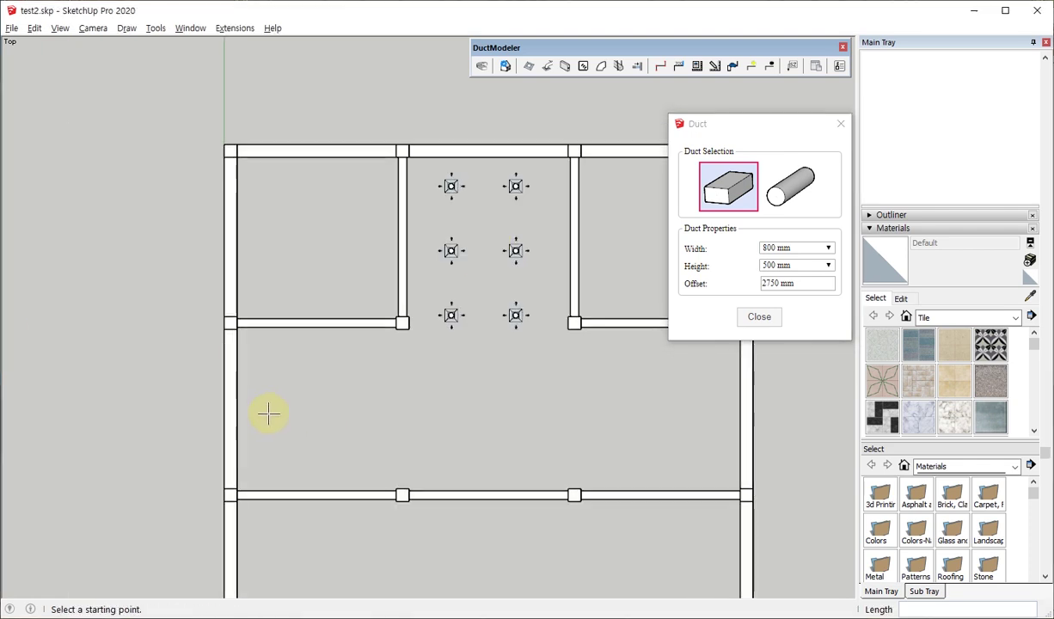
left_click(239, 409)
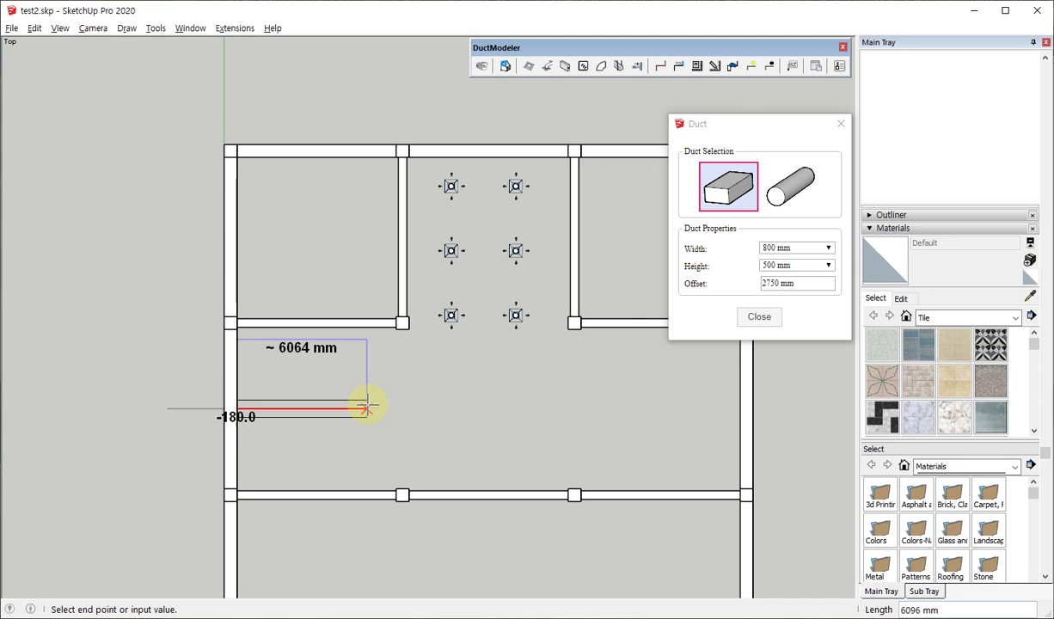
scroll(277, 408, "up", 2)
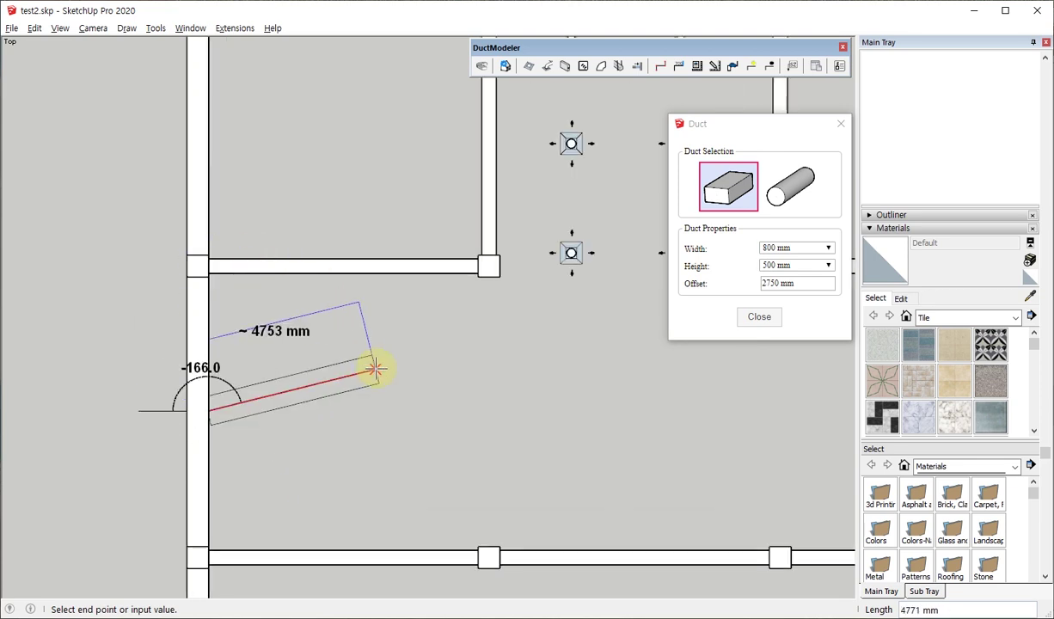
scroll(282, 426, "down", 1)
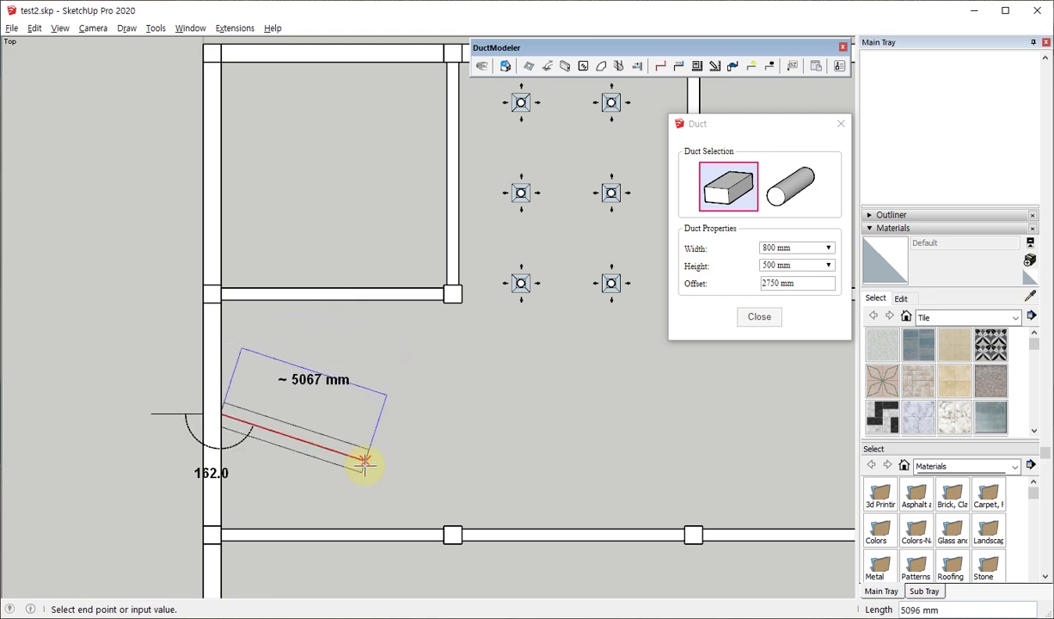
scroll(376, 419, "down", 1)
type("11300")
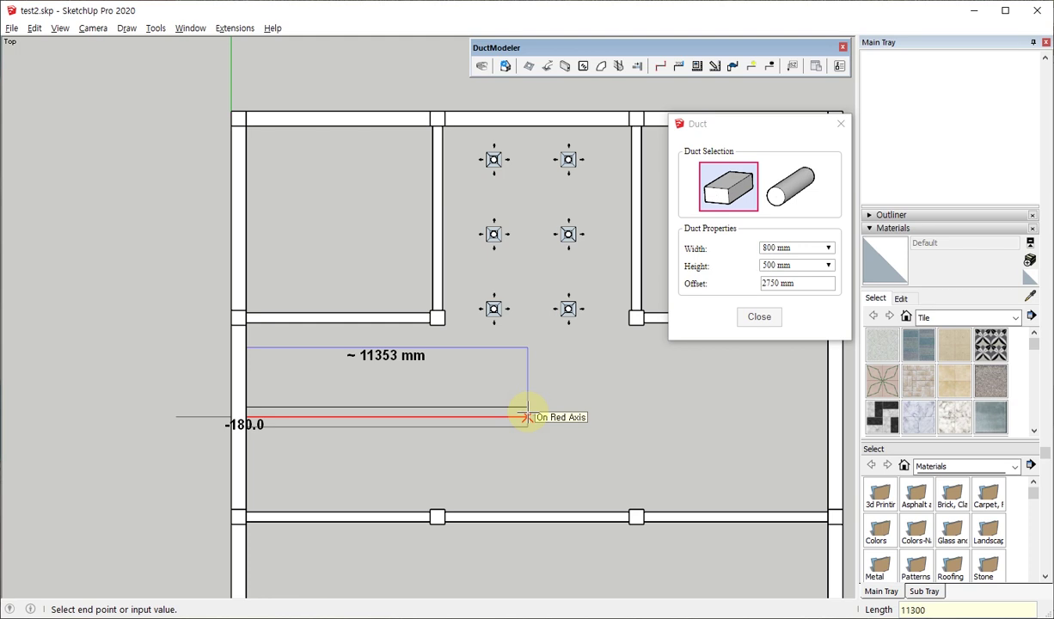
key("Return")
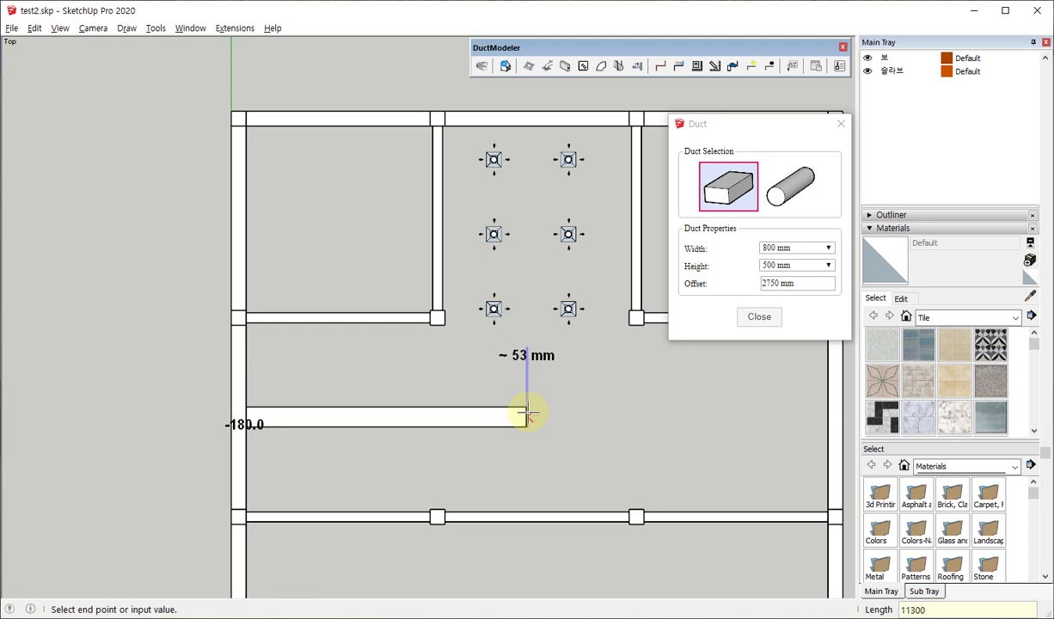
scroll(521, 233, "up", 1)
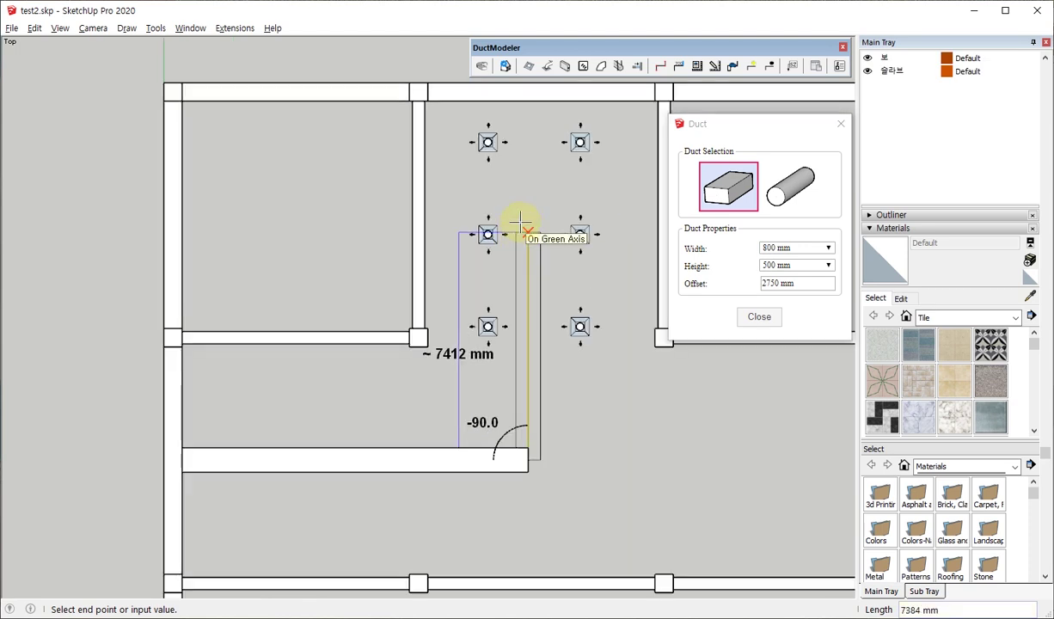
left_click(514, 101)
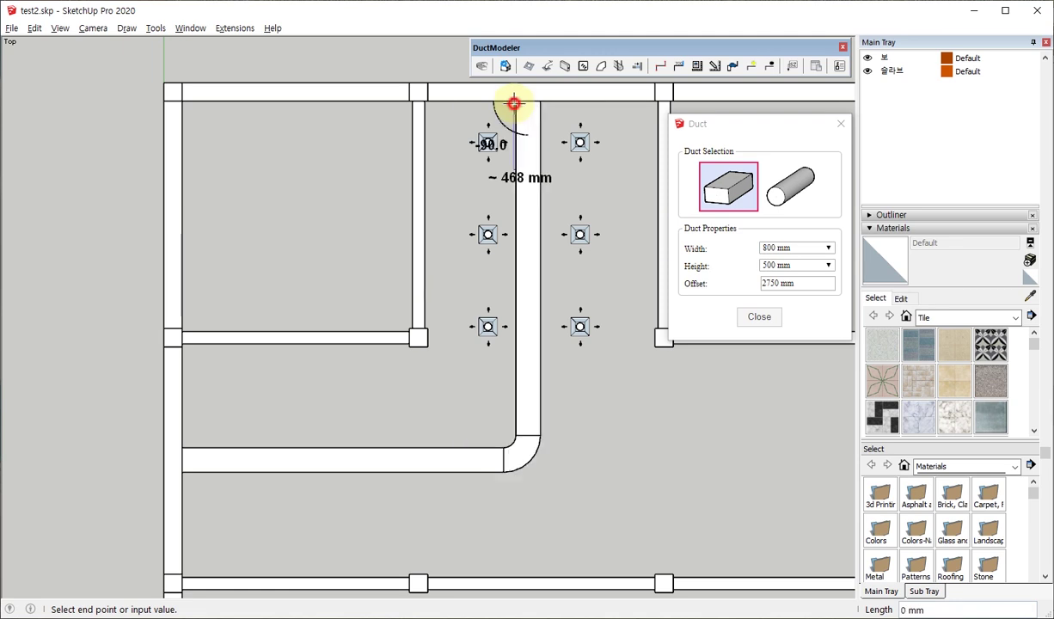
scroll(585, 421, "down", 1)
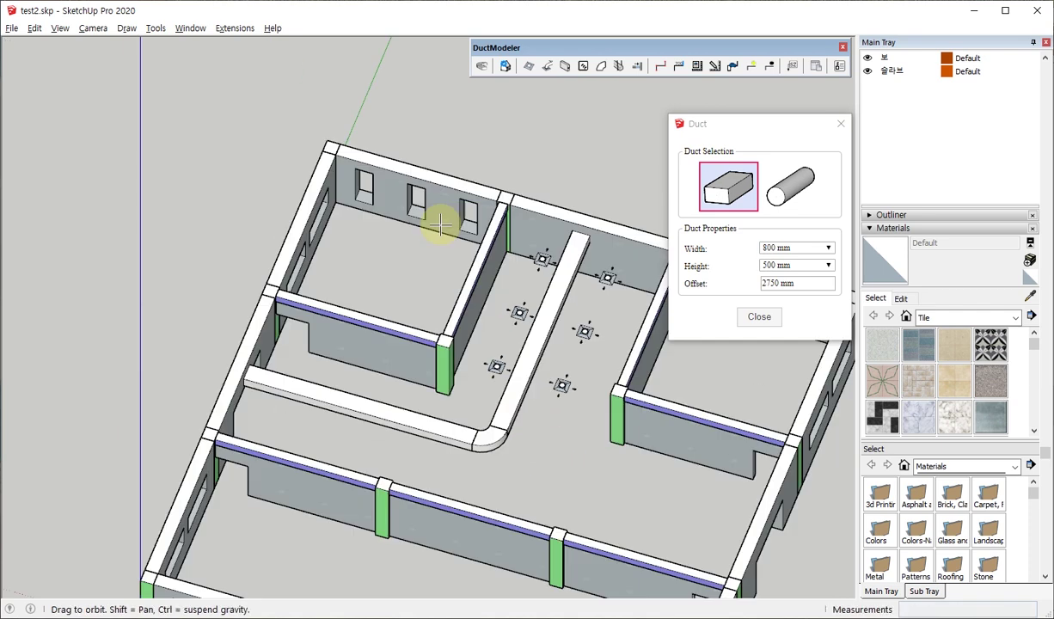
mouse_move(569, 443)
middle_mouse_down()
mouse_move(507, 302)
mouse_move(473, 298)
middle_mouse_up()
scroll(509, 293, "up", 1)
scroll(458, 278, "down", 1)
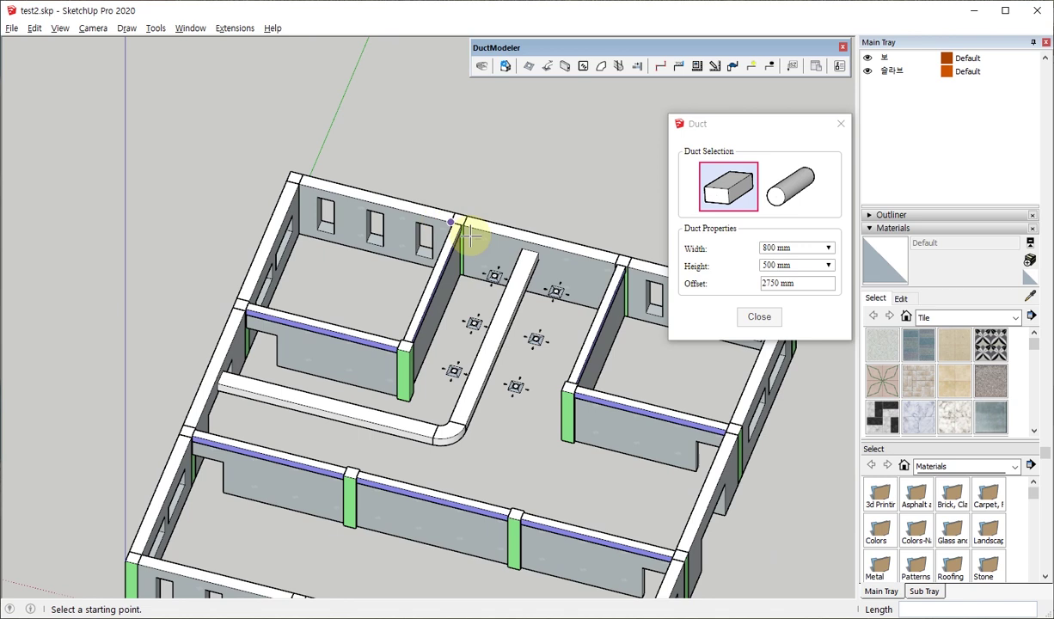
scroll(516, 254, "down", 2)
middle_click_drag(406, 267, 399, 301)
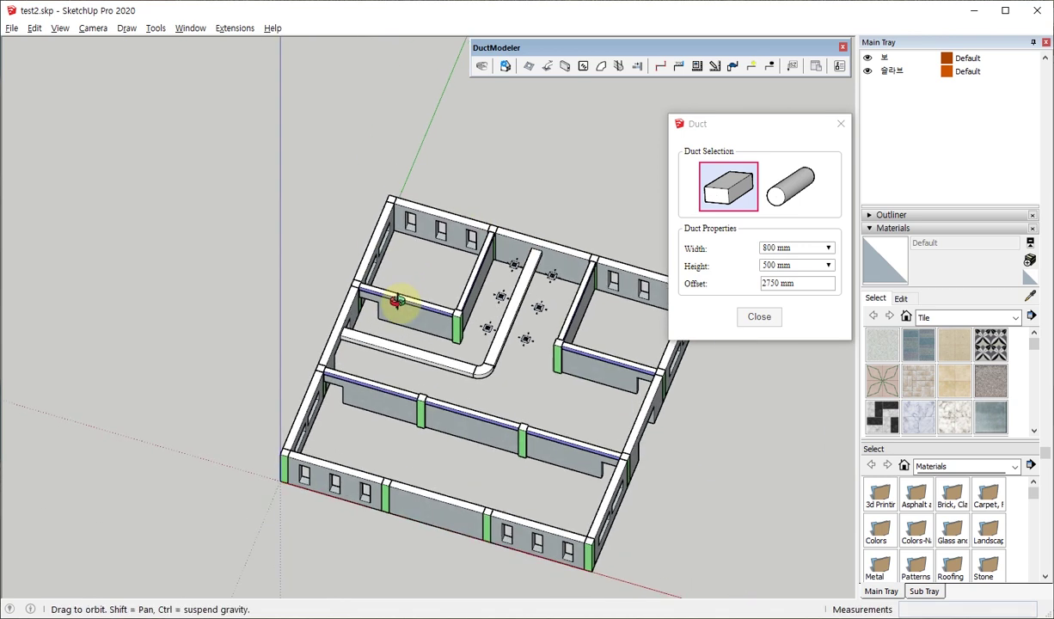
scroll(470, 365, "up", 3)
mouse_move(471, 364)
middle_mouse_down()
mouse_move(245, 289)
mouse_move(289, 284)
middle_mouse_up()
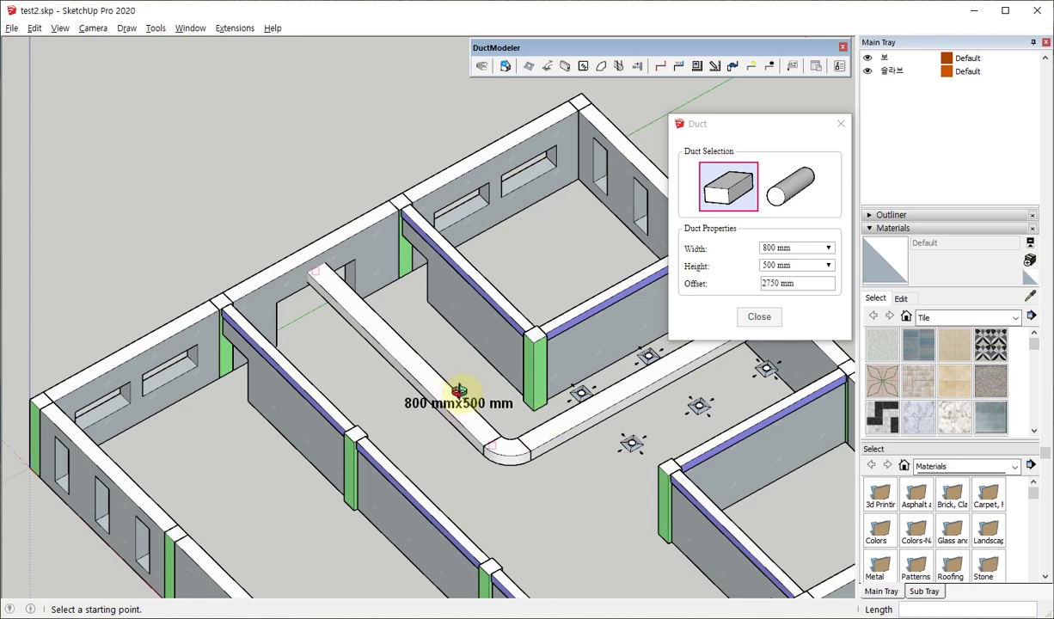
mouse_move(459, 396)
middle_mouse_down()
mouse_move(635, 447)
mouse_move(377, 323)
mouse_move(329, 325)
middle_mouse_up()
key("F2")
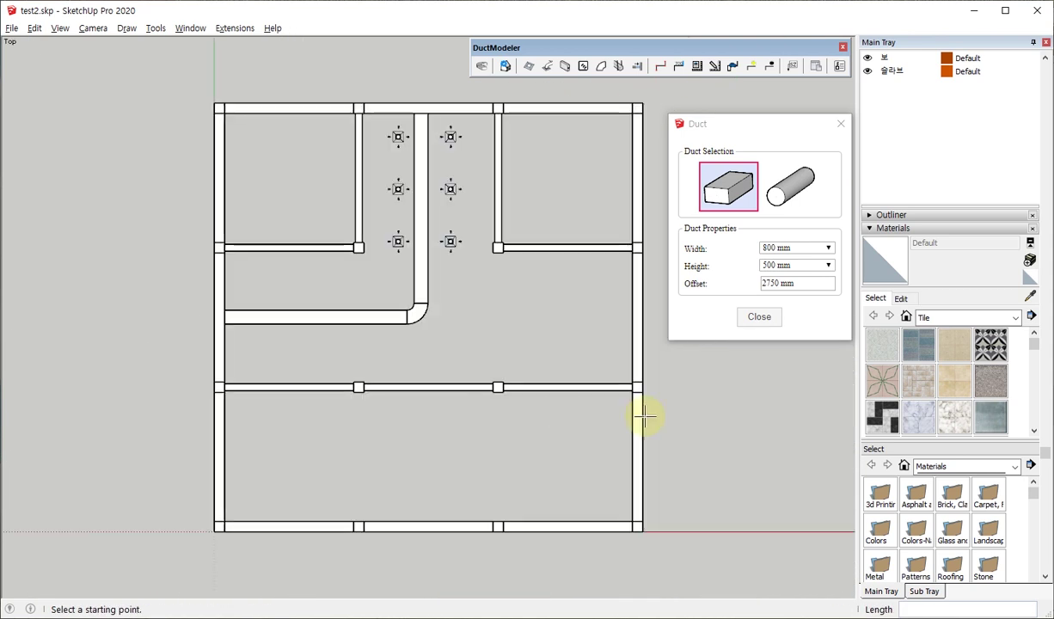
- Start a duct run left of the building and rise it to 5752 mm offset with an elbow
mouse_move(182, 387)
middle_mouse_down("shift")
mouse_move(423, 399)
mouse_move(458, 410)
middle_mouse_up("shift")
left_click(360, 352)
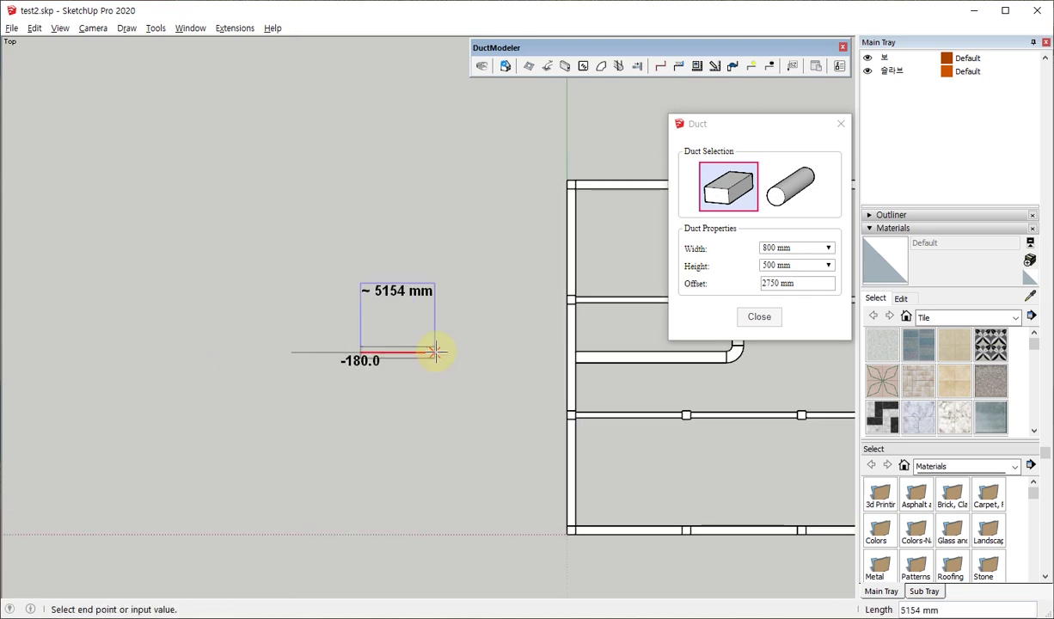
scroll(436, 351, "up", 2)
scroll(430, 336, "up", 3)
mouse_move(414, 384)
middle_mouse_down()
mouse_move(285, 227)
mouse_move(449, 389)
mouse_move(412, 301)
middle_mouse_up()
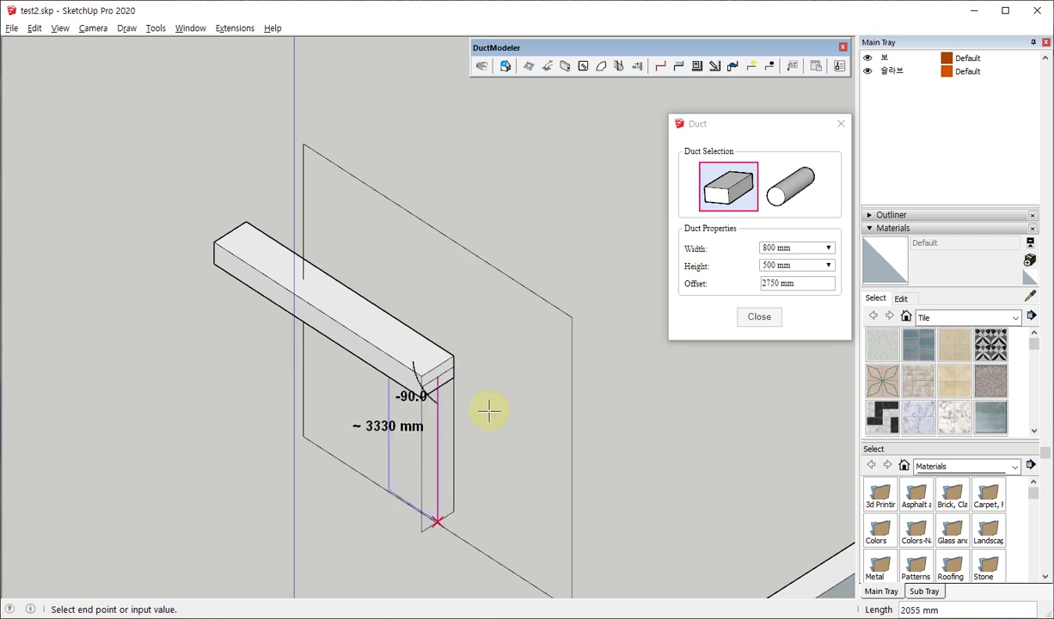
left_click(439, 247)
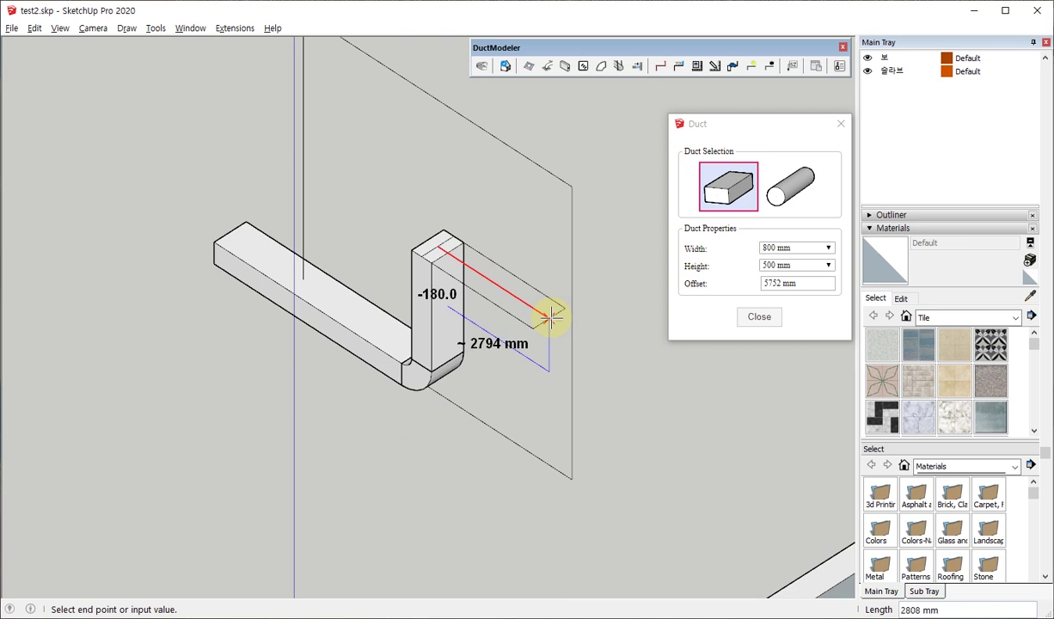
- Add further horizontal duct legs joined by elbows, then orbit to inspect the run's end
left_click(552, 305)
scroll(224, 348, "down", 3)
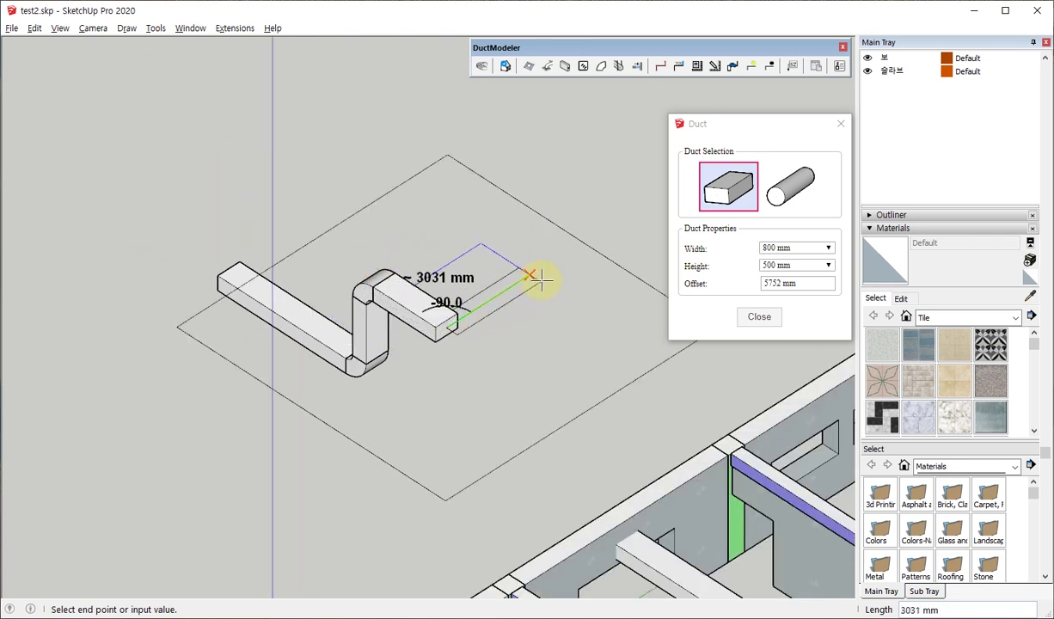
left_click(547, 277)
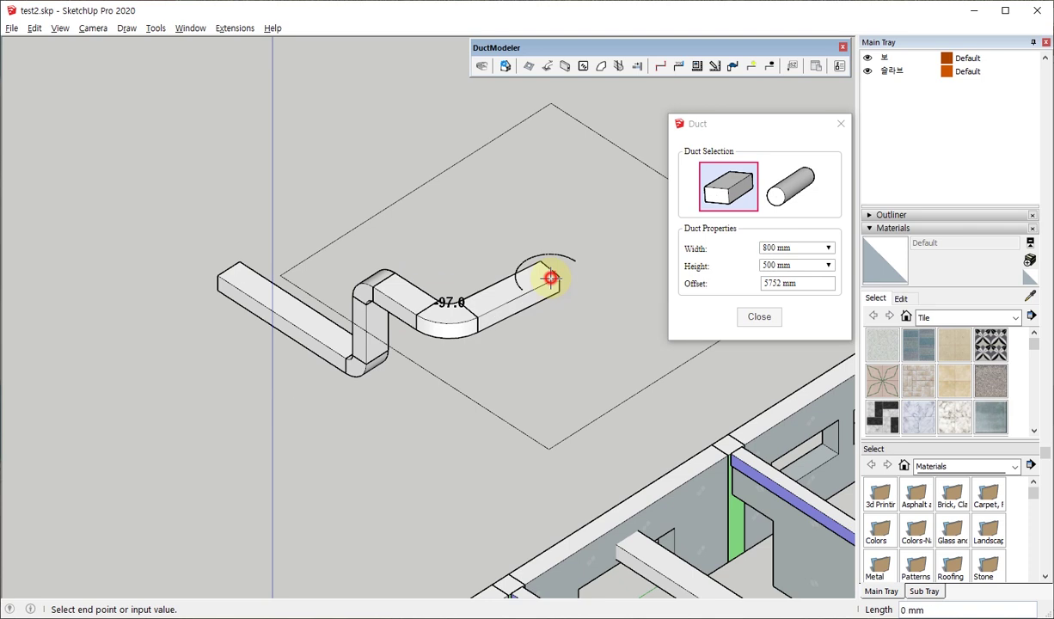
left_click(393, 174)
mouse_move(271, 236)
middle_mouse_down()
mouse_move(614, 249)
mouse_move(184, 267)
mouse_move(299, 264)
middle_mouse_up()
middle_click_drag(389, 219, 143, 241)
scroll(271, 246, "up", 2)
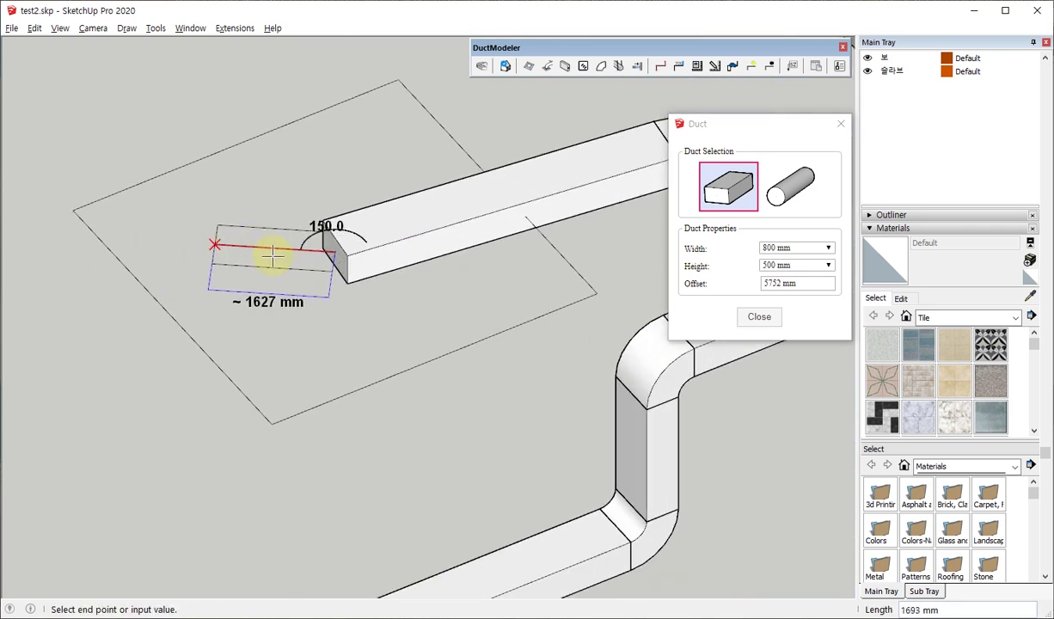
scroll(301, 227, "up", 2)
middle_click_drag(301, 228, 389, 247)
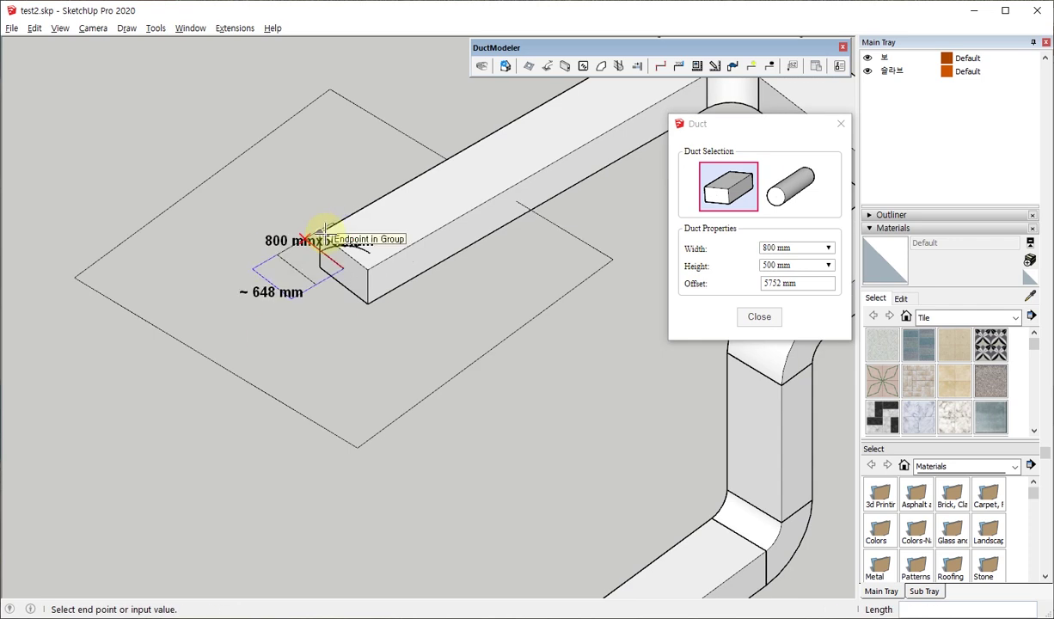
- Switch the duct shape to round with a 600 mm diameter
left_click(797, 190)
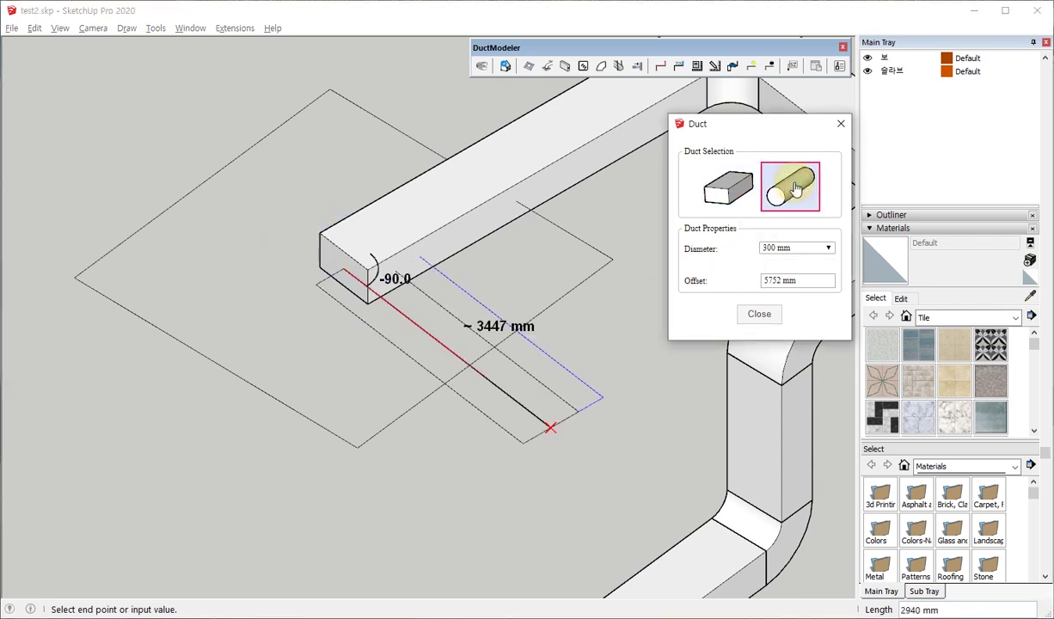
left_click(795, 248)
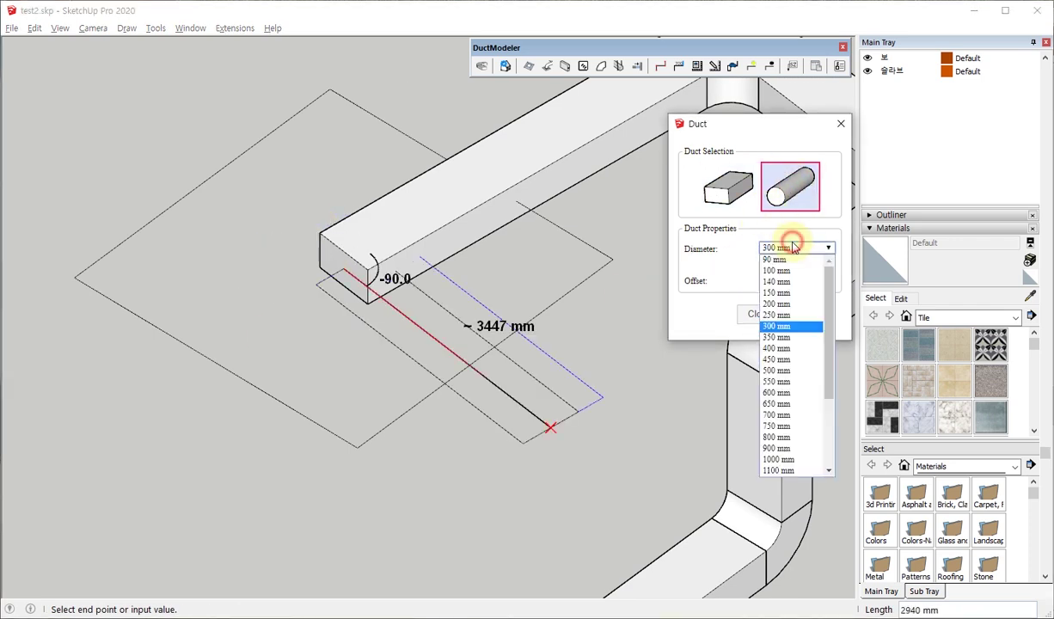
left_click(793, 394)
scroll(400, 275, "down", 3)
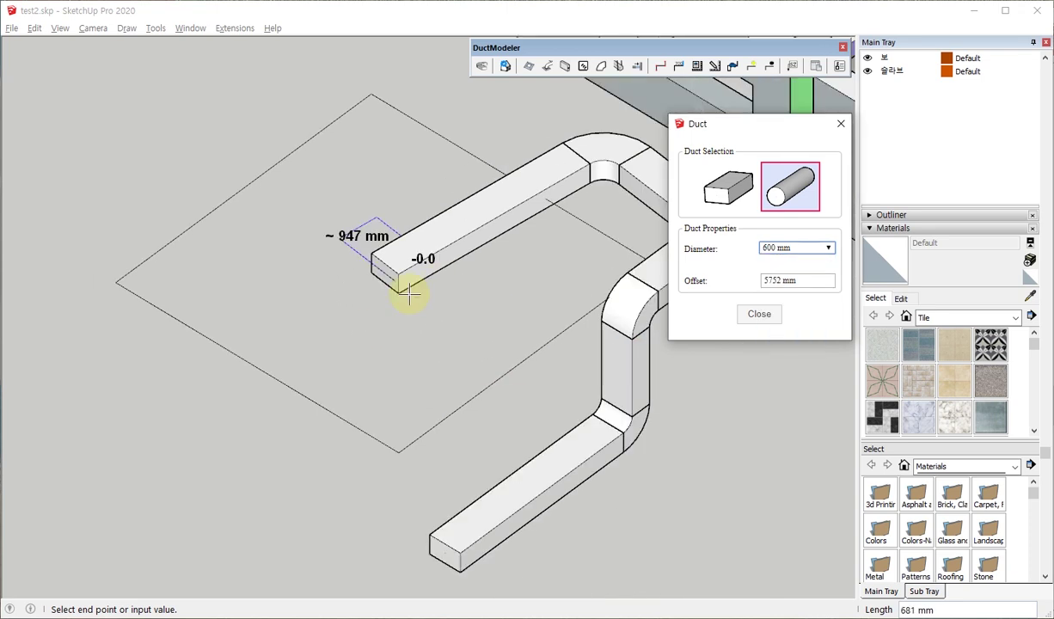
- Draw the round duct segments with an elbow and a final upward leg, then stop the run
left_click(218, 392)
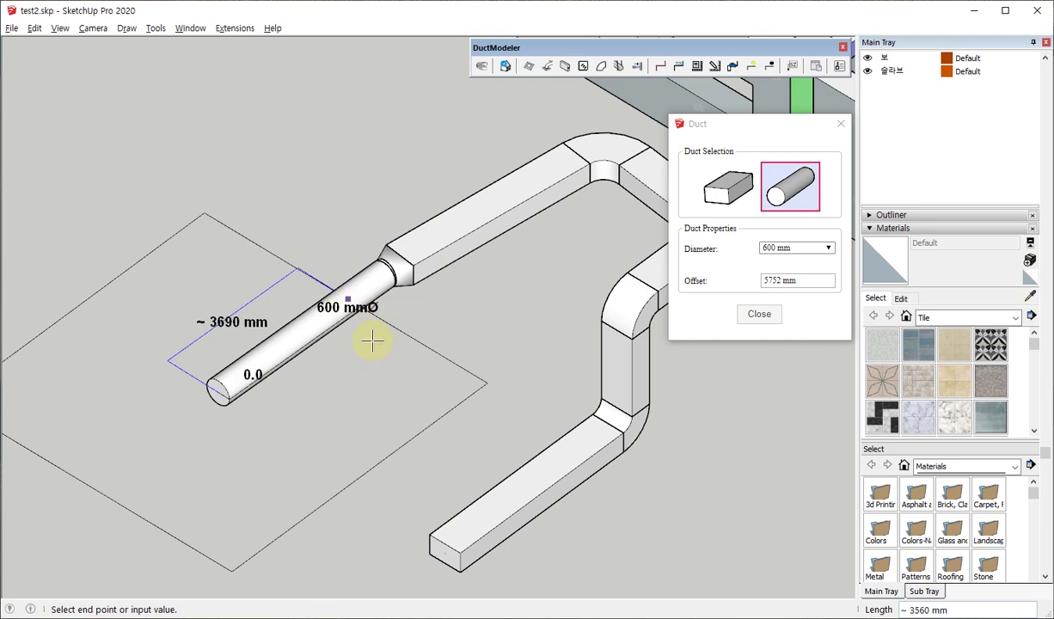
mouse_move(373, 341)
middle_mouse_down()
mouse_move(365, 267)
mouse_move(346, 353)
middle_mouse_up()
scroll(345, 353, "down", 3)
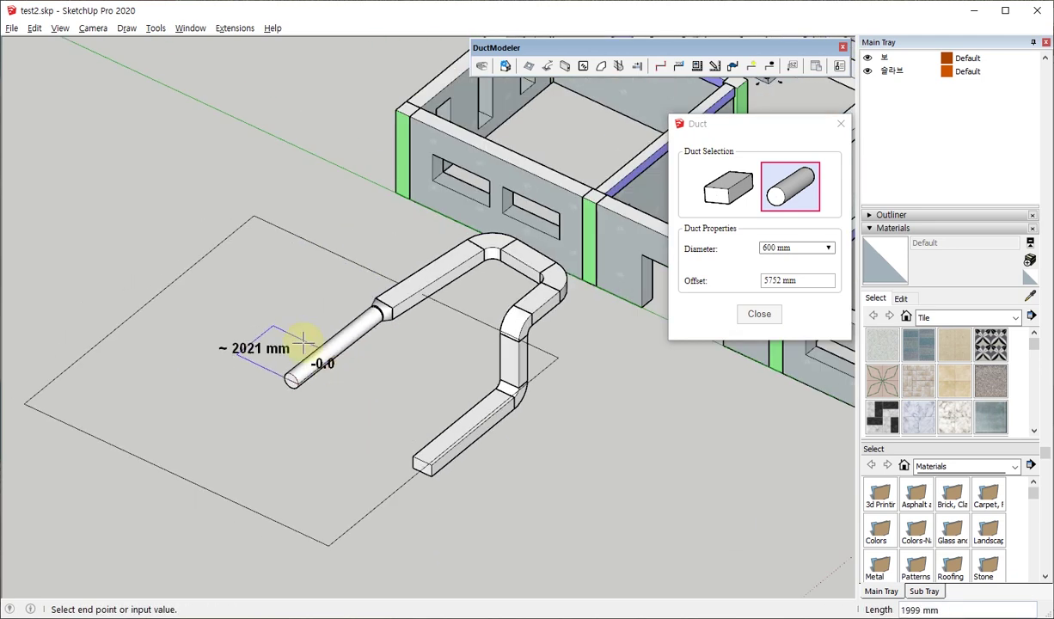
left_click(220, 311)
left_click(195, 215)
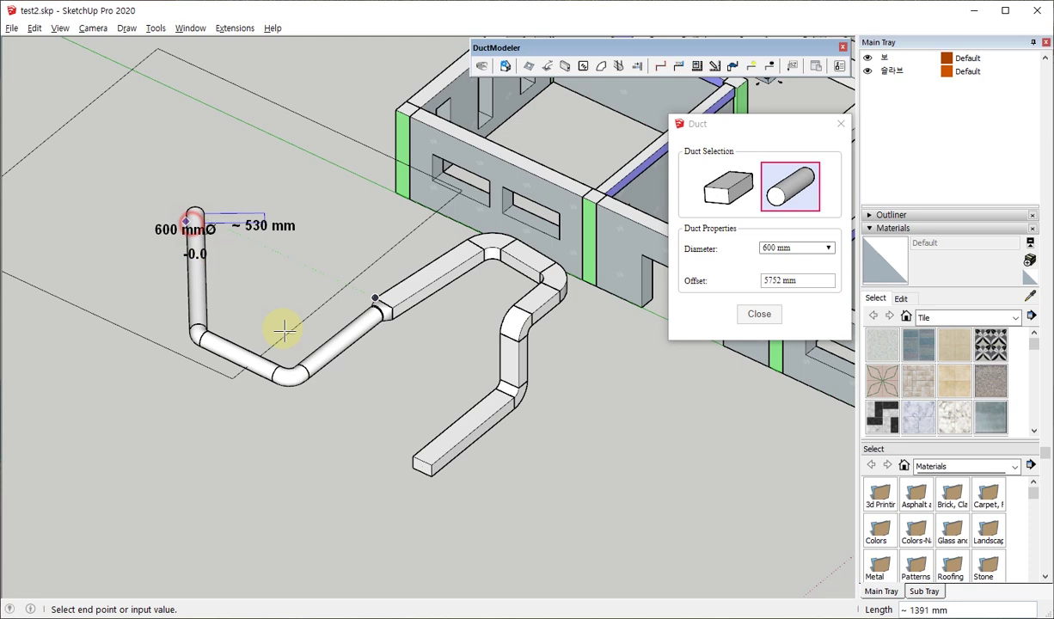
key("space")
mouse_move(277, 322)
middle_mouse_down()
mouse_move(470, 369)
mouse_move(224, 389)
mouse_move(326, 346)
middle_mouse_up()
- Erase the duct run beside the building and return to the top plan view
left_click_drag(327, 345, 208, 158)
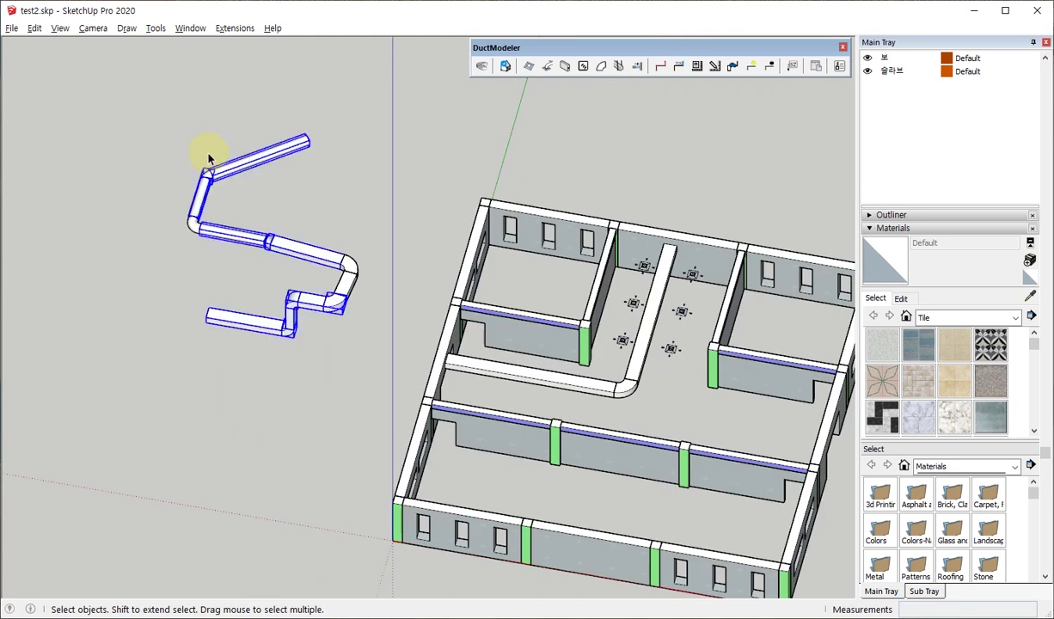
middle_click_drag(483, 338, 408, 312)
left_click_drag(396, 298, 224, 196)
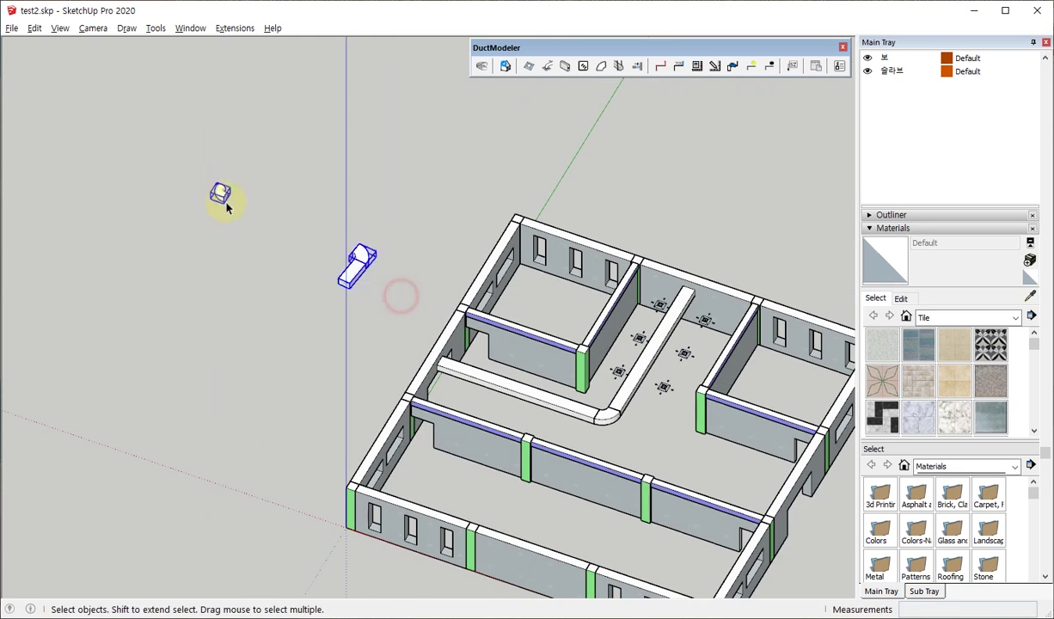
key("Delete")
middle_click_drag(376, 254, 642, 438)
scroll(659, 377, "up", 2)
scroll(618, 303, "up", 2)
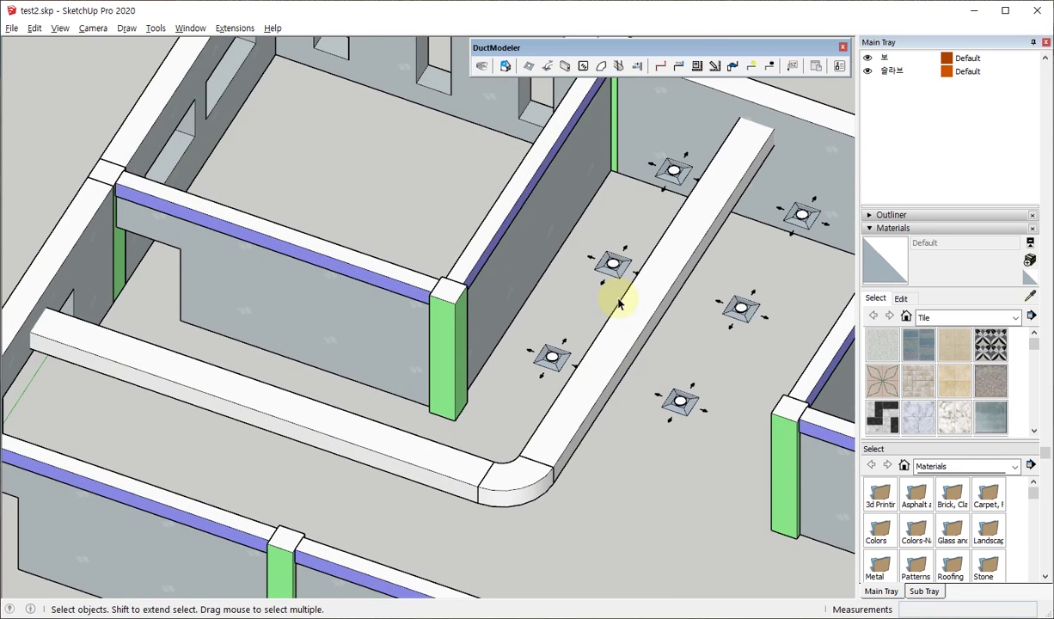
key("F2")
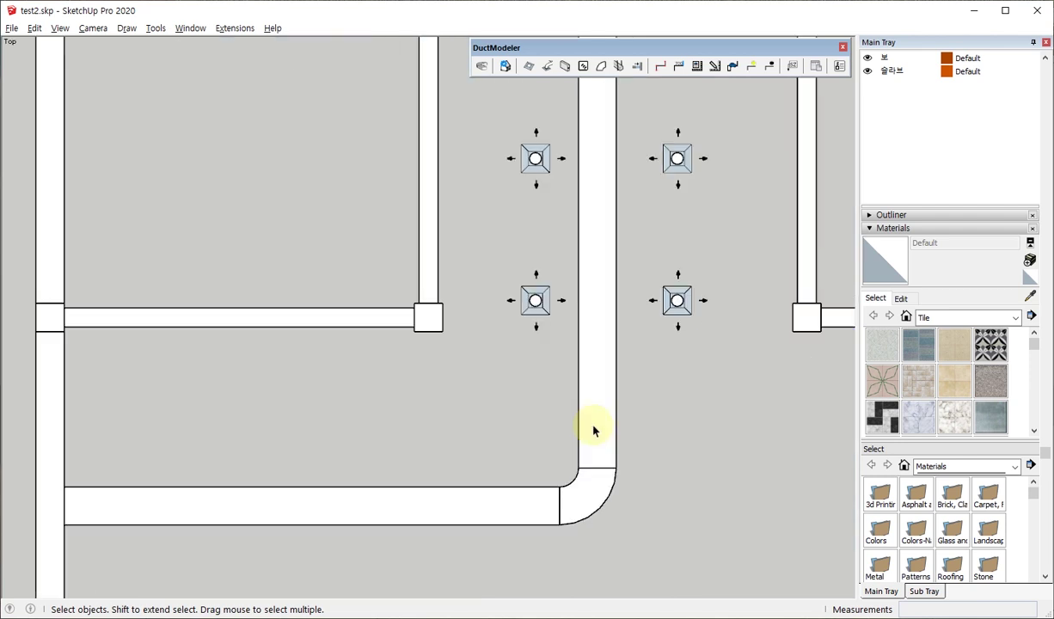
scroll(593, 258, "down", 2)
scroll(550, 168, "up", 1)
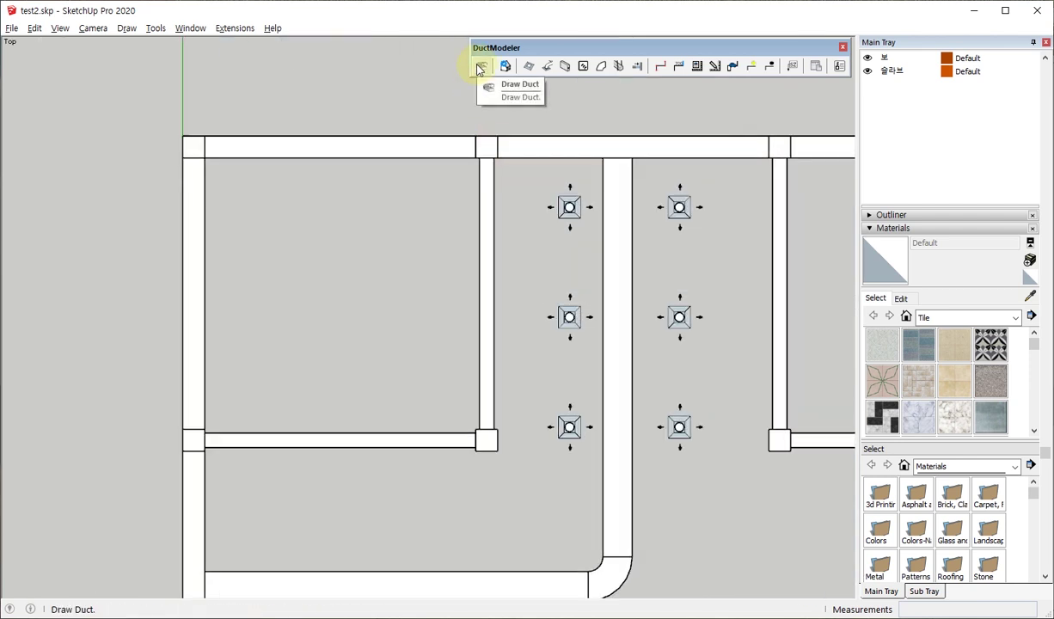
- Set the rectangular duct size to 500 × 500 mm and close the duct settings
left_click(481, 68)
left_click(718, 182)
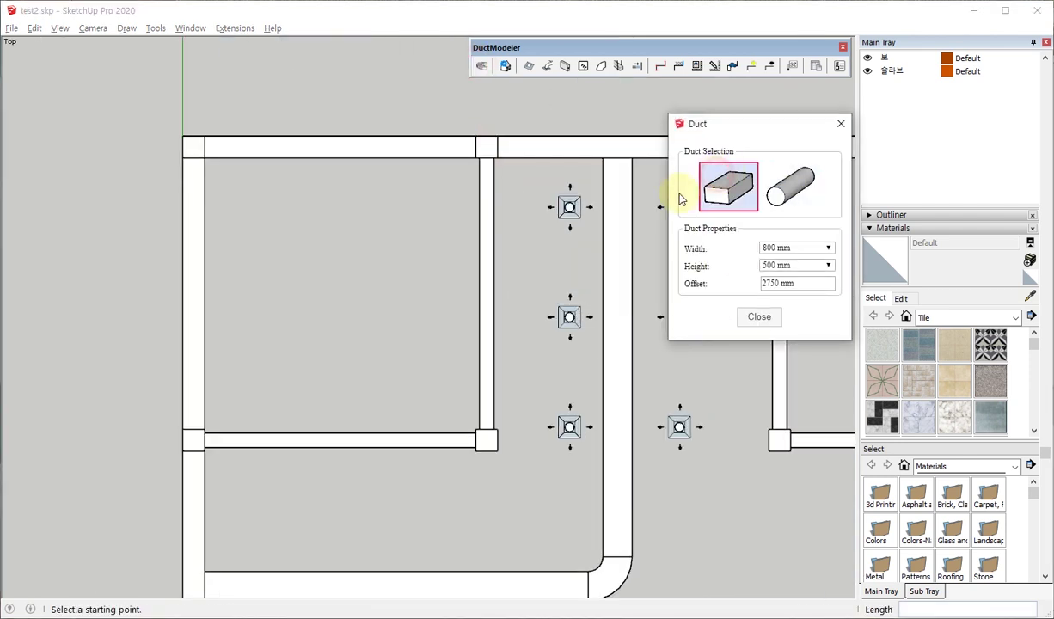
left_click(798, 251)
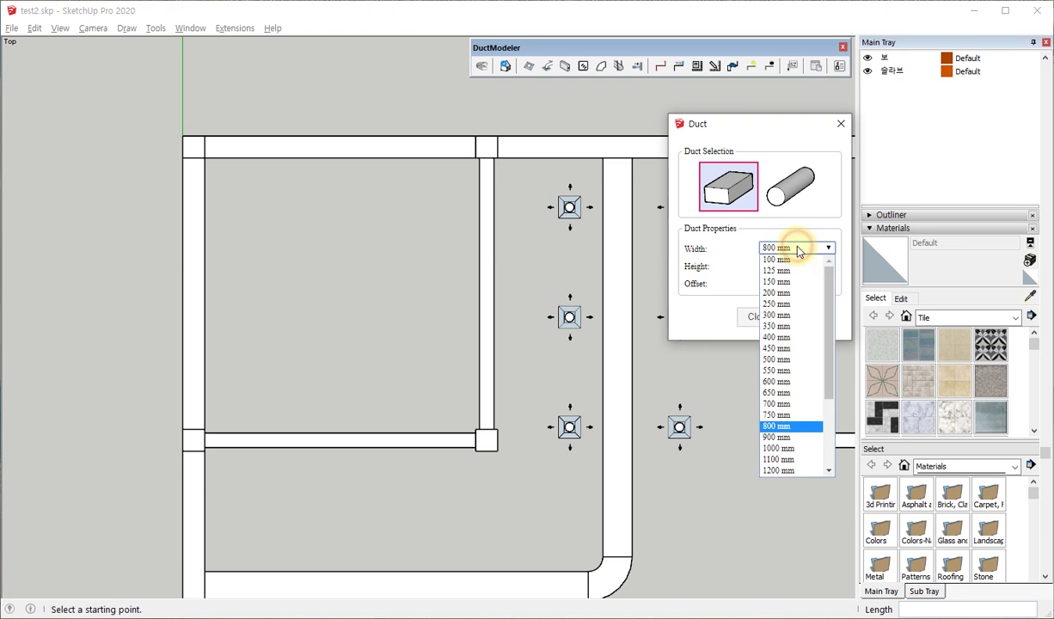
left_click(789, 360)
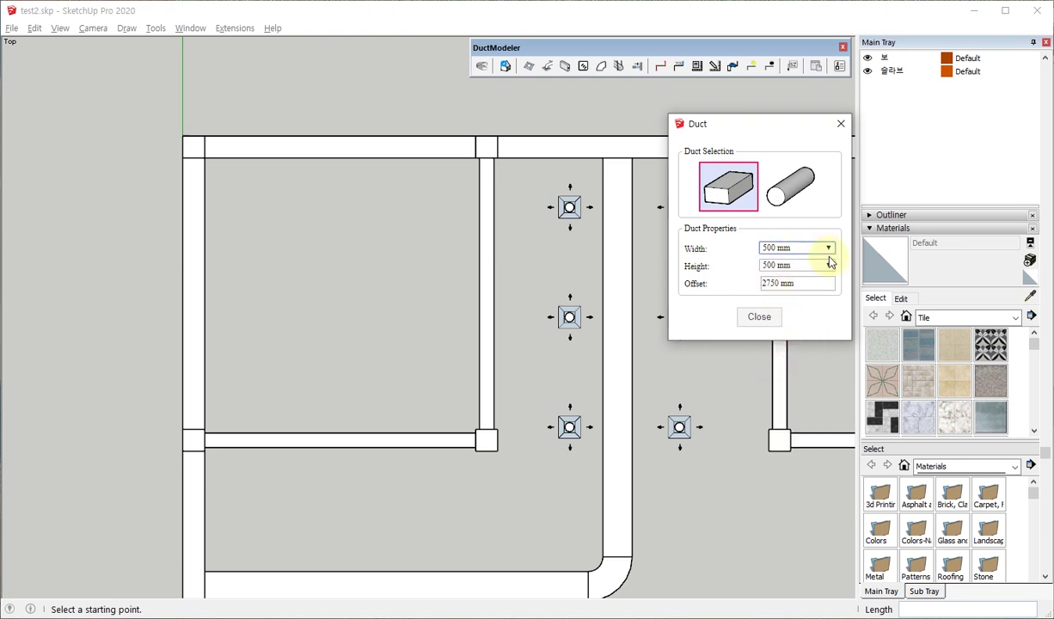
left_click(771, 321)
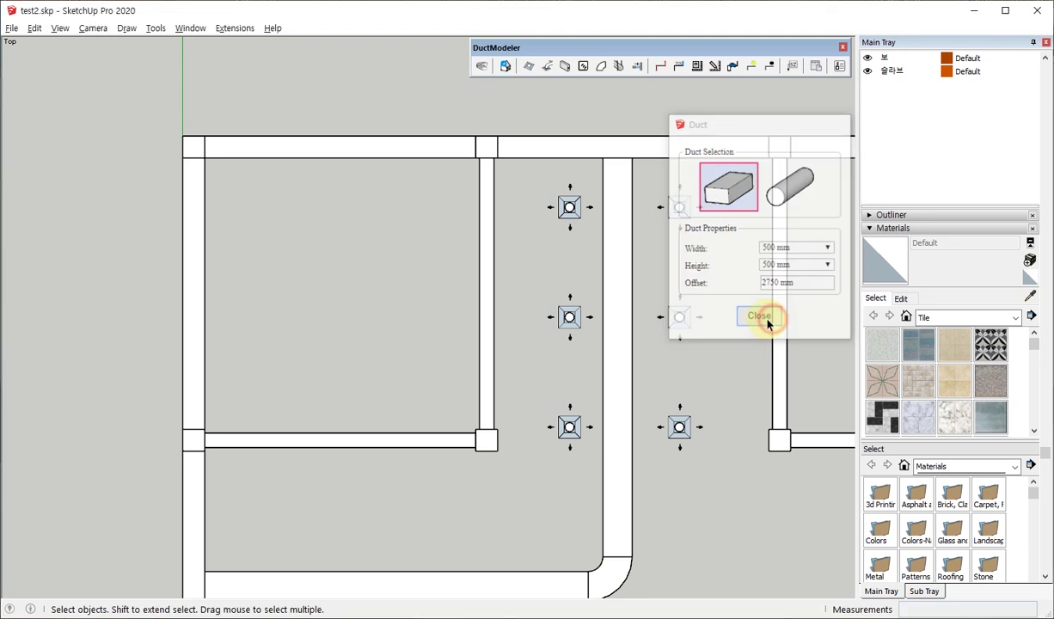
left_click(481, 66)
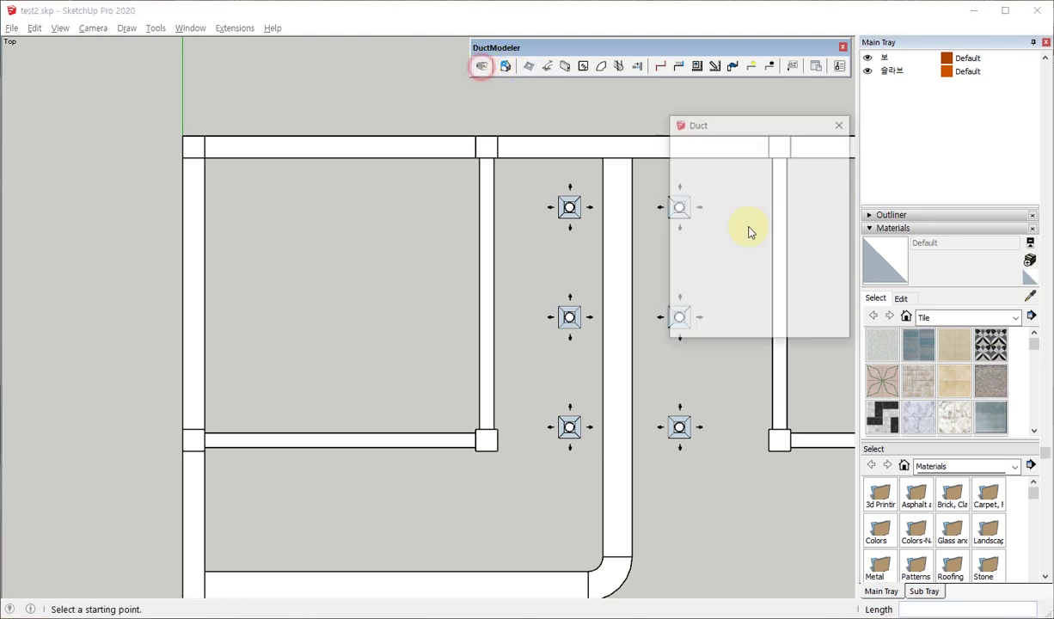
- Draw the upper-left and upper-right branch ducts off the main duct toward the diffusers
scroll(593, 275, "up", 2)
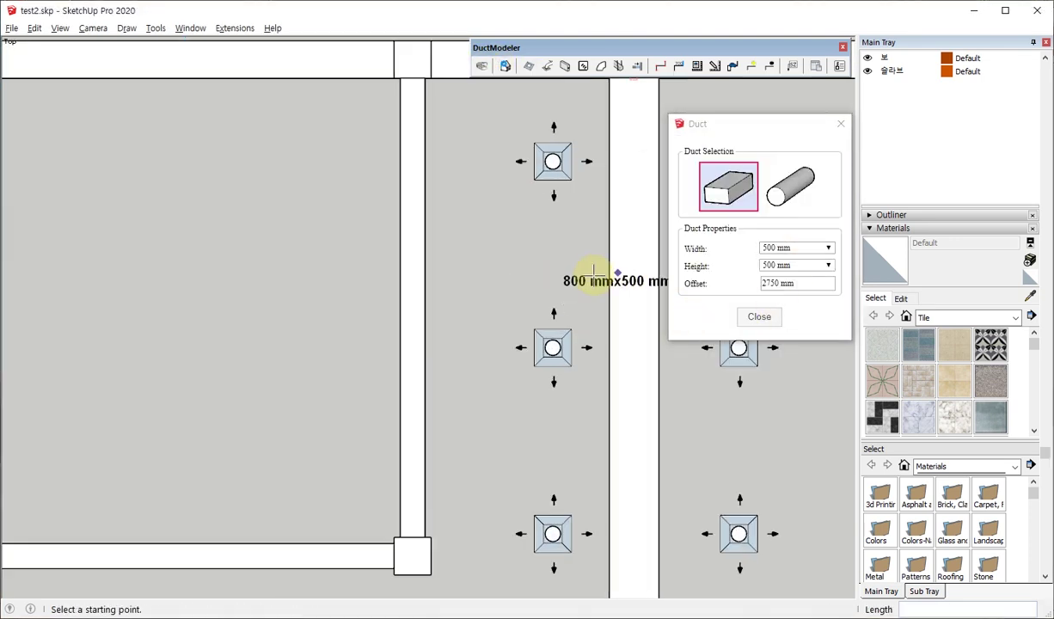
scroll(550, 267, "up", 2)
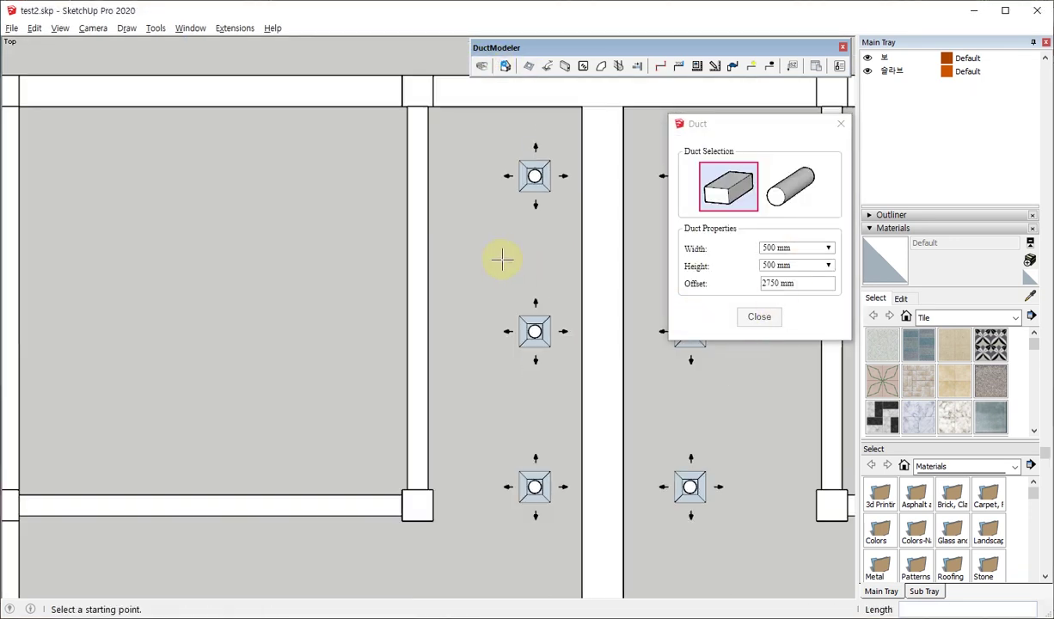
left_click(581, 244)
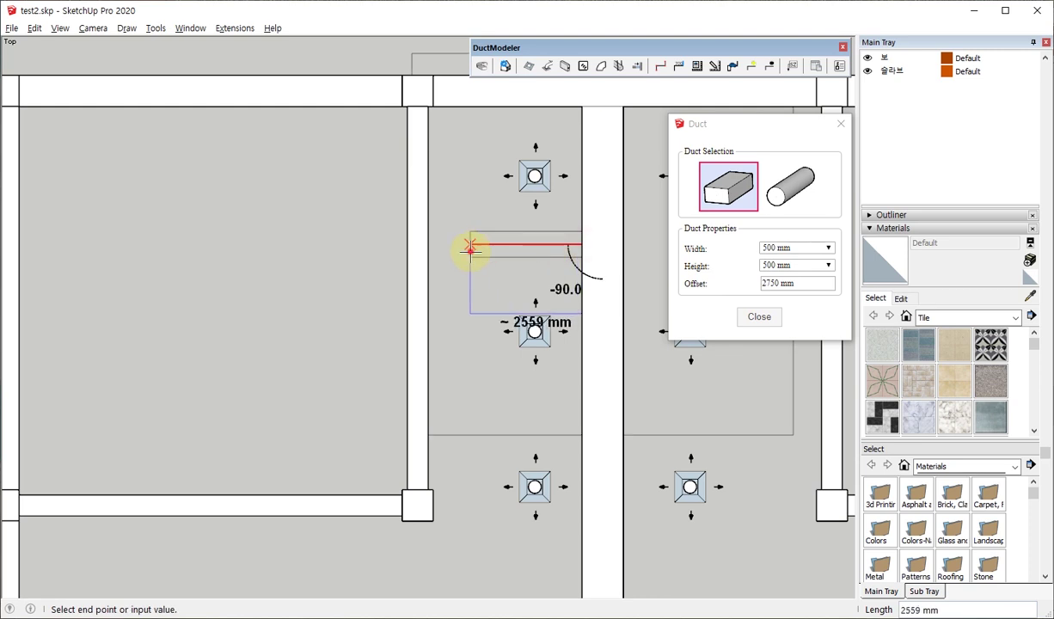
scroll(514, 275, "down", 2)
scroll(553, 275, "up", 2)
left_click(546, 277)
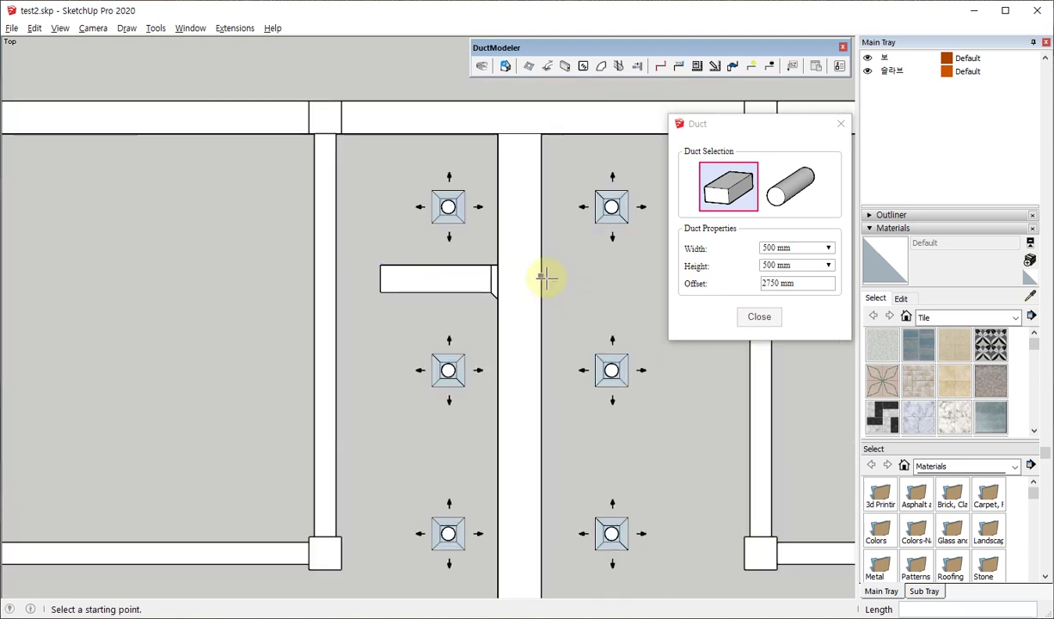
left_click(545, 276)
scroll(513, 294, "down", 1)
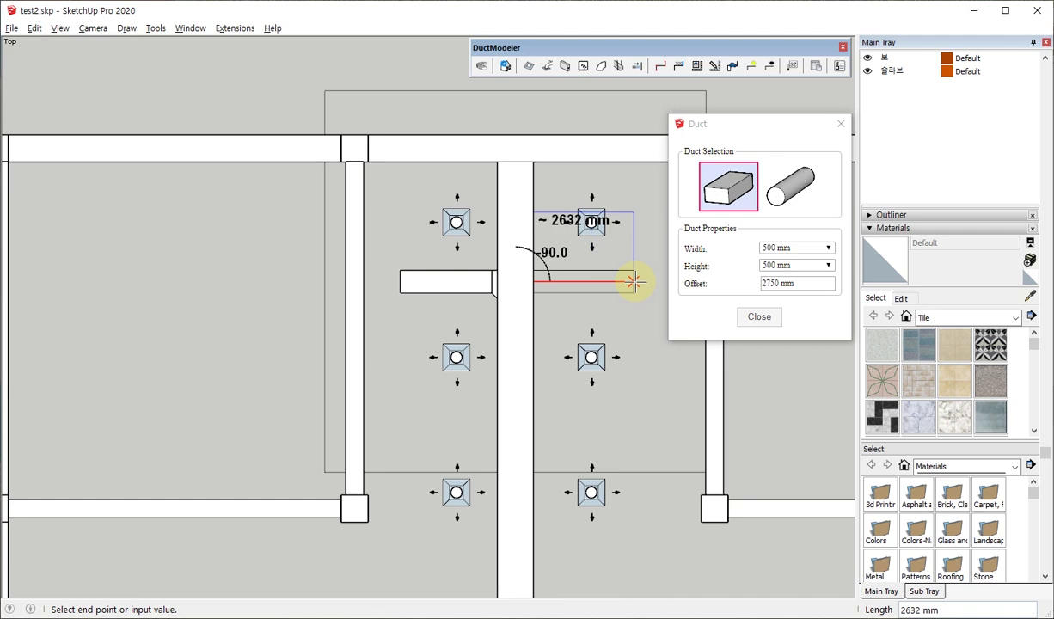
left_click(638, 282)
key("Escape")
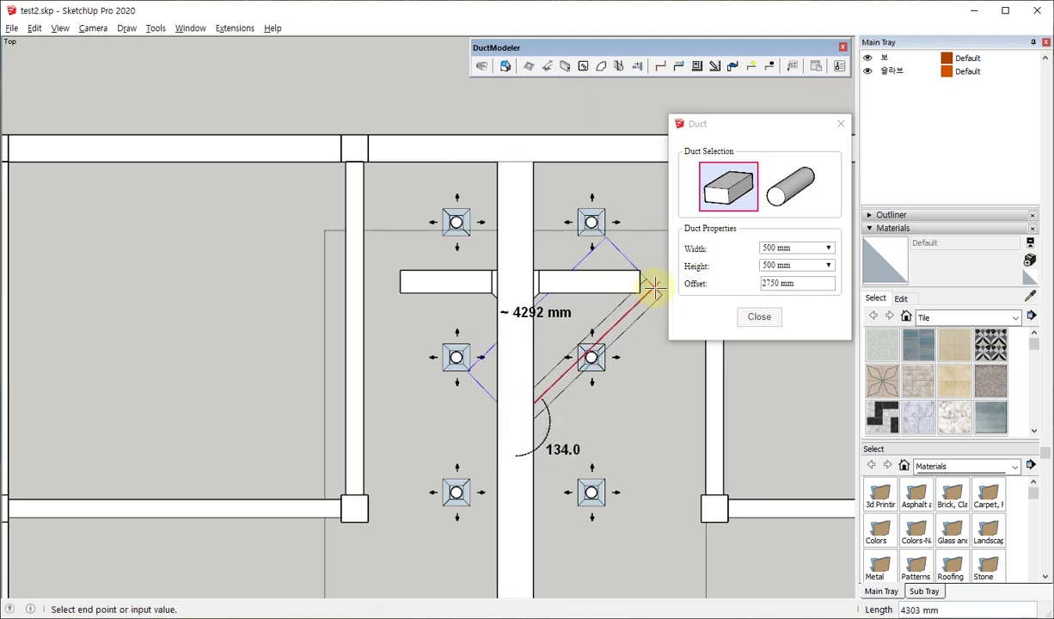
- Draw the lower-right and lower-left branch ducts, then orbit to view them in 3D
left_click(638, 422)
scroll(567, 490, "down", 3)
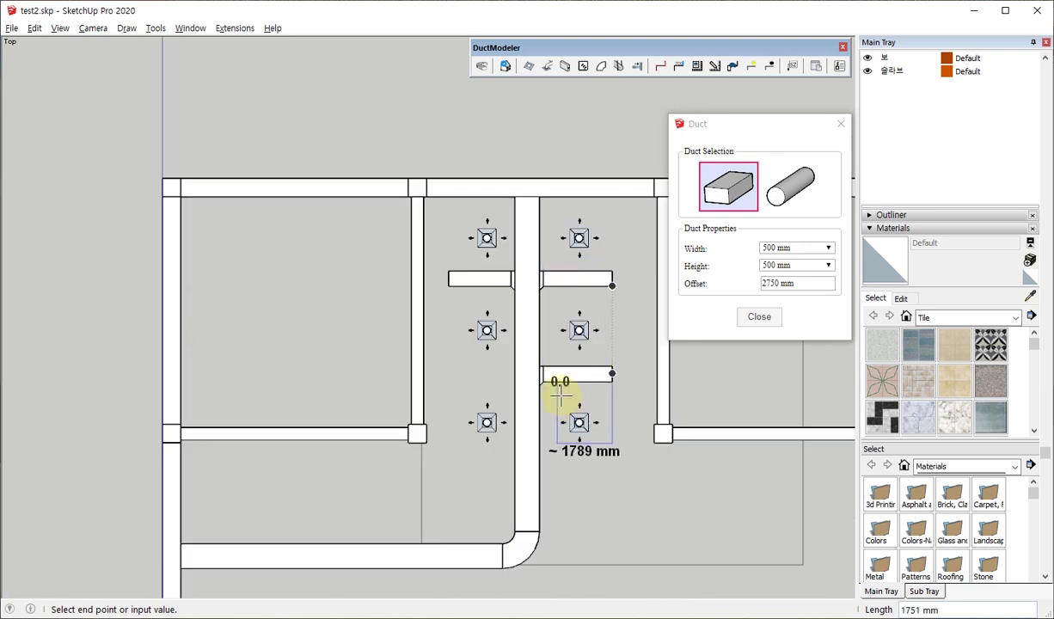
scroll(499, 340, "up", 1)
key("Escape")
scroll(514, 368, "up", 1)
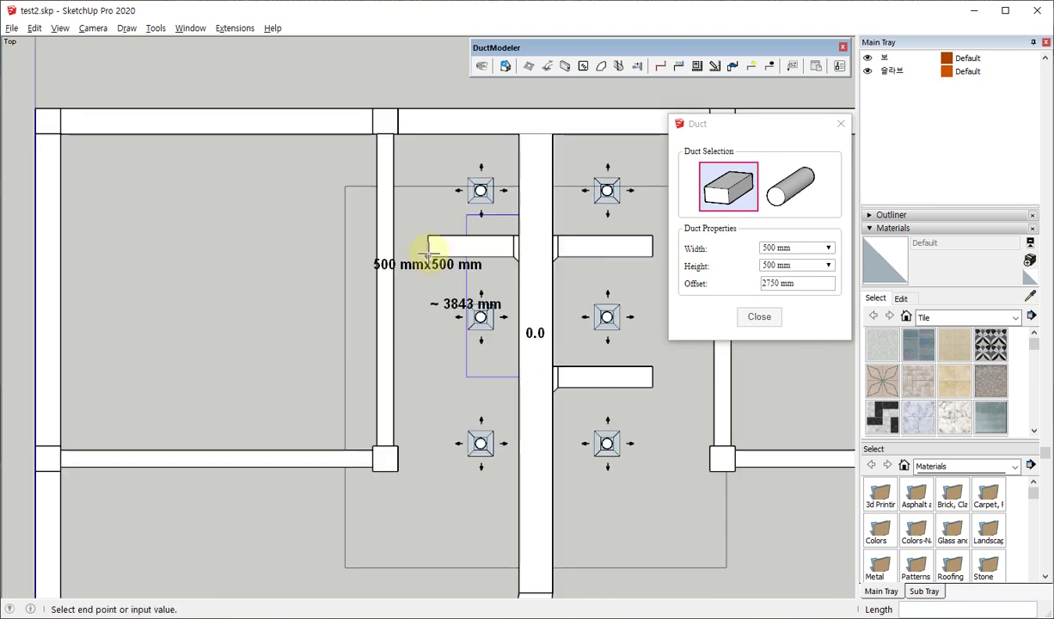
left_click(430, 377)
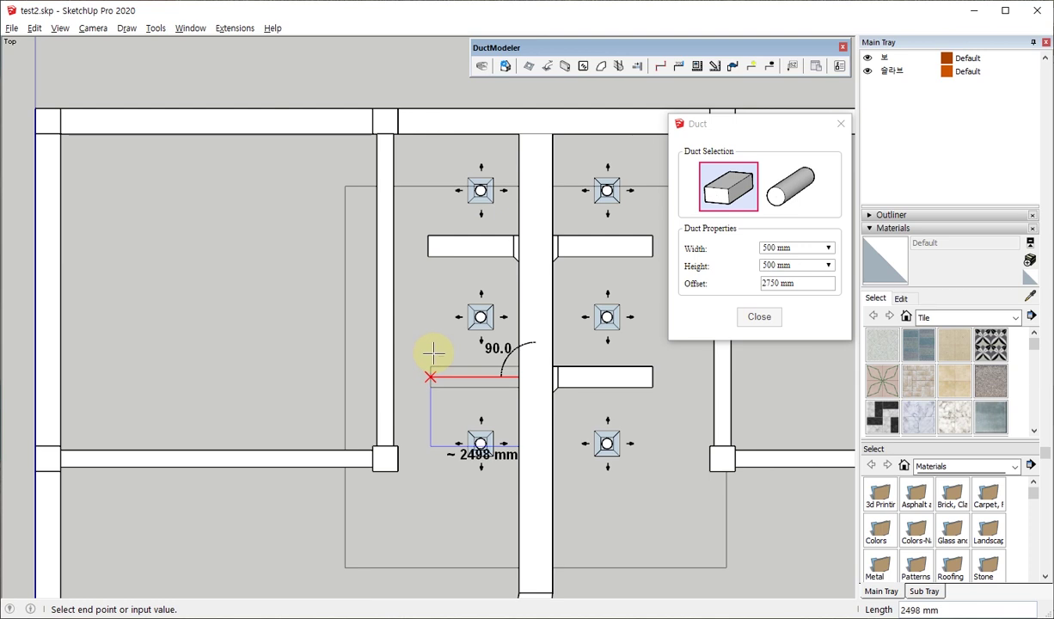
scroll(571, 265, "down", 3)
scroll(499, 292, "down", 2)
mouse_move(499, 291)
middle_mouse_down()
mouse_move(412, 172)
mouse_move(497, 360)
middle_mouse_up()
key("Escape")
scroll(495, 360, "up", 4)
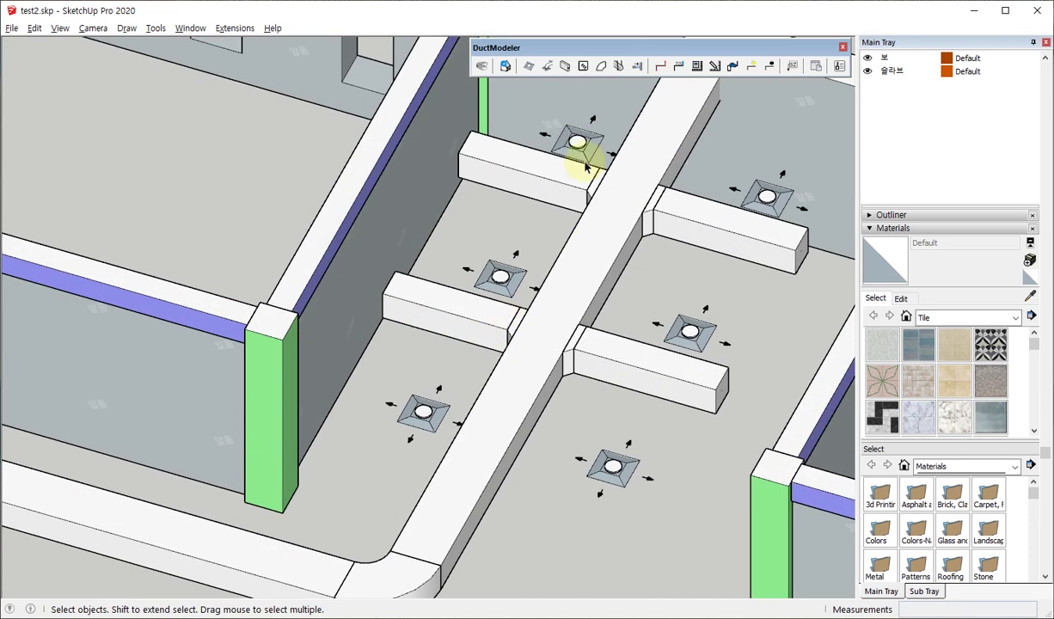
- Orbit and zoom around the four branch ducts to inspect them in 3D
scroll(578, 242, "down", 2)
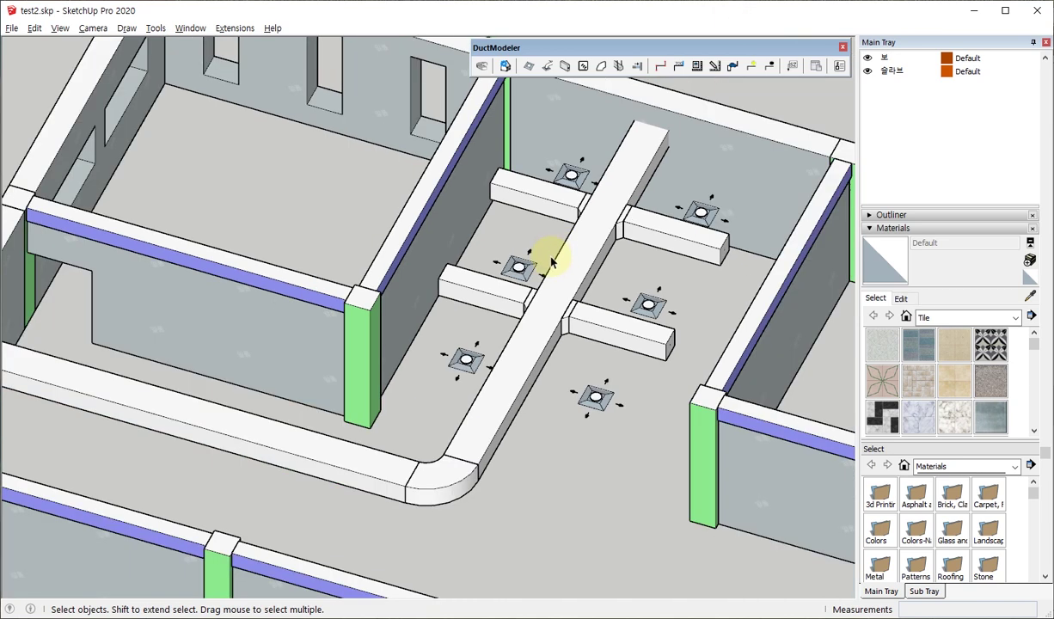
mouse_move(548, 258)
middle_mouse_down()
mouse_move(628, 288)
mouse_move(494, 301)
mouse_move(558, 354)
middle_mouse_up()
scroll(501, 310, "up", 3)
scroll(502, 309, "down", 3)
scroll(572, 366, "up", 3)
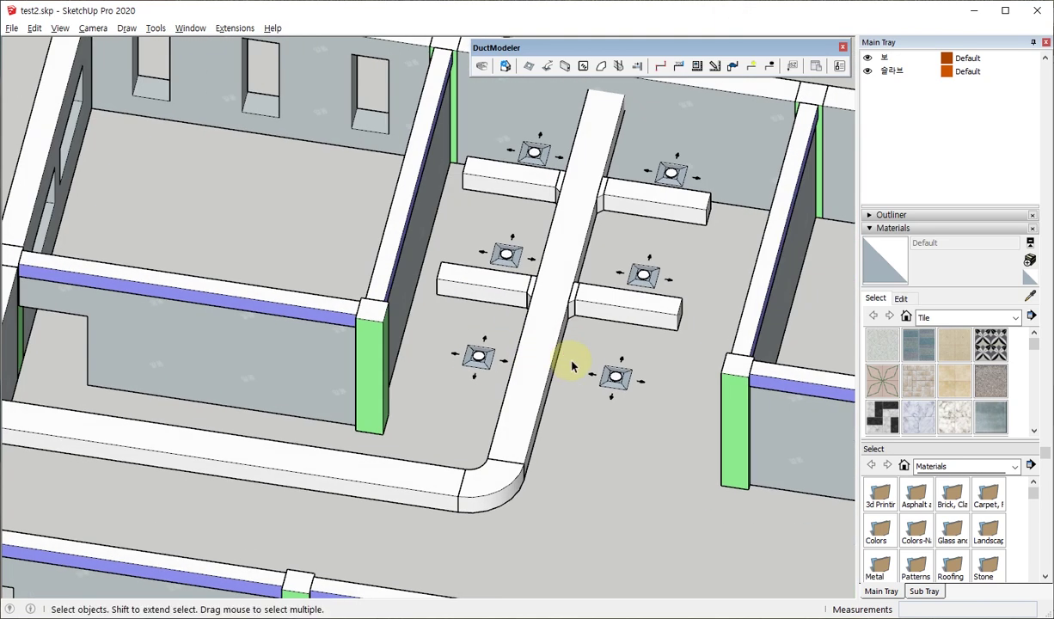
scroll(572, 365, "down", 3)
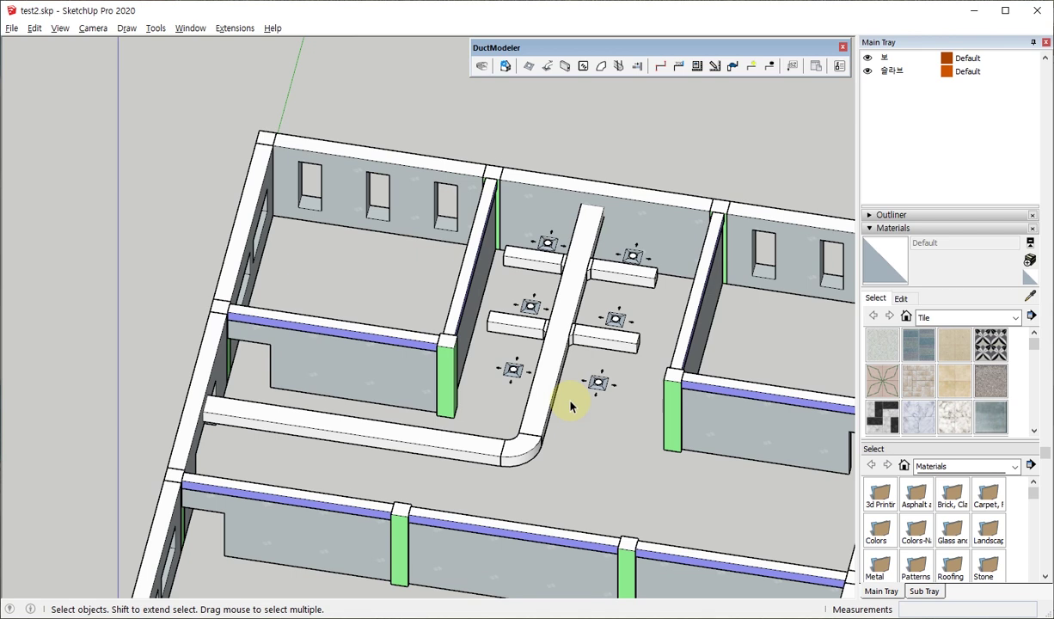
scroll(370, 299, "down", 3)
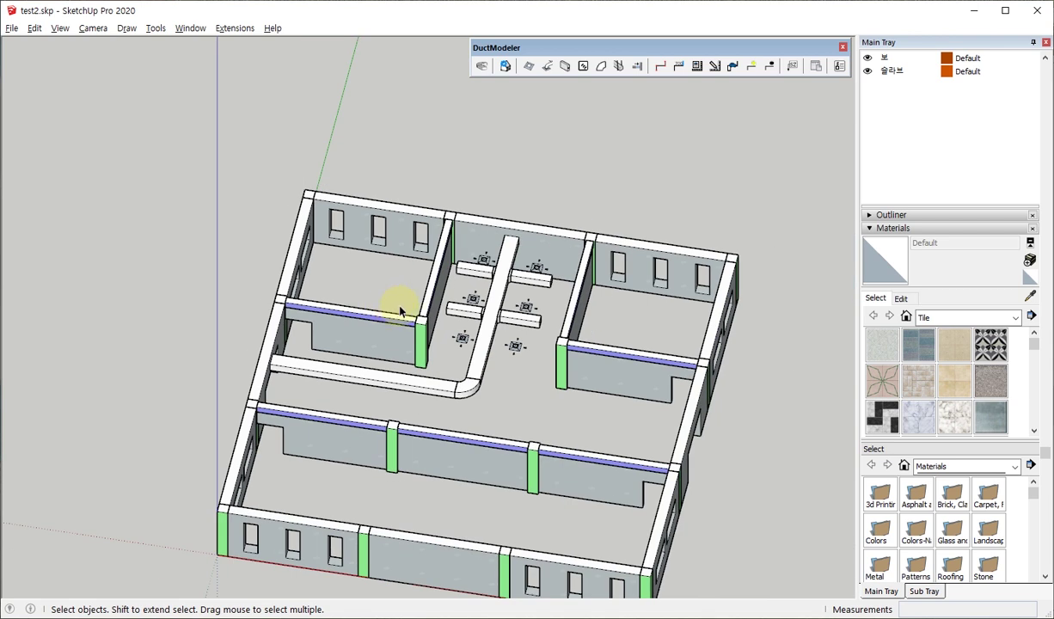
- Return to the Top view and pan the floor plan left to free space
key("F2")
scroll(433, 301, "down", 2)
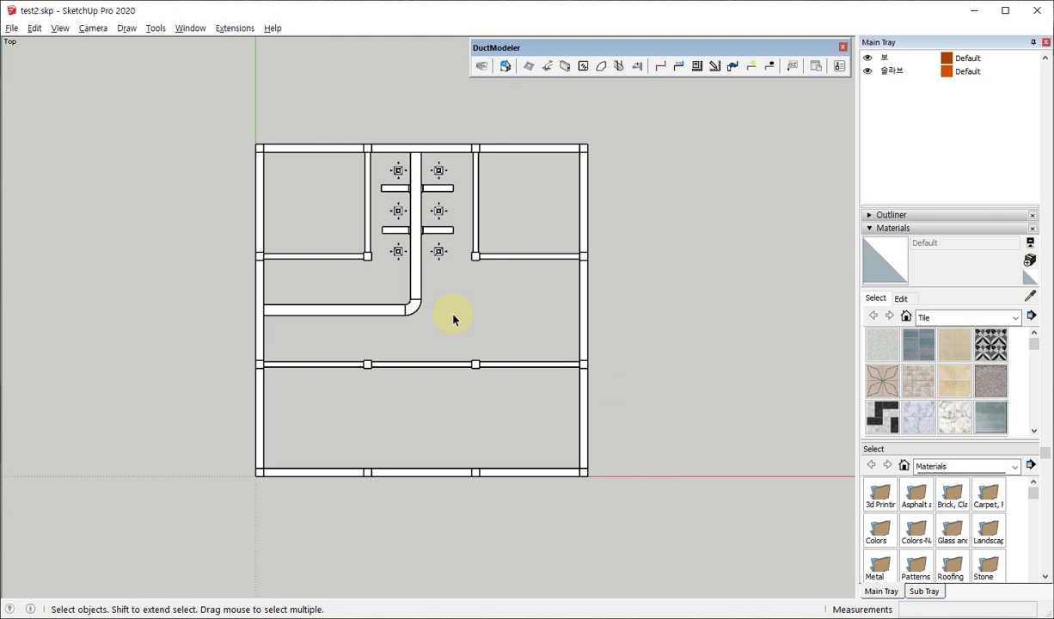
middle_click_drag(449, 313, 605, 314)
scroll(581, 202, "up", 2)
scroll(602, 206, "up", 1)
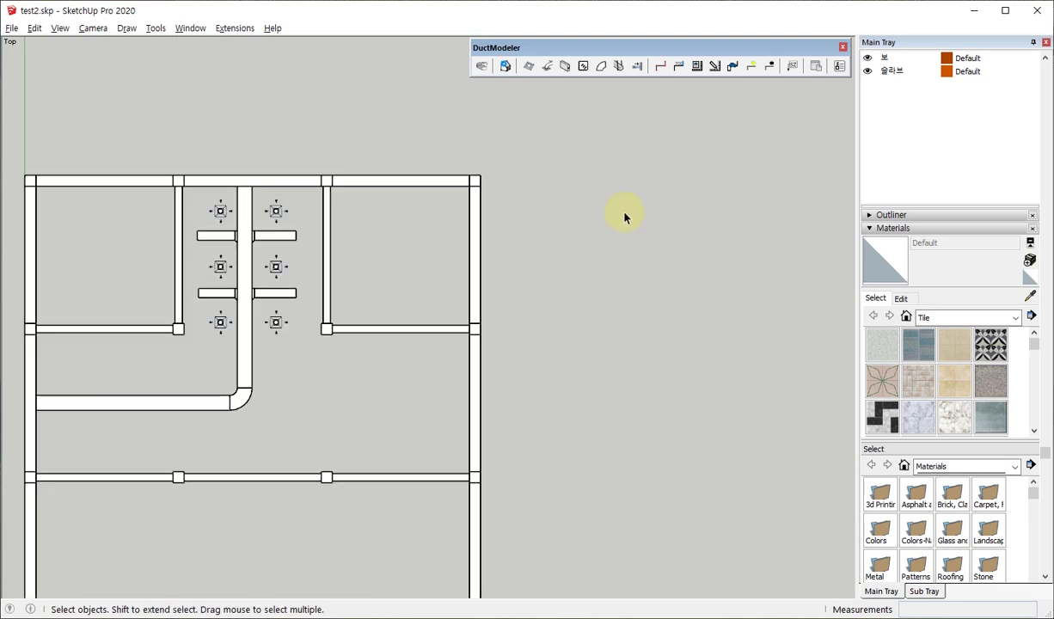
- Start a DuctRoute at 2750 mm offset and draw the main horizontal run right of the plan
left_click(660, 71)
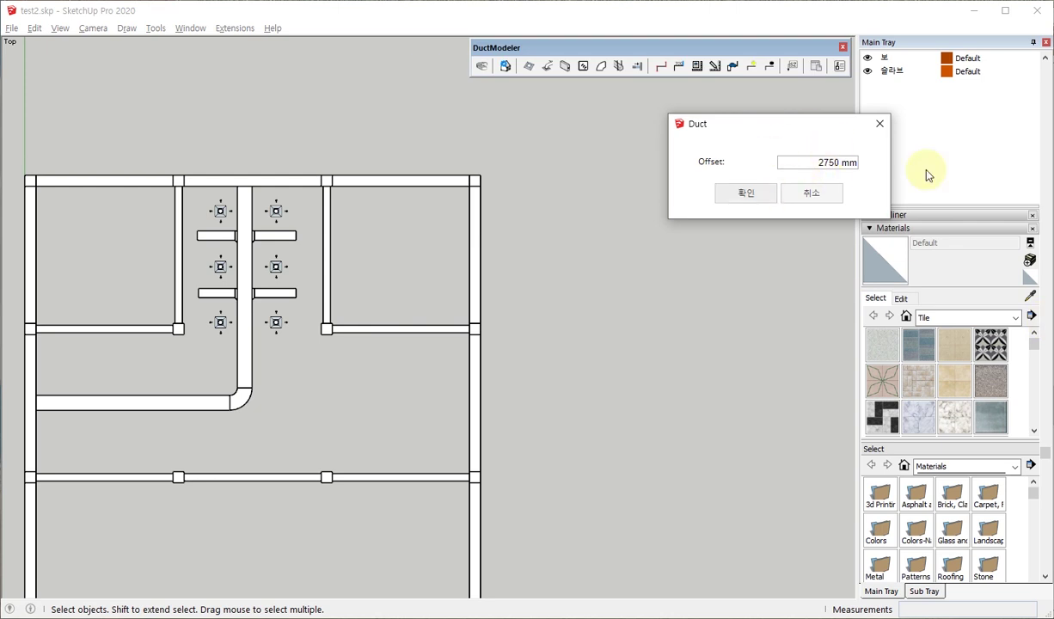
left_click(731, 193)
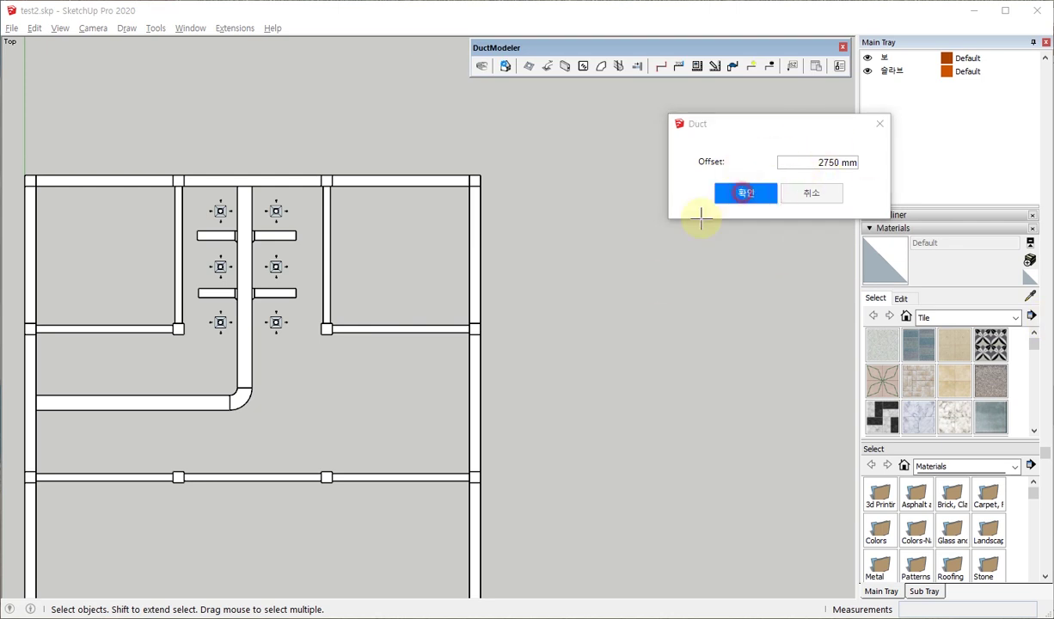
scroll(427, 322, "down", 2)
scroll(428, 322, "down", 2)
scroll(497, 308, "up", 2)
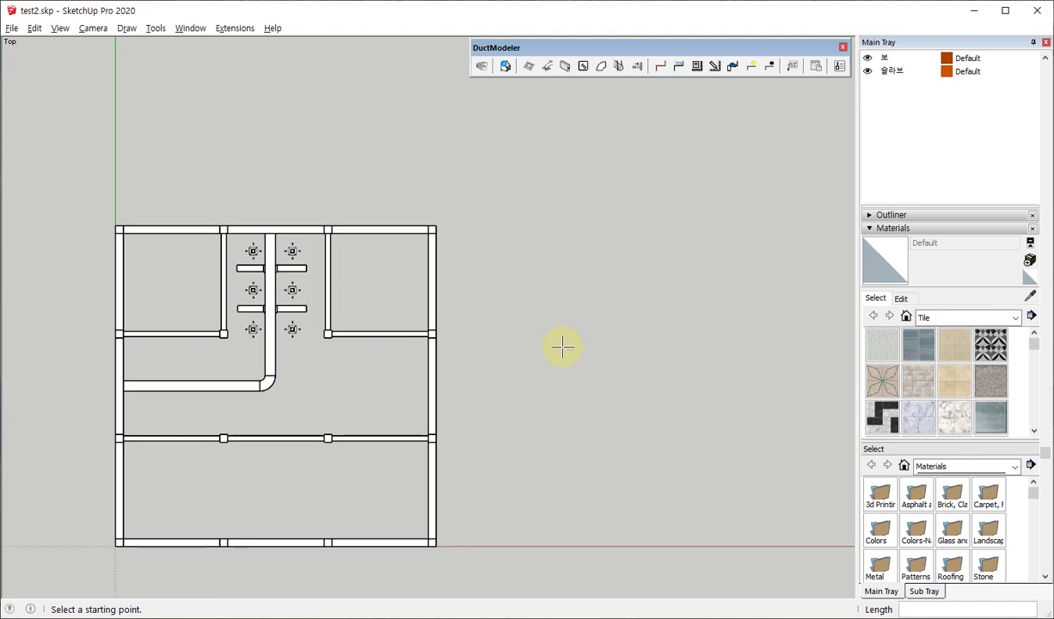
left_click(560, 350)
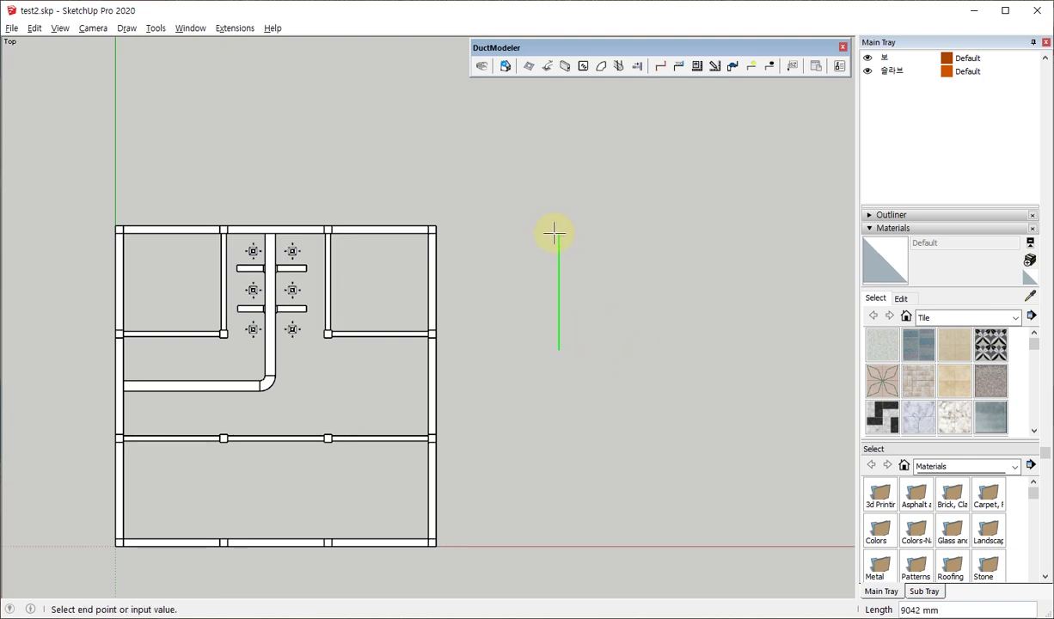
scroll(454, 271, "down", 2)
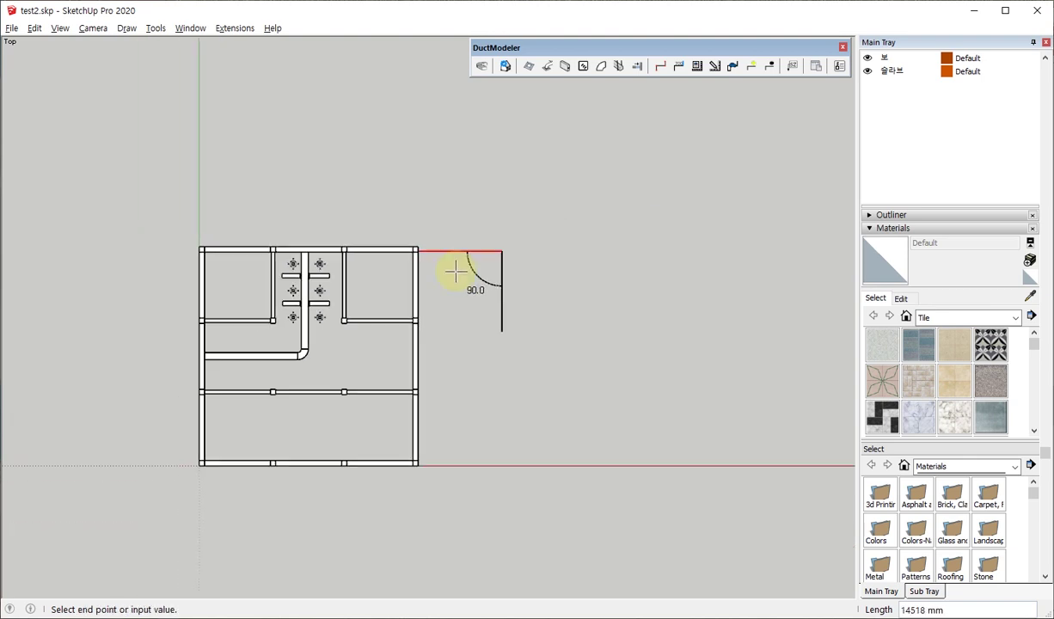
left_click(674, 251)
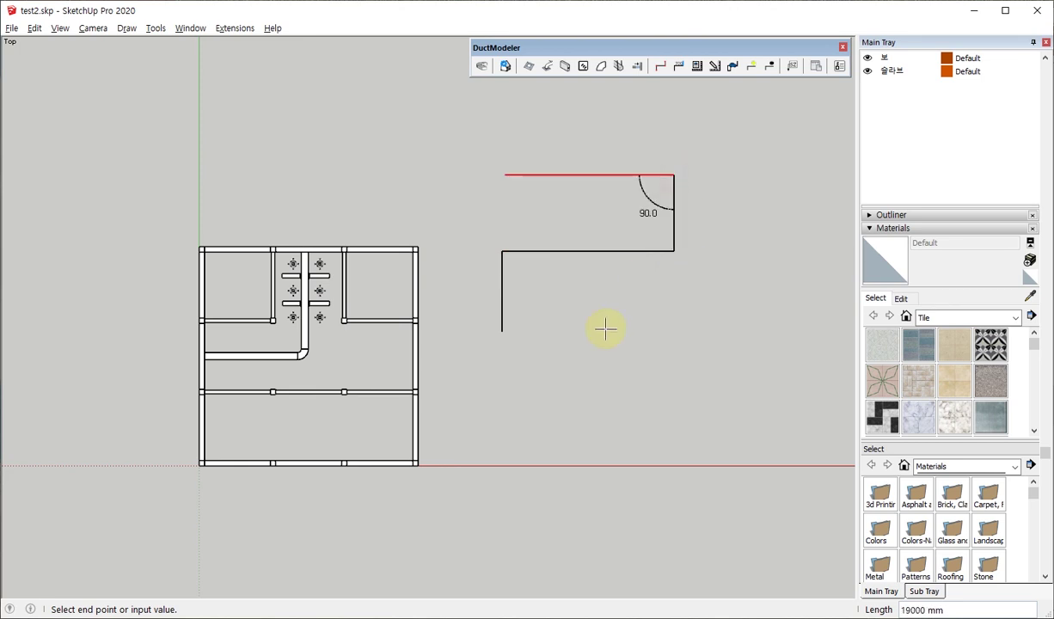
key("Escape")
- Draw two upward branch lines and a downward branch off the horizontal main run
scroll(564, 241, "up", 2)
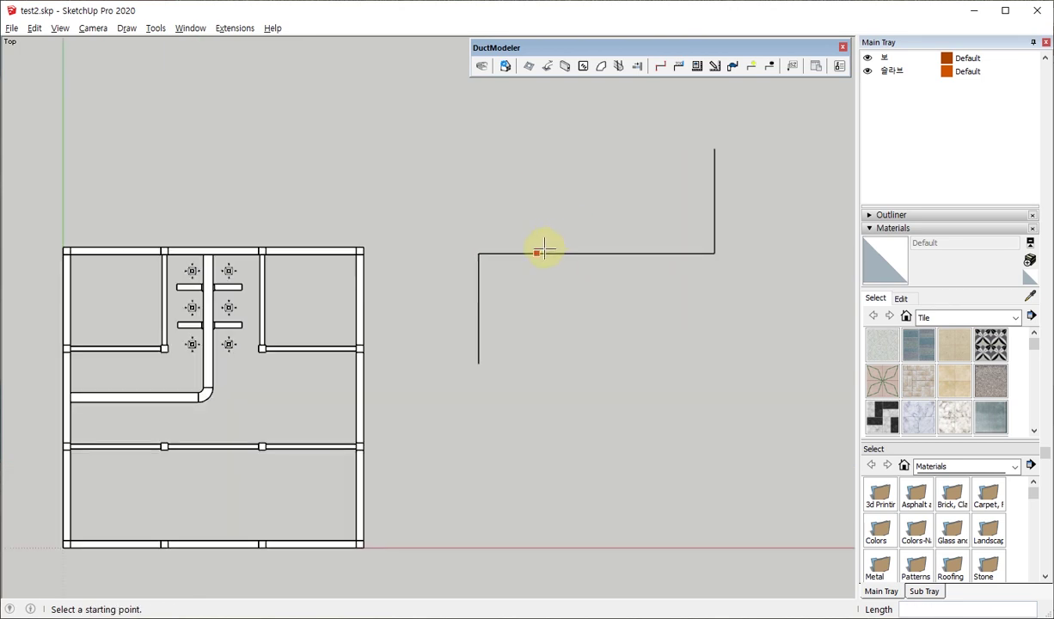
left_click(537, 250)
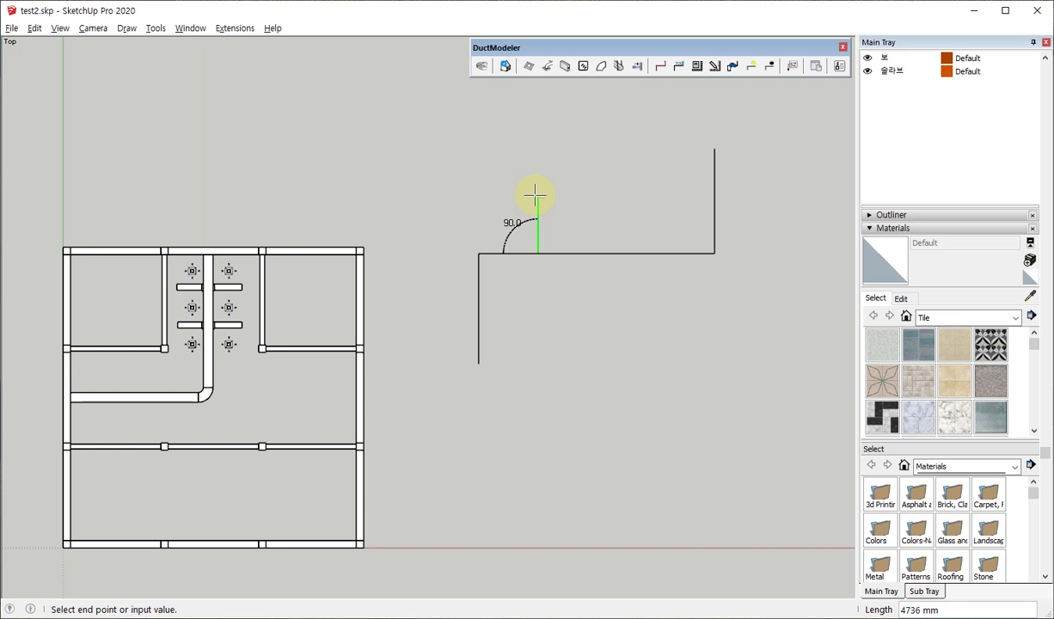
left_click(535, 197)
scroll(525, 245, "up", 2)
key("Escape")
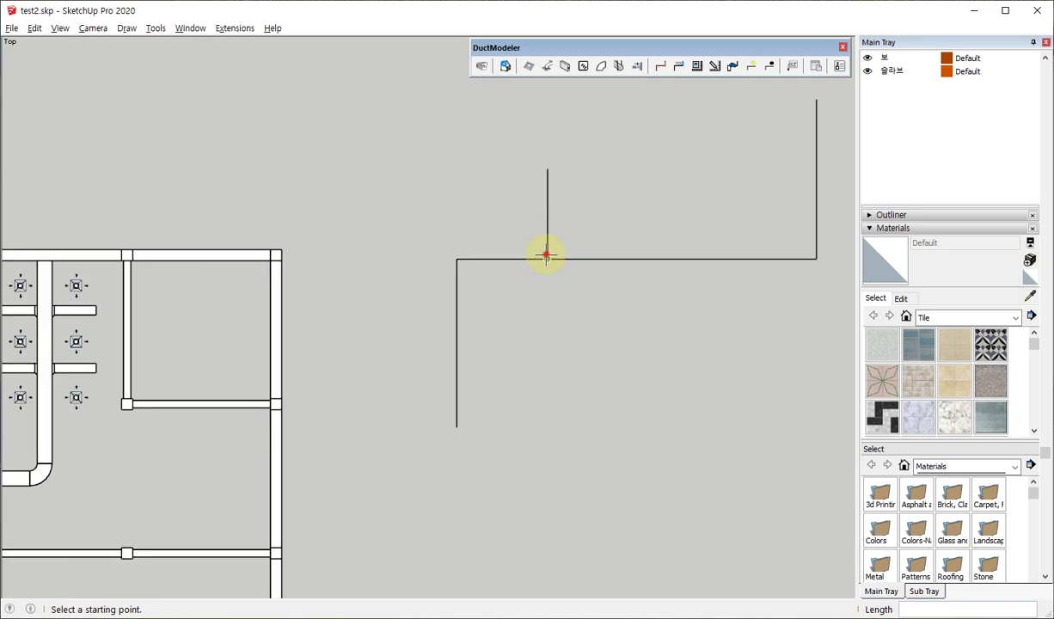
left_click(547, 254)
key("Escape")
left_click(650, 259)
left_click(650, 170)
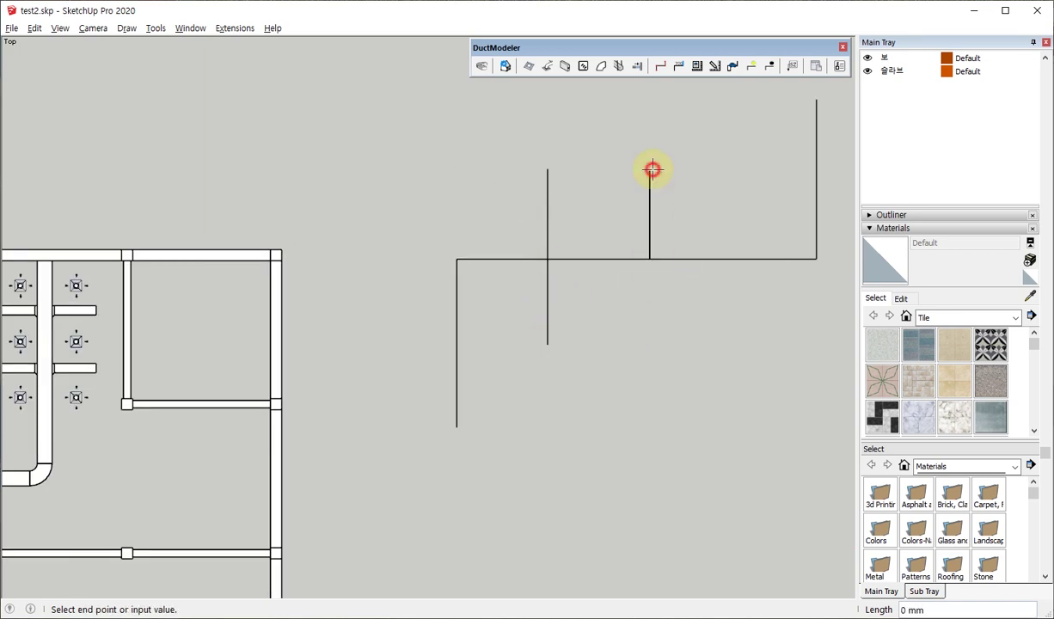
key("Escape")
left_click(733, 259)
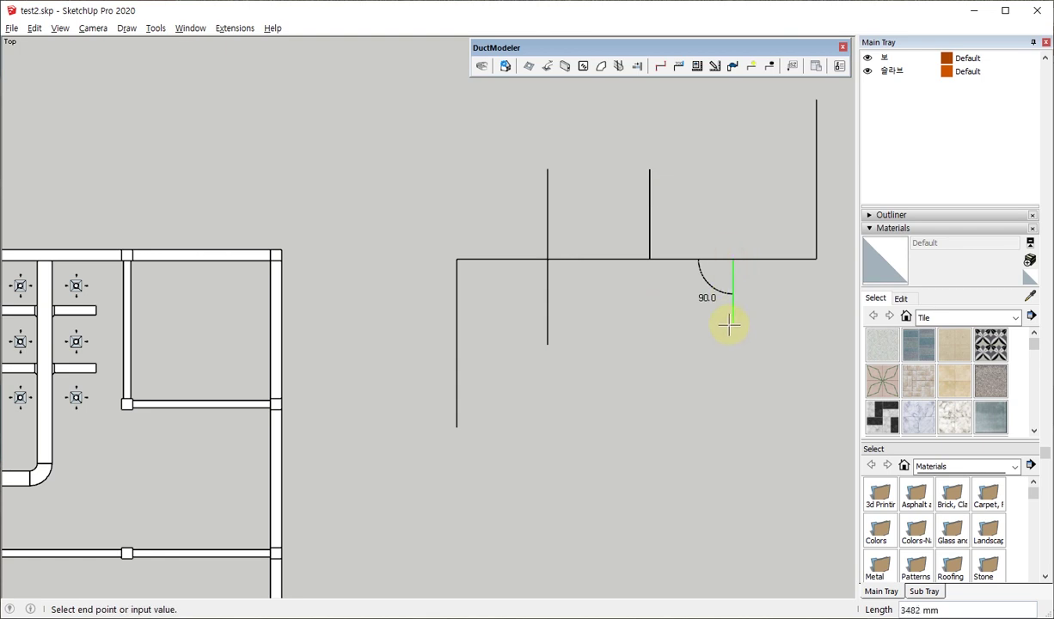
scroll(576, 336, "down", 2)
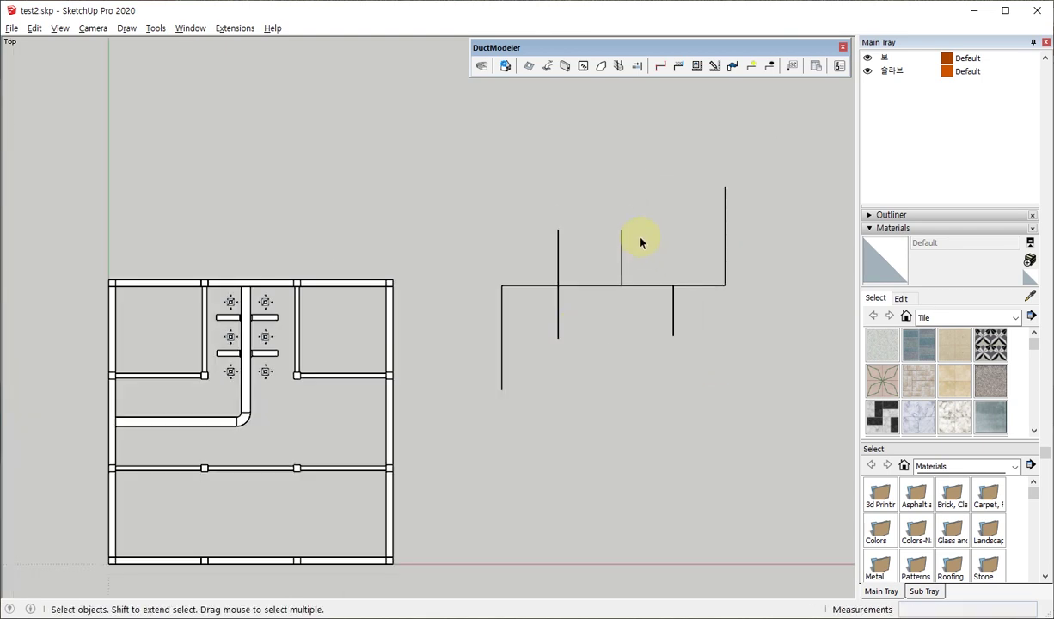
- Crossing-select the lower and upper branch duct lines with the AirVolume tool
left_click(678, 68)
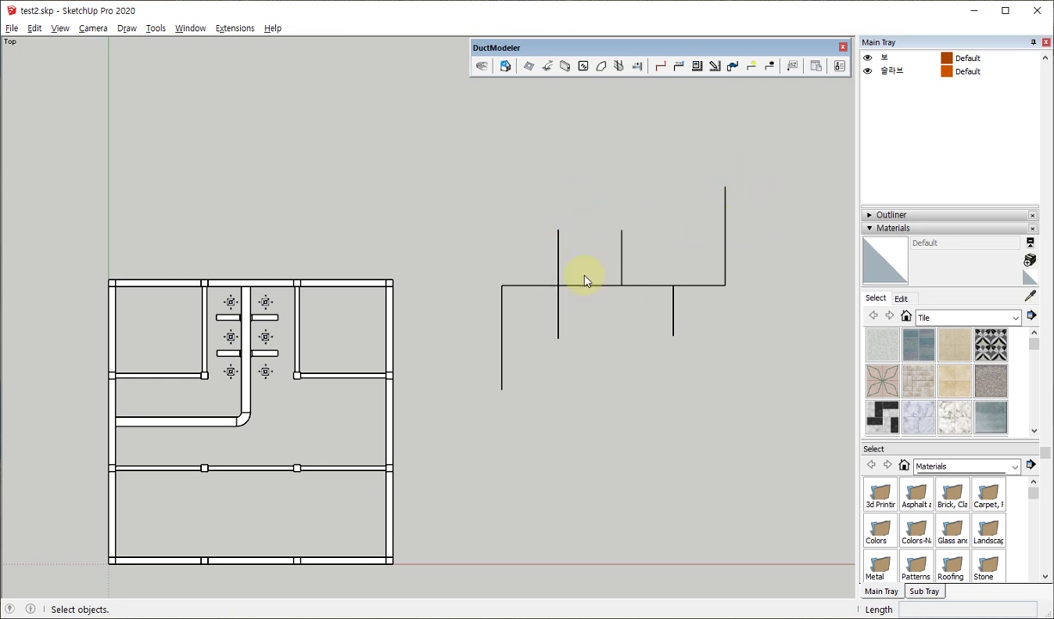
left_click(712, 360)
left_click_drag(707, 361, 546, 315)
left_click_drag(761, 262, 485, 170)
key("a")
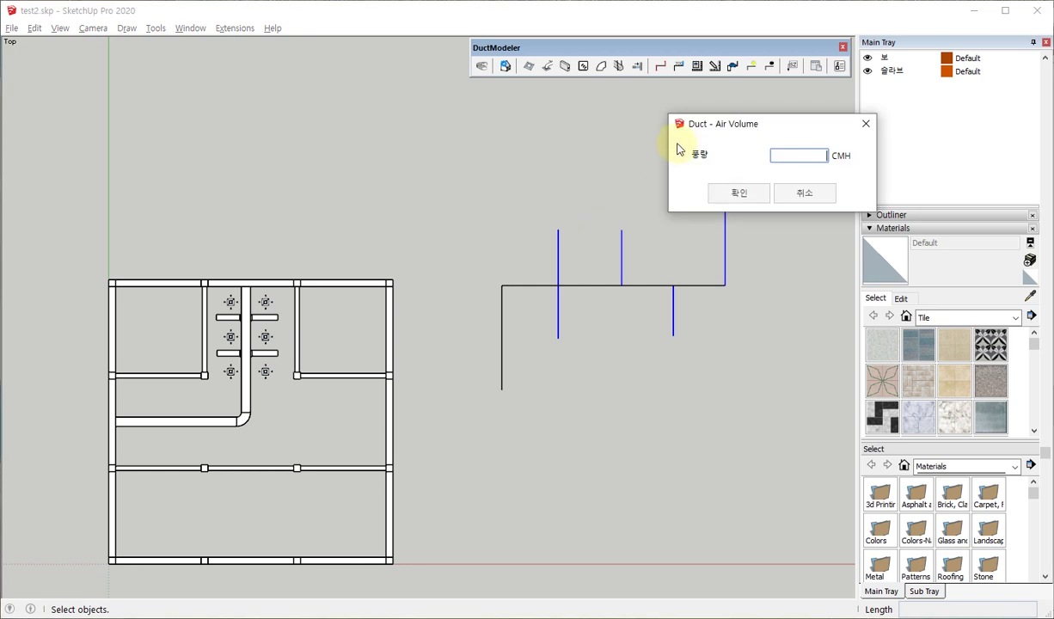
left_click_drag(713, 129, 646, 364)
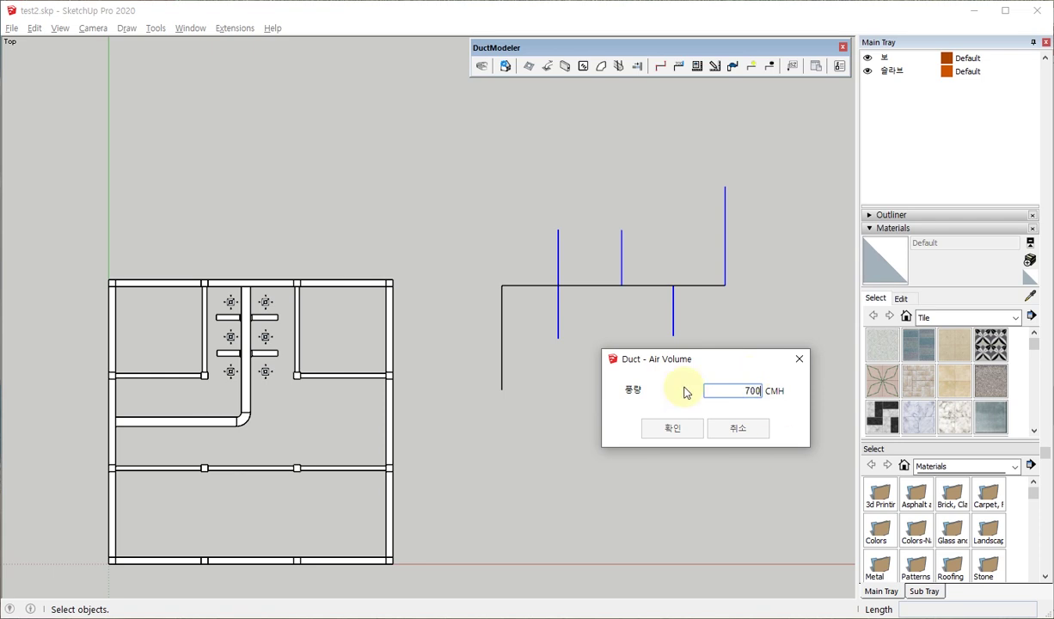
- Apply a 700 CMH air volume to the five selected branch lines
left_click(668, 430)
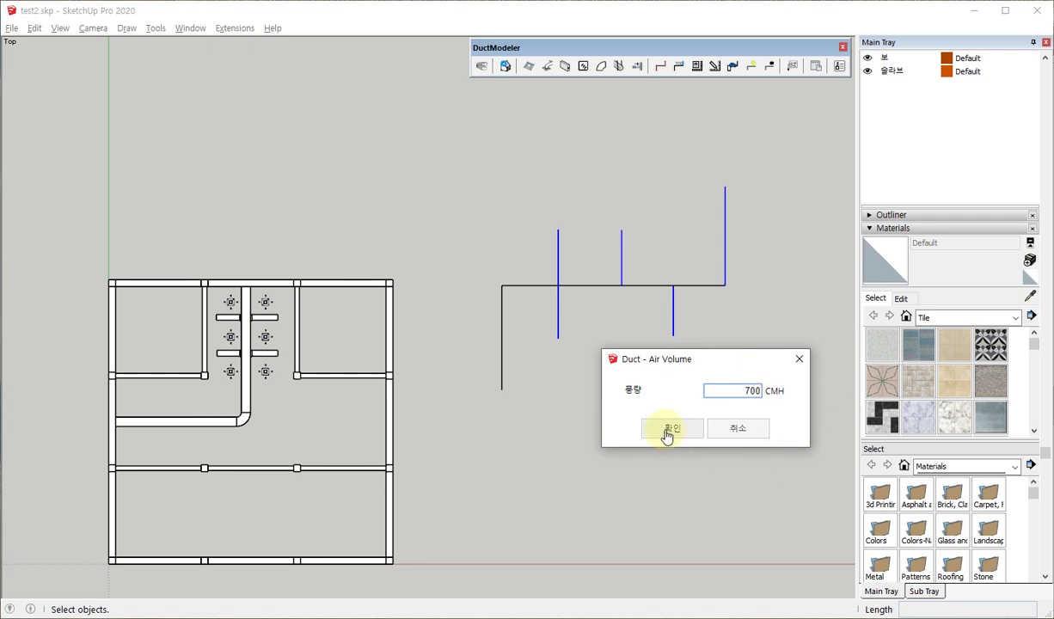
left_click(668, 430)
scroll(576, 288, "up", 2)
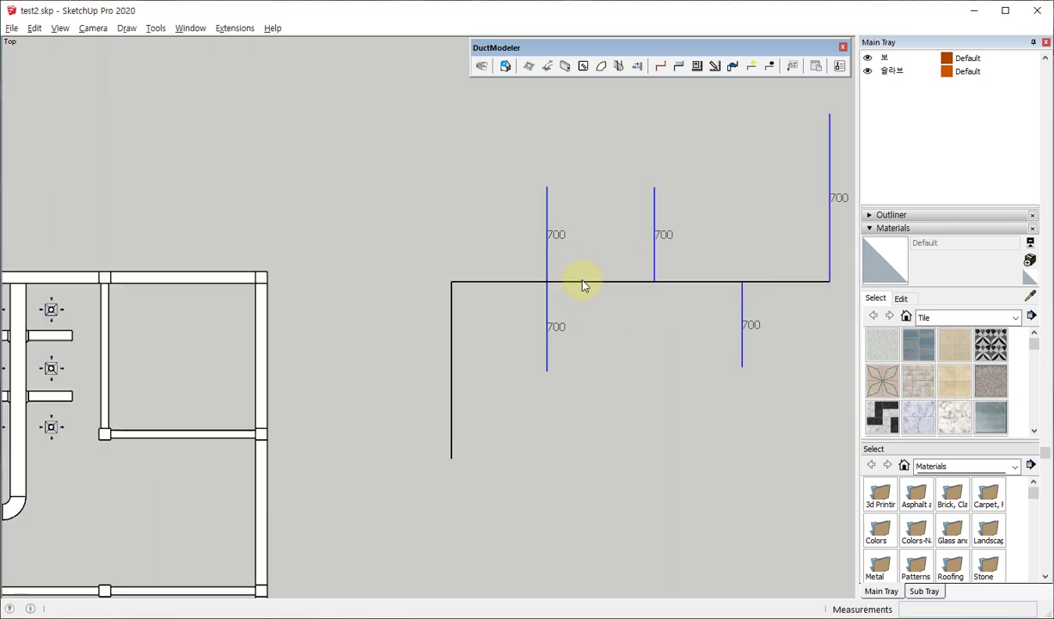
scroll(542, 266, "up", 1)
scroll(401, 317, "down", 2)
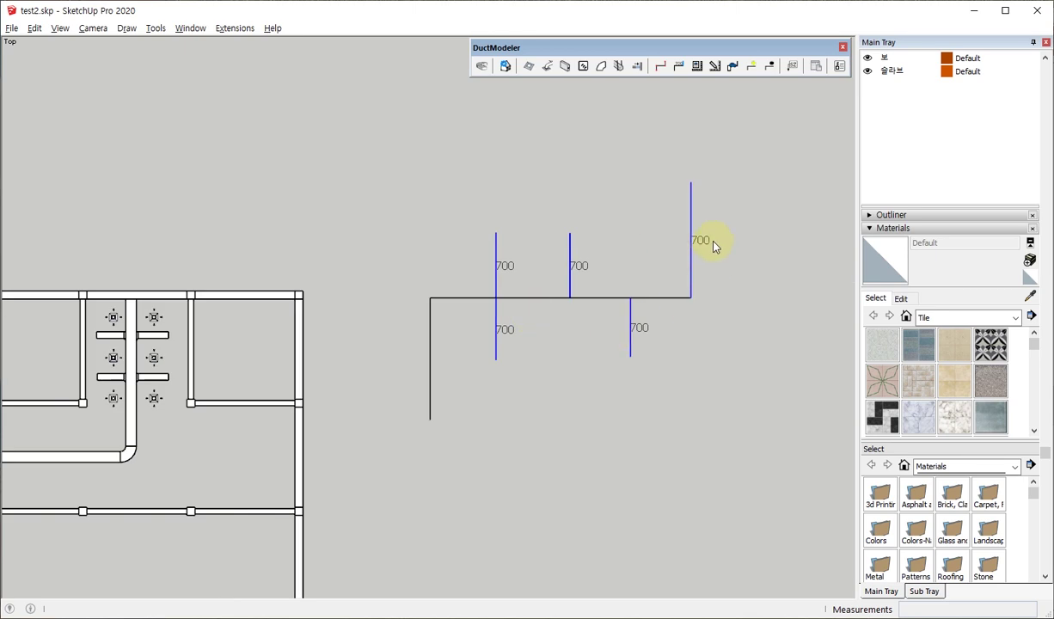
scroll(713, 240, "up", 3)
scroll(713, 241, "up", 2)
scroll(558, 300, "down", 1)
scroll(564, 299, "down", 1)
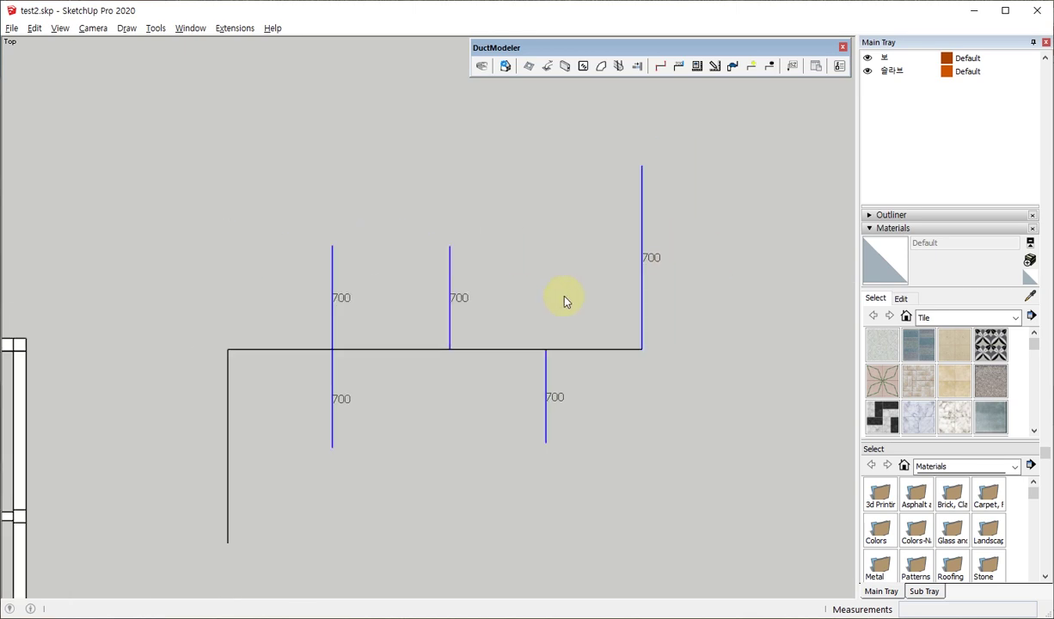
scroll(577, 301, "down", 2)
scroll(542, 294, "up", 2)
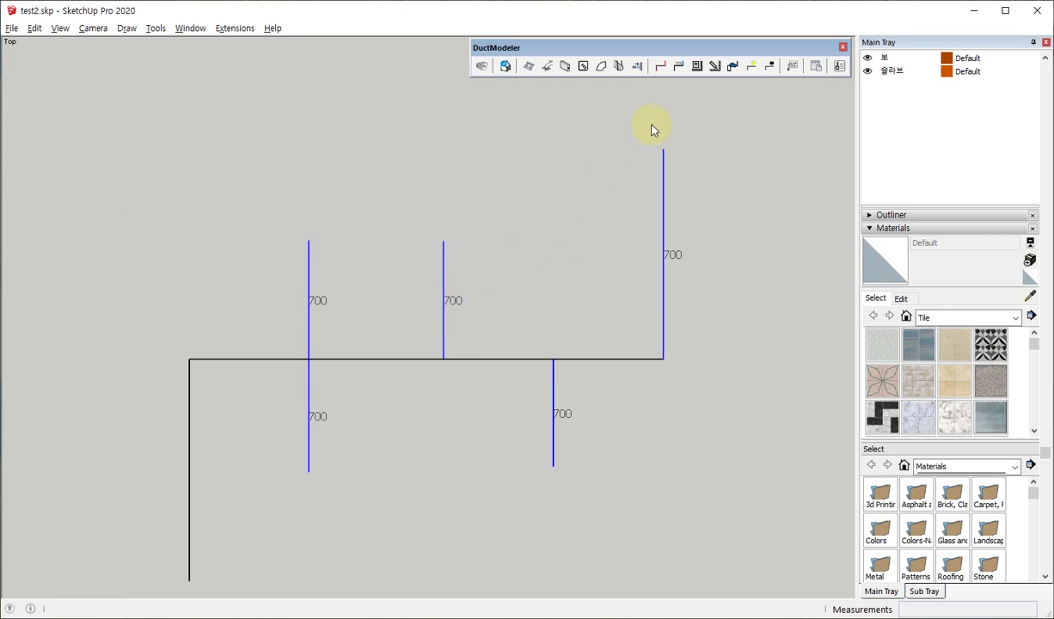
- Set up DuctSizeCal on the left vertical main route, keeping static-pressure sizing
left_click(695, 70)
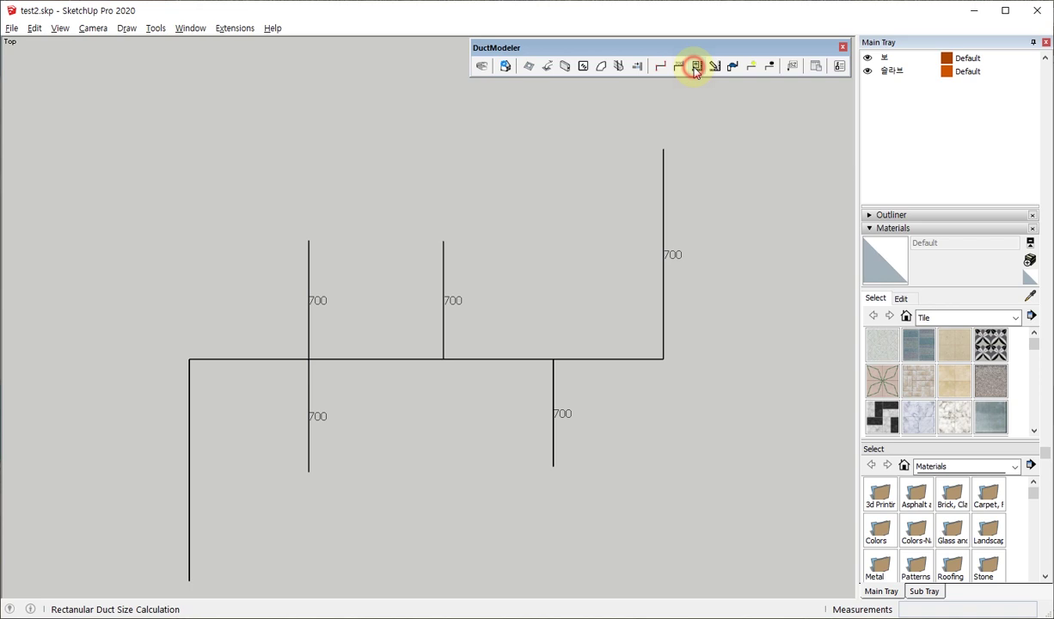
scroll(622, 212, "down", 2)
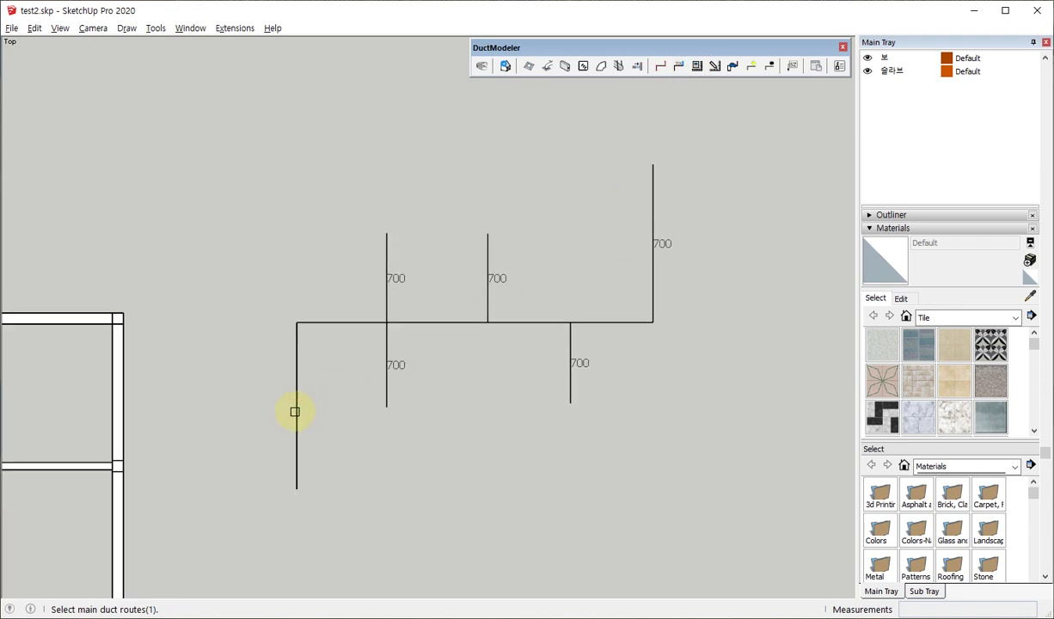
left_click(298, 470)
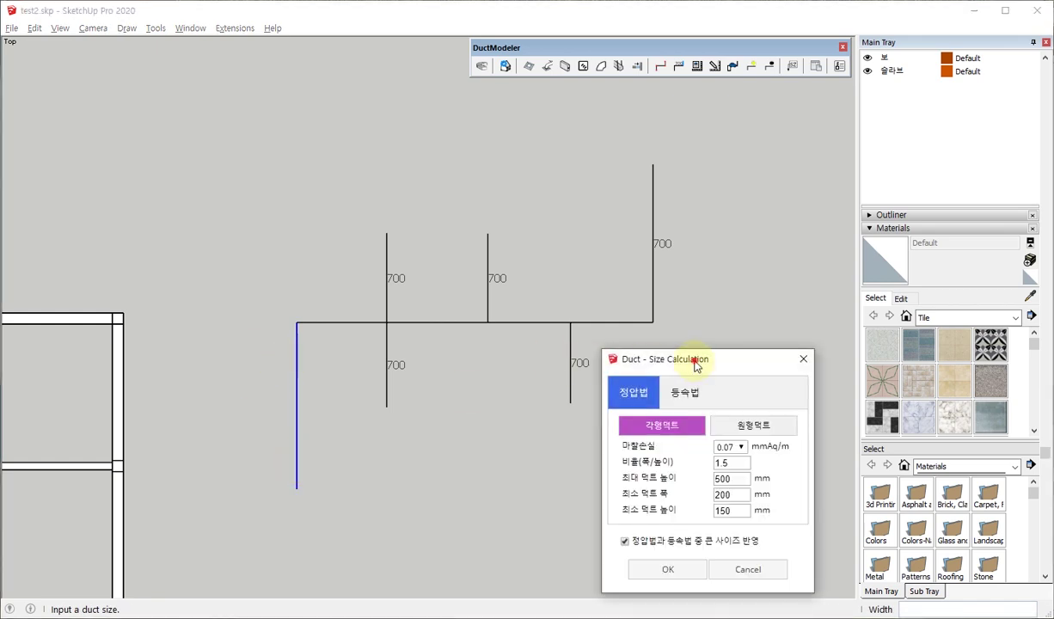
left_click_drag(697, 365, 642, 166)
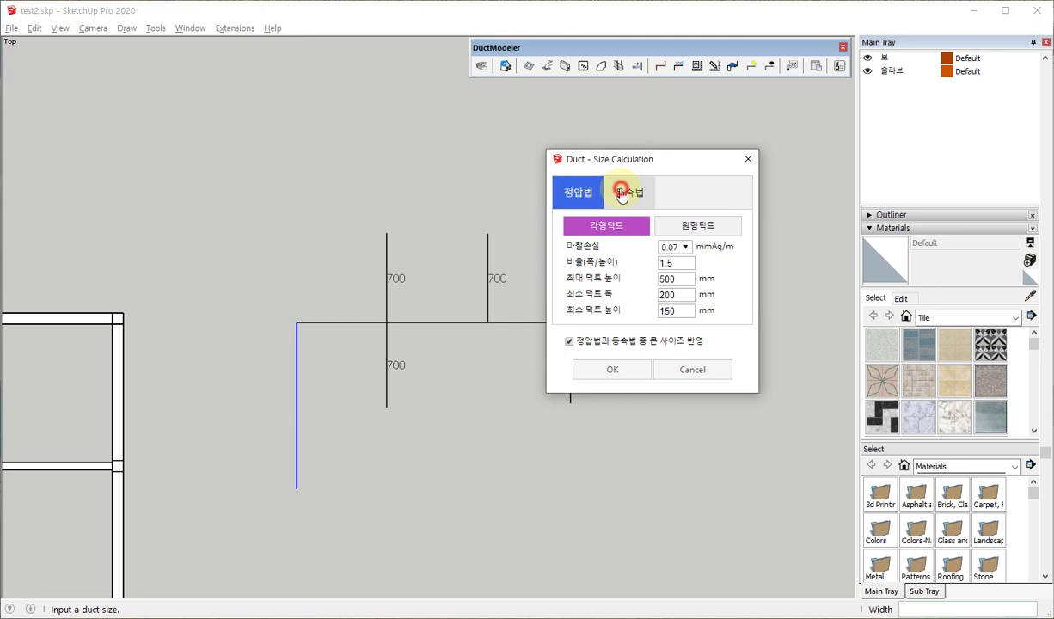
left_click(625, 192)
left_click(585, 194)
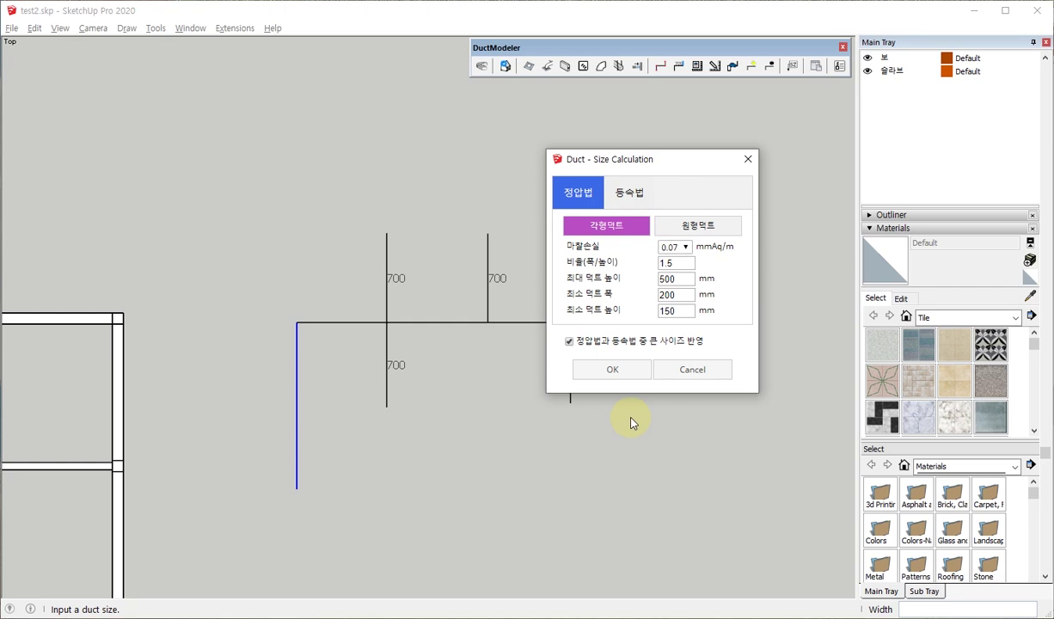
- Run the sizing so runs read from 3500 at 650x400 down to 700 at 300x200
left_click(623, 375)
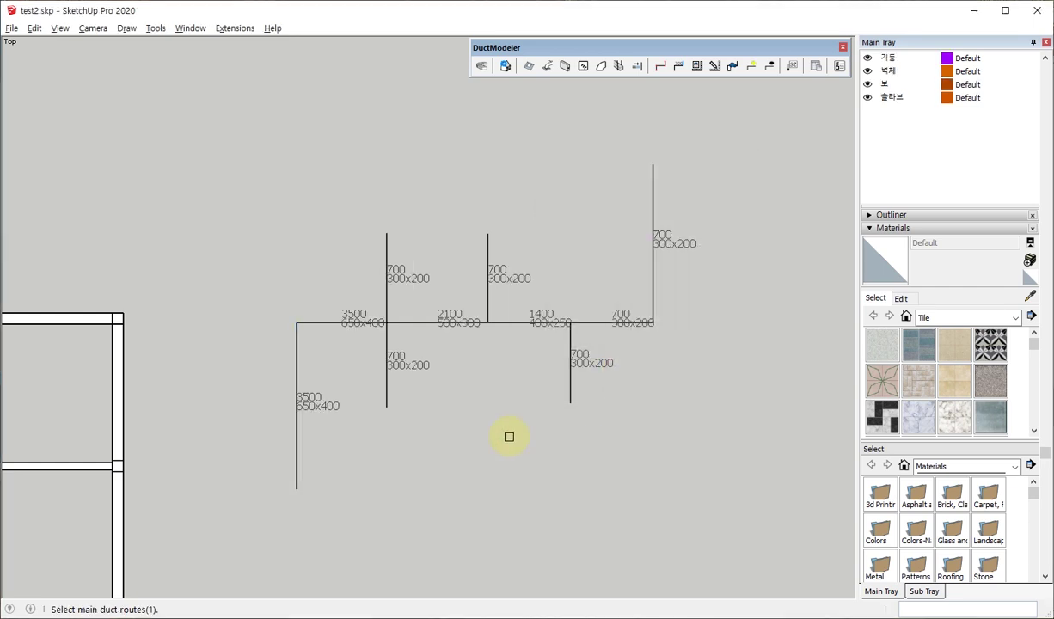
scroll(304, 430, "up", 2)
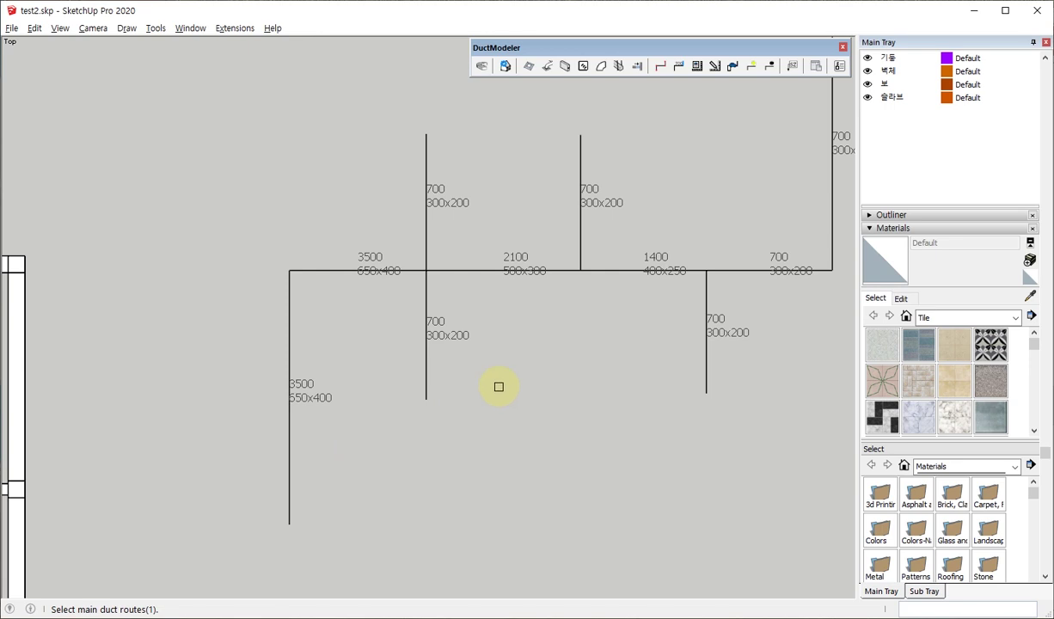
scroll(303, 330, "down", 2)
scroll(648, 194, "up", 3)
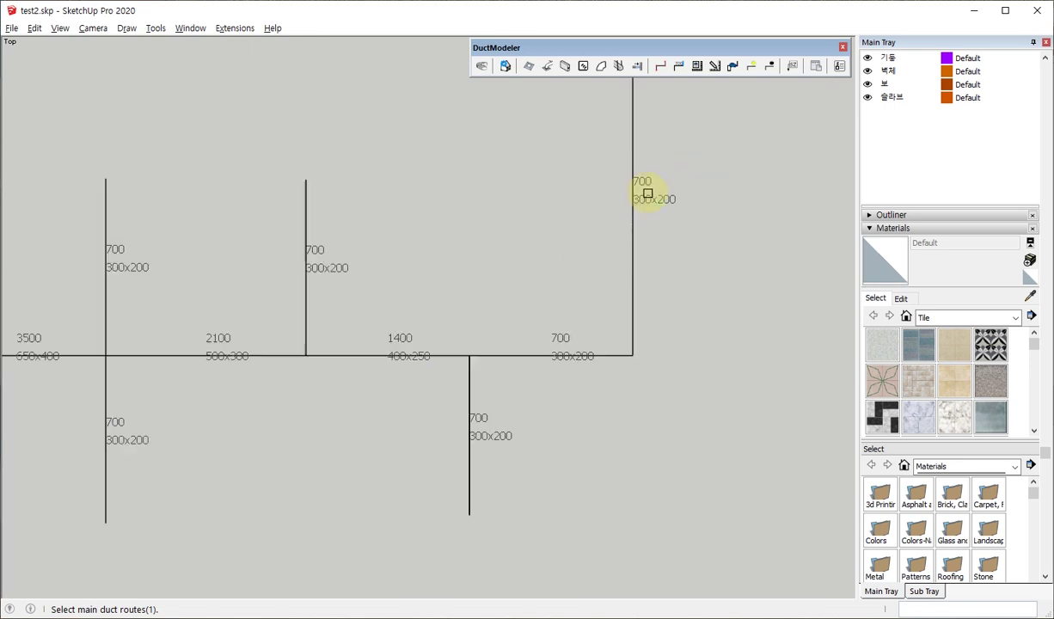
scroll(663, 185, "up", 2)
scroll(665, 254, "down", 2)
scroll(661, 254, "down", 2)
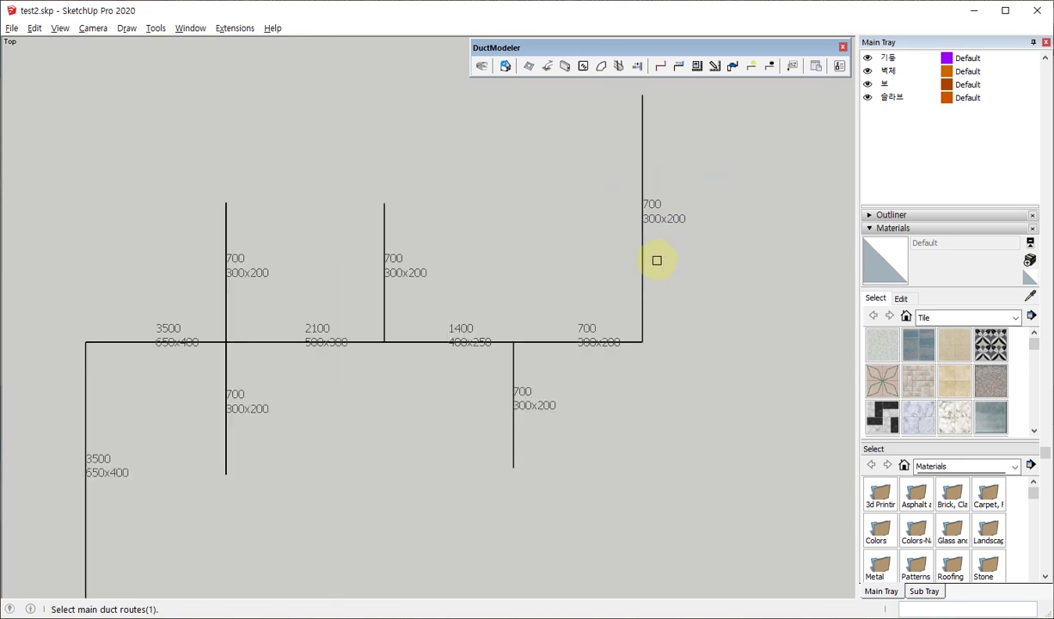
scroll(657, 260, "down", 1)
scroll(654, 264, "down", 1)
key("space")
scroll(301, 348, "up", 1)
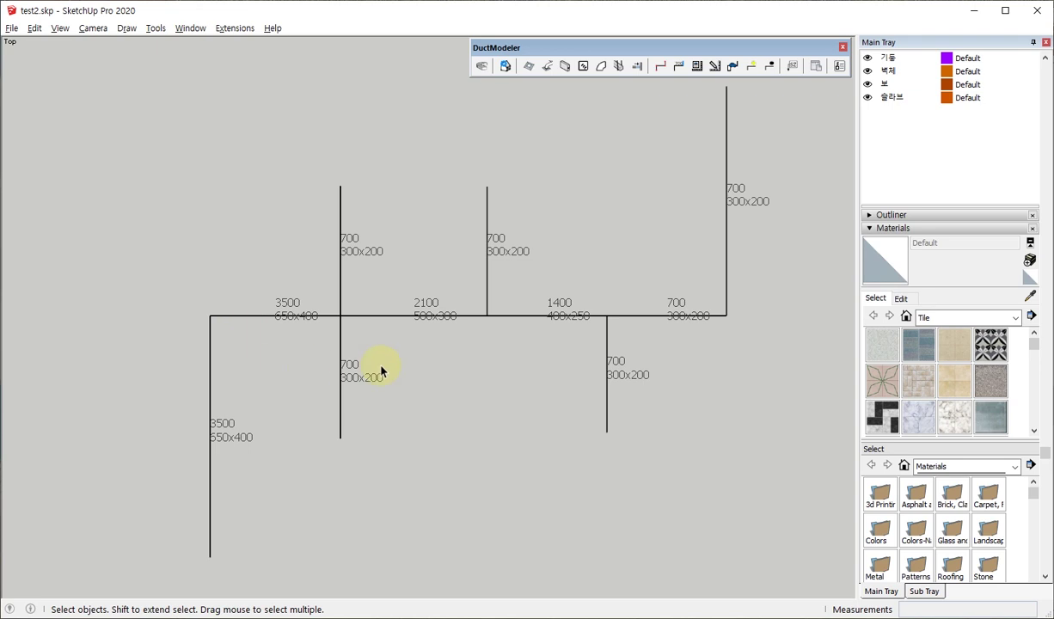
left_click(542, 266)
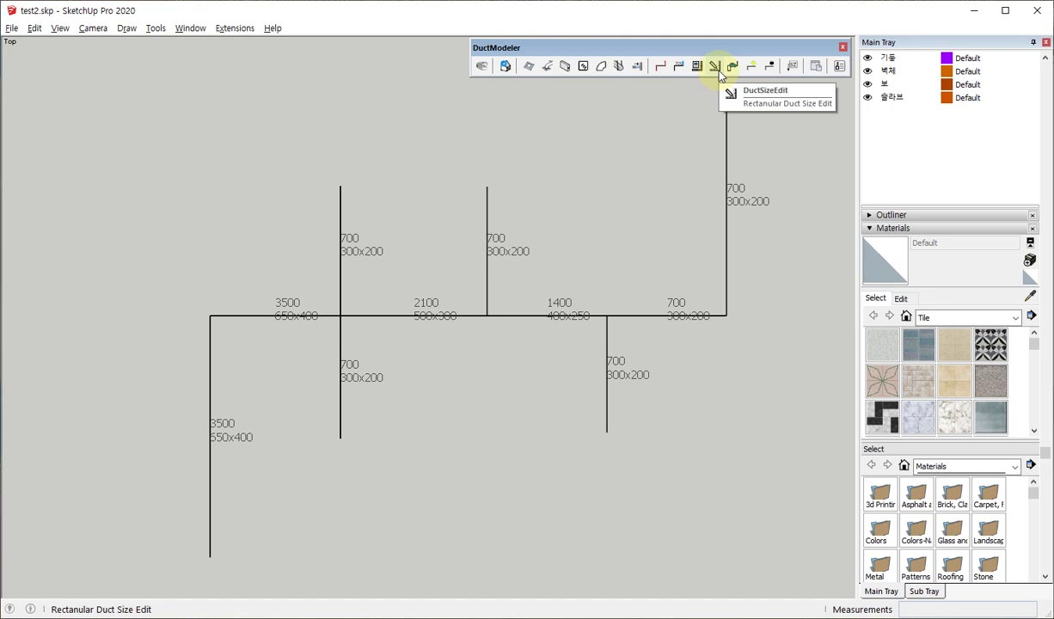
- Change the lower-right 700 branch duct from 300x200 to 250x250 mm in Duct - Size Edit
scroll(542, 362, "down", 1)
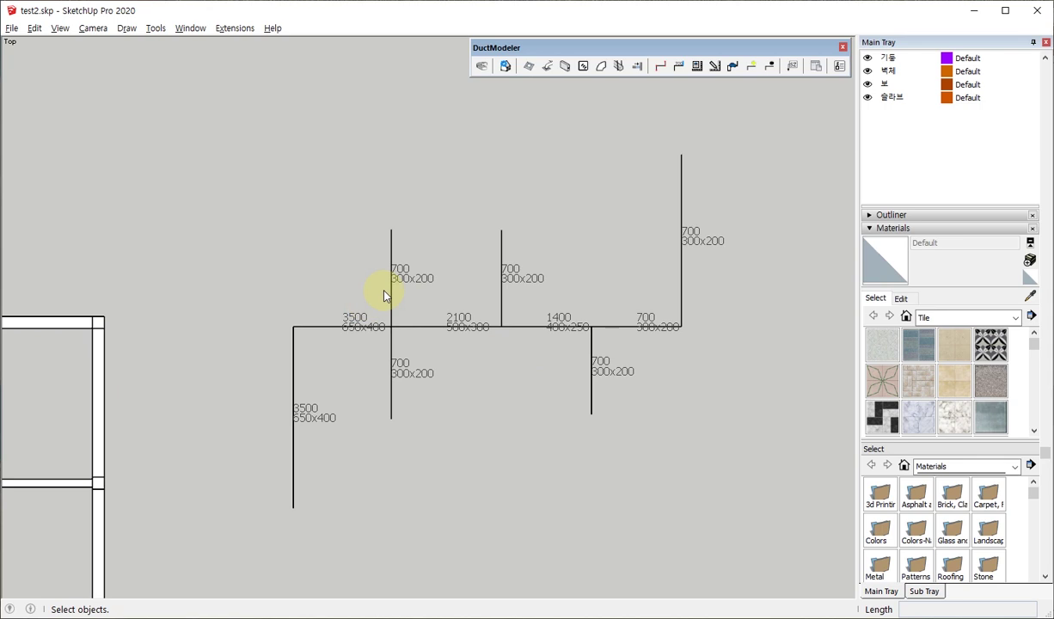
scroll(421, 295, "up", 2)
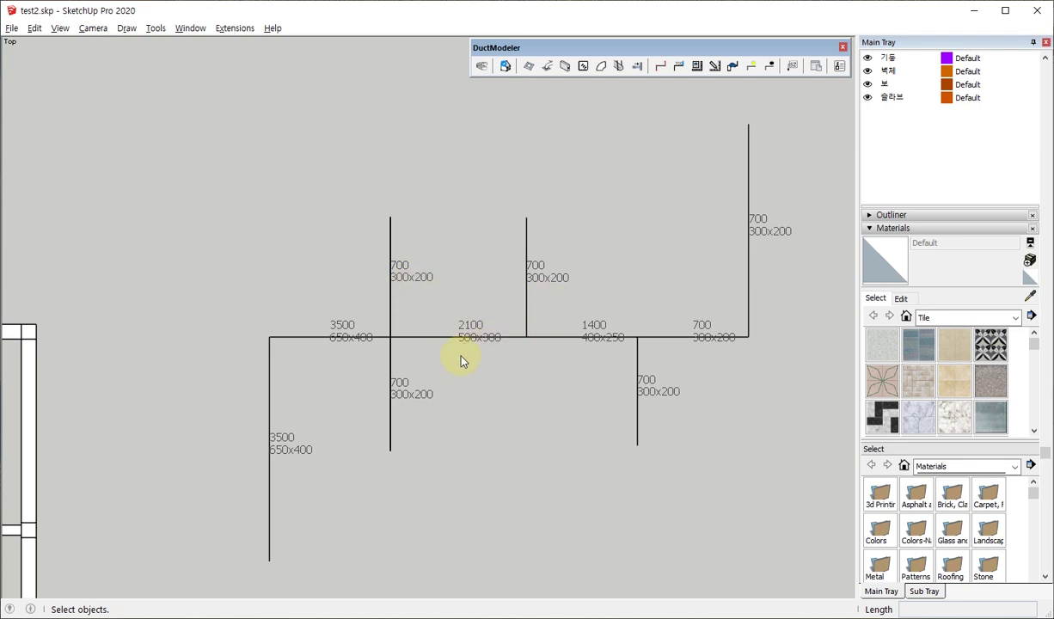
left_click_drag(707, 472, 594, 414)
double_click(635, 376)
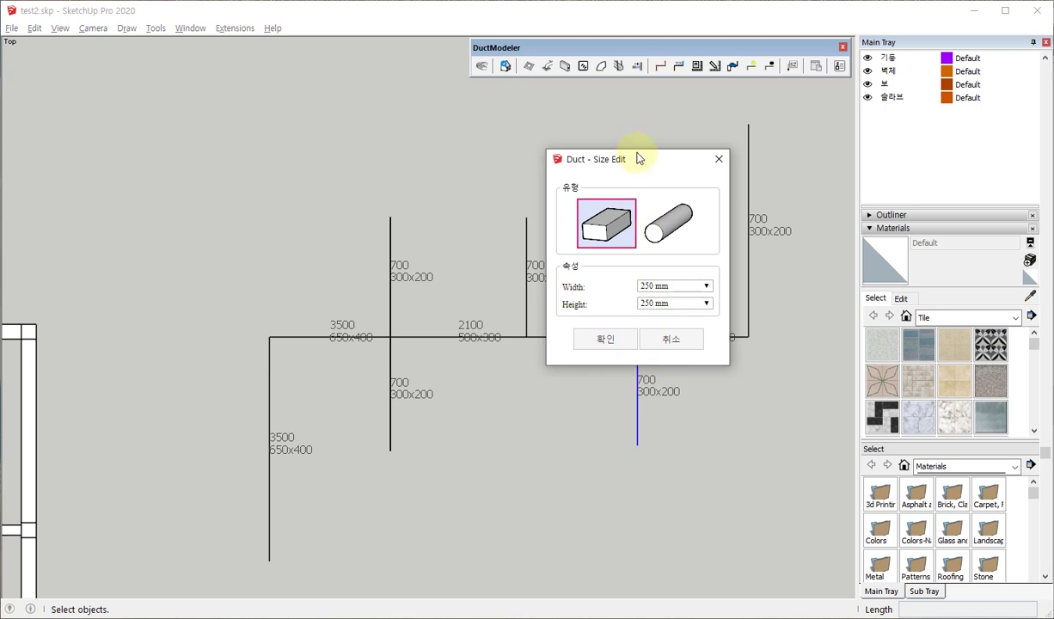
left_click_drag(638, 159, 830, 210)
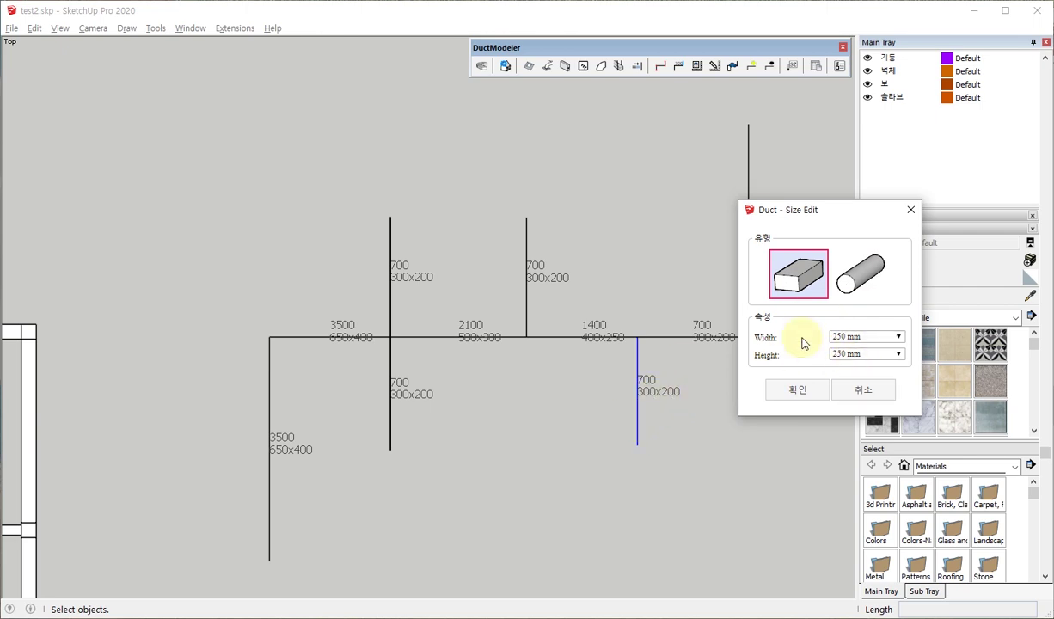
left_click(809, 393)
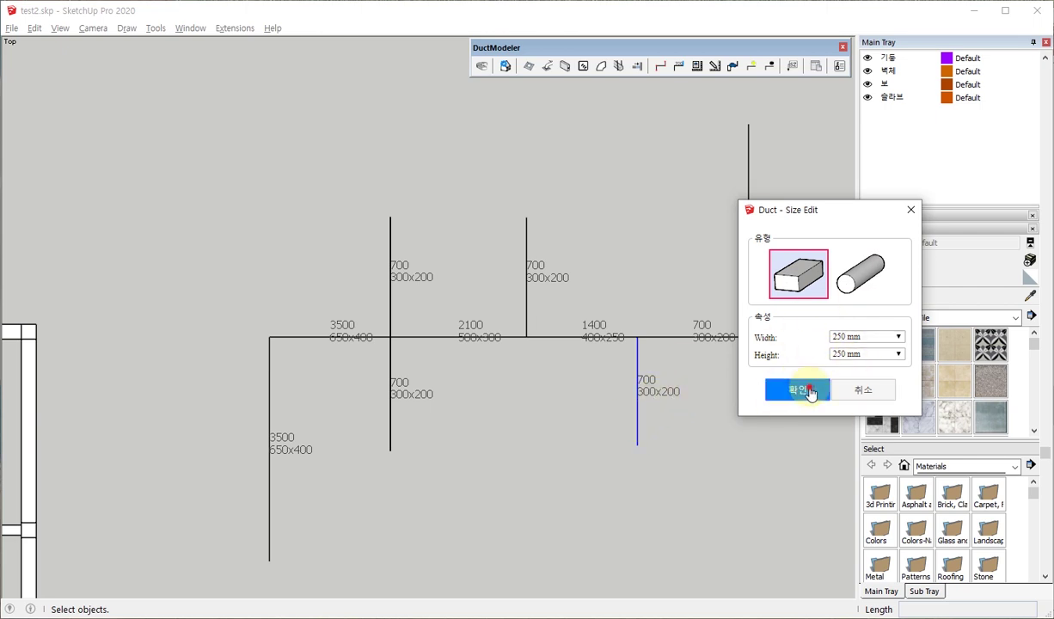
scroll(677, 419, "up", 1)
scroll(622, 372, "up", 3)
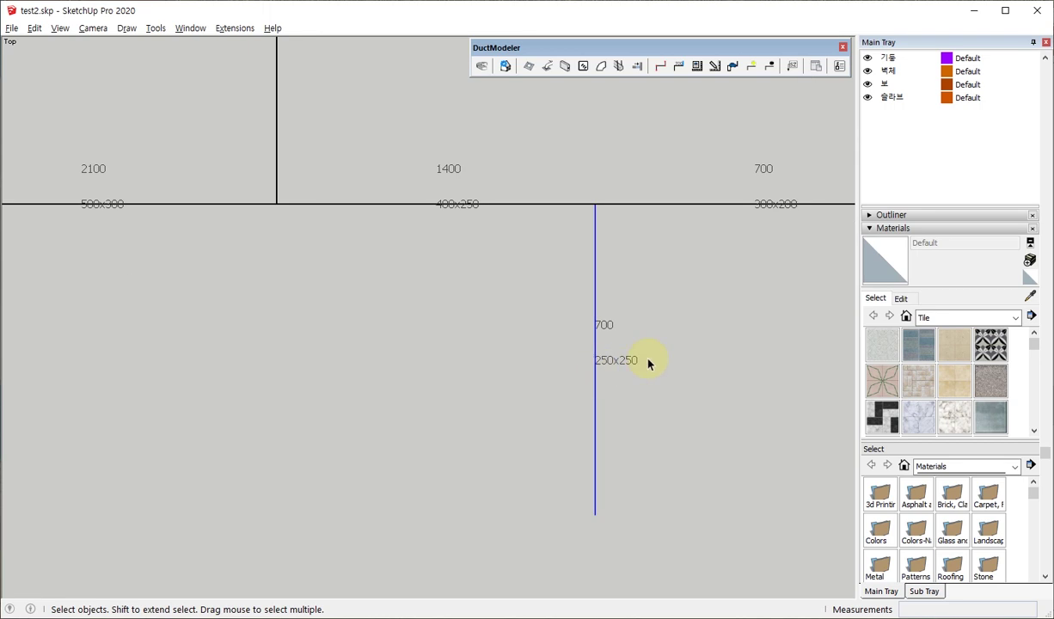
scroll(629, 353, "down", 2)
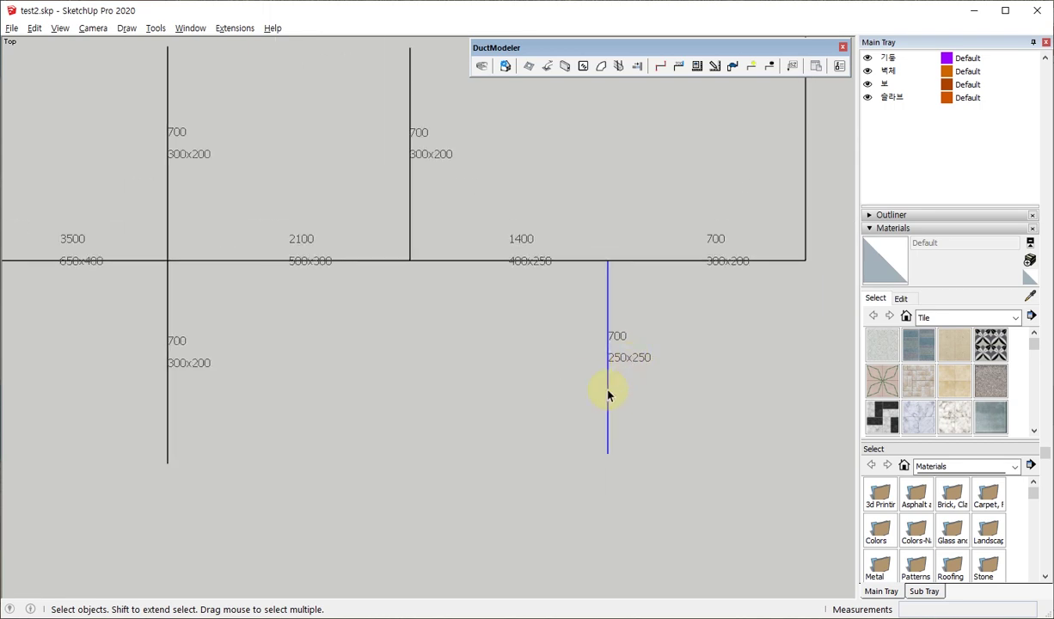
scroll(650, 379, "down", 3)
left_click(700, 397)
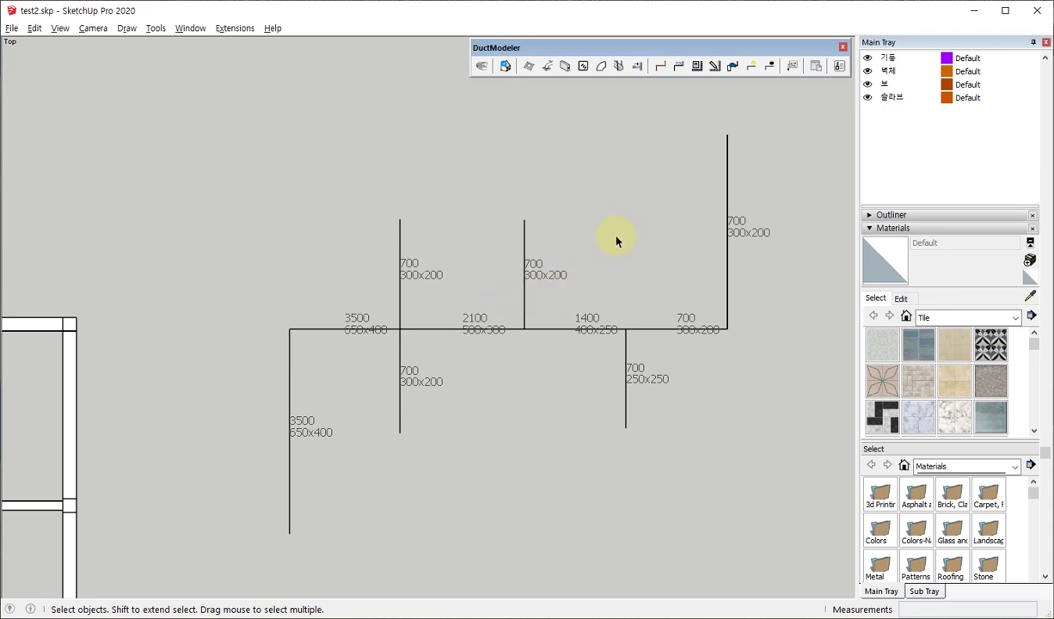
- Generate 3D rectangular ducts from the left main route and all branch routes
left_click(730, 75)
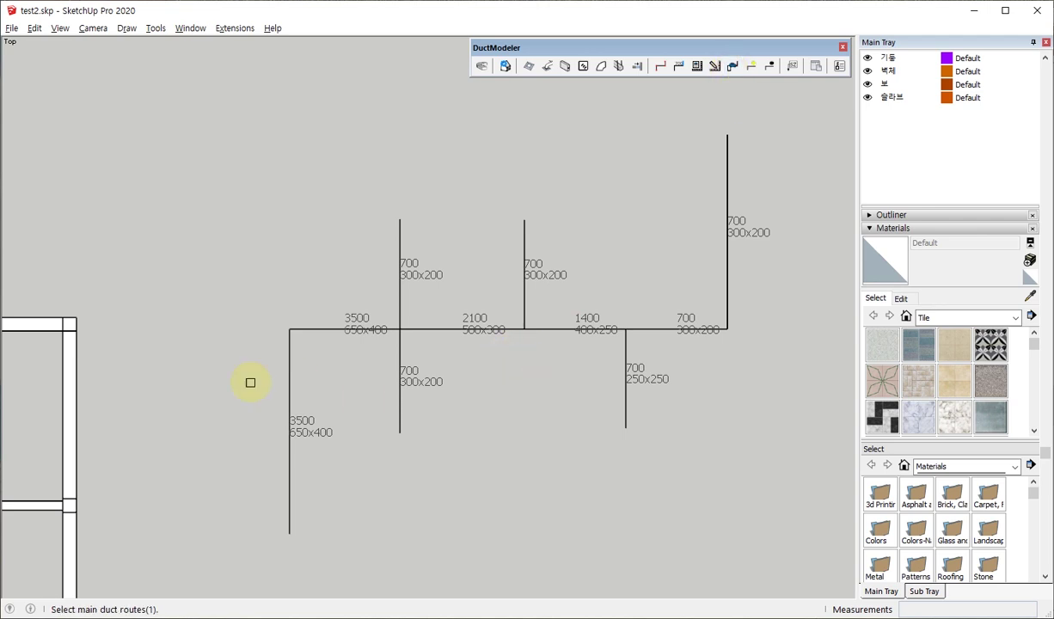
left_click(289, 370)
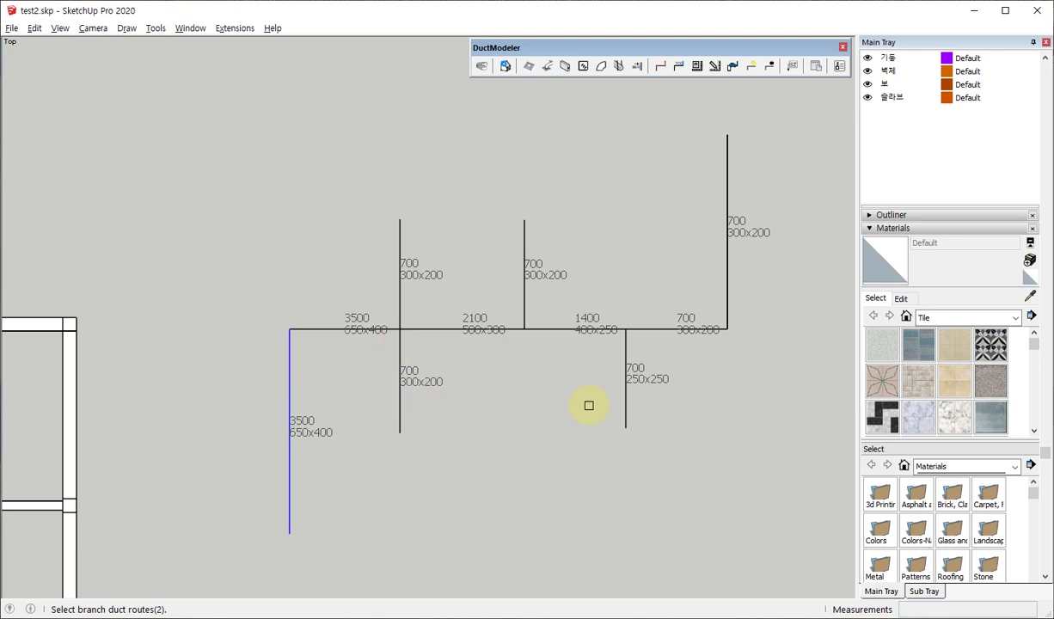
left_click_drag(817, 438, 646, 279)
left_click_drag(406, 193, 360, 130)
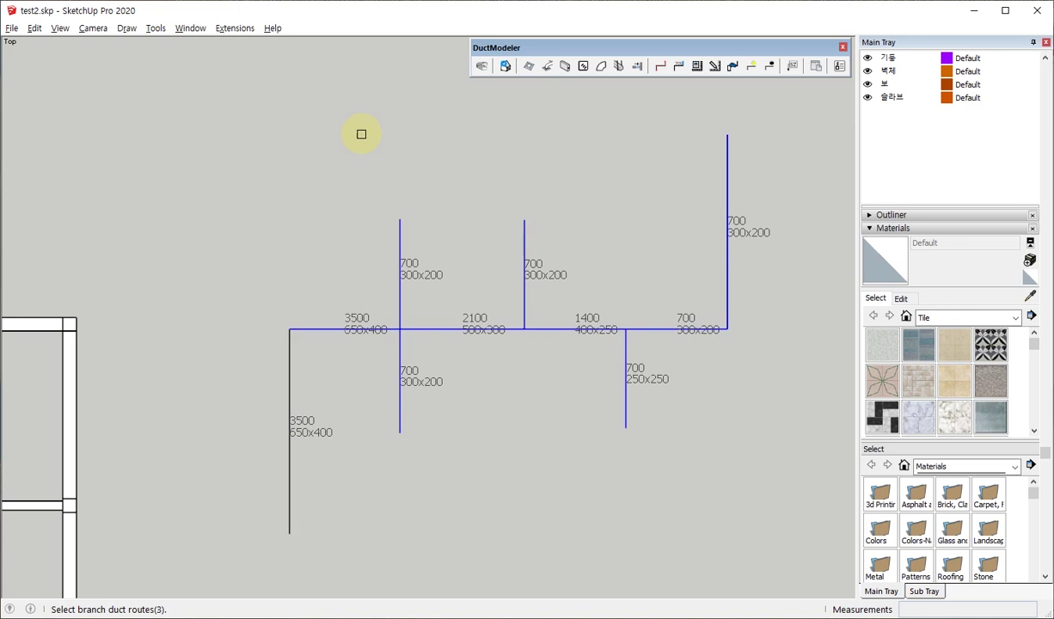
key("Return")
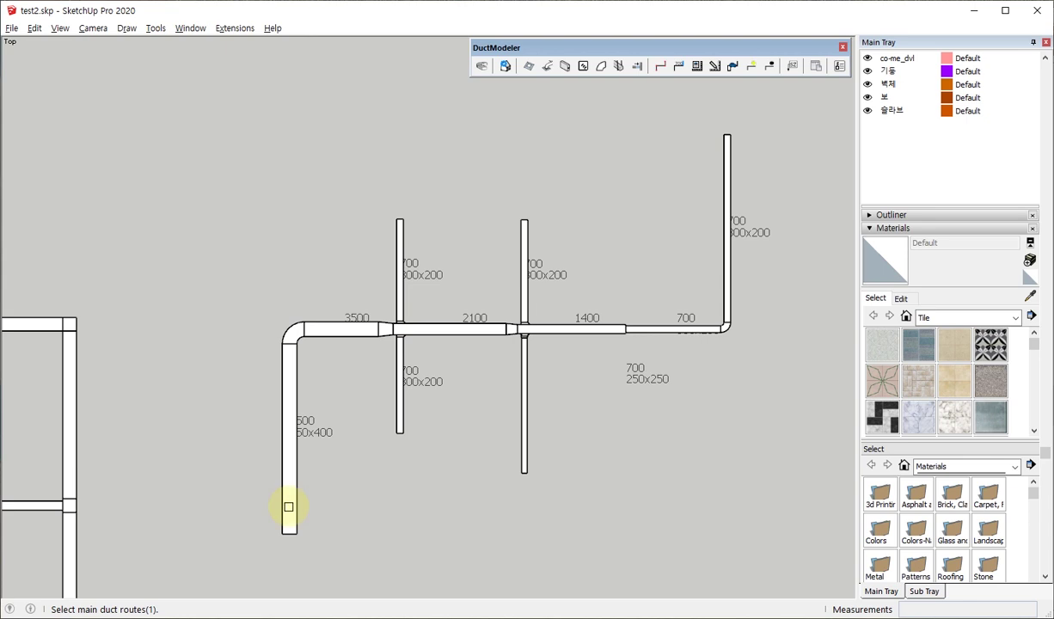
- Orbit and zoom into an oblique perspective view of the duct layout
mouse_move(380, 409)
middle_mouse_down()
mouse_move(443, 273)
mouse_move(483, 322)
middle_mouse_up()
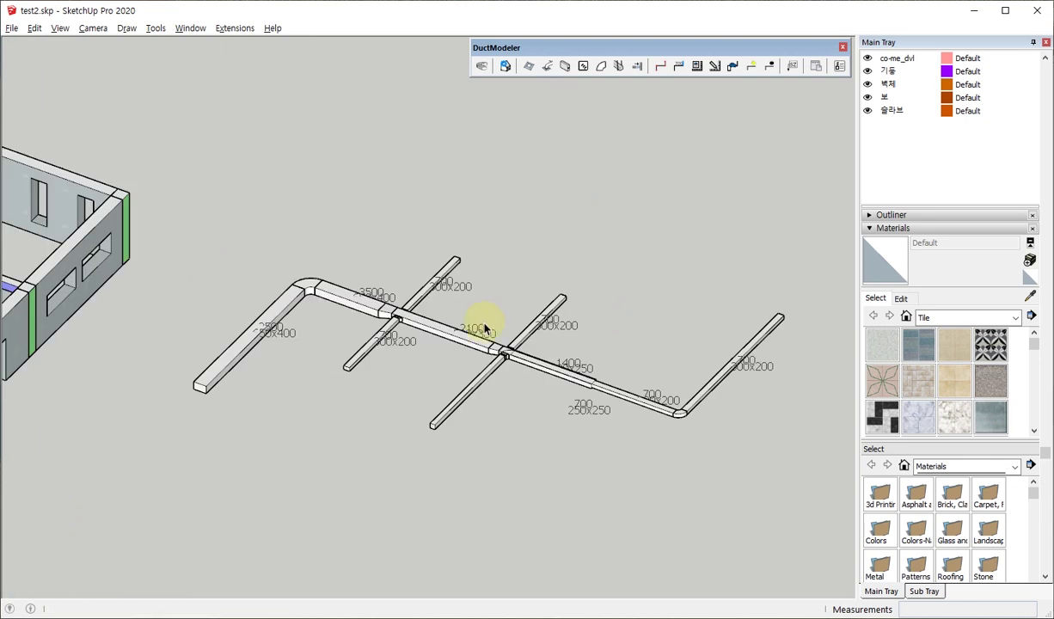
scroll(483, 322, "up", 3)
scroll(487, 330, "up", 2)
scroll(511, 323, "up", 2)
scroll(509, 356, "down", 5)
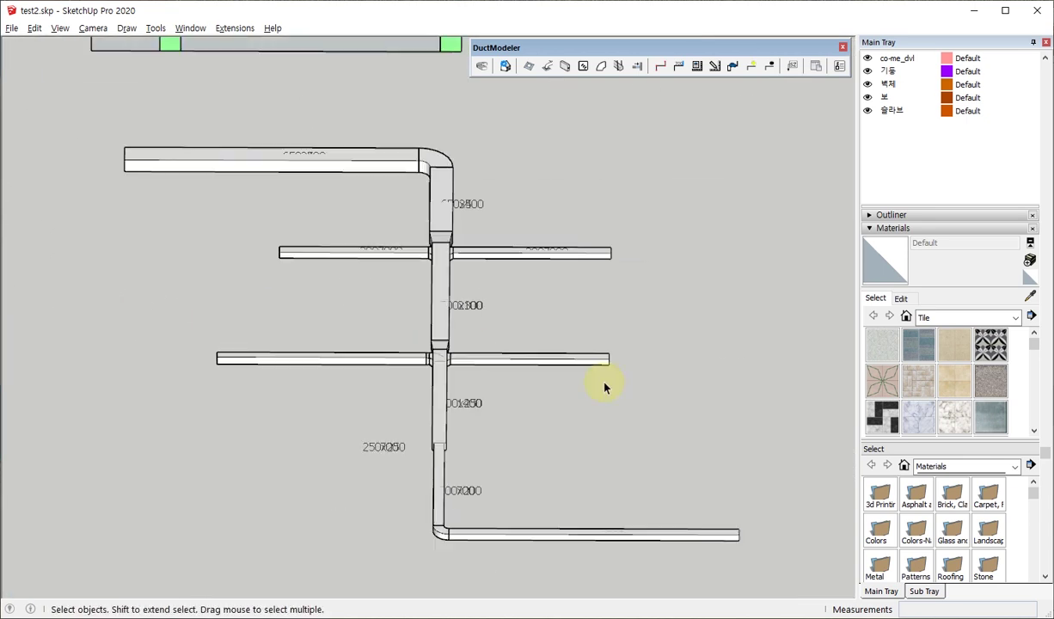
mouse_move(604, 383)
middle_mouse_down()
mouse_move(189, 307)
mouse_move(297, 336)
mouse_move(381, 336)
mouse_move(438, 313)
mouse_move(348, 299)
mouse_move(600, 354)
mouse_move(550, 364)
mouse_move(513, 488)
mouse_move(466, 367)
middle_mouse_up()
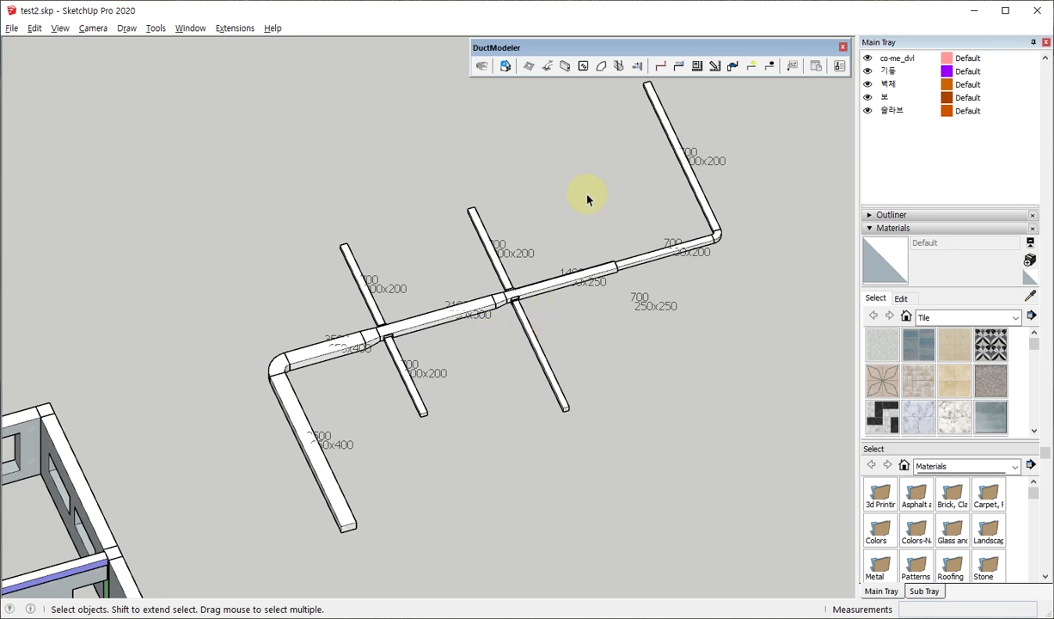
- Orbit and zoom to view the duct tree and ceiling diffusers from a new angle
scroll(636, 207, "down", 5)
middle_click_drag(650, 218, 306, 334)
scroll(383, 313, "up", 5)
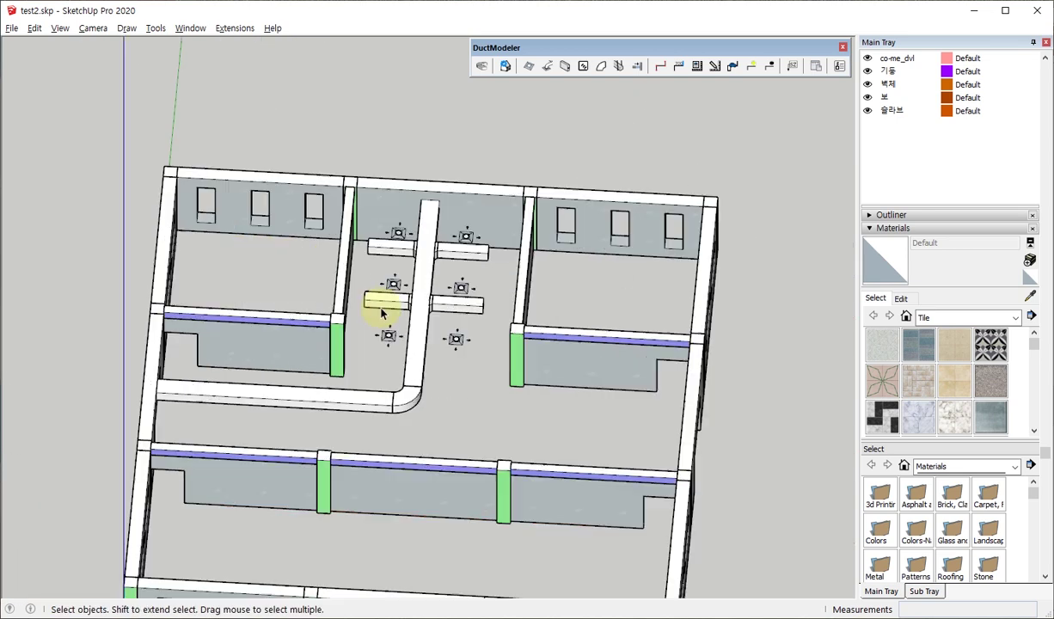
scroll(383, 314, "up", 3)
scroll(447, 301, "up", 3)
scroll(416, 313, "up", 3)
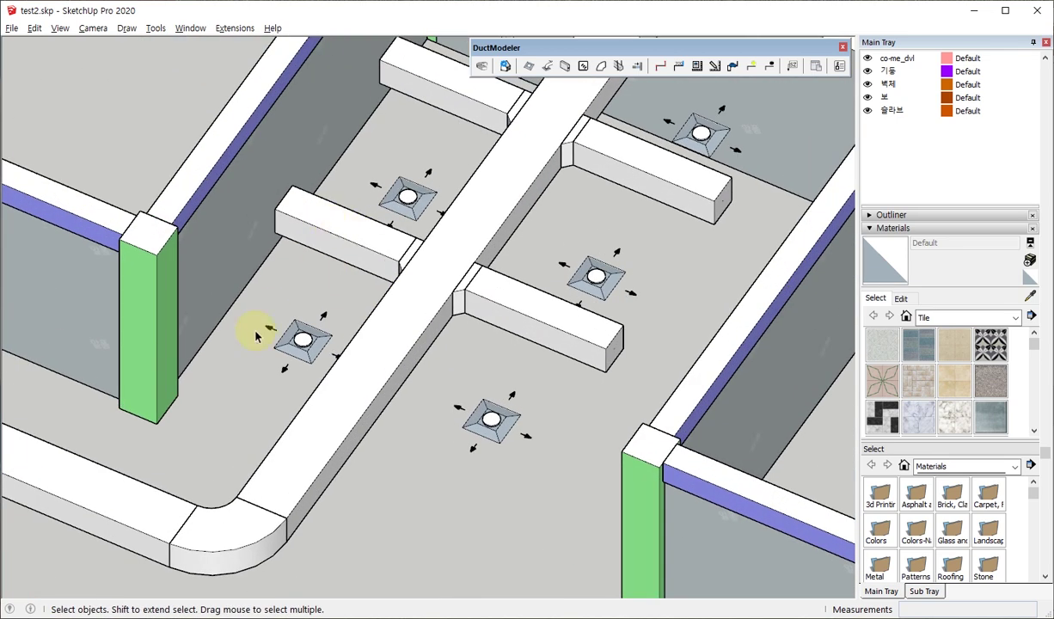
scroll(256, 335, "down", 3)
mouse_move(259, 364)
middle_mouse_down()
mouse_move(389, 141)
mouse_move(569, 252)
mouse_move(424, 305)
mouse_move(466, 329)
mouse_move(495, 271)
middle_mouse_up()
scroll(494, 271, "up", 2)
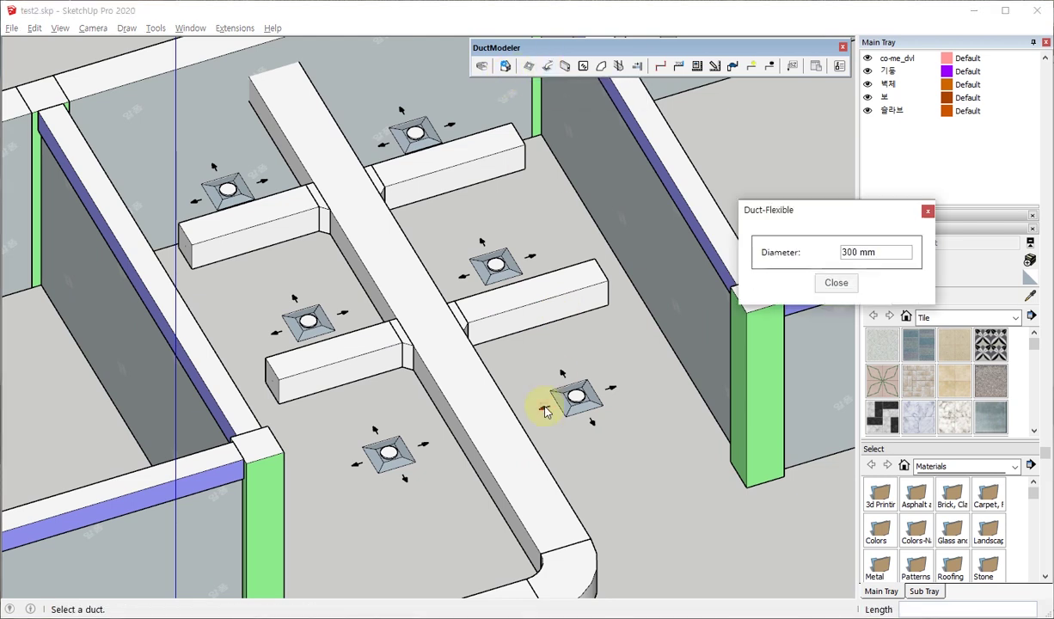
- Connect the first branch duct to its diffuser with a 300 mm flexible duct
middle_click_drag(647, 341, 602, 343)
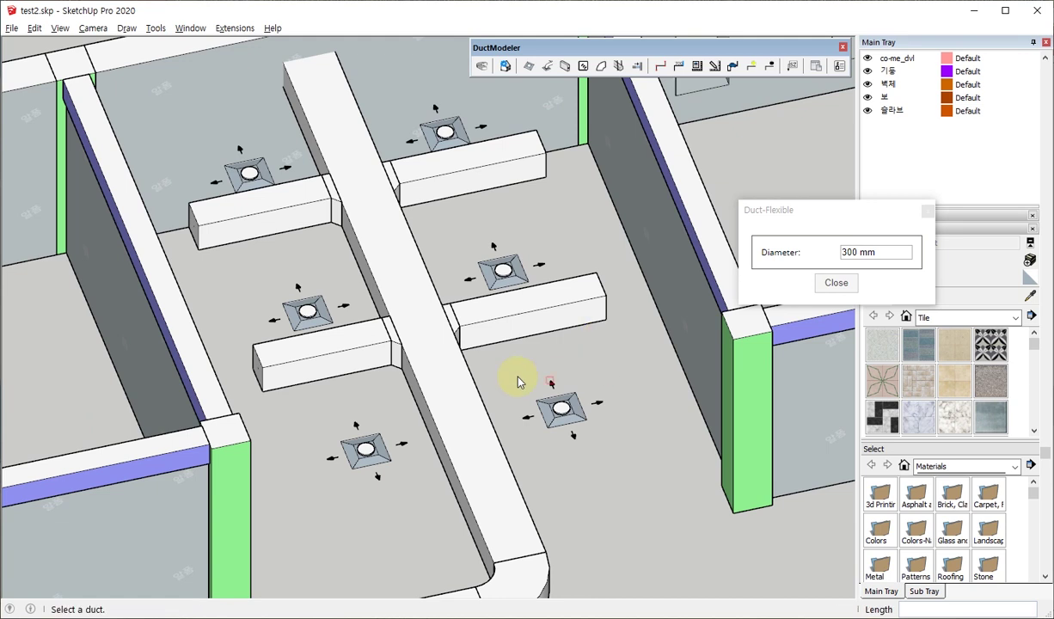
mouse_move(519, 383)
middle_mouse_down()
mouse_move(271, 358)
mouse_move(480, 430)
middle_mouse_up()
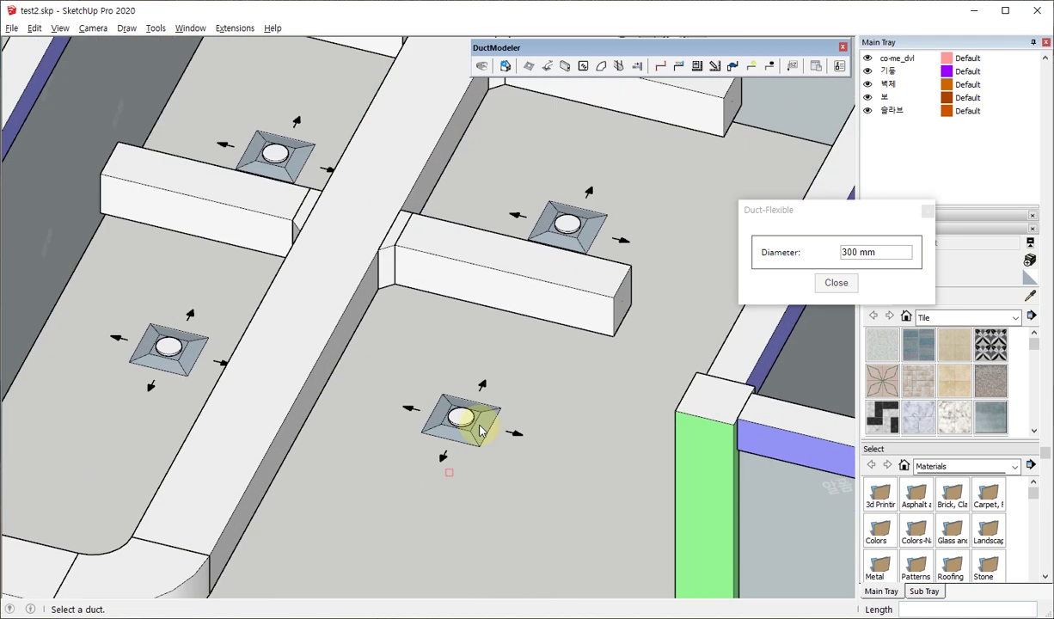
left_click(505, 297)
scroll(461, 417, "up", 3)
scroll(465, 417, "up", 3)
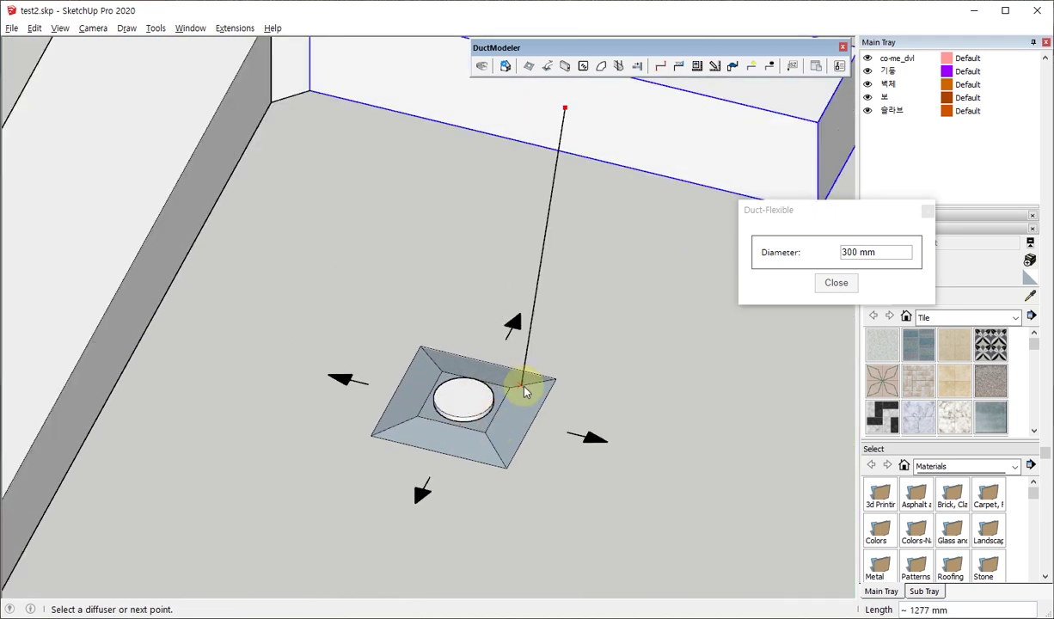
left_click(513, 389)
scroll(413, 464, "down", 5)
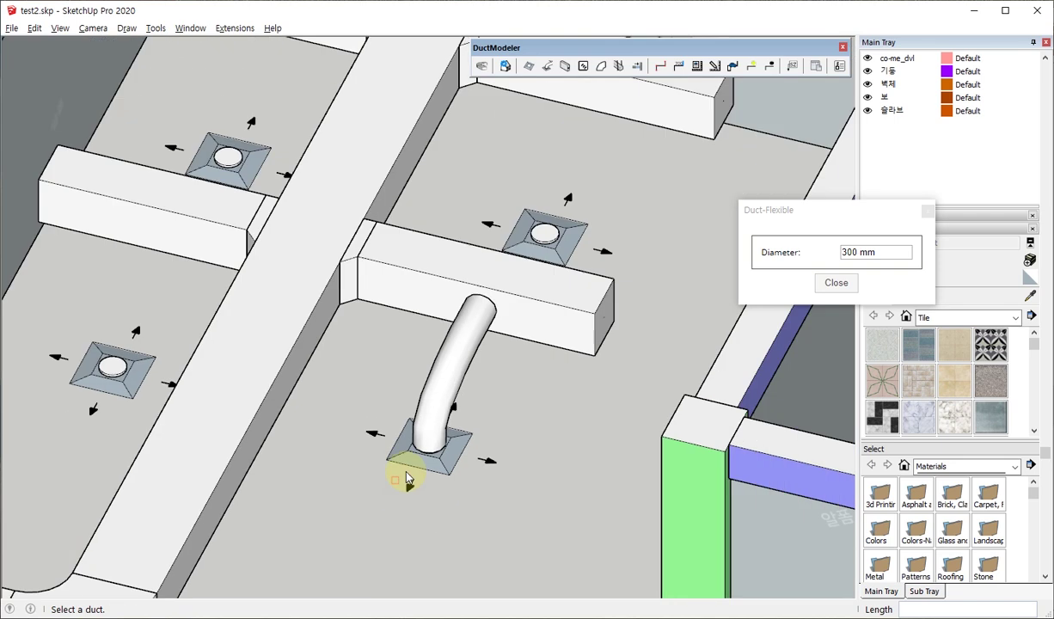
- Run flexible ducts from the next two branch ducts to their diffusers
mouse_move(405, 470)
middle_mouse_down()
mouse_move(392, 347)
mouse_move(448, 365)
mouse_move(358, 336)
middle_mouse_up()
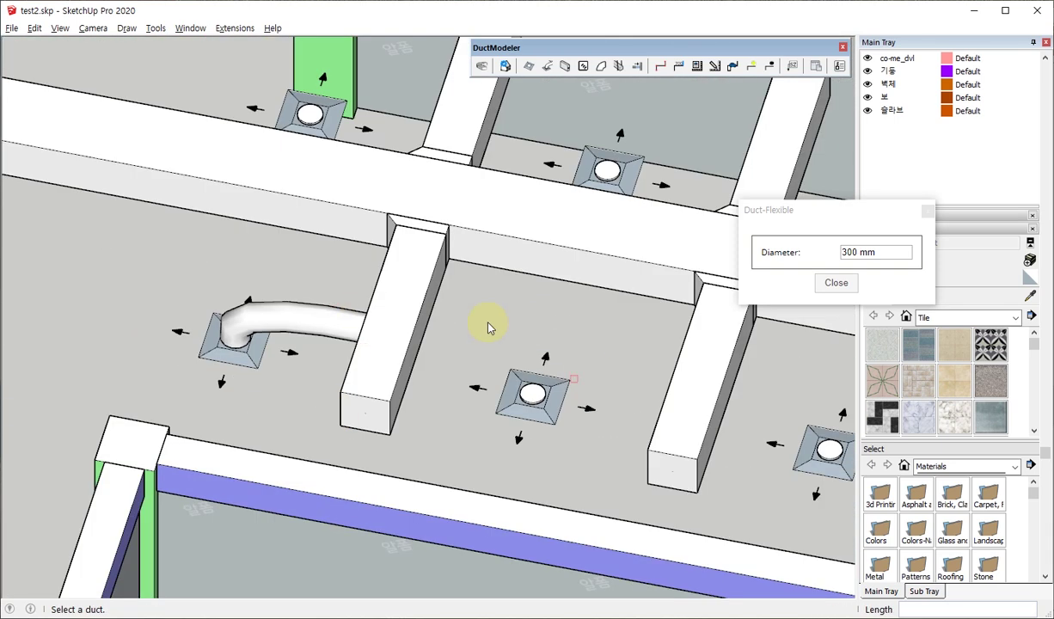
mouse_move(489, 325)
middle_mouse_down()
mouse_move(430, 359)
mouse_move(722, 309)
middle_mouse_up()
scroll(503, 413, "up", 3)
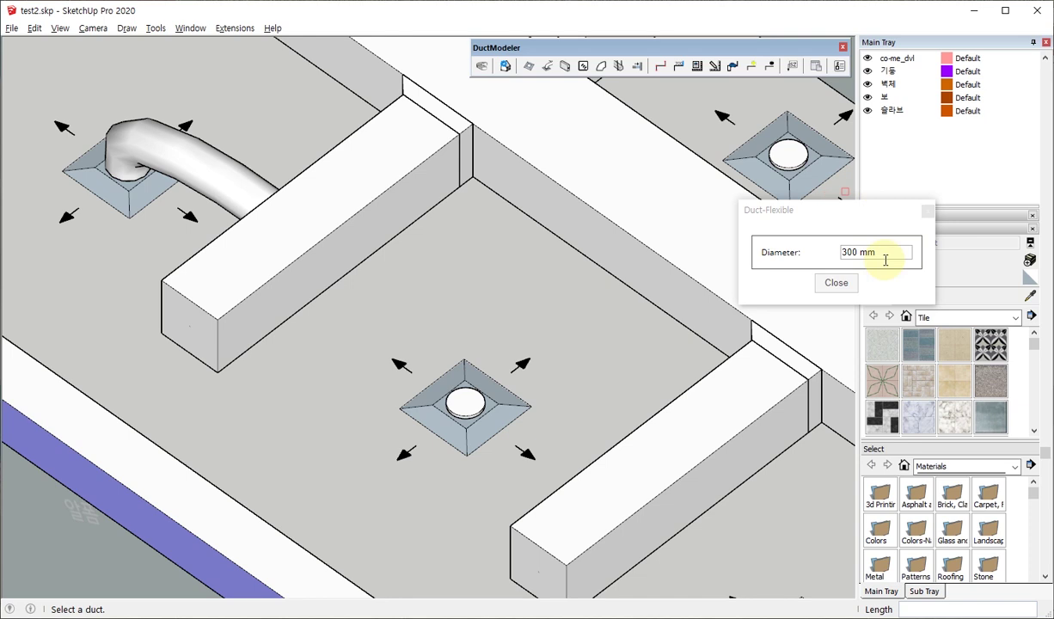
middle_click_drag(441, 320, 359, 260)
left_click(339, 250)
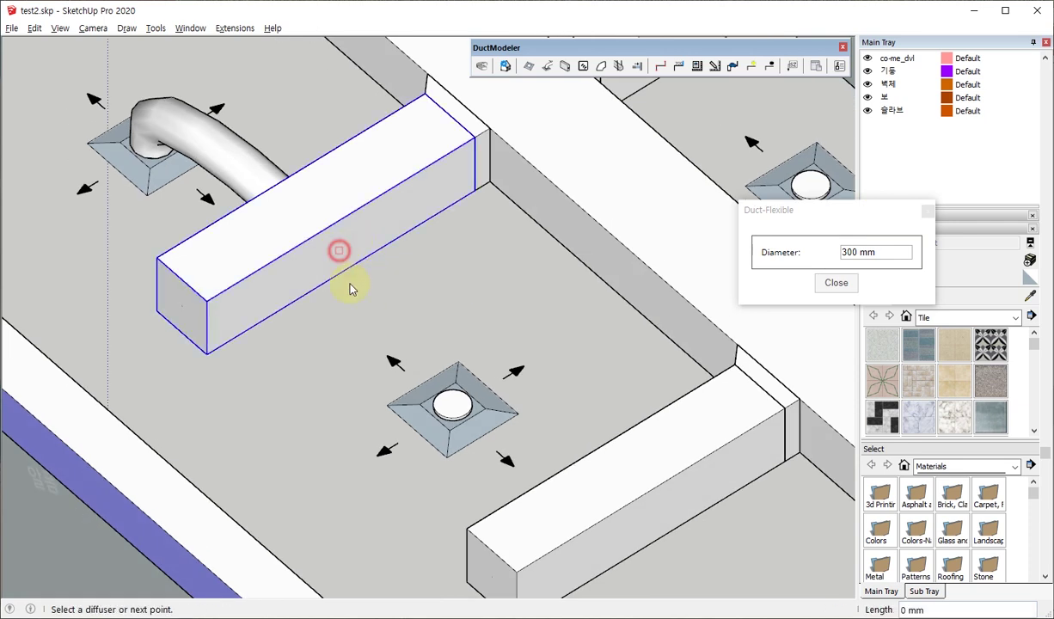
left_click(455, 391)
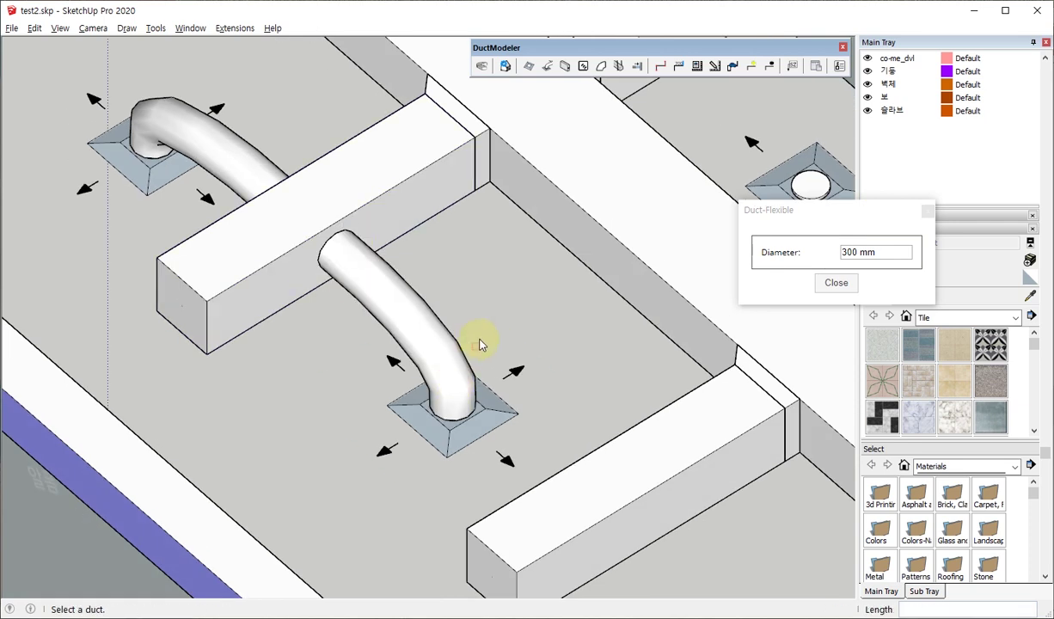
mouse_move(472, 312)
middle_mouse_down()
mouse_move(377, 228)
mouse_move(546, 360)
mouse_move(431, 307)
mouse_move(596, 279)
mouse_move(471, 324)
mouse_move(471, 299)
middle_mouse_up()
scroll(482, 301, "up", 5)
left_click(485, 284)
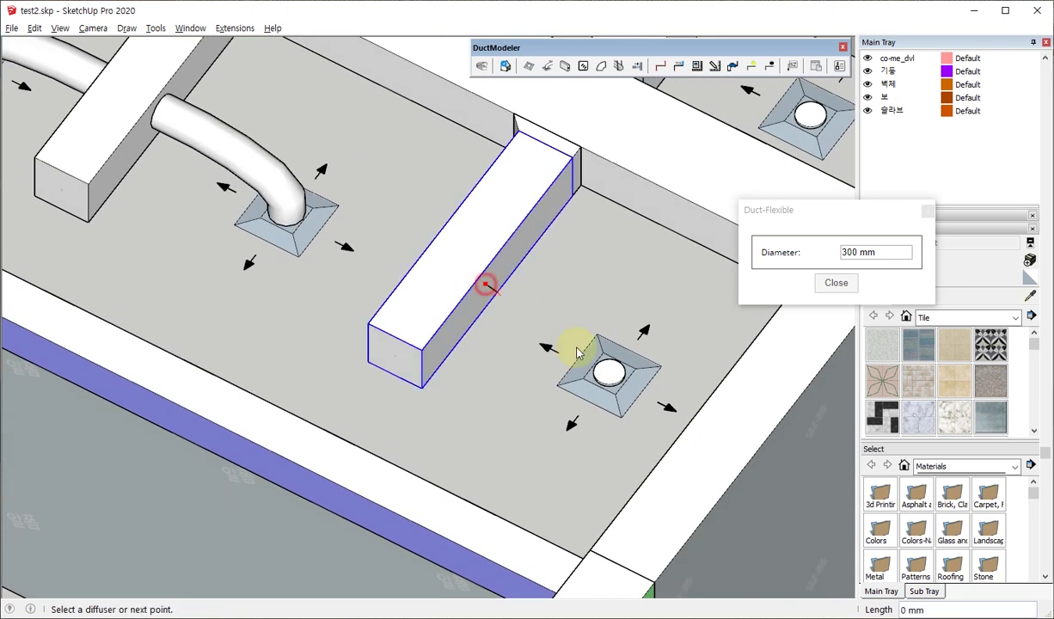
left_click(604, 364)
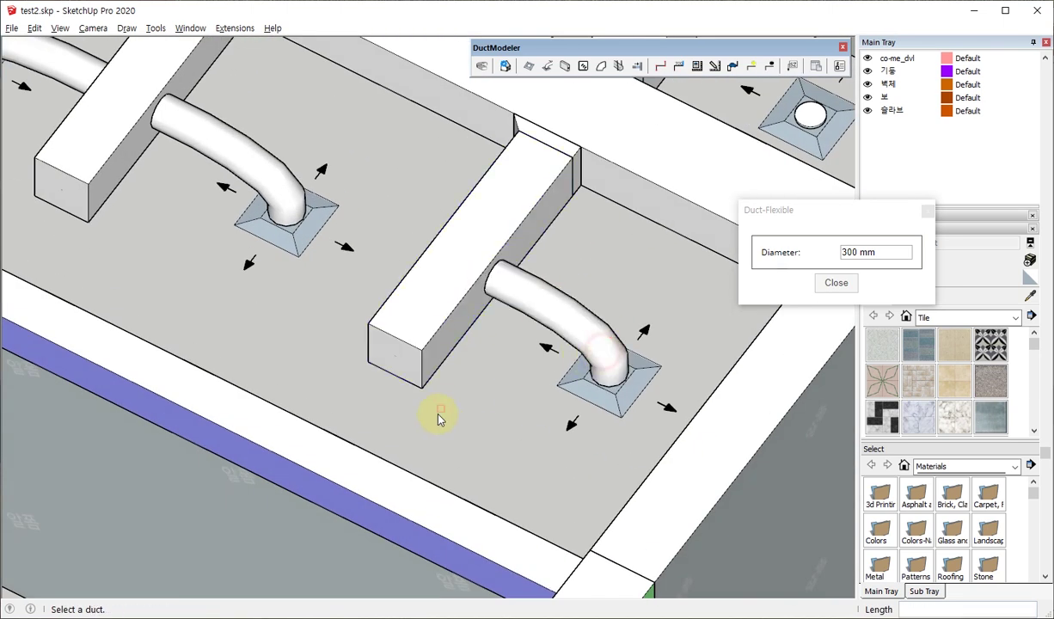
- Link two more branch ducts to their neighbouring diffusers with flexible ducts
scroll(435, 417, "down", 5)
mouse_move(435, 417)
middle_mouse_down()
mouse_move(376, 348)
mouse_move(741, 287)
middle_mouse_up()
scroll(467, 219, "up", 3)
scroll(329, 322, "up", 3)
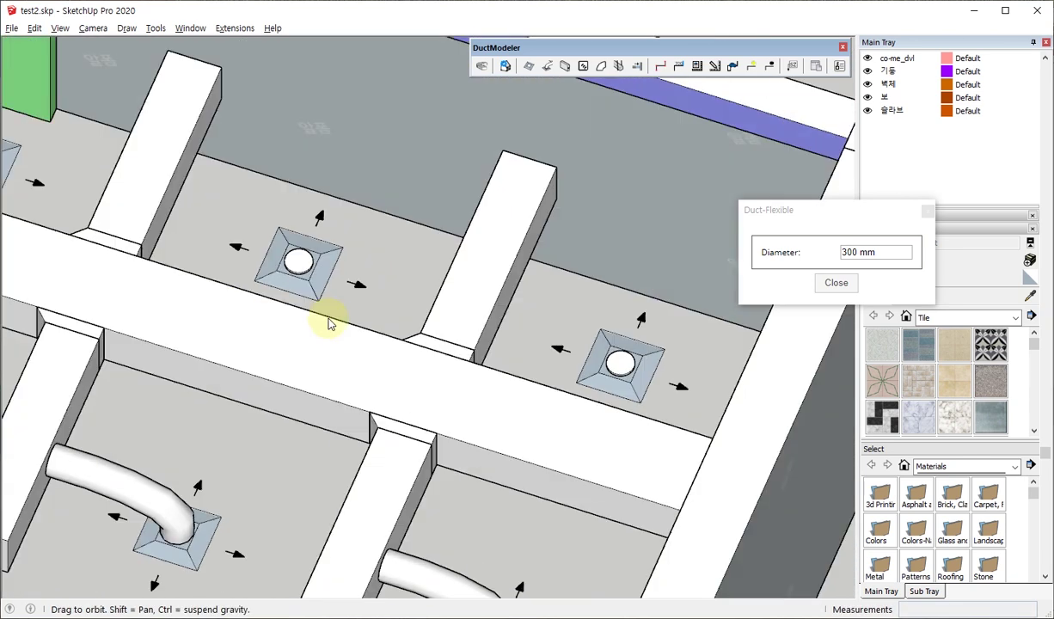
scroll(527, 287, "up", 3)
left_click(496, 287)
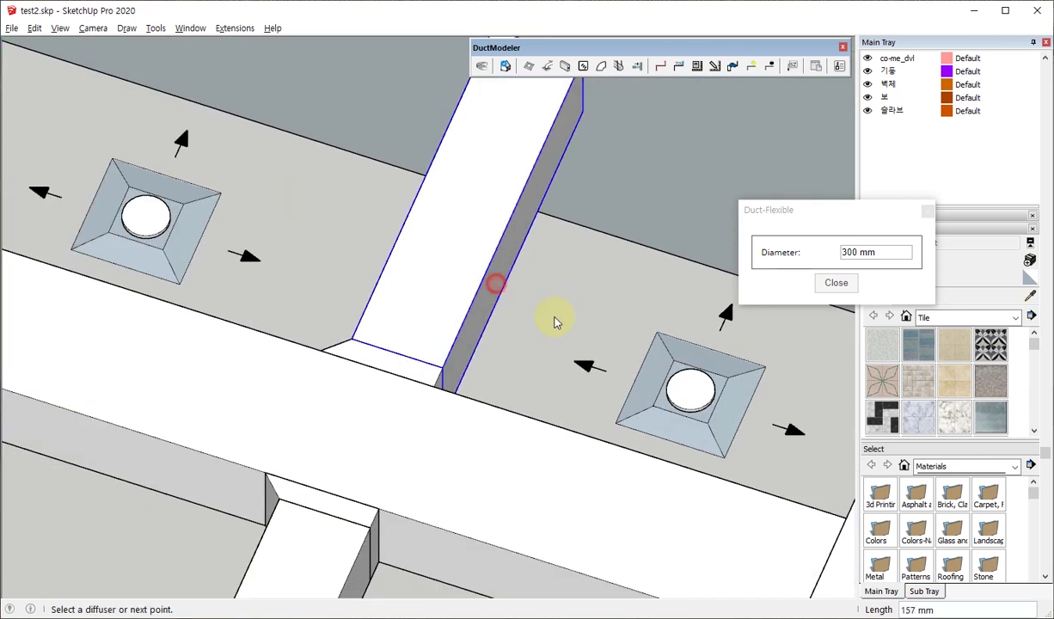
left_click(667, 366)
scroll(760, 428, "down", 3)
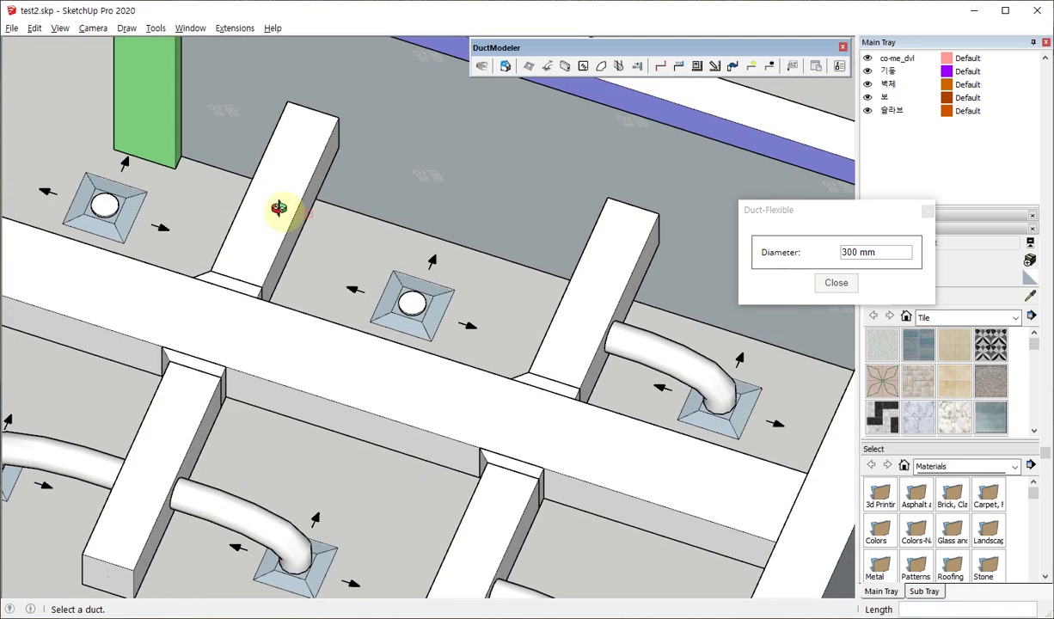
scroll(279, 208, "up", 2)
scroll(365, 236, "up", 2)
left_click(388, 195)
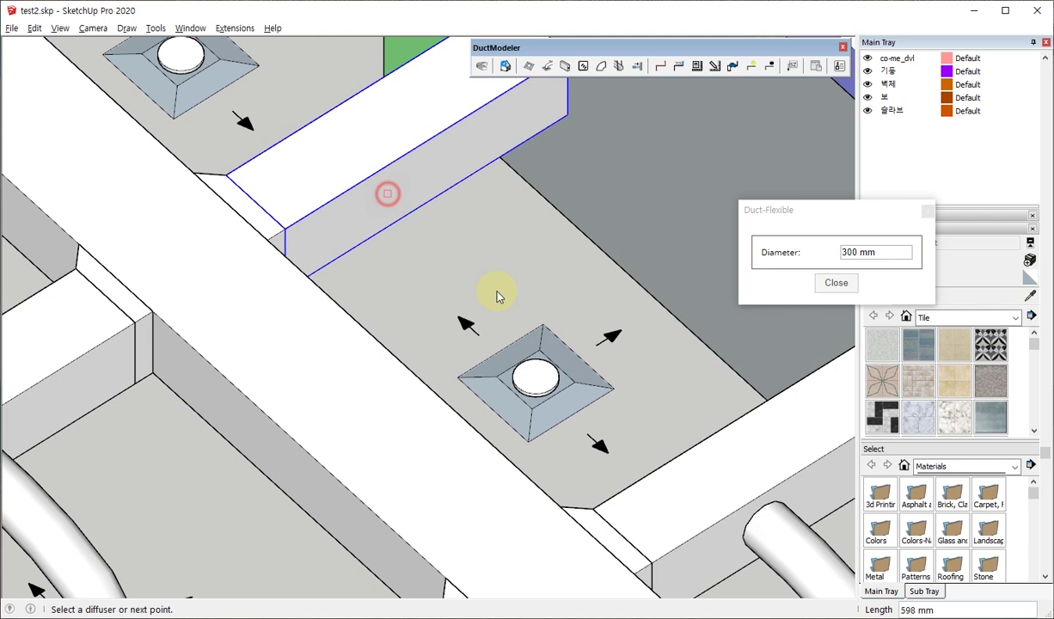
left_click(541, 348)
- Route the last flexible duct via a bend point to its diffuser and close the Duct-Flexible dialog
scroll(602, 495, "down", 3)
scroll(352, 383, "down", 2)
scroll(601, 370, "up", 3)
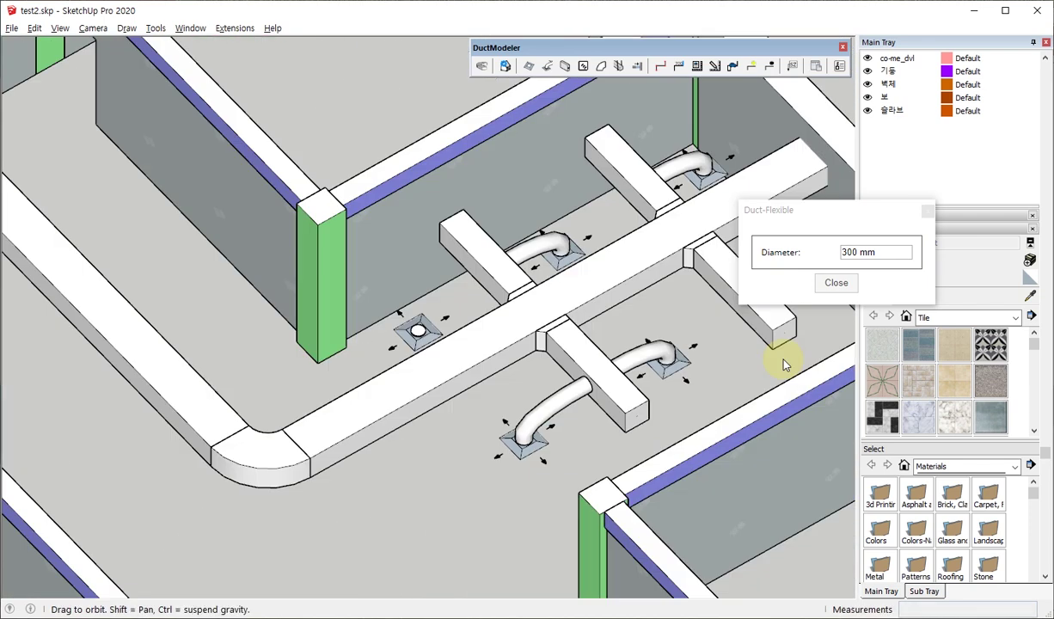
mouse_move(783, 365)
middle_mouse_down()
mouse_move(393, 346)
mouse_move(370, 304)
mouse_move(416, 353)
middle_mouse_up()
scroll(416, 337, "up", 2)
scroll(383, 291, "up", 2)
scroll(325, 263, "up", 1)
scroll(294, 177, "up", 1)
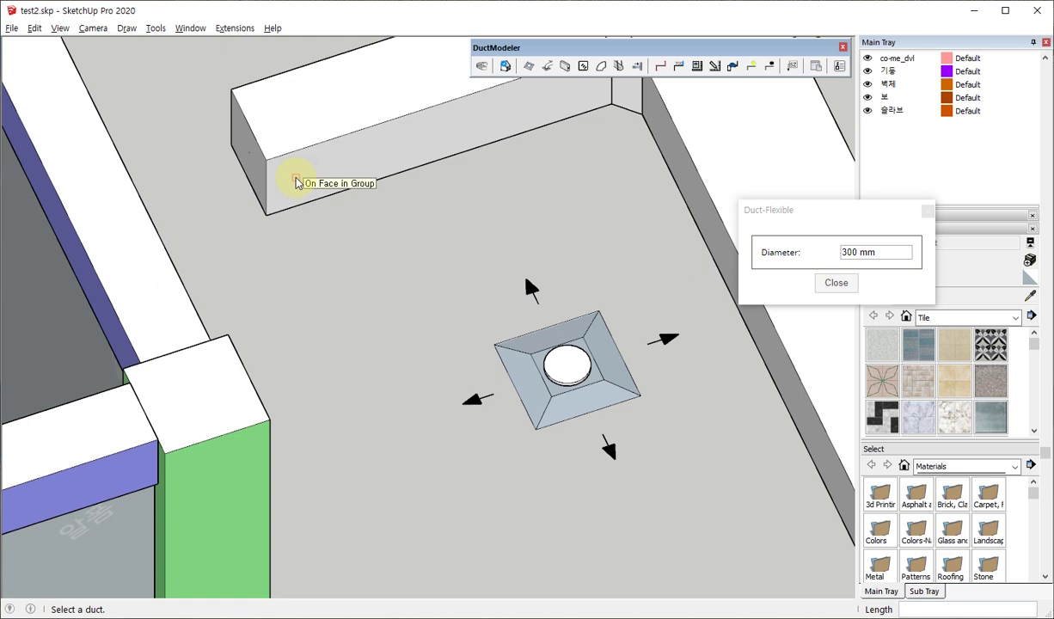
left_click(295, 179)
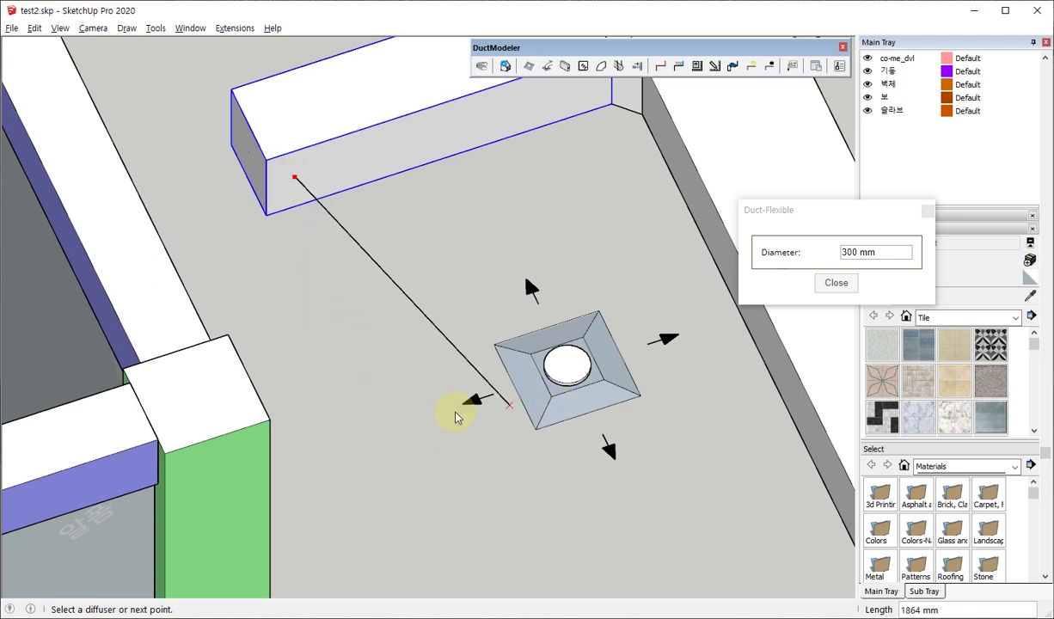
left_click(407, 405)
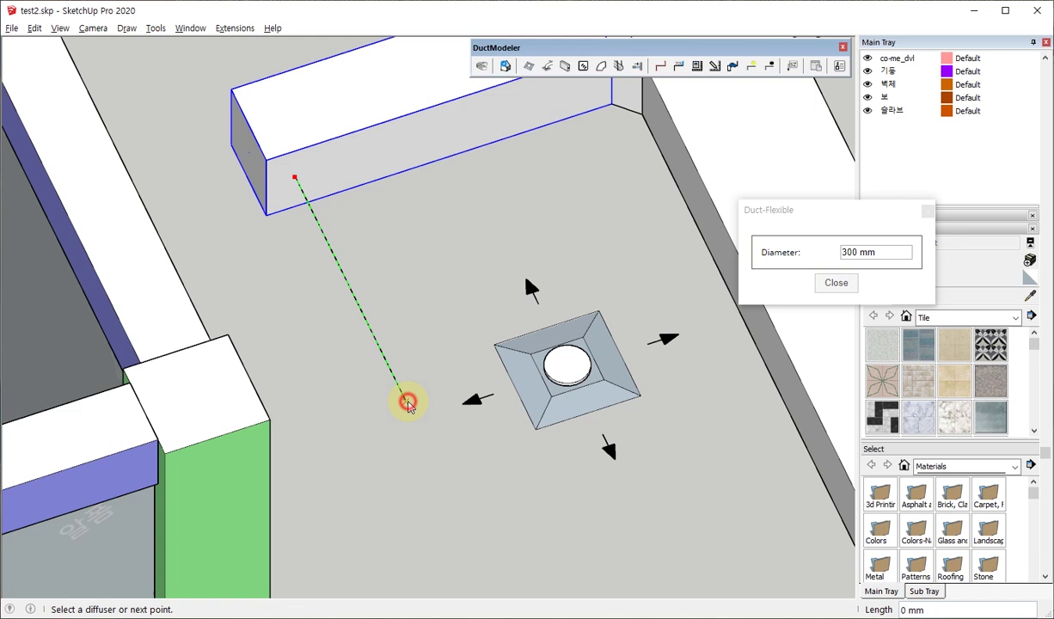
left_click(531, 362)
mouse_move(294, 242)
middle_mouse_down()
mouse_move(485, 348)
mouse_move(272, 178)
mouse_move(160, 240)
middle_mouse_up()
scroll(415, 364, "down", 3)
scroll(424, 384, "down", 3)
mouse_move(424, 383)
middle_mouse_down()
mouse_move(372, 299)
mouse_move(506, 301)
middle_mouse_up()
left_click(836, 282)
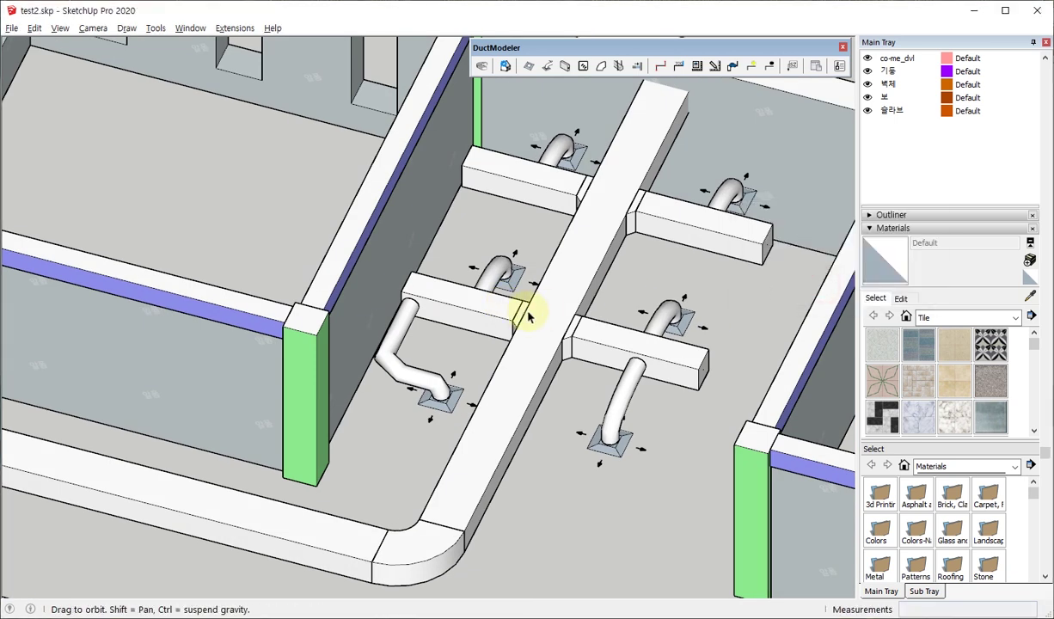
- Zoom out and orbit to show the labelled 3D duct network beside the floor plan
scroll(529, 317, "down", 3)
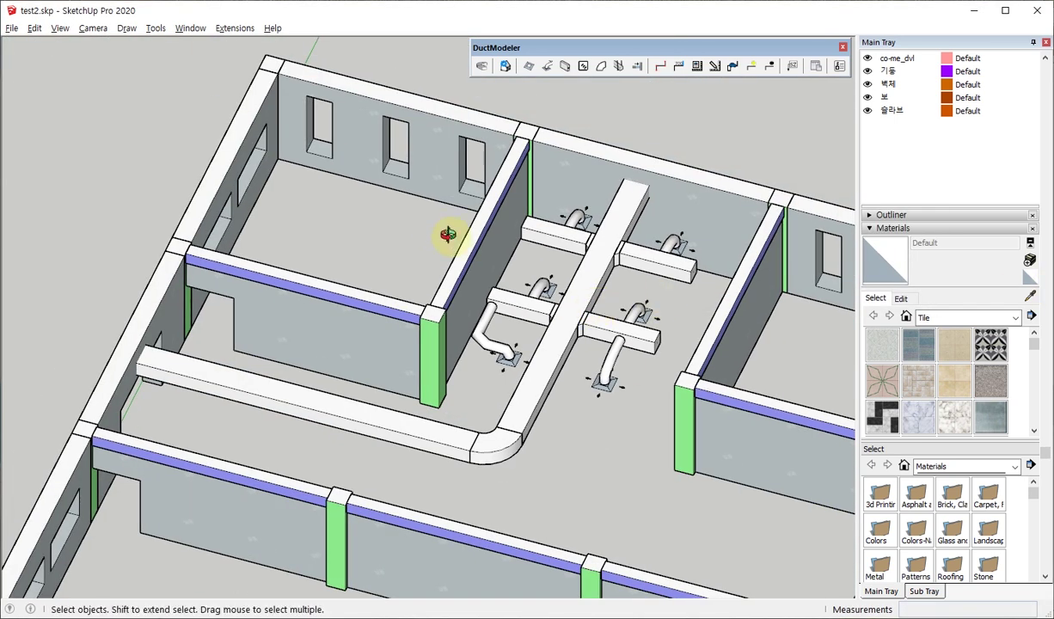
scroll(294, 228, "down", 3)
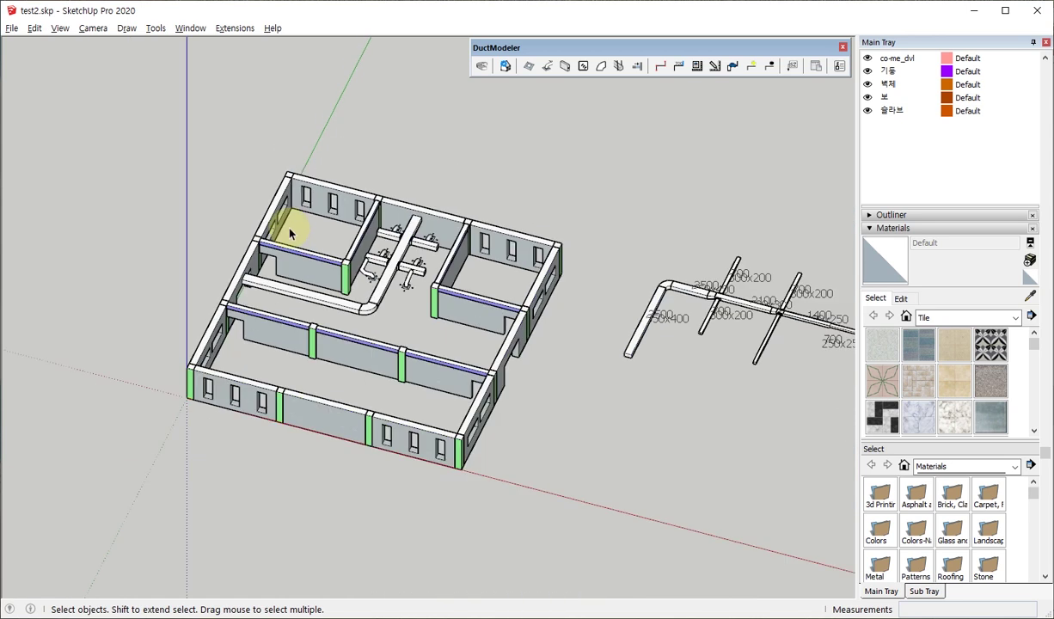
middle_click_drag(294, 228, 706, 294)
scroll(463, 243, "up", 4)
scroll(512, 246, "up", 2)
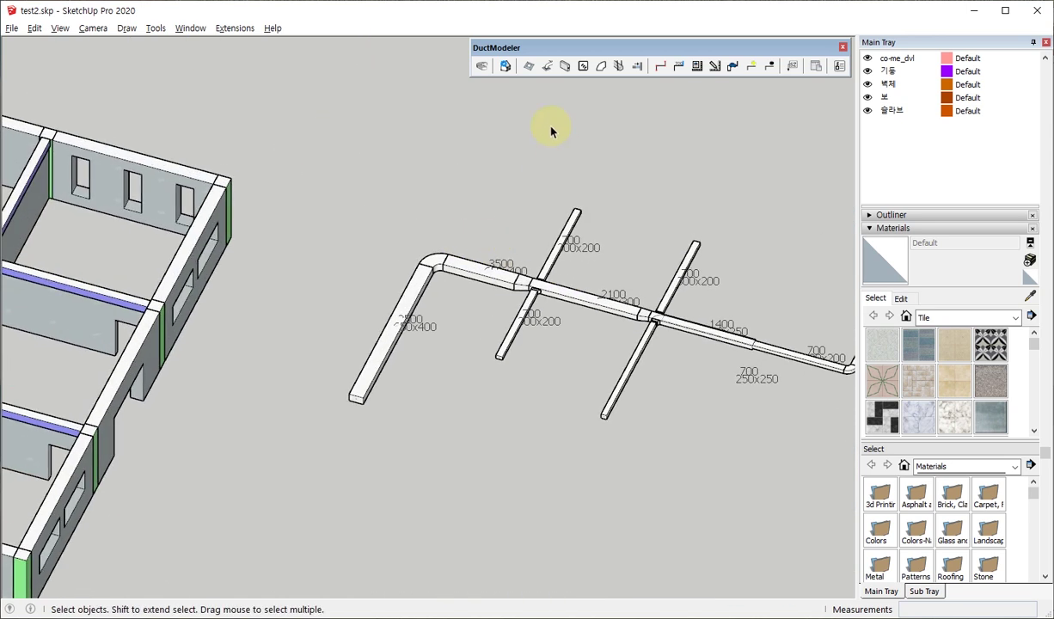
- In the DuctModeler Damper folder, pick Rectangular Fire Damper for insertion onto the duct run
left_click(567, 71)
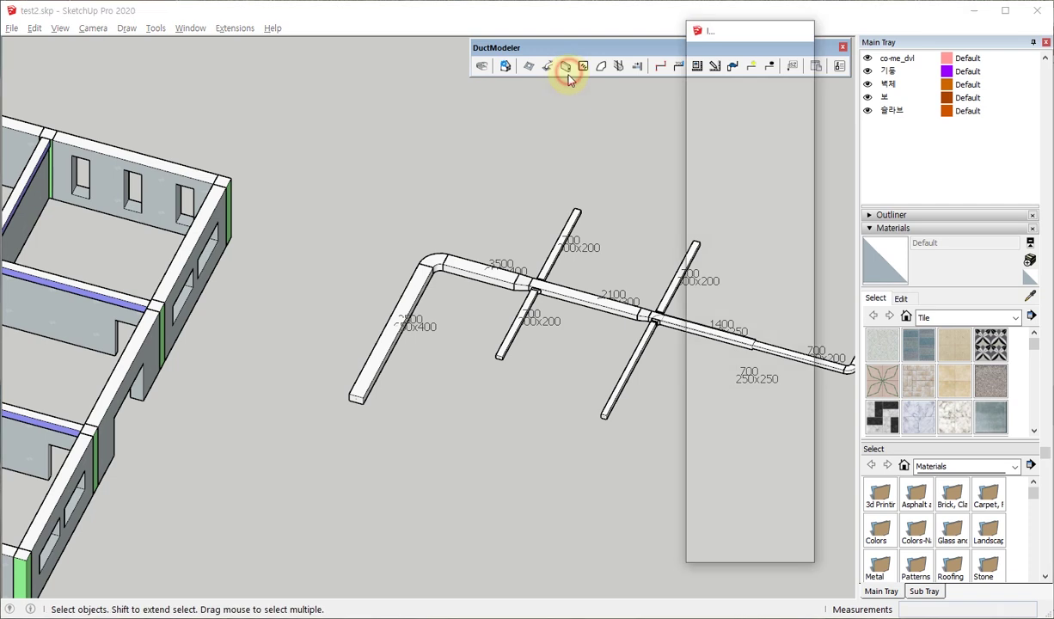
left_click_drag(705, 41, 783, 51)
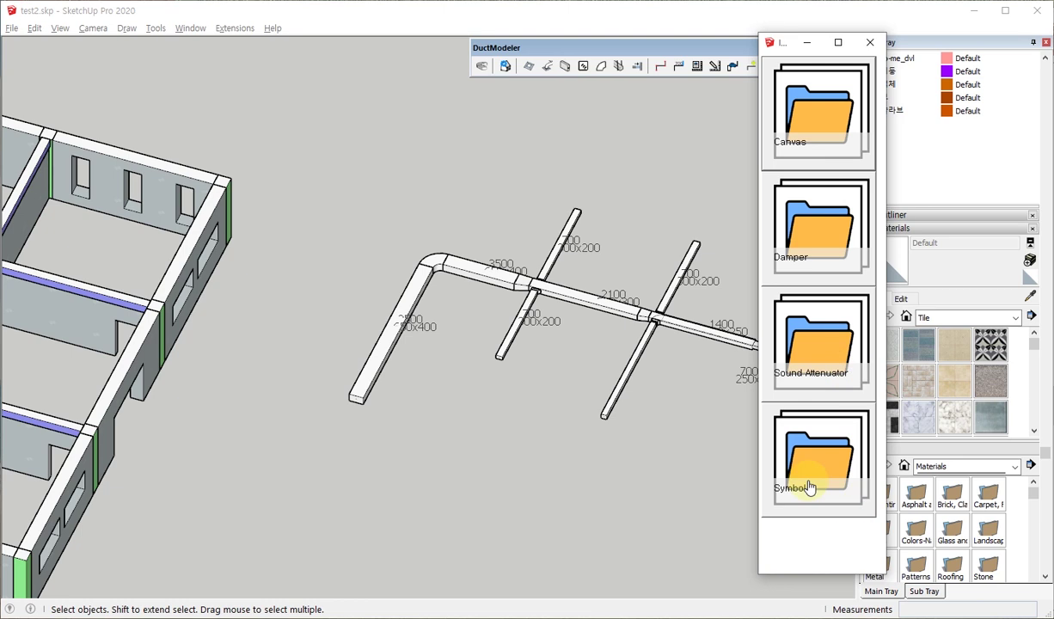
left_click(834, 203)
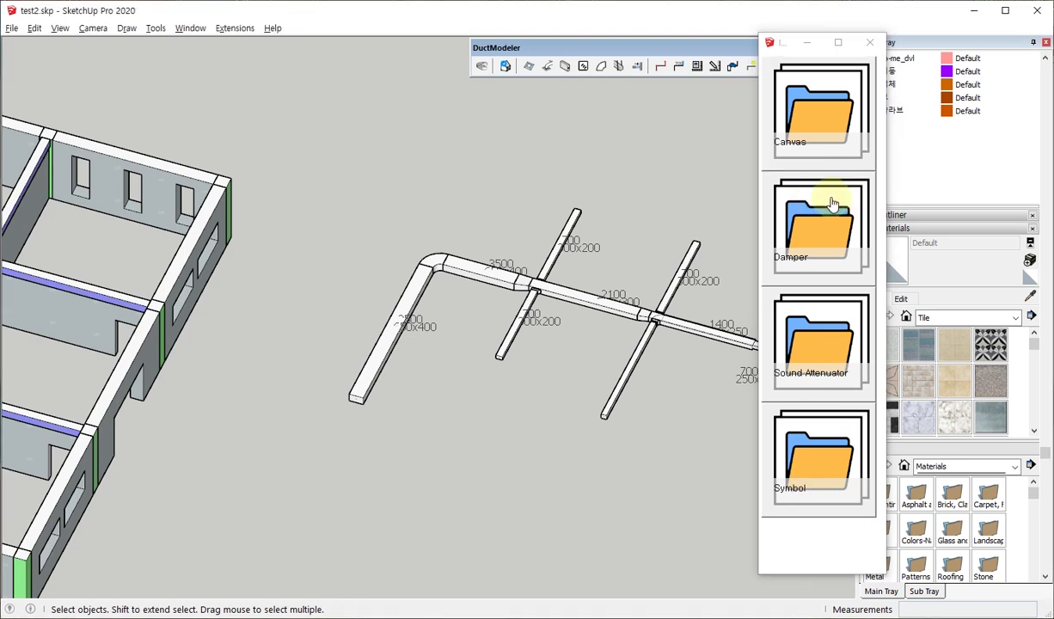
scroll(765, 241, "down", 1)
scroll(808, 425, "down", 3)
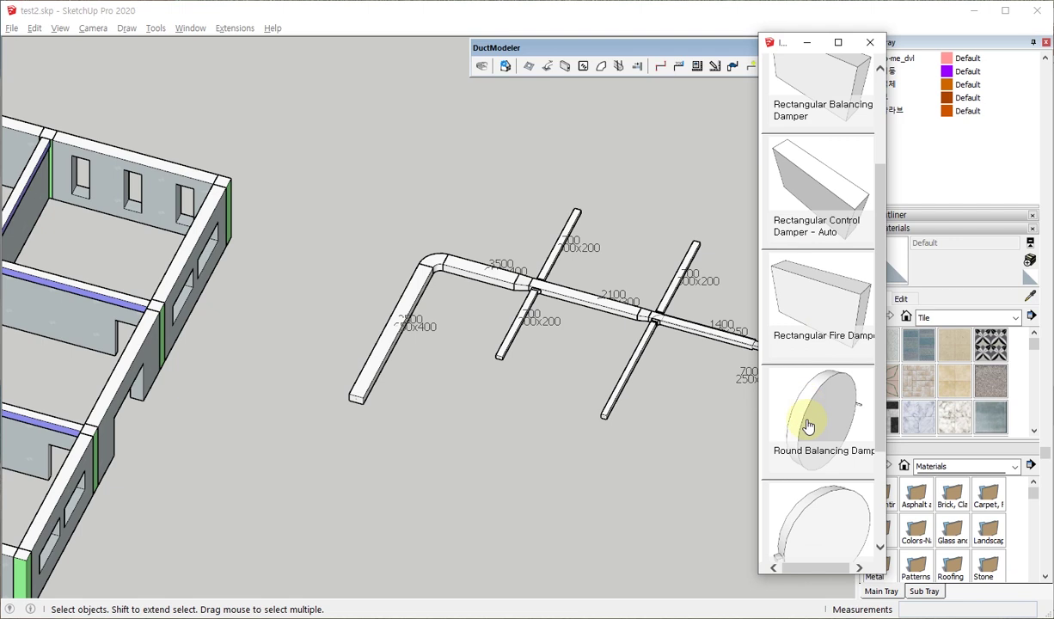
left_click(811, 307)
middle_click_drag(511, 282, 359, 303)
scroll(431, 384, "down", 3)
middle_click_drag(431, 383, 405, 346)
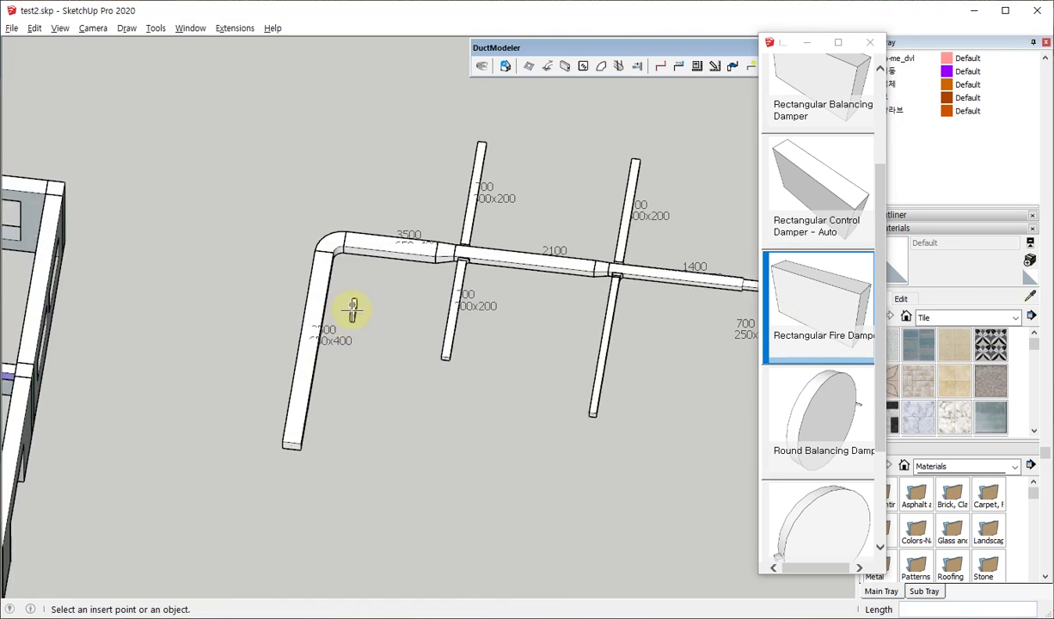
scroll(352, 310, "up", 4)
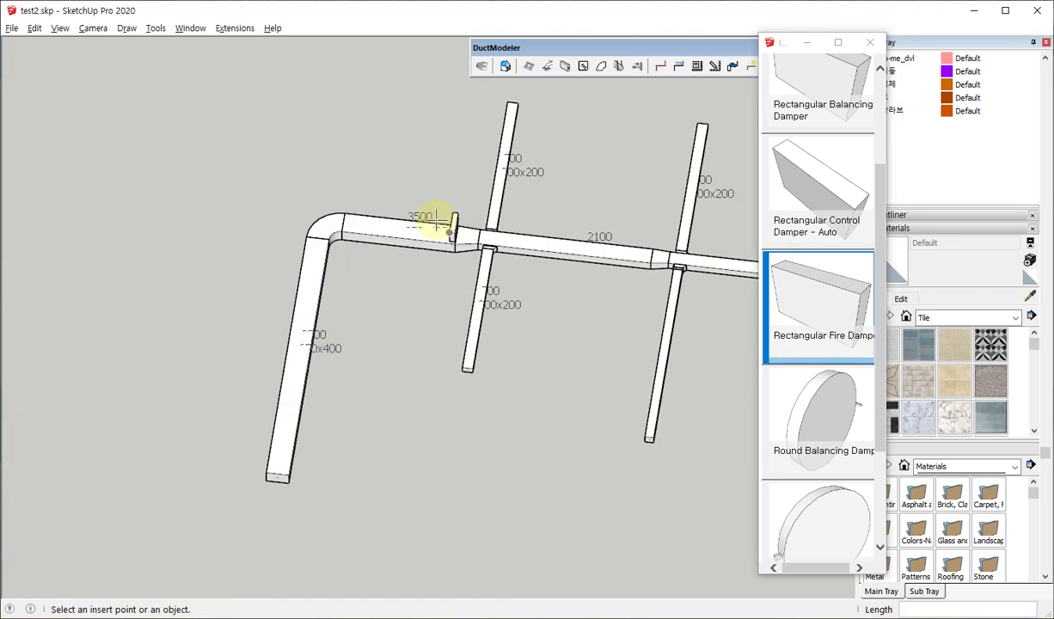
scroll(370, 221, "up", 3)
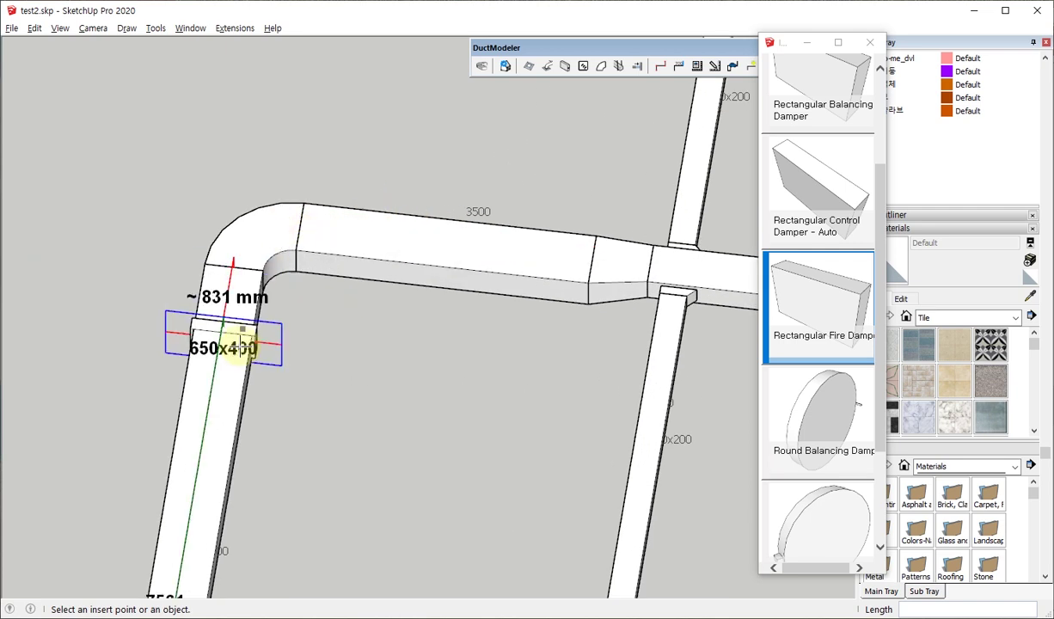
scroll(212, 271, "down", 3)
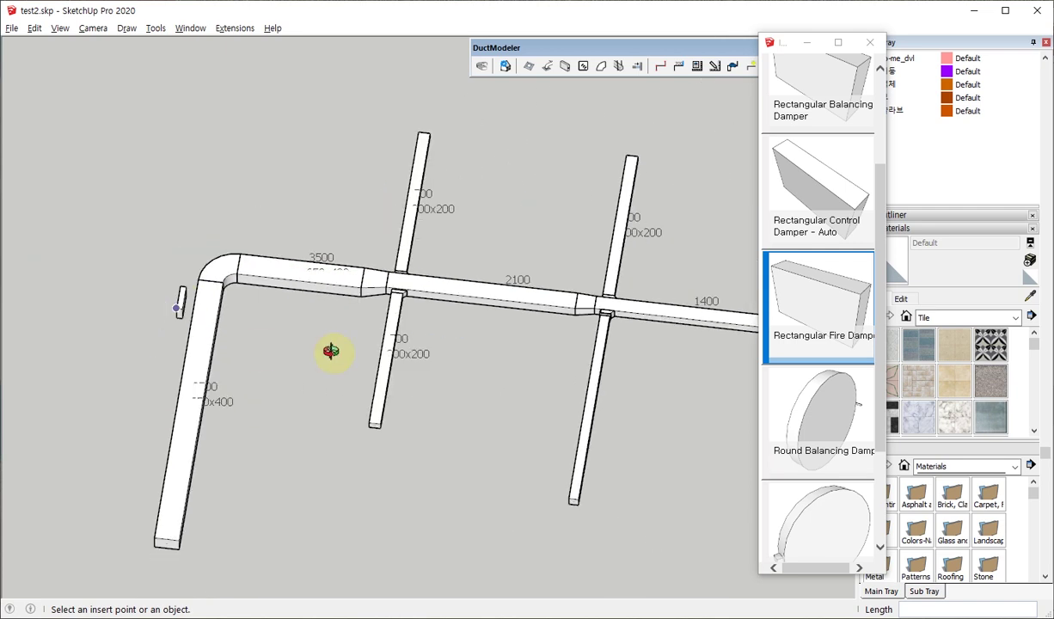
middle_click_drag(334, 352, 431, 264)
scroll(431, 265, "up", 3)
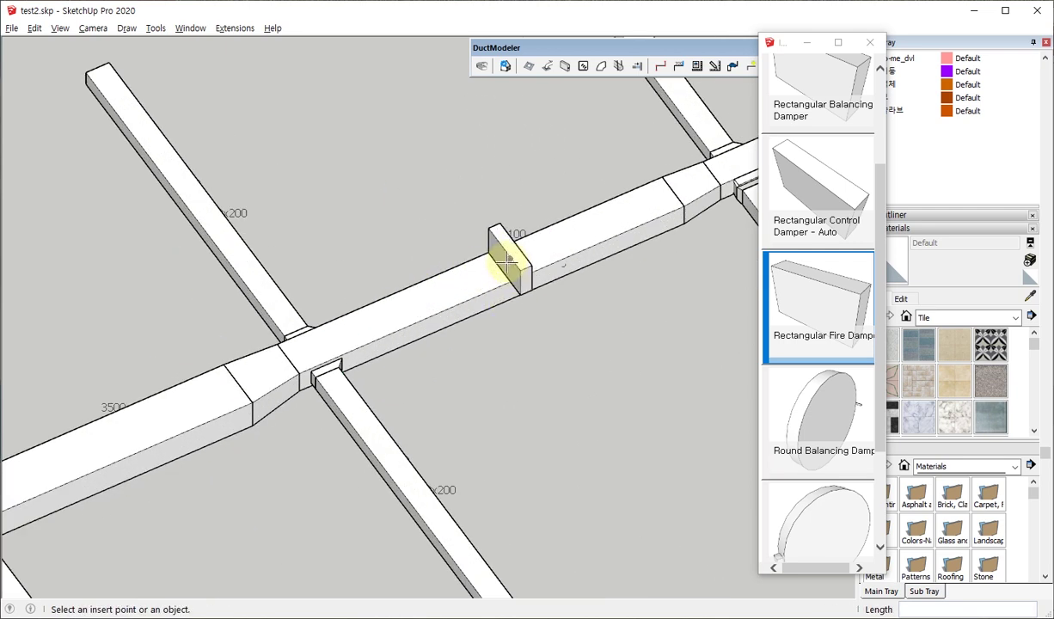
scroll(441, 336, "down", 3)
scroll(346, 306, "up", 2)
scroll(334, 341, "up", 2)
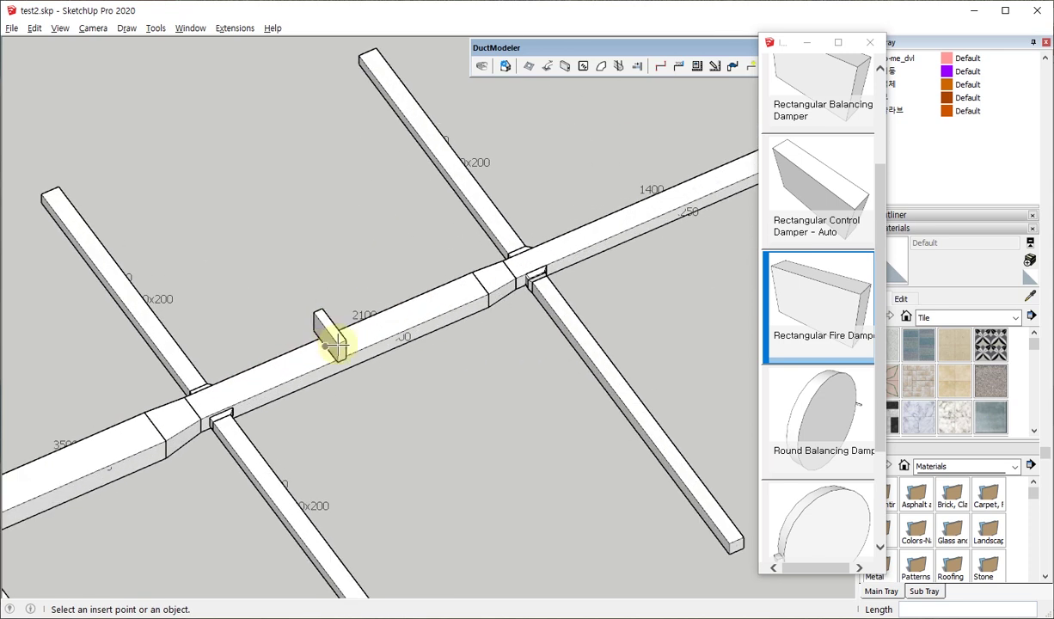
scroll(365, 381, "down", 2)
scroll(310, 435, "down", 2)
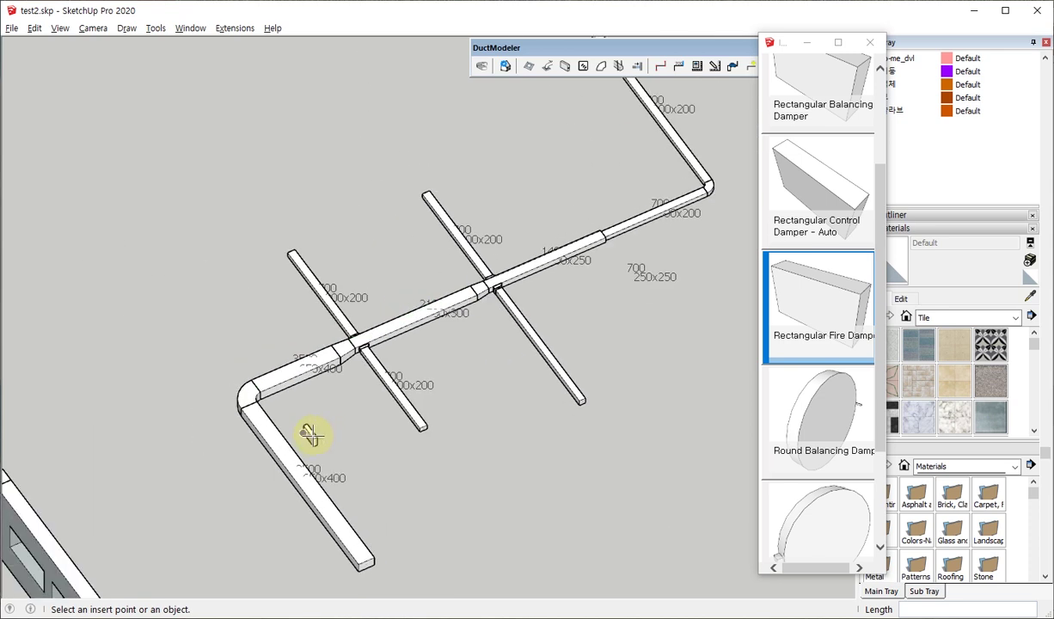
middle_click_drag(338, 427, 92, 421)
scroll(136, 282, "up", 2)
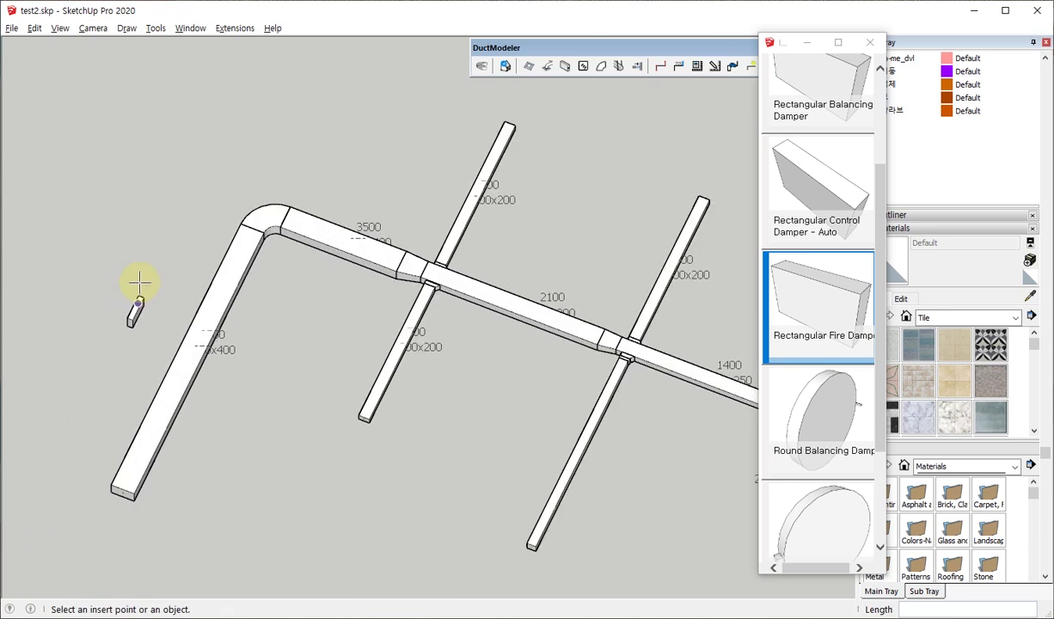
scroll(266, 301, "up", 2)
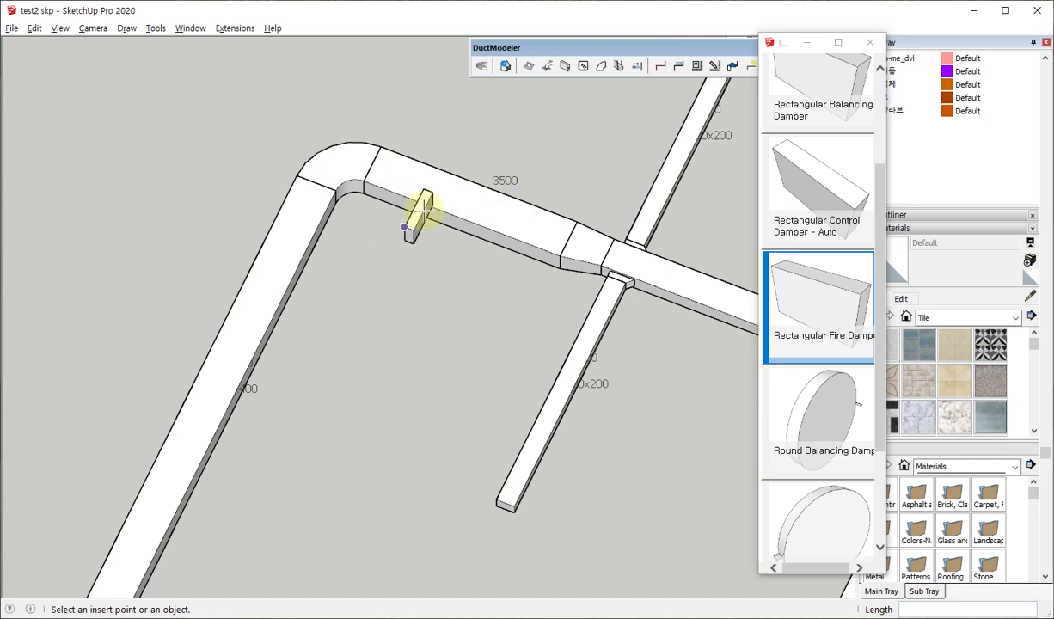
scroll(422, 211, "down", 4)
middle_click_drag(266, 205, 388, 287)
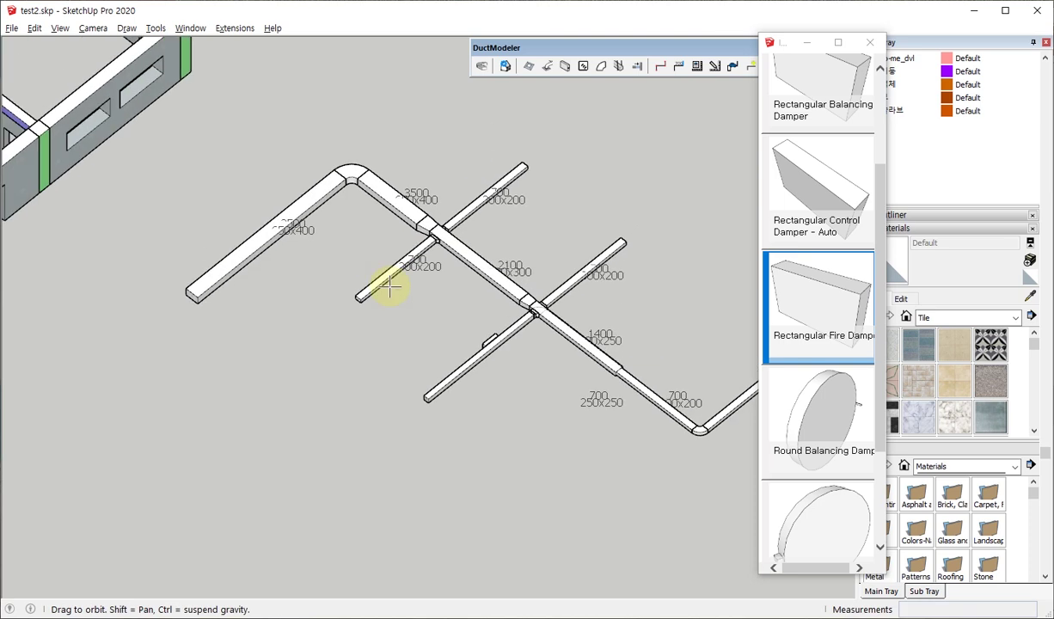
scroll(593, 351, "up", 1)
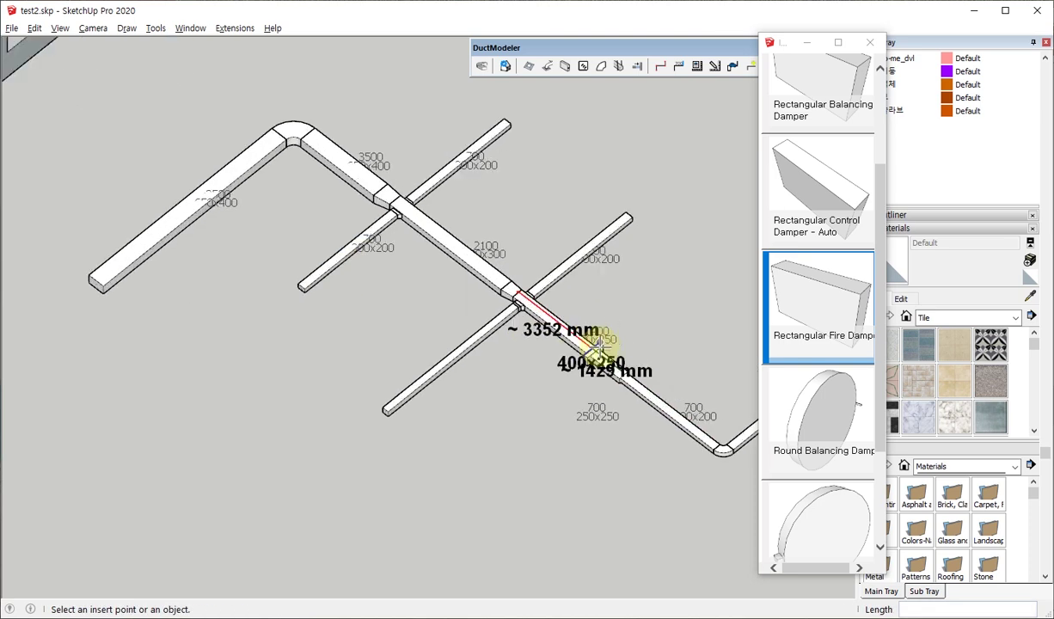
scroll(594, 351, "up", 3)
scroll(559, 353, "up", 2)
scroll(509, 349, "down", 3)
scroll(361, 225, "down", 2)
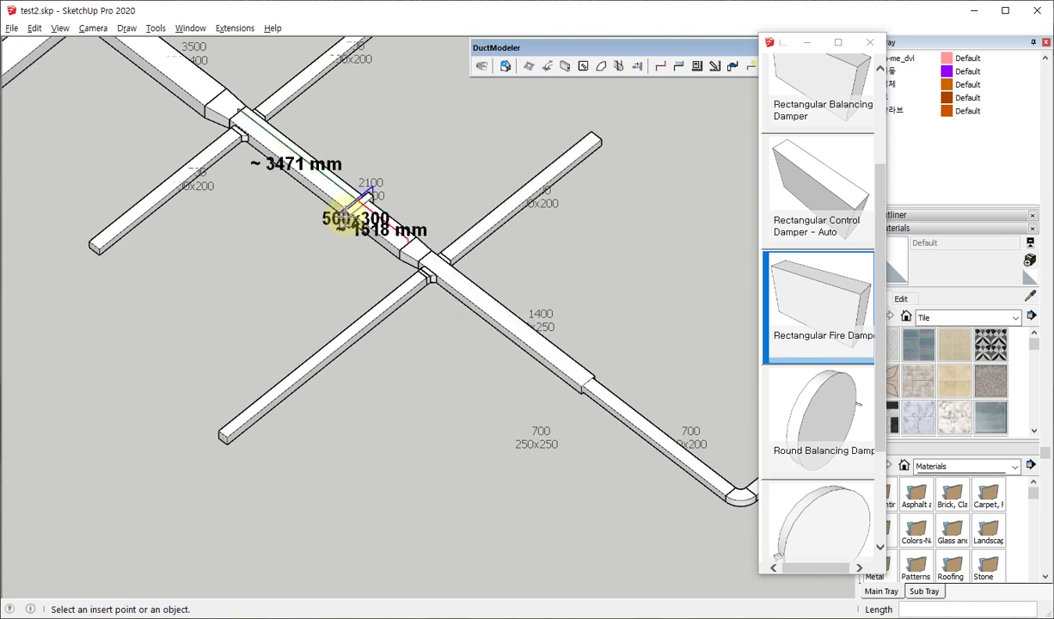
scroll(435, 394, "down", 3)
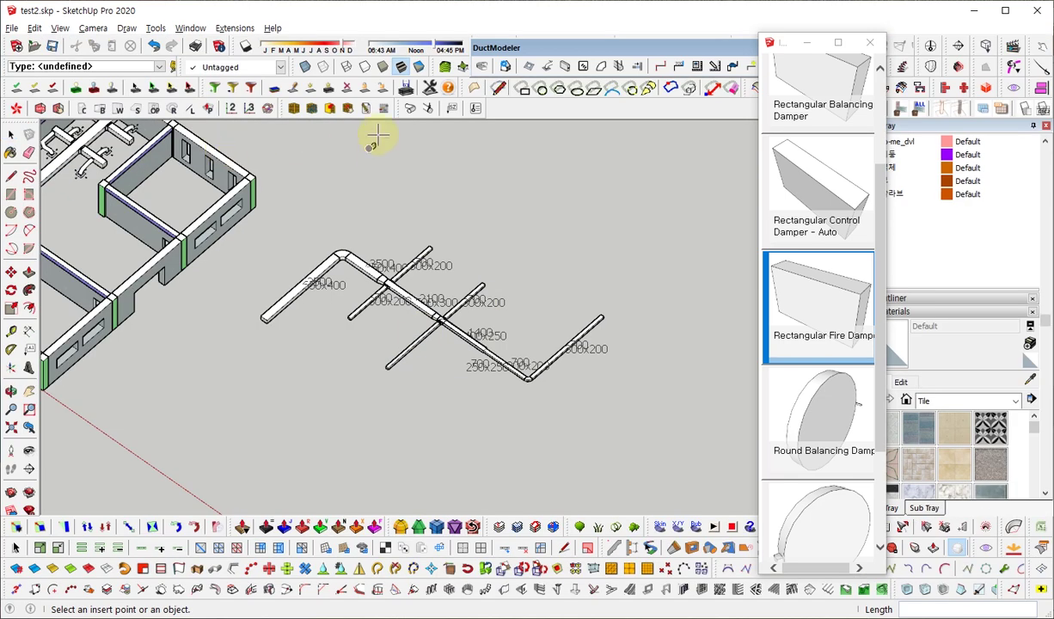
- Turn on X-ray so the duct faces become see-through
left_click(306, 66)
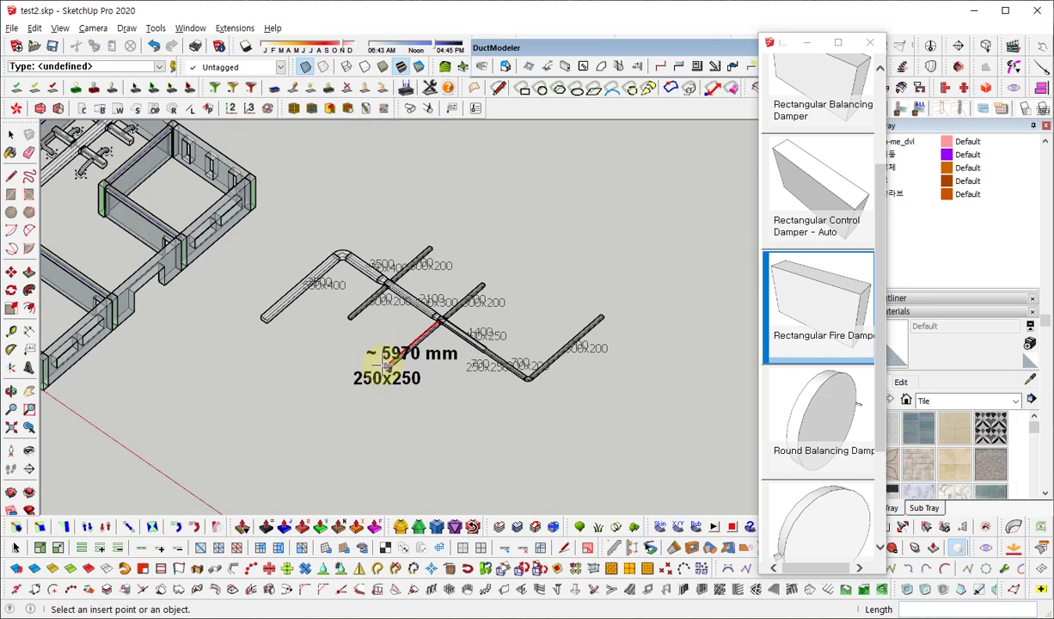
scroll(219, 207, "up", 2)
scroll(274, 244, "up", 2)
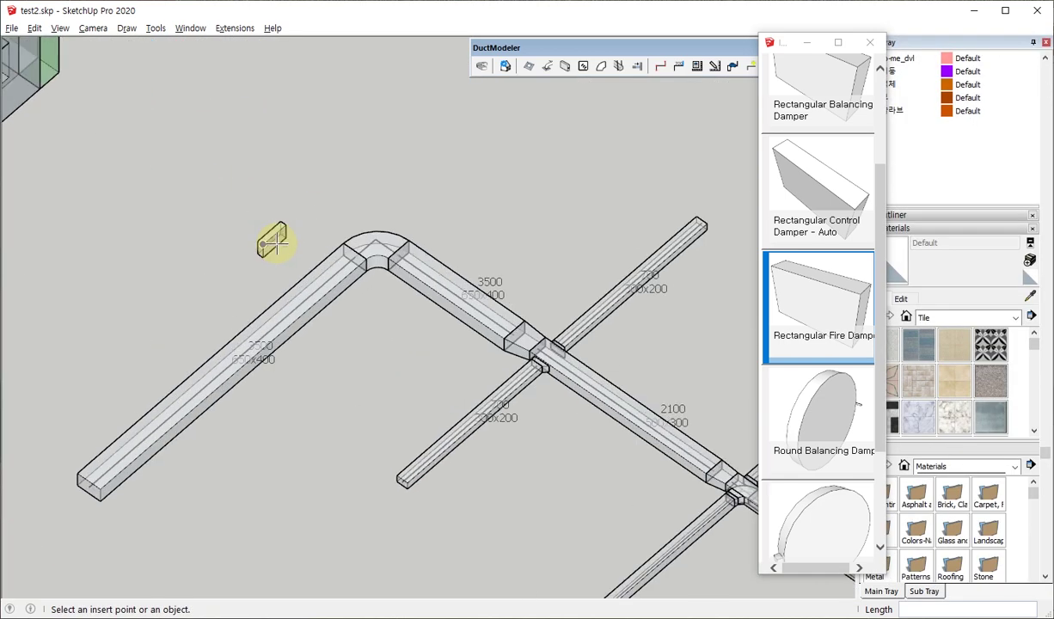
scroll(274, 243, "up", 2)
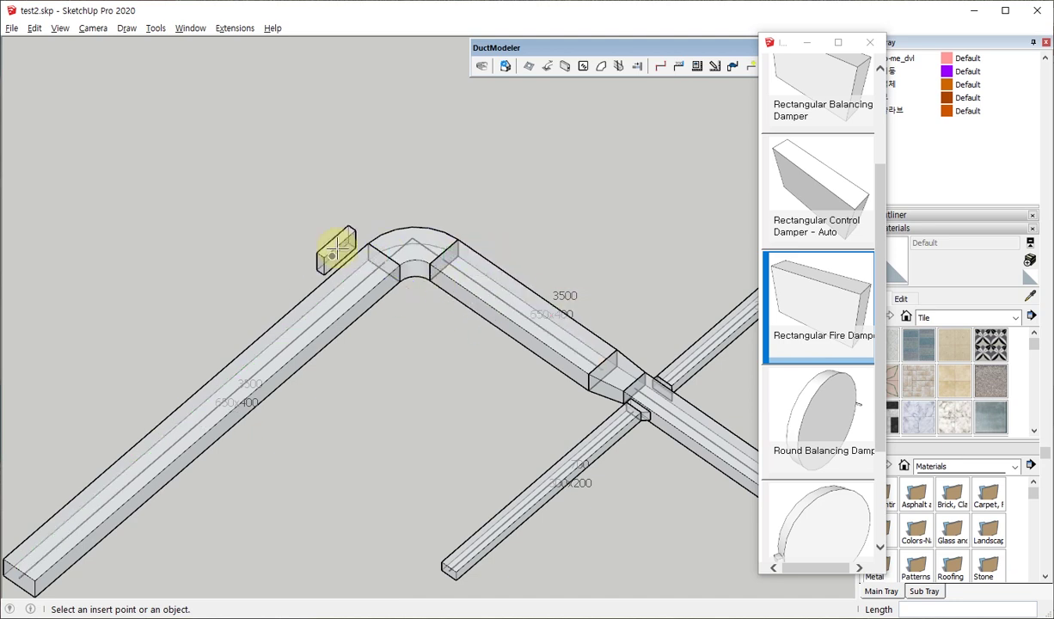
scroll(327, 248, "down", 3)
scroll(313, 242, "down", 1)
- From a near top-down view, place the fire damper on the main 500x300 duct
mouse_move(376, 364)
middle_mouse_down()
mouse_move(527, 299)
mouse_move(365, 308)
mouse_move(389, 313)
middle_mouse_up()
scroll(512, 297, "up", 3)
scroll(389, 313, "up", 3)
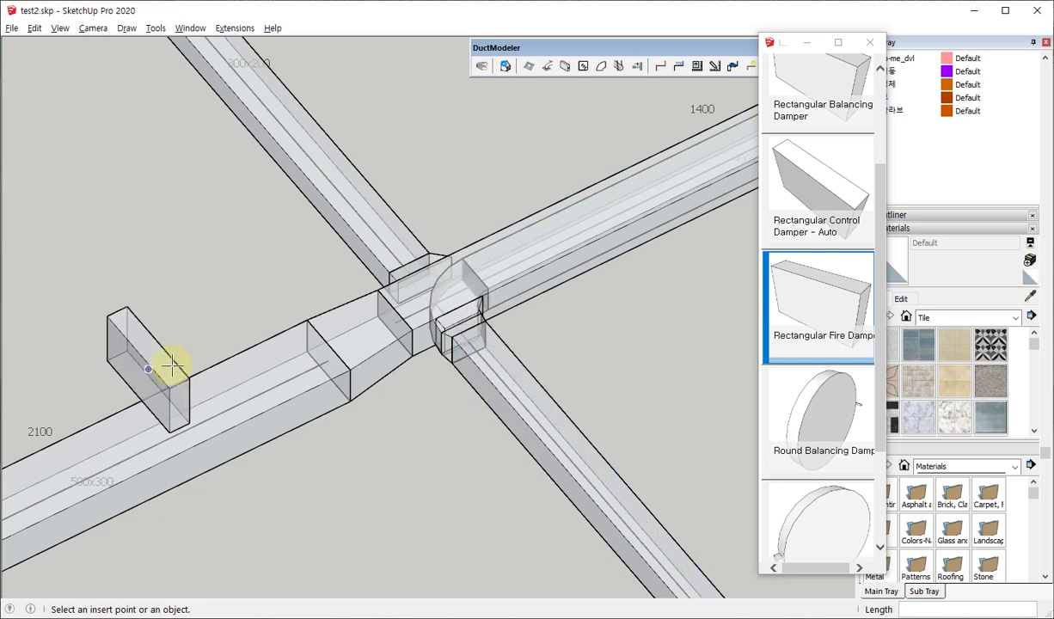
scroll(461, 330, "down", 3)
scroll(430, 264, "down", 3)
scroll(392, 346, "down", 3)
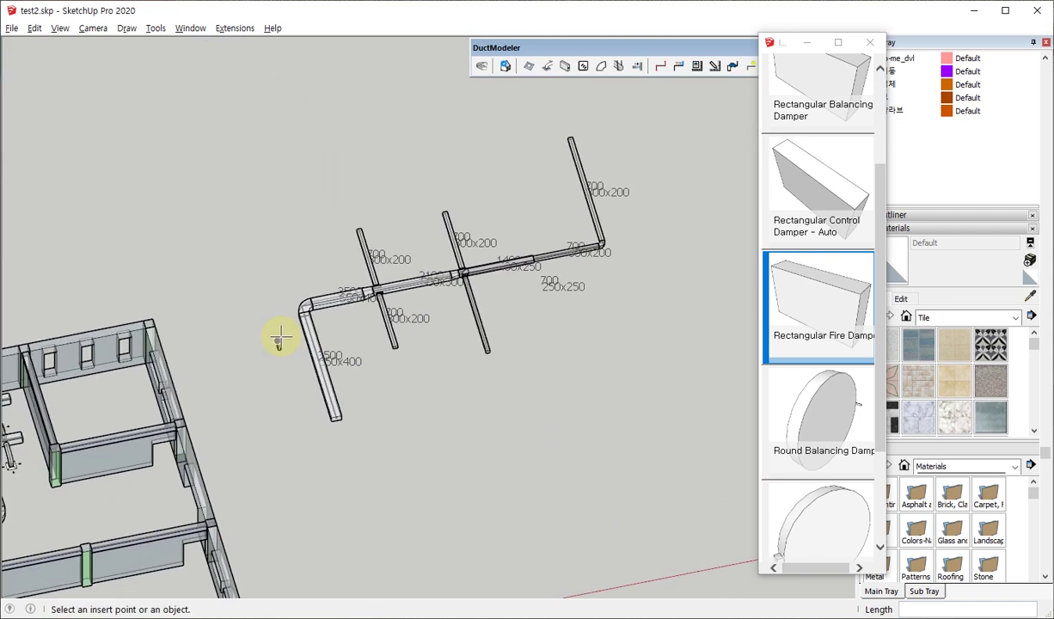
scroll(280, 338, "up", 5)
scroll(358, 337, "up", 1)
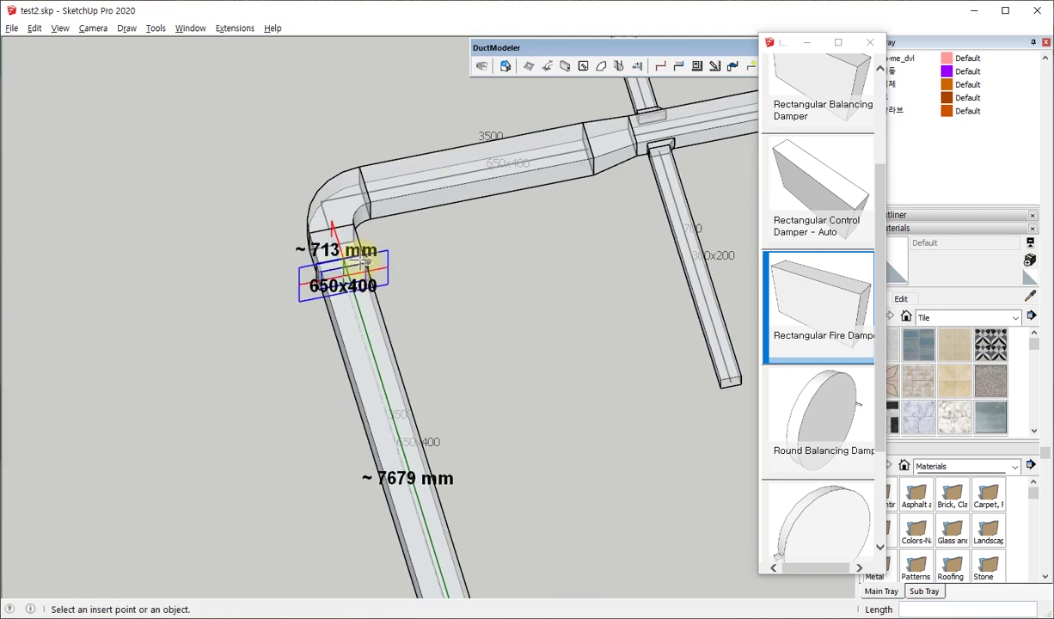
scroll(245, 336, "down", 3)
scroll(482, 301, "up", 3)
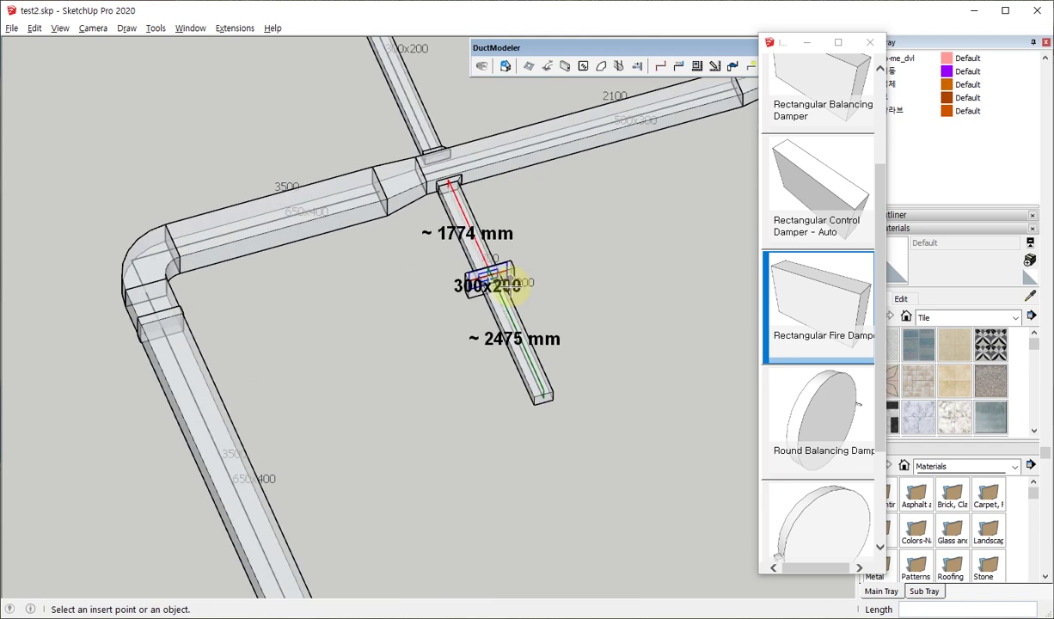
scroll(516, 318, "up", 2)
scroll(193, 389, "down", 2)
scroll(513, 345, "down", 2)
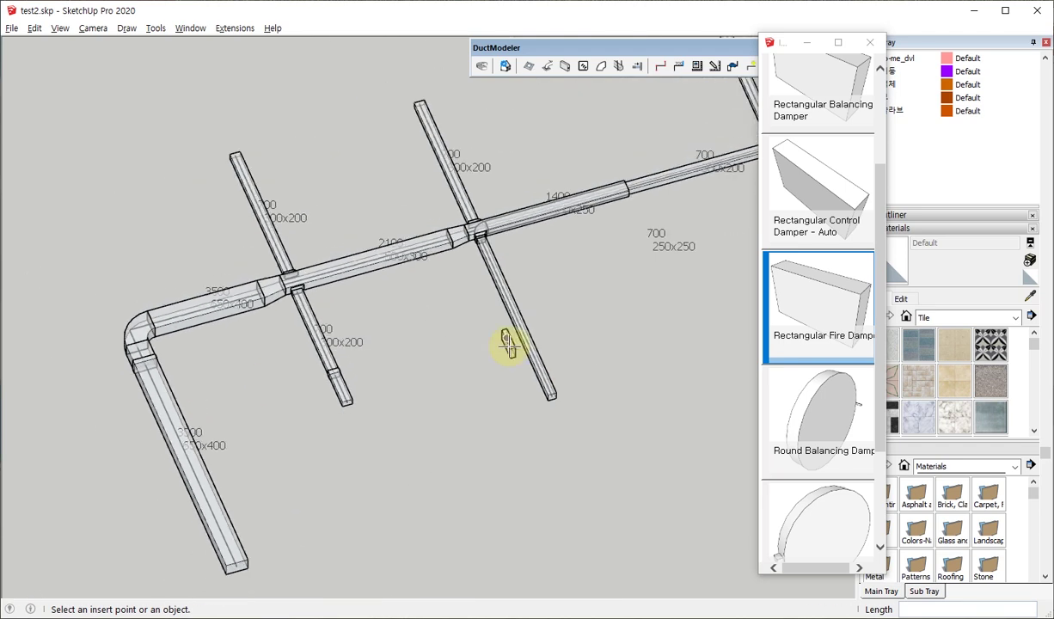
scroll(535, 331, "up", 3)
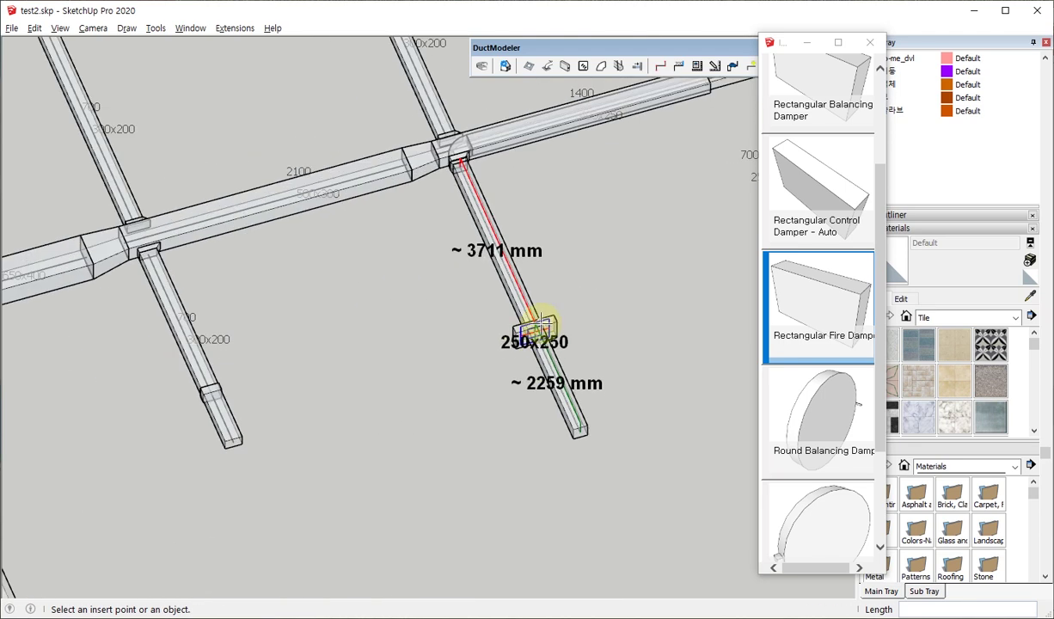
left_click(294, 197)
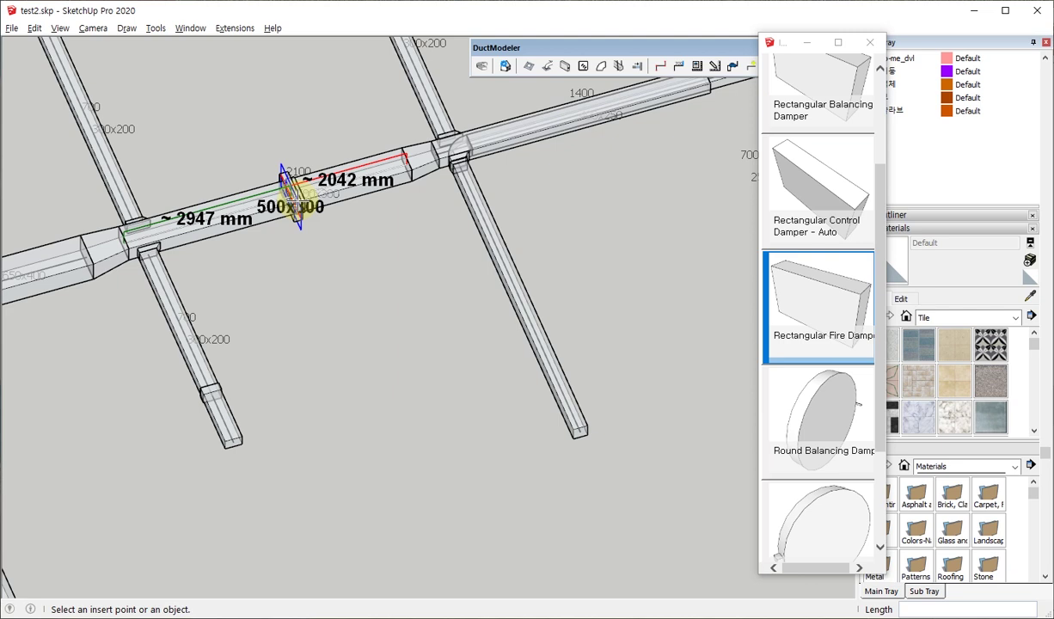
- Inspect the placed damper and return to the library's top component folders
scroll(289, 189, "up", 5)
scroll(227, 176, "up", 3)
middle_click_drag(228, 247, 469, 140)
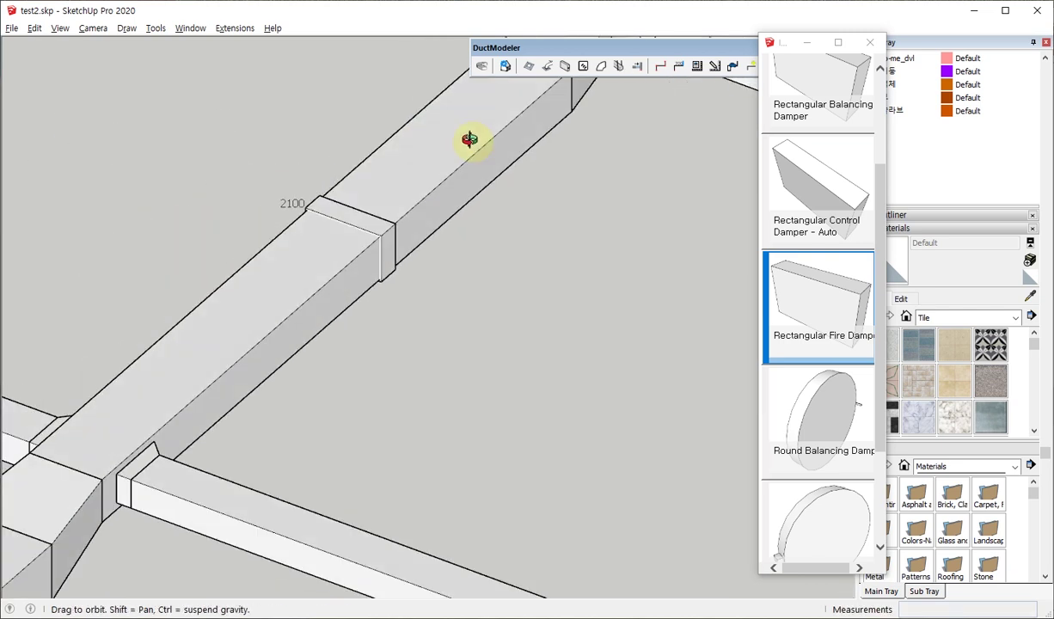
scroll(470, 172, "down", 4)
scroll(301, 424, "down", 2)
scroll(259, 405, "up", 5)
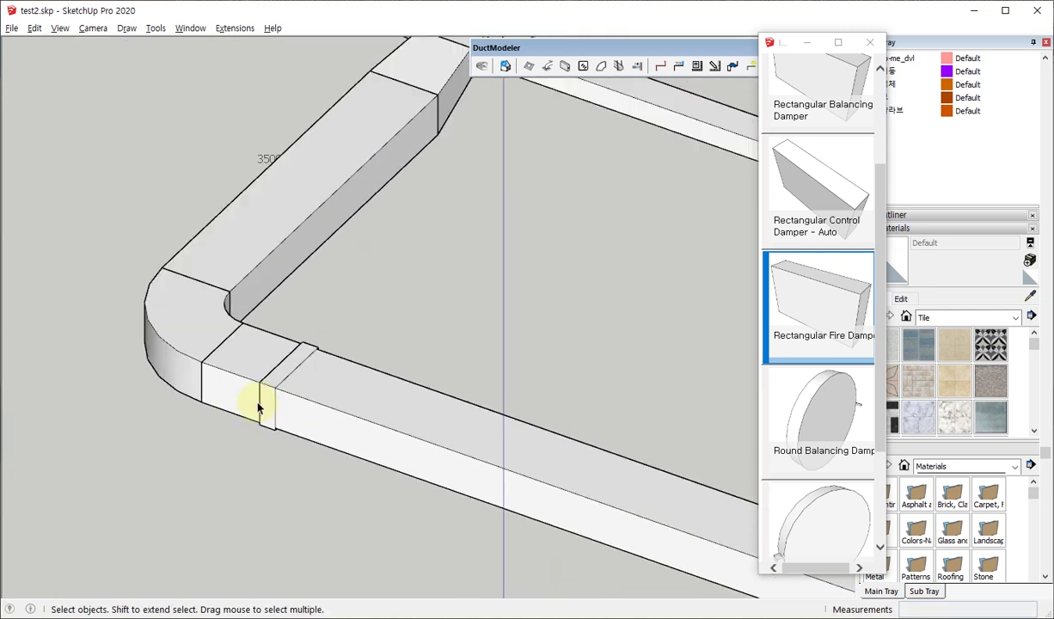
scroll(258, 408, "down", 5)
scroll(258, 387, "down", 1)
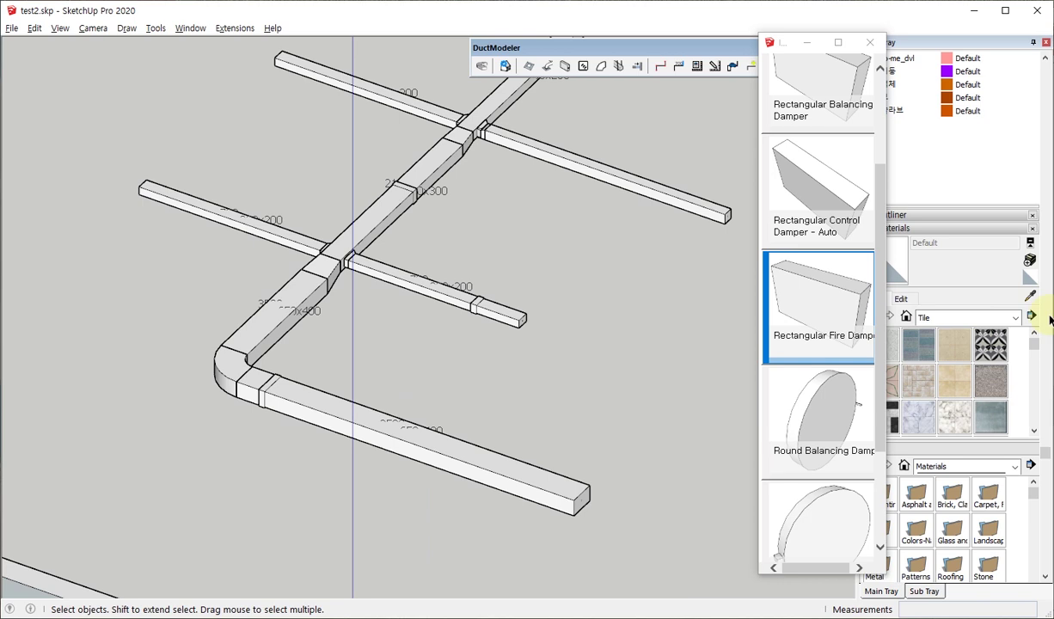
scroll(839, 187, "up", 2)
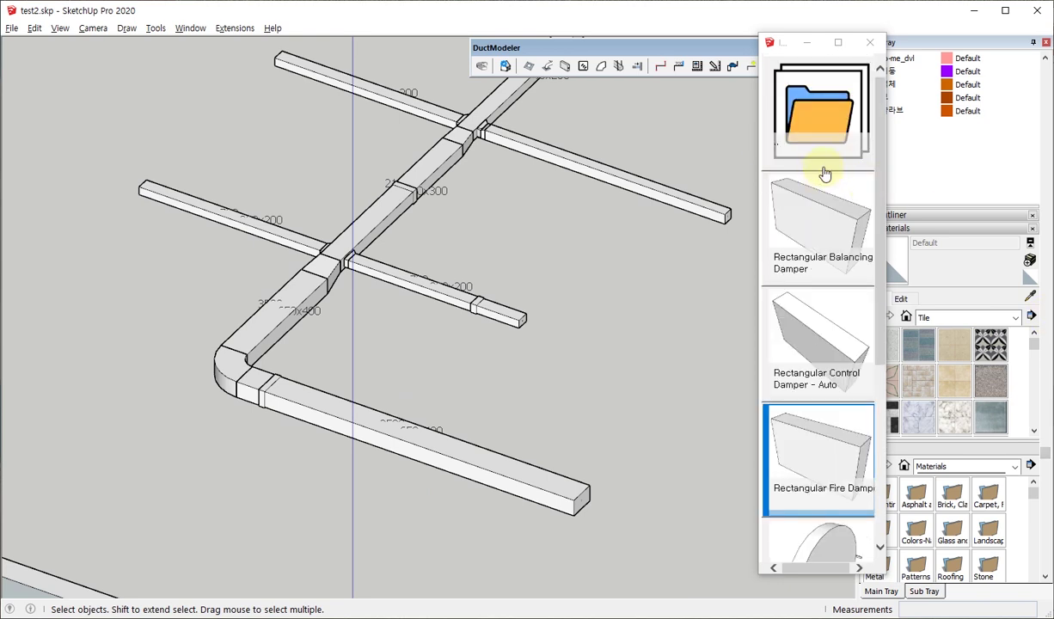
left_click(829, 106)
- Place a RectangularSoundAttenuator from Sound Attenuator inside the 300x200 branch duct
left_click(812, 344)
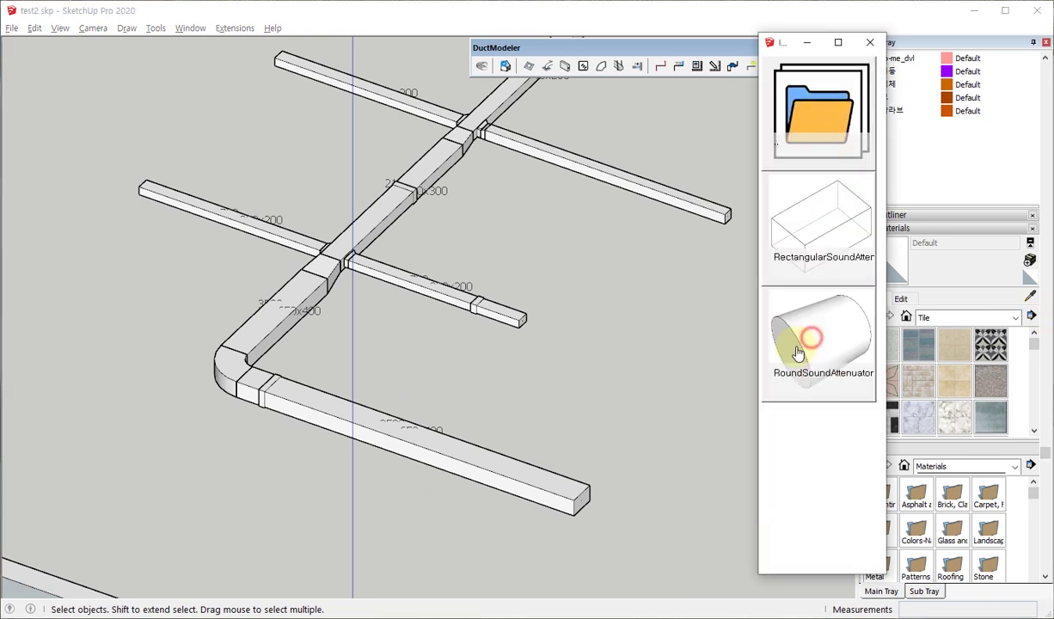
left_click(787, 242)
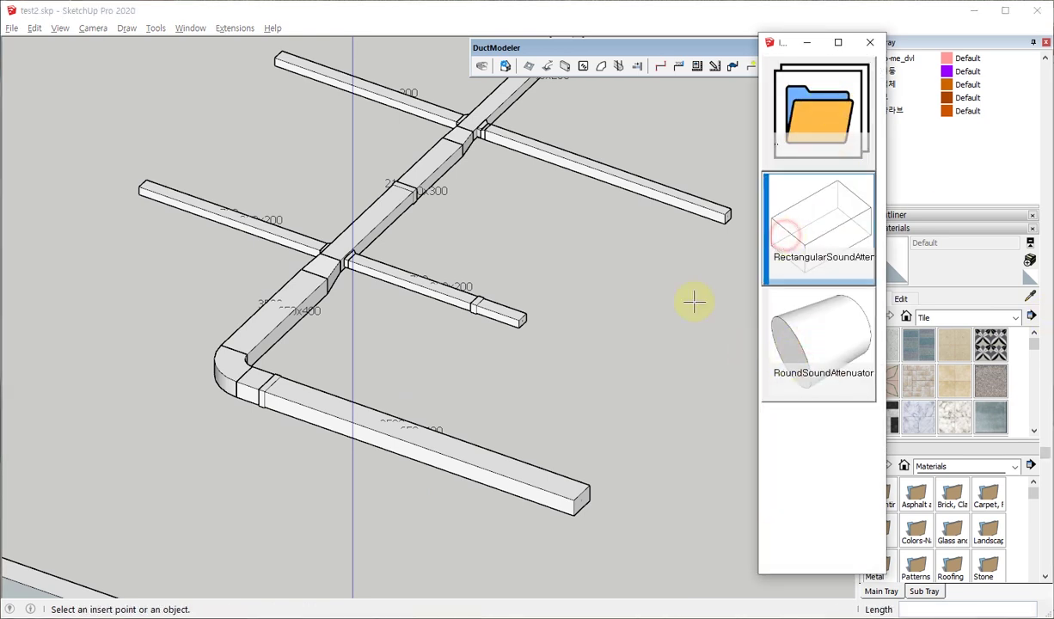
scroll(390, 340, "down", 1)
middle_click_drag(390, 341, 370, 348)
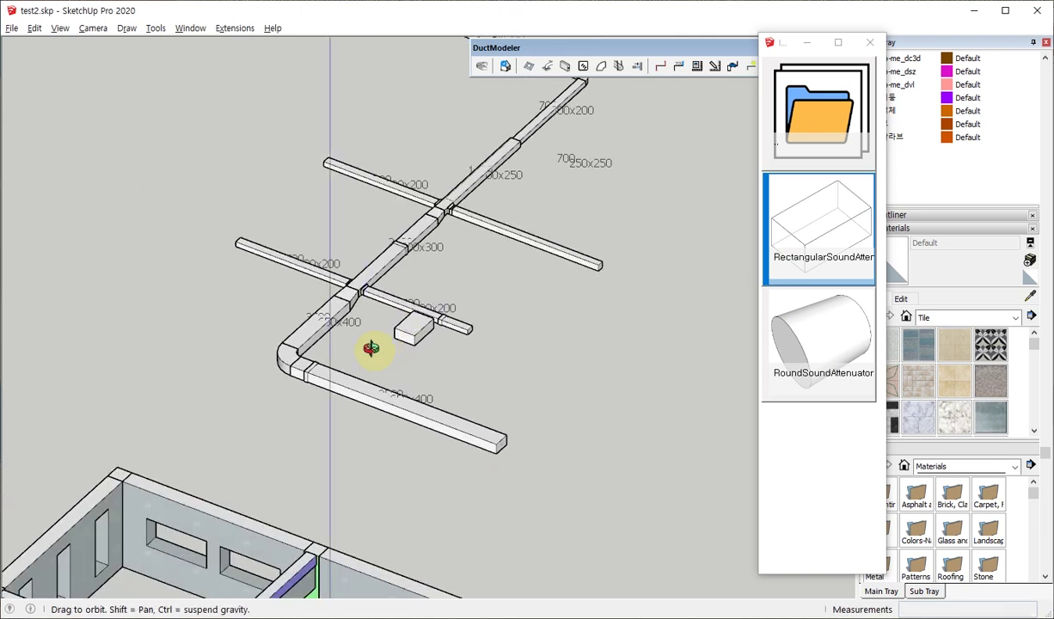
scroll(400, 245, "up", 3)
scroll(450, 275, "up", 2)
scroll(313, 431, "down", 3)
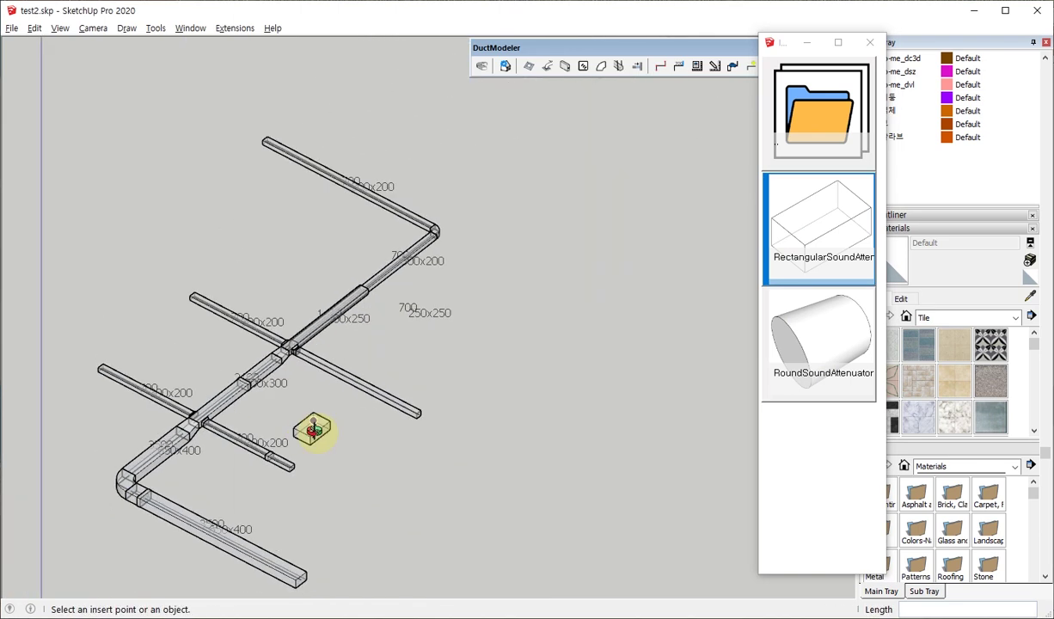
scroll(228, 87, "up", 2)
scroll(336, 133, "up", 3)
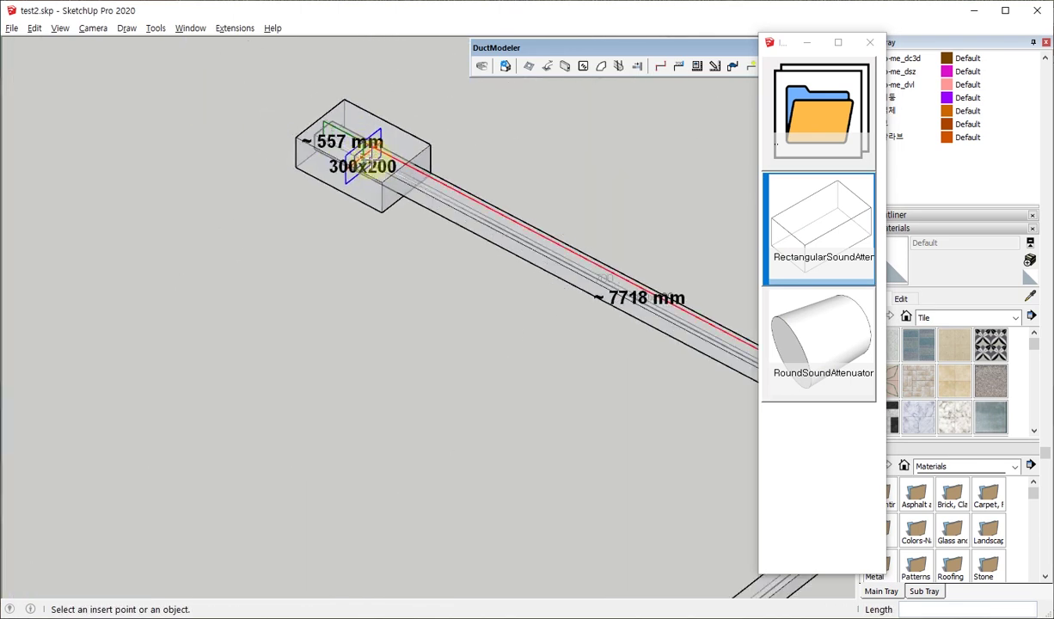
left_click(335, 134)
- Stop inserting sound attenuators and review the duct layout from a new angle
scroll(287, 296, "down", 2)
scroll(267, 262, "down", 2)
middle_click_drag(267, 263, 495, 365)
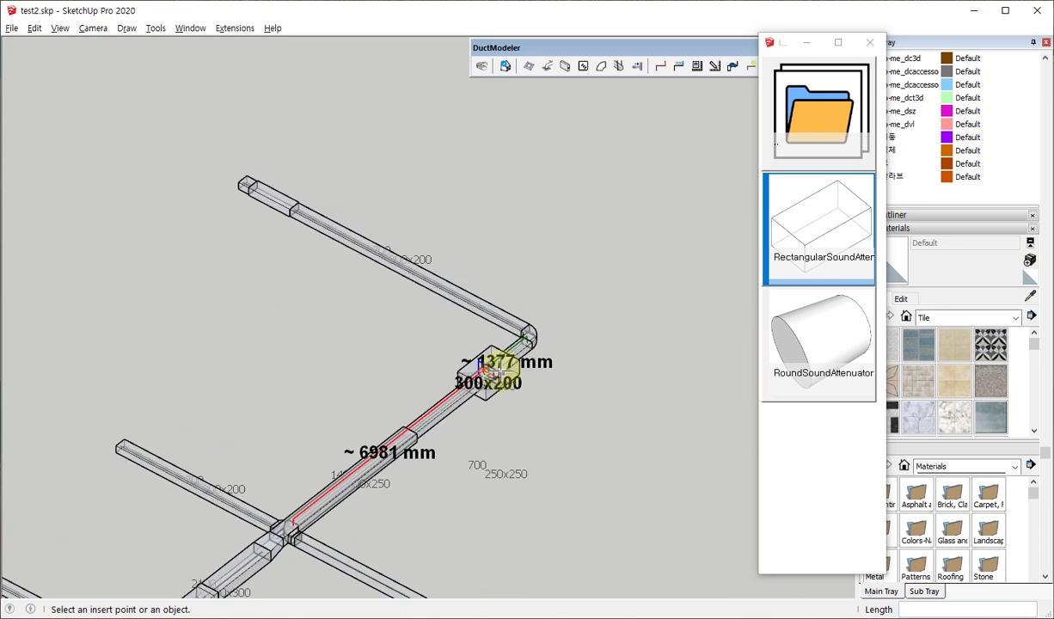
scroll(406, 459, "down", 2)
scroll(518, 419, "up", 3)
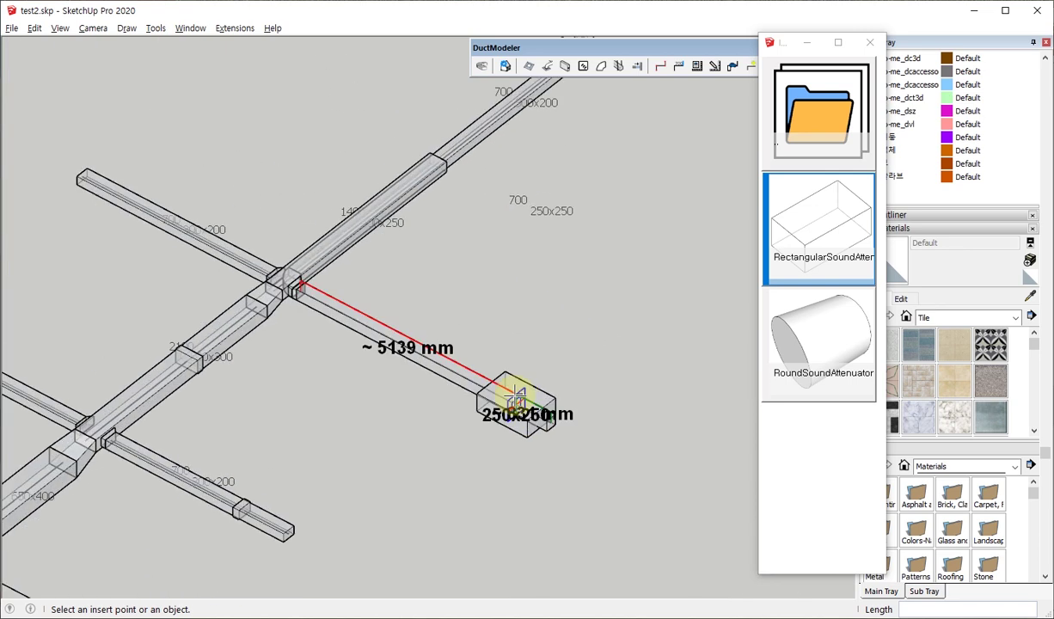
scroll(529, 507, "down", 2)
scroll(537, 482, "up", 2)
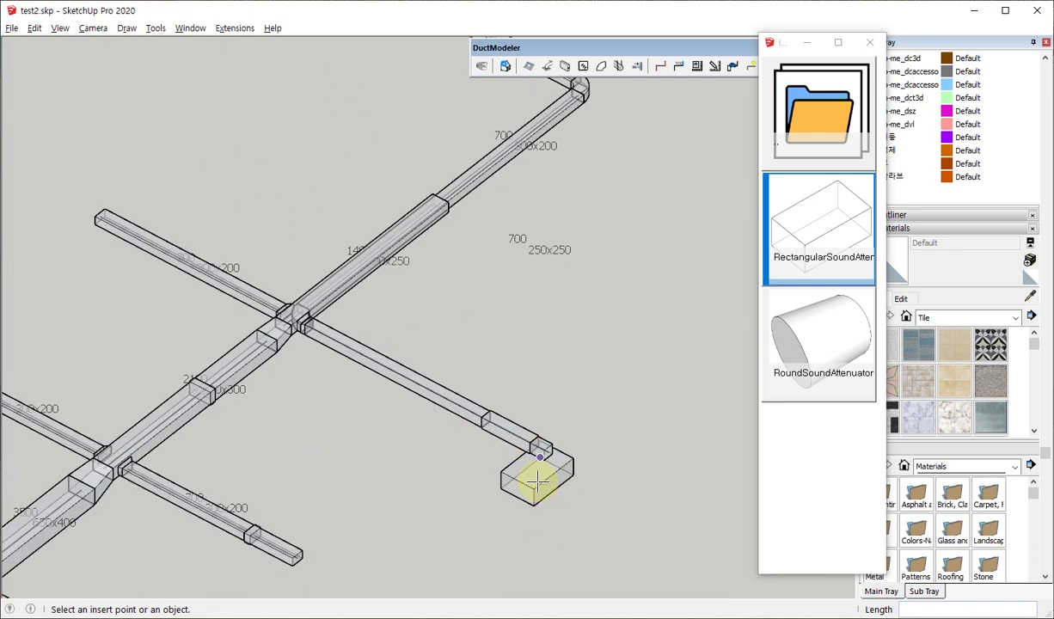
key("Escape")
scroll(536, 482, "down", 2)
scroll(416, 185, "up", 2)
scroll(417, 185, "up", 2)
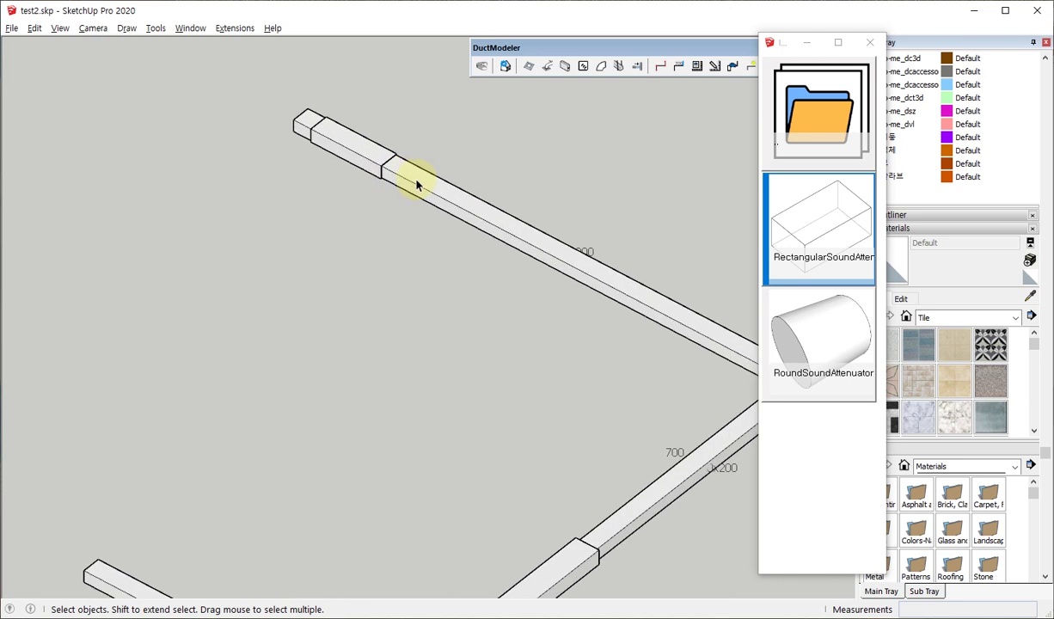
left_click(414, 232)
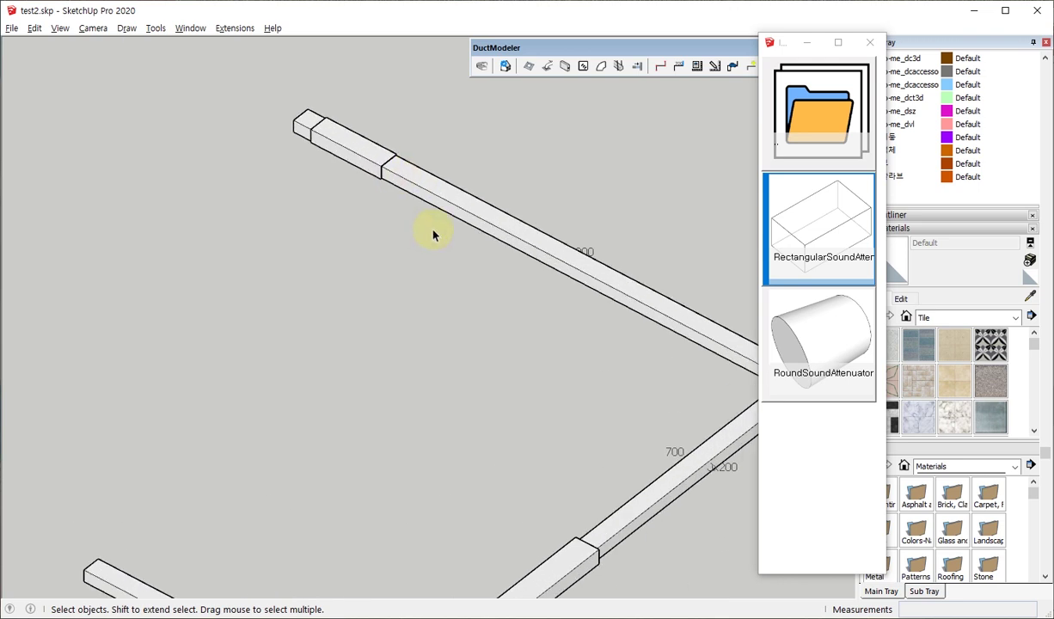
mouse_move(433, 234)
middle_mouse_down()
mouse_move(388, 148)
mouse_move(346, 142)
middle_mouse_up()
scroll(366, 150, "up", 1)
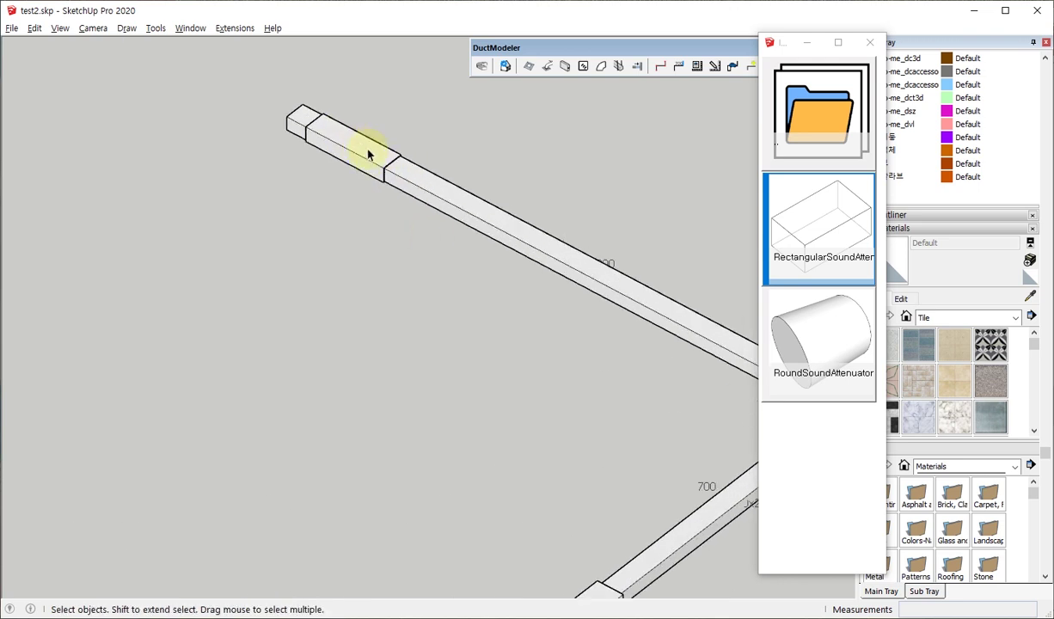
right_click(363, 144)
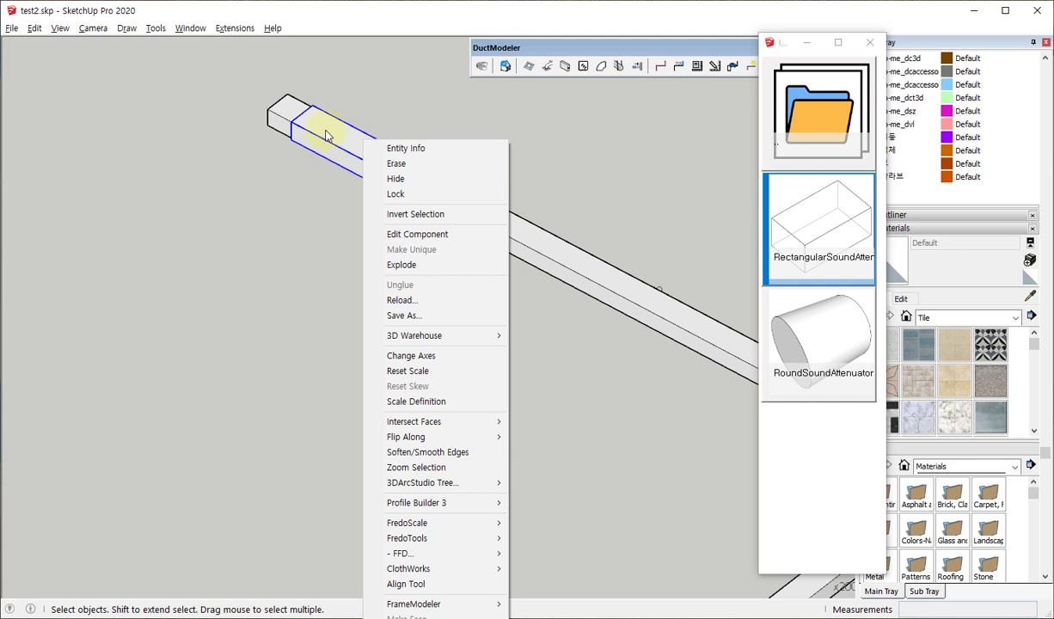
middle_click_drag(336, 99, 358, 51)
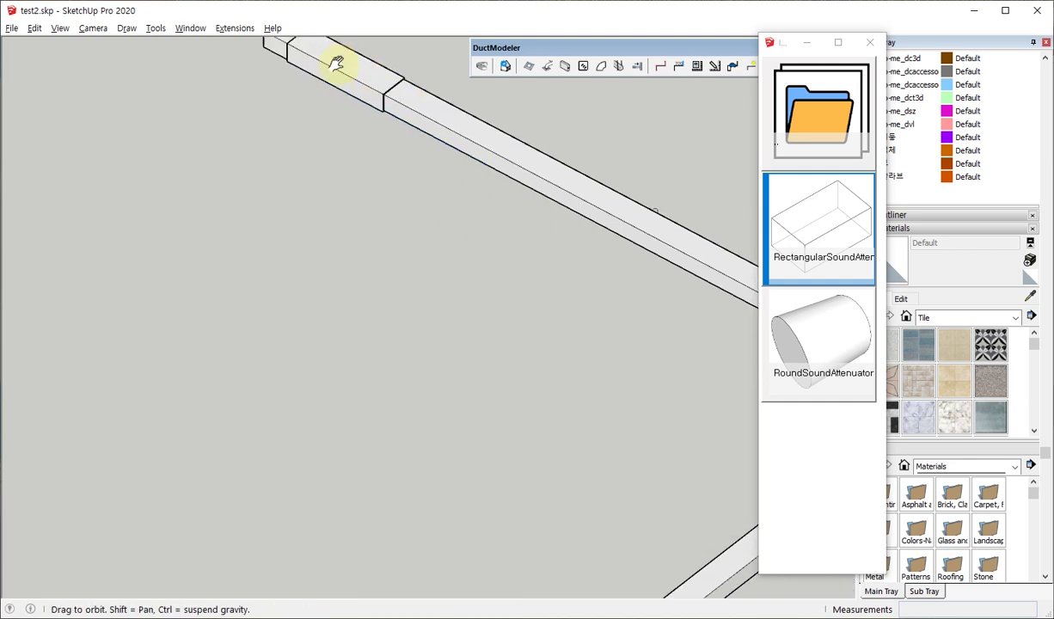
right_click(357, 44)
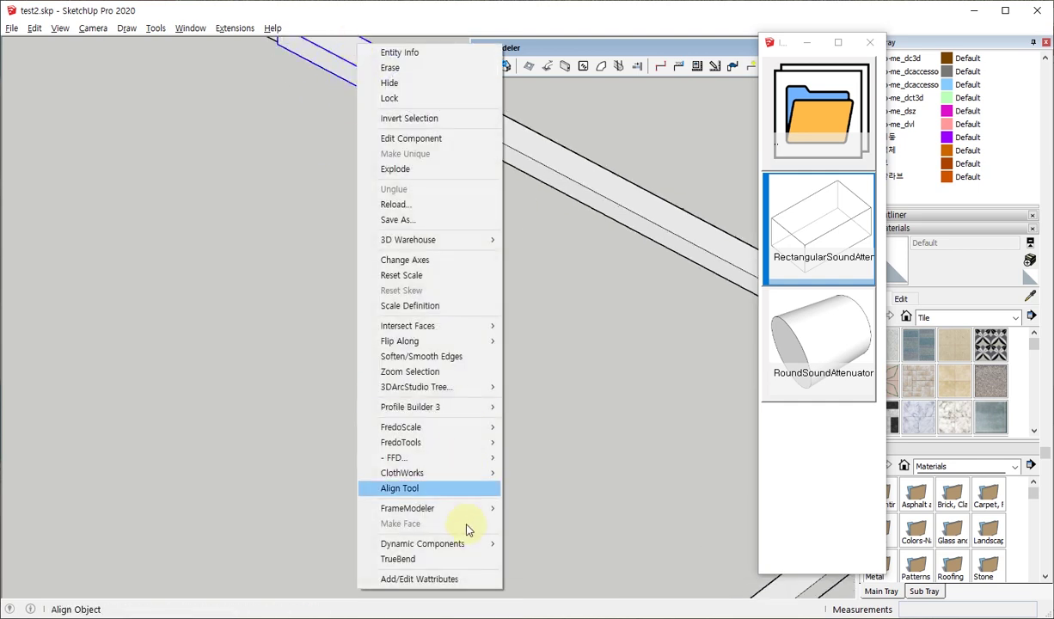
mouse_move(422, 543)
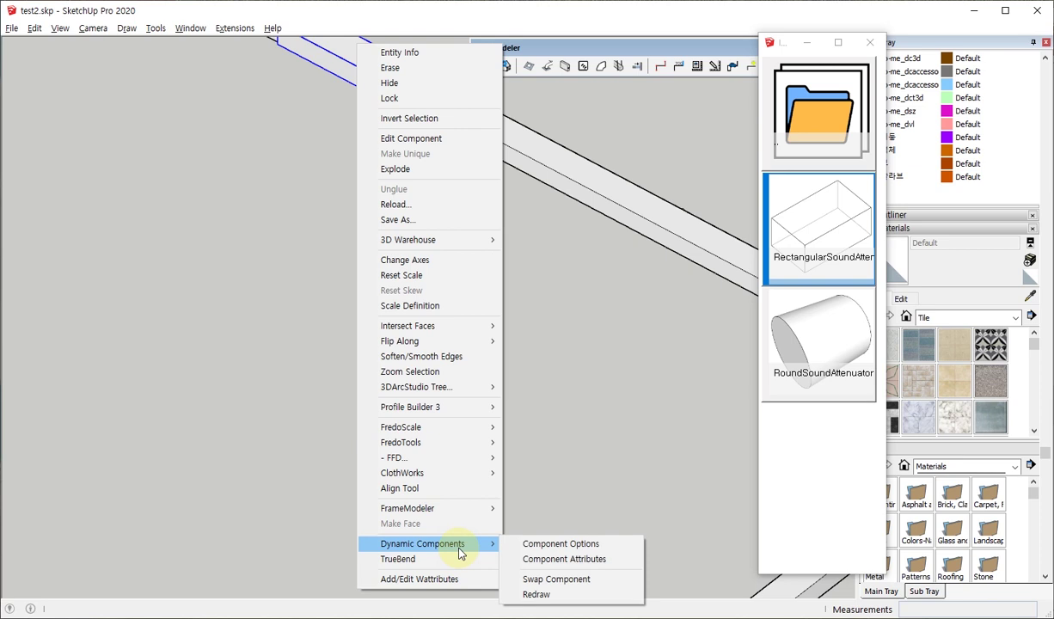
left_click(572, 544)
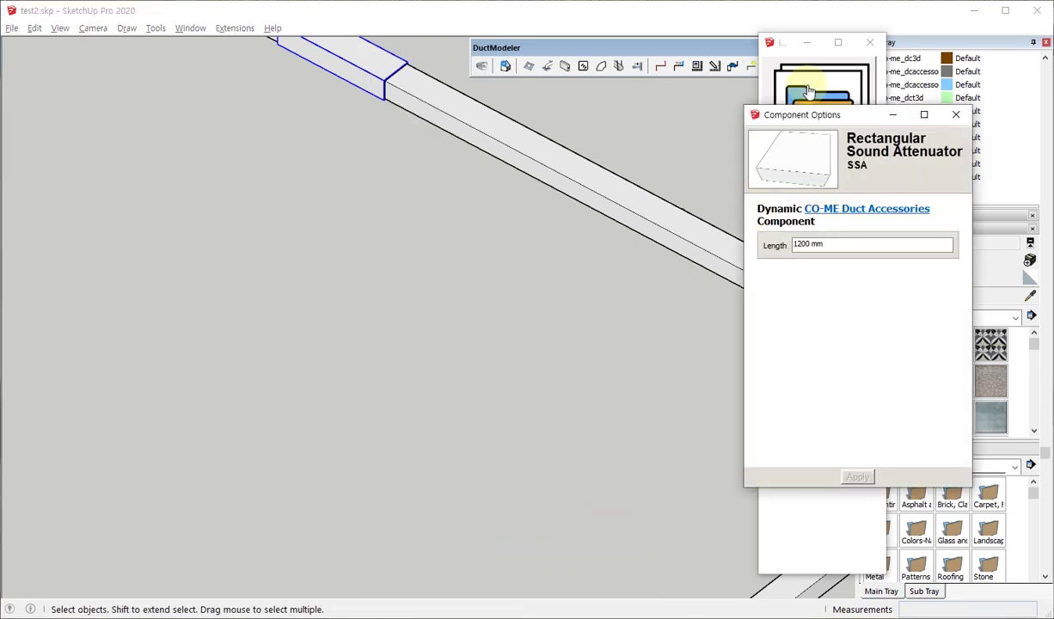
mouse_move(800, 118)
left_mouse_down()
mouse_move(524, 161)
mouse_move(544, 184)
left_mouse_up()
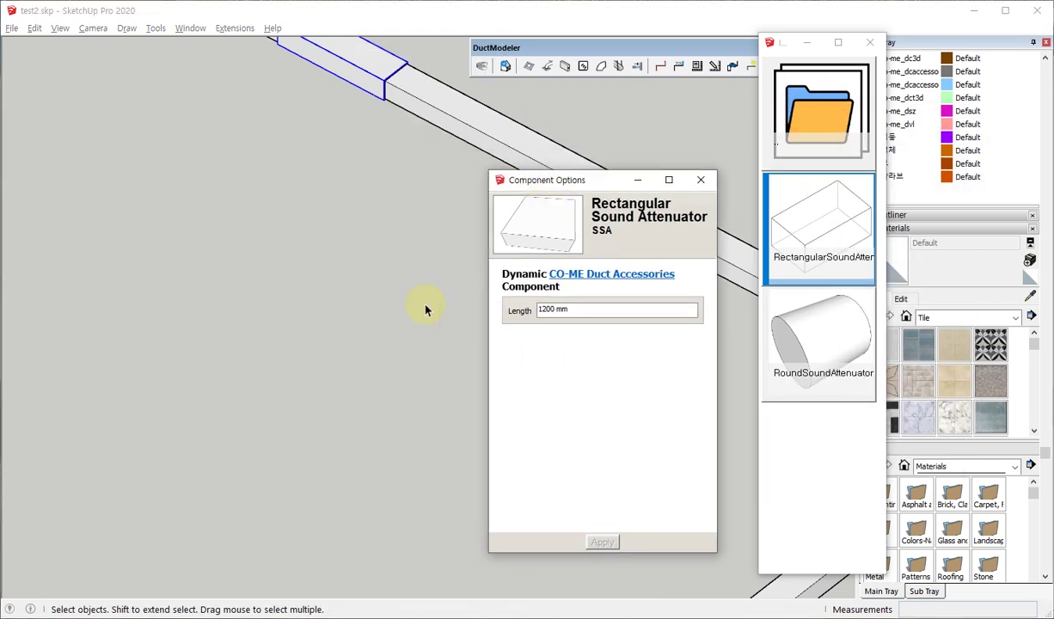
mouse_move(348, 255)
middle_mouse_down()
mouse_move(322, 351)
mouse_move(593, 327)
middle_mouse_up()
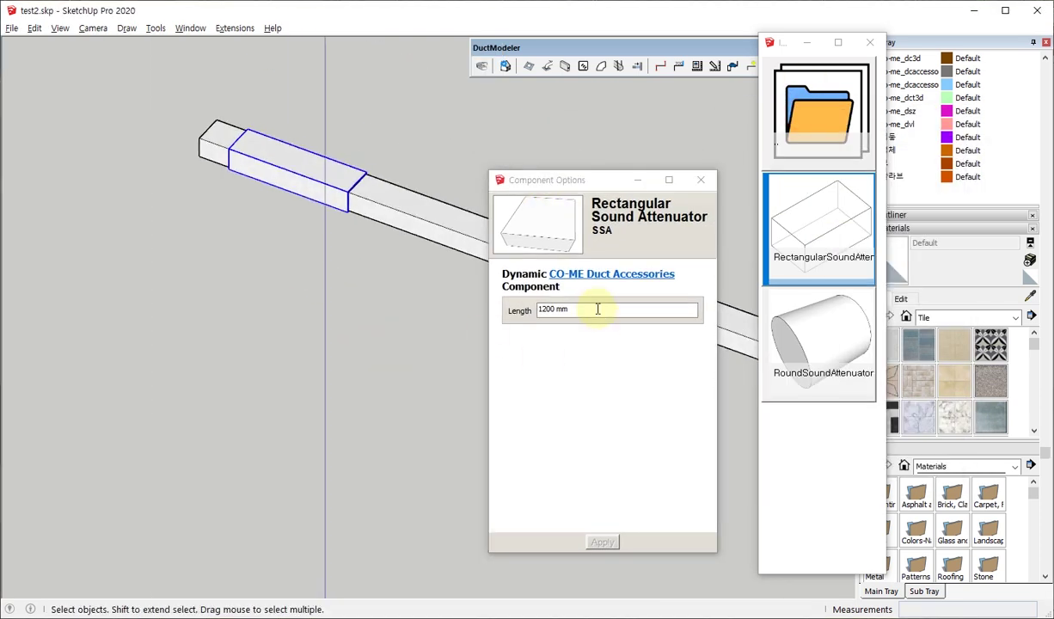
left_click(598, 309)
type("600")
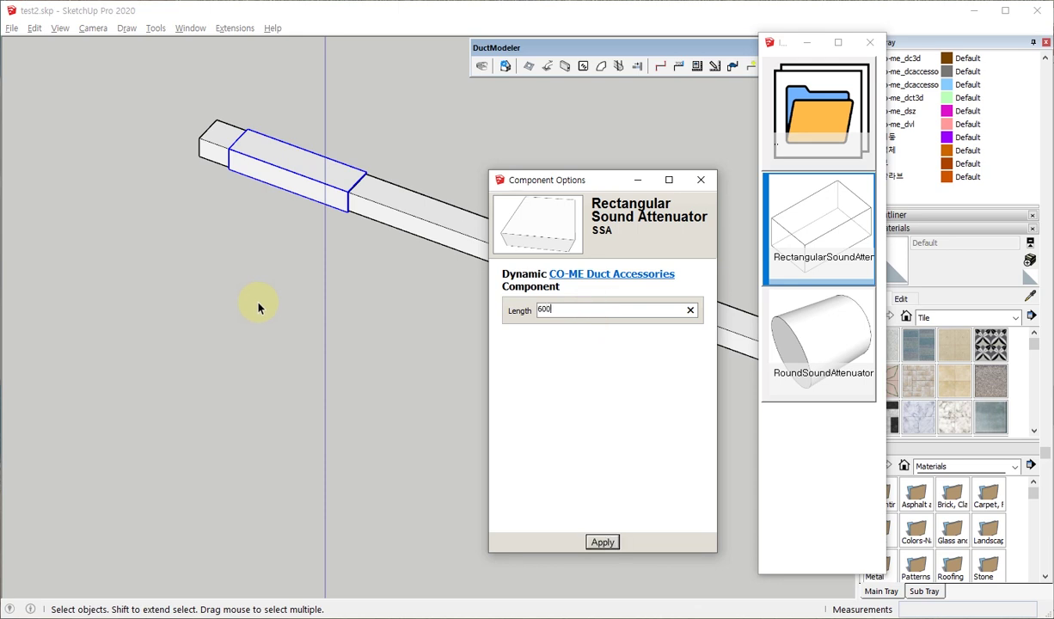
key("Return")
scroll(282, 211, "up", 3)
scroll(282, 212, "up", 2)
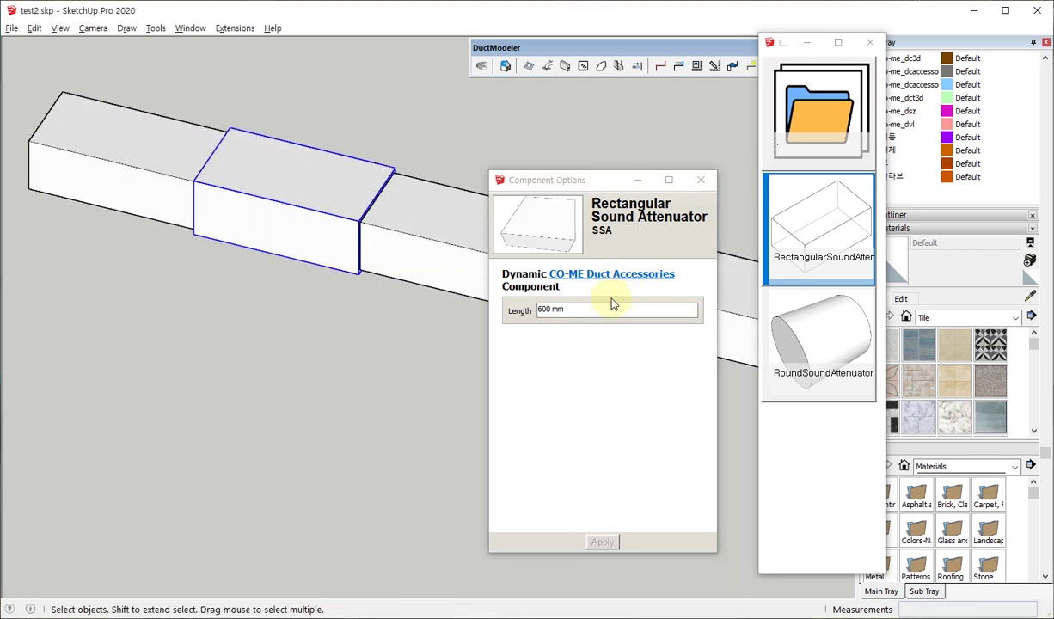
left_click(593, 307)
type("300")
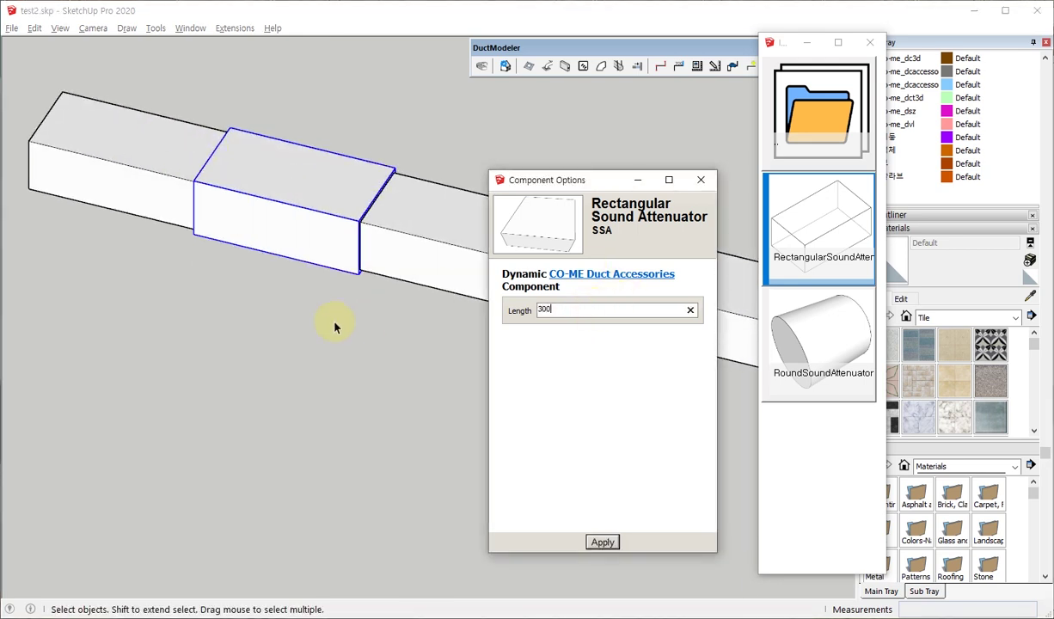
key("Return")
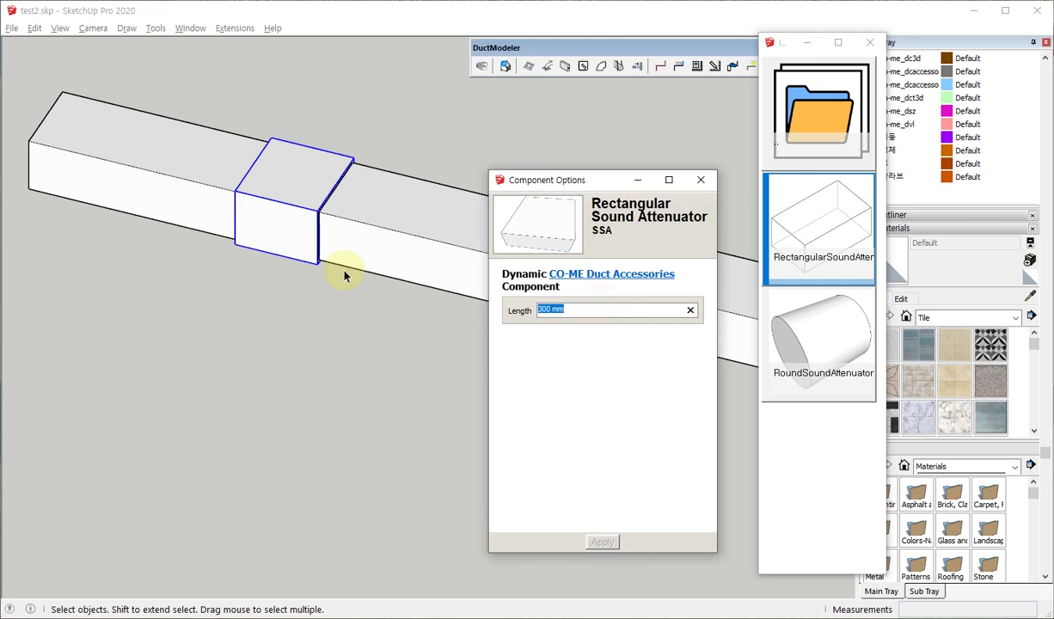
type("1200")
key("Return")
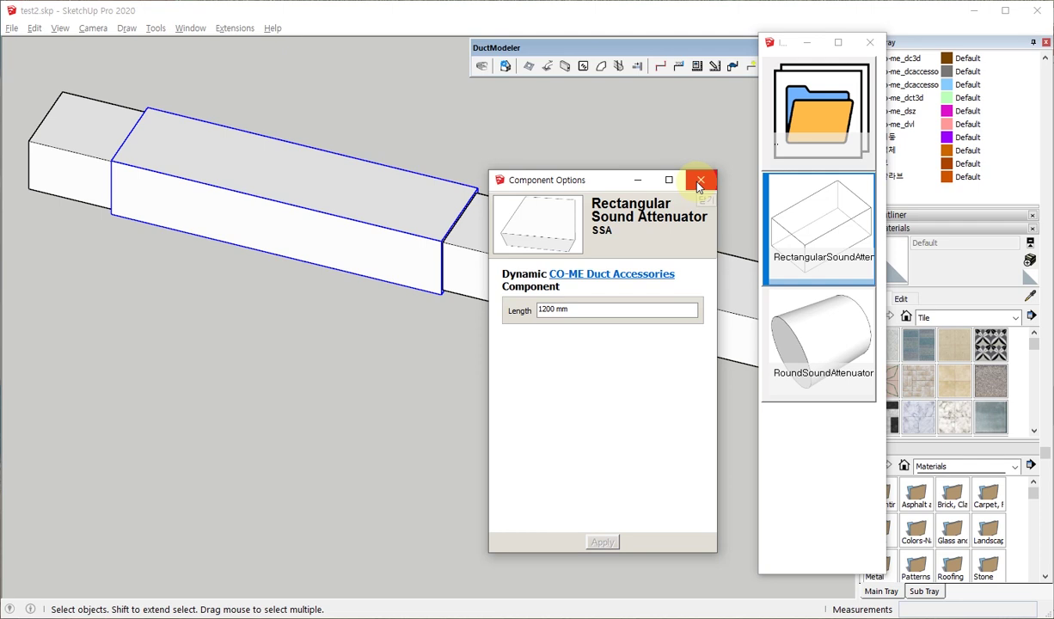
left_click(699, 181)
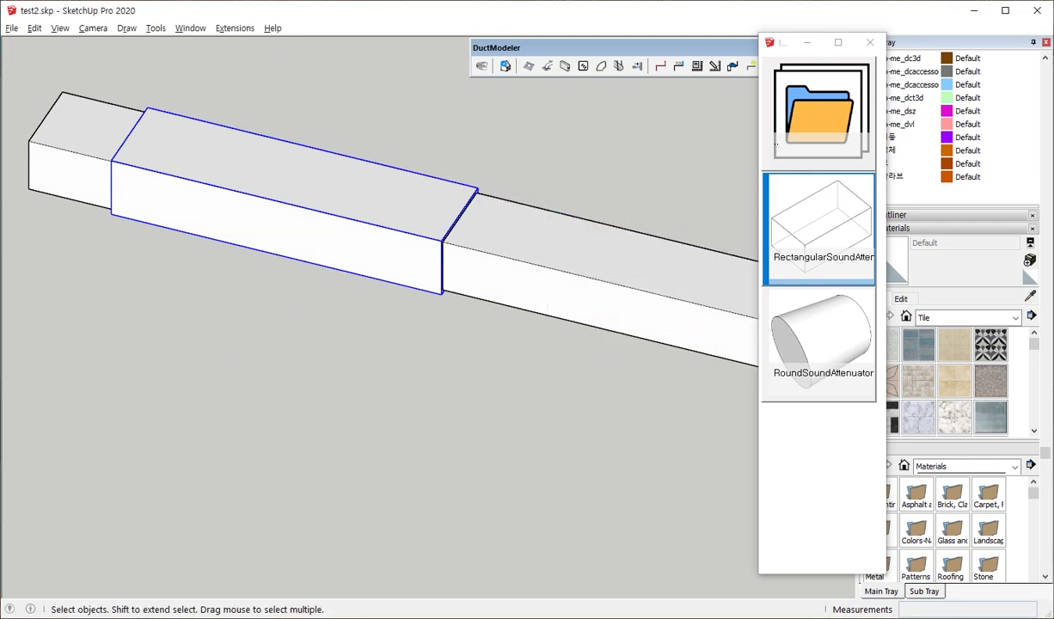
- Open the Symbol folder of air-flow arrows and switch to Top view
left_click(820, 101)
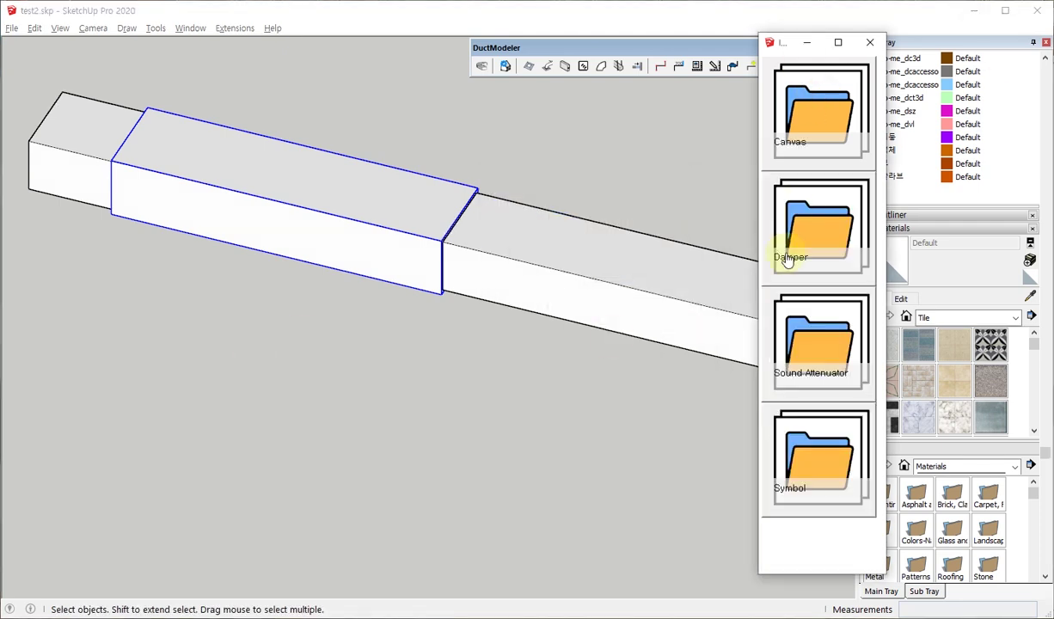
left_click(800, 464)
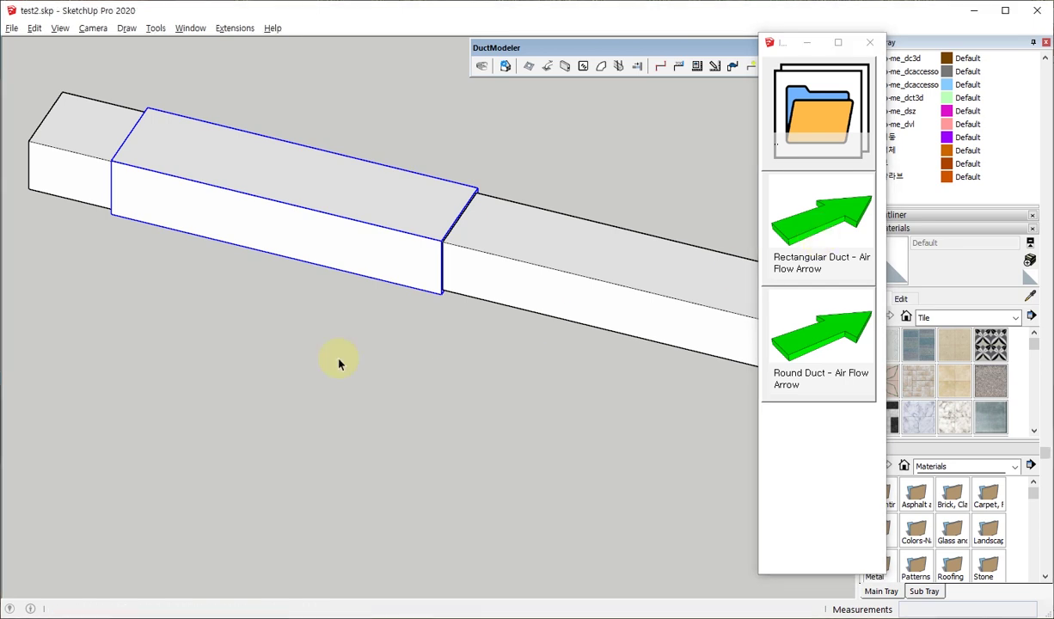
key("F2")
scroll(427, 368, "down", 3)
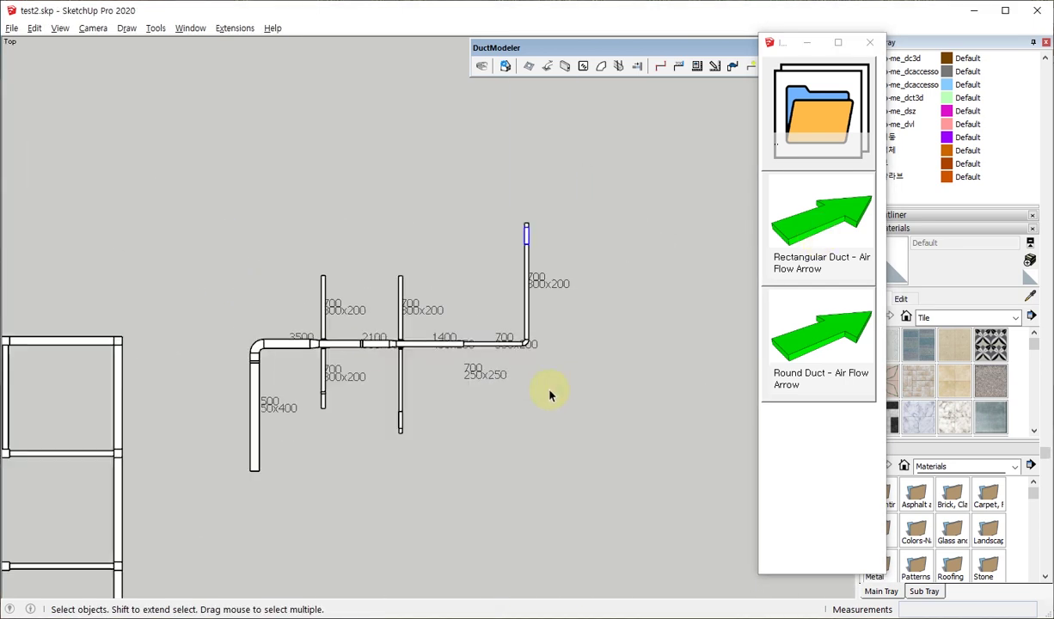
scroll(533, 369, "up", 3)
scroll(731, 237, "up", 1)
scroll(705, 227, "up", 1)
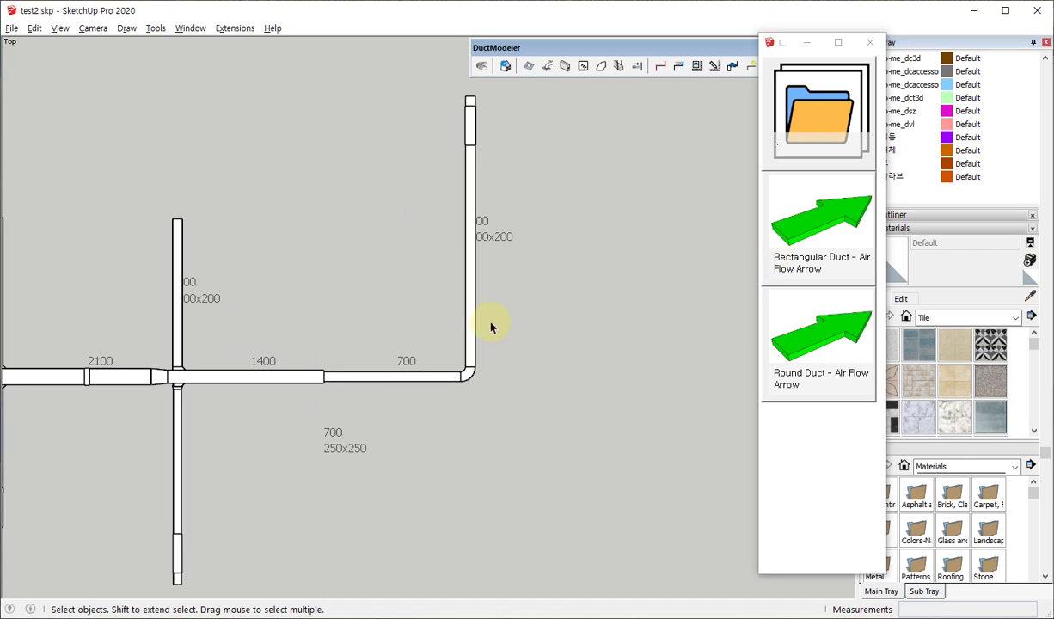
- Pick Rectangular Duct - Air Flow Arrow and position the view over the 1400 and 700 duct run
left_click(813, 230)
scroll(481, 353, "up", 3)
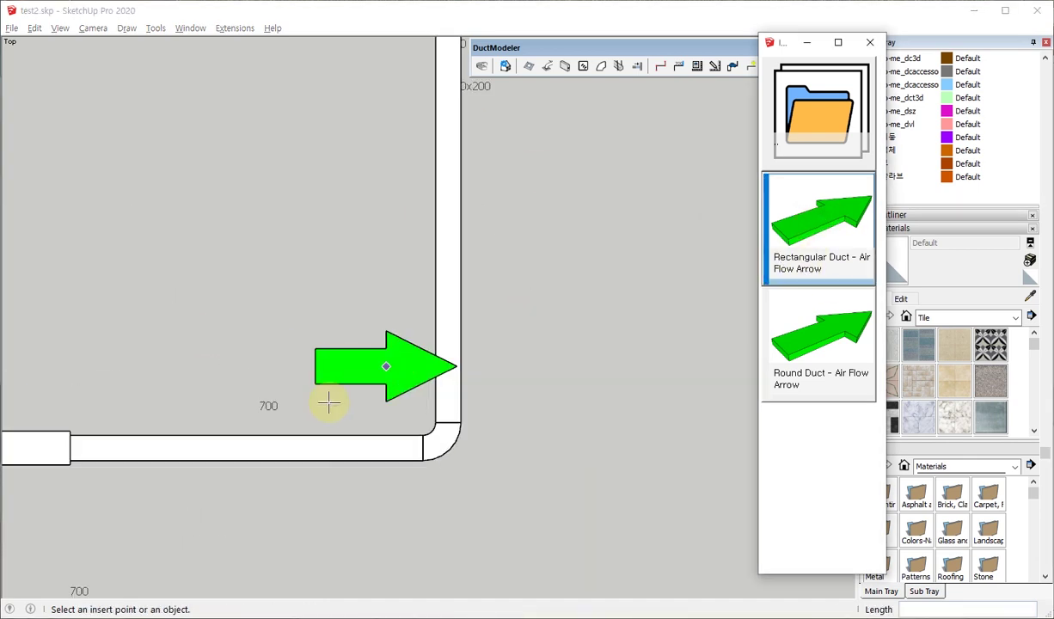
middle_click_drag(325, 400, 652, 129, "shift")
scroll(573, 168, "up", 2)
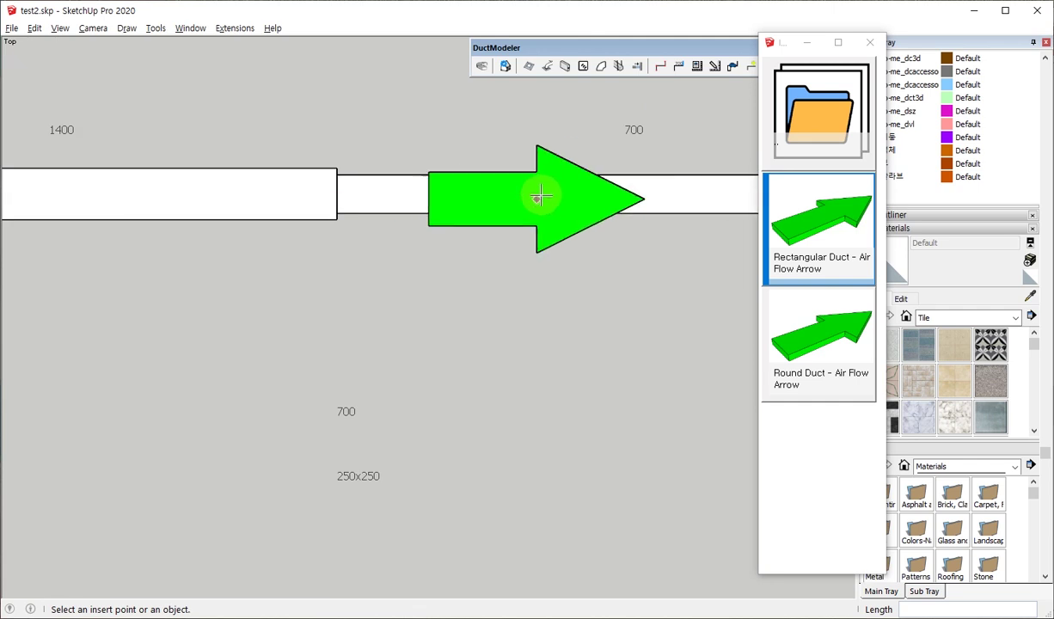
scroll(516, 206, "down", 3)
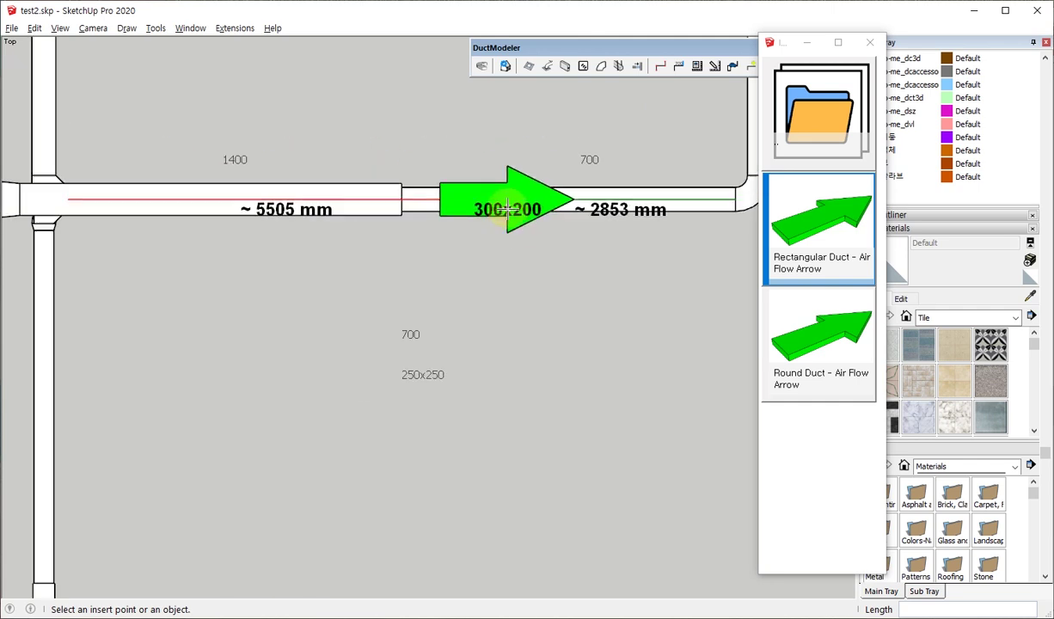
scroll(518, 207, "down", 5)
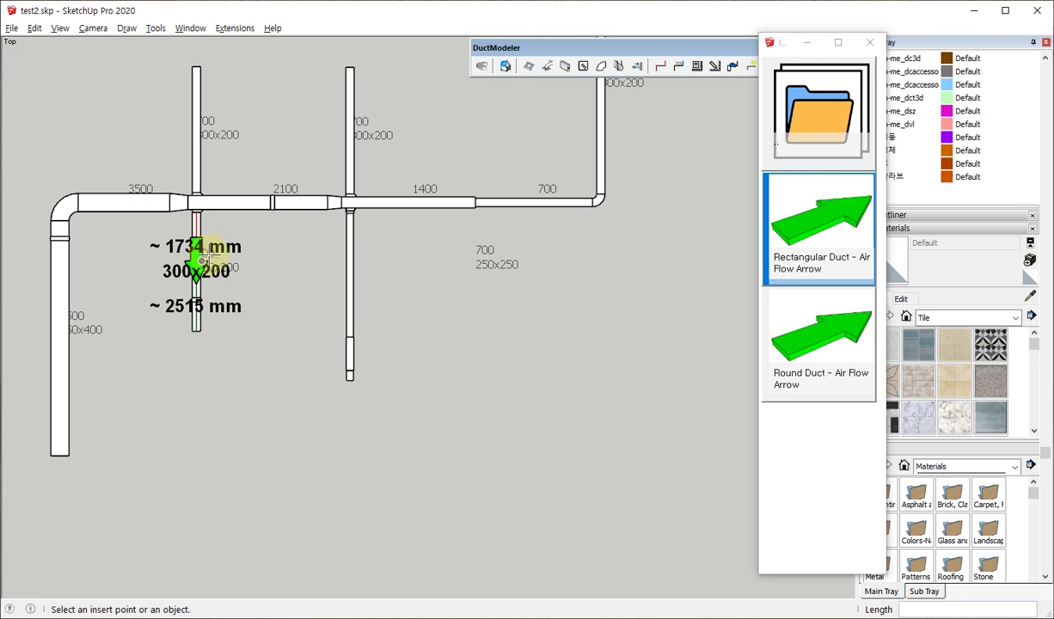
- Tilt the top view into 3D perspective and orbit out to show the T-junction
scroll(202, 258, "up", 3)
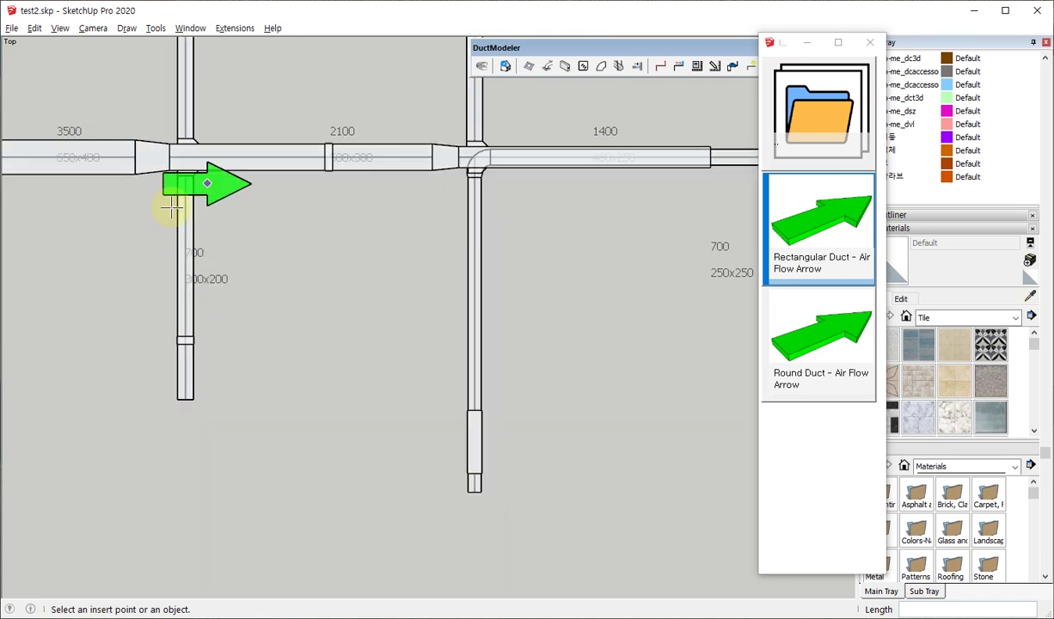
scroll(580, 227, "down", 3)
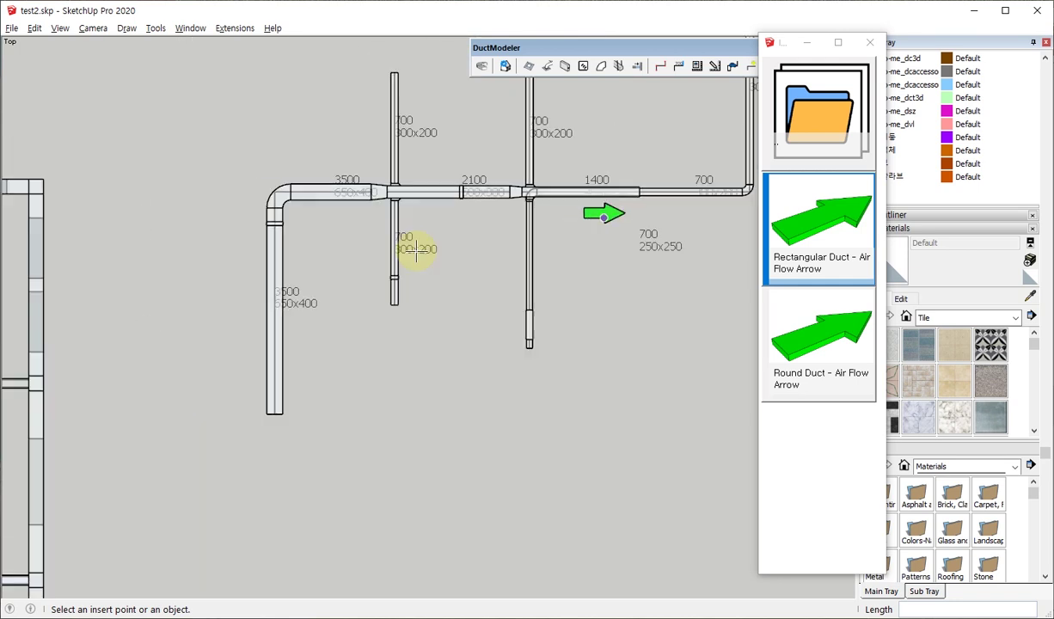
scroll(267, 293, "up", 1)
scroll(255, 297, "up", 1)
scroll(300, 306, "up", 2)
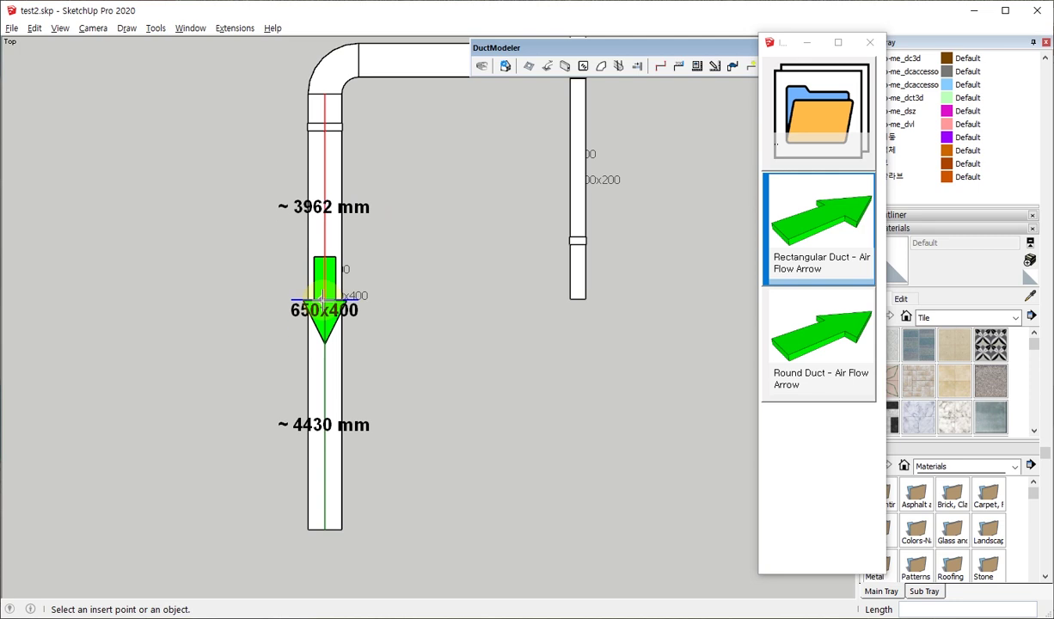
mouse_move(303, 415)
middle_mouse_down()
mouse_move(501, 264)
mouse_move(299, 395)
middle_mouse_up()
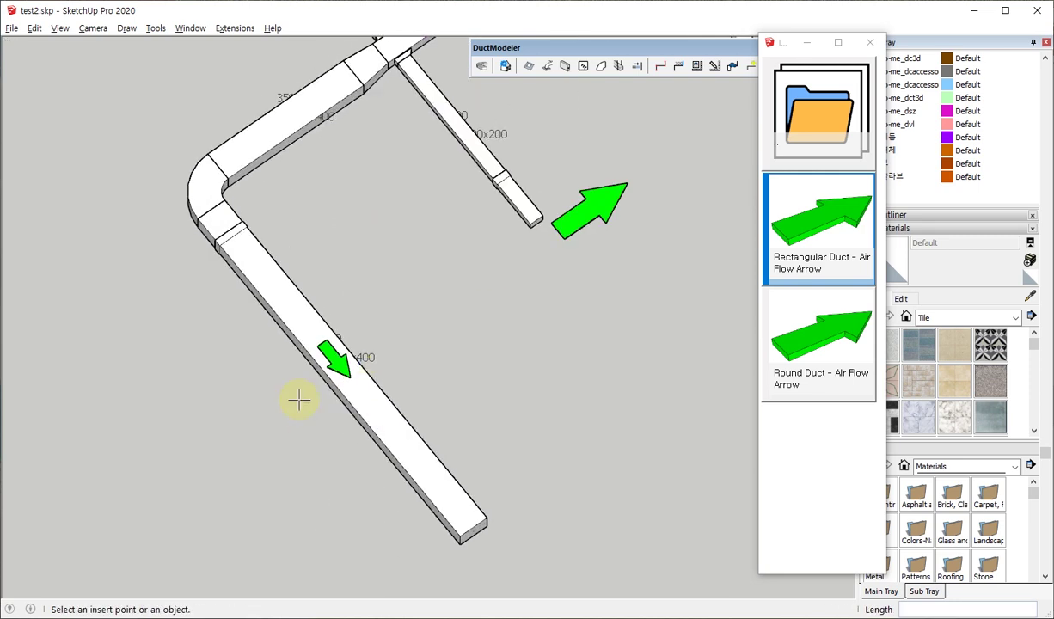
scroll(331, 343, "up", 3)
scroll(332, 342, "up", 2)
mouse_move(352, 342)
middle_mouse_down()
mouse_move(471, 310)
mouse_move(343, 443)
mouse_move(364, 278)
middle_mouse_up()
scroll(343, 443, "down", 3)
scroll(365, 278, "up", 3)
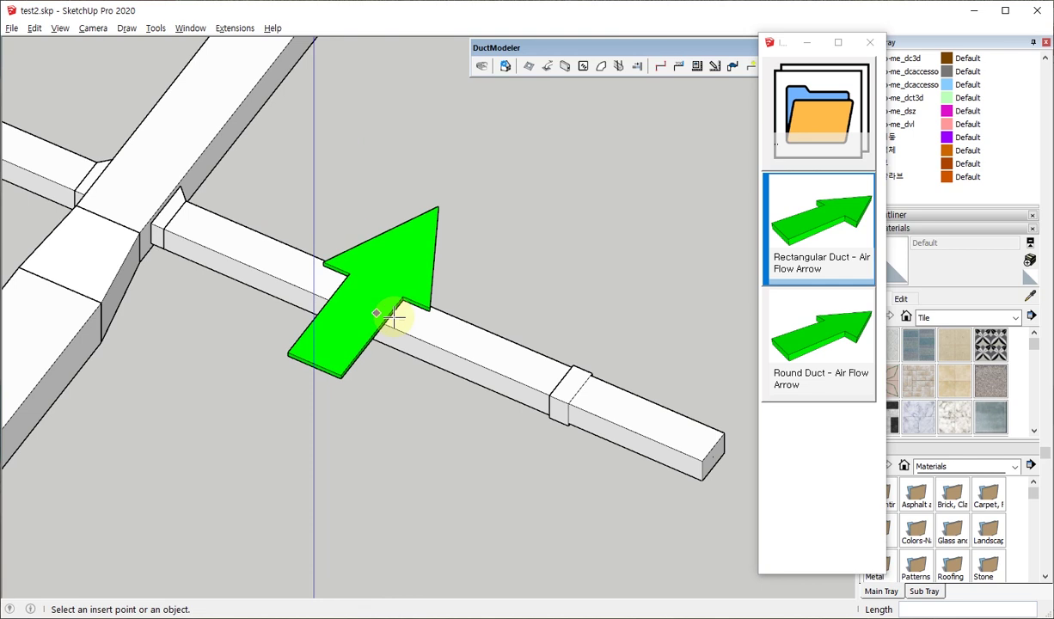
scroll(400, 313, "up", 1)
mouse_move(404, 322)
middle_mouse_down()
mouse_move(670, 405)
mouse_move(247, 365)
middle_mouse_up()
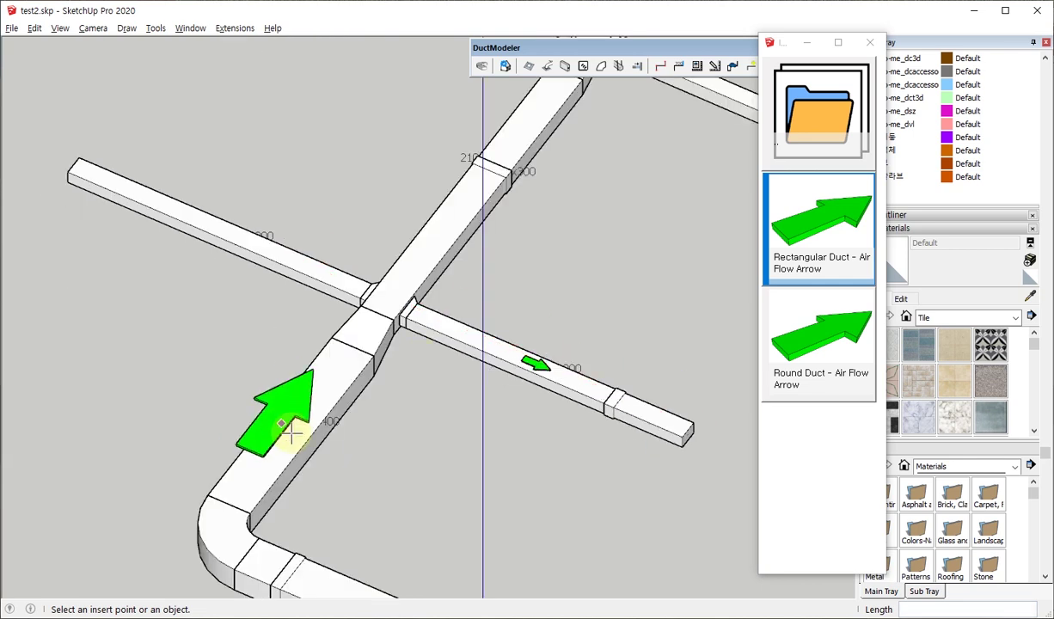
- Place airflow arrows on the 650x400 duct, the 500x300 duct, and two branch ducts
left_click(291, 424)
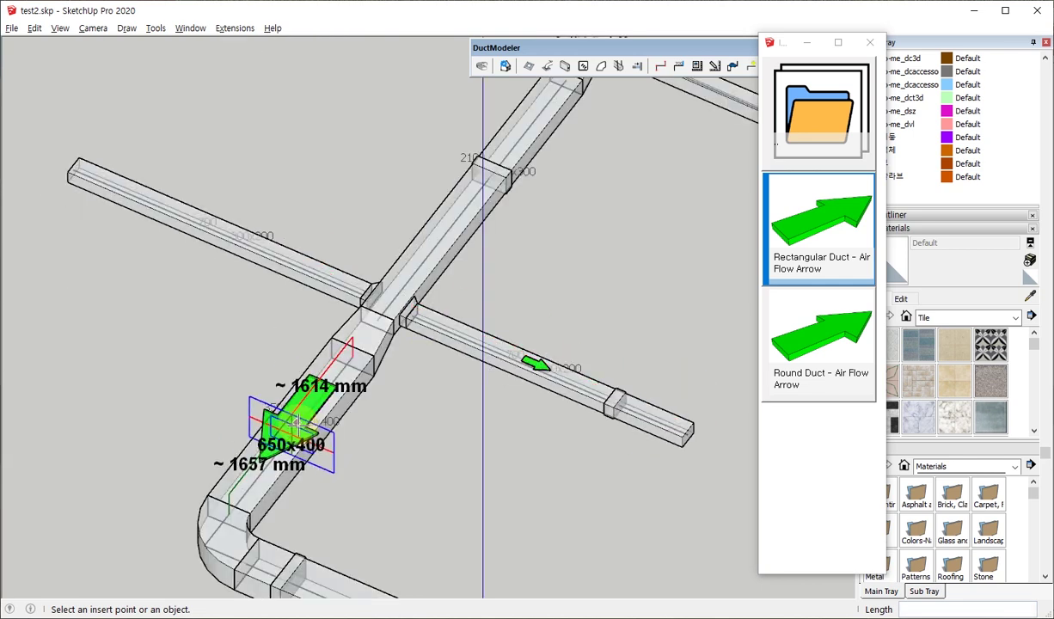
left_click(303, 421)
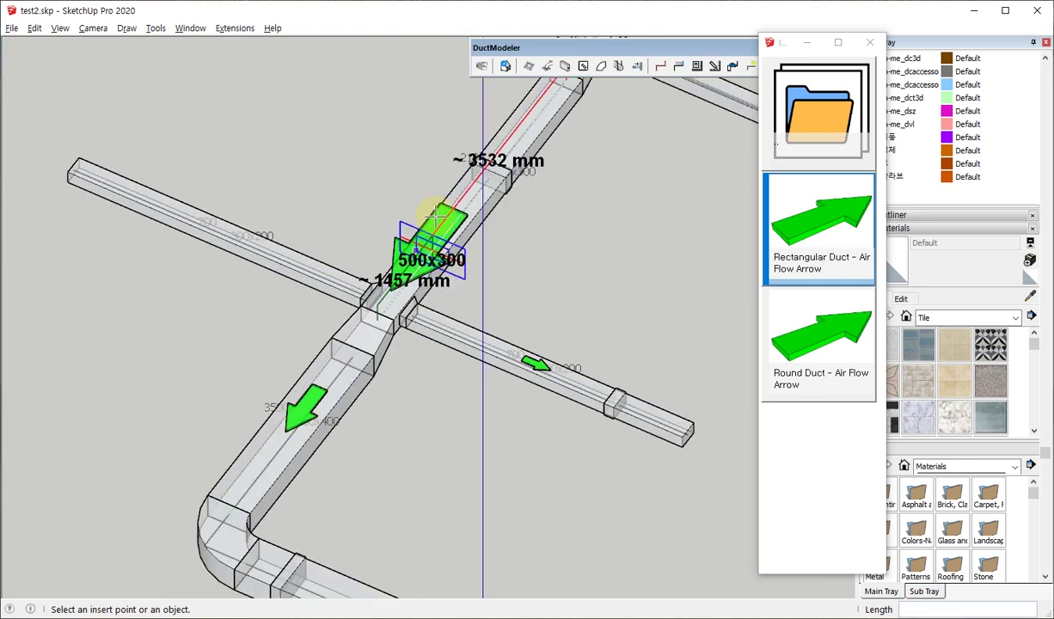
left_click(435, 216)
left_click(227, 242)
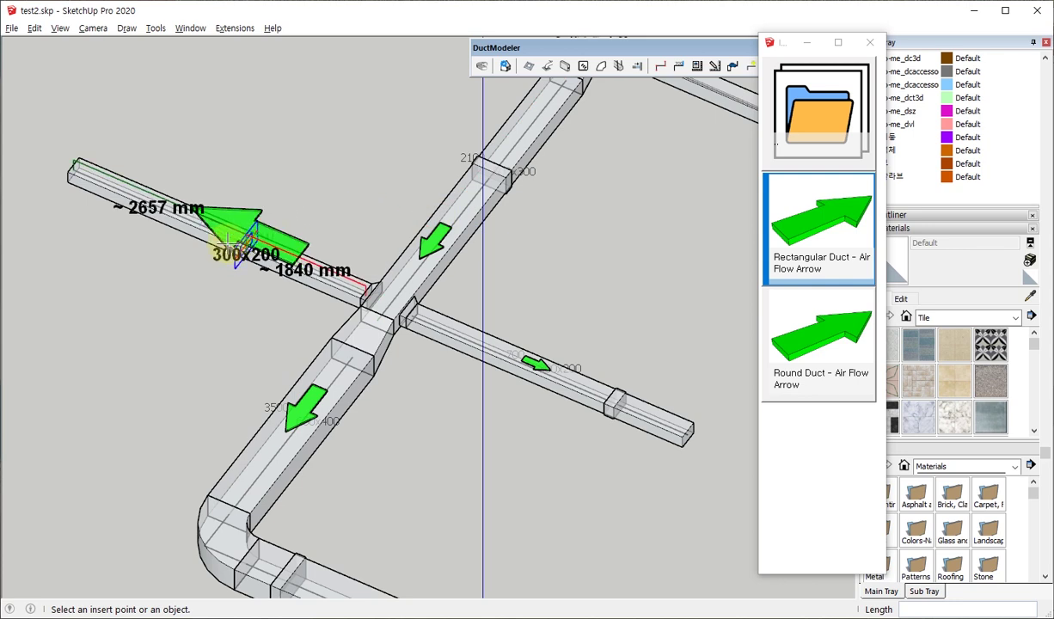
left_click(226, 242)
scroll(211, 521, "down", 3)
scroll(456, 310, "up", 2)
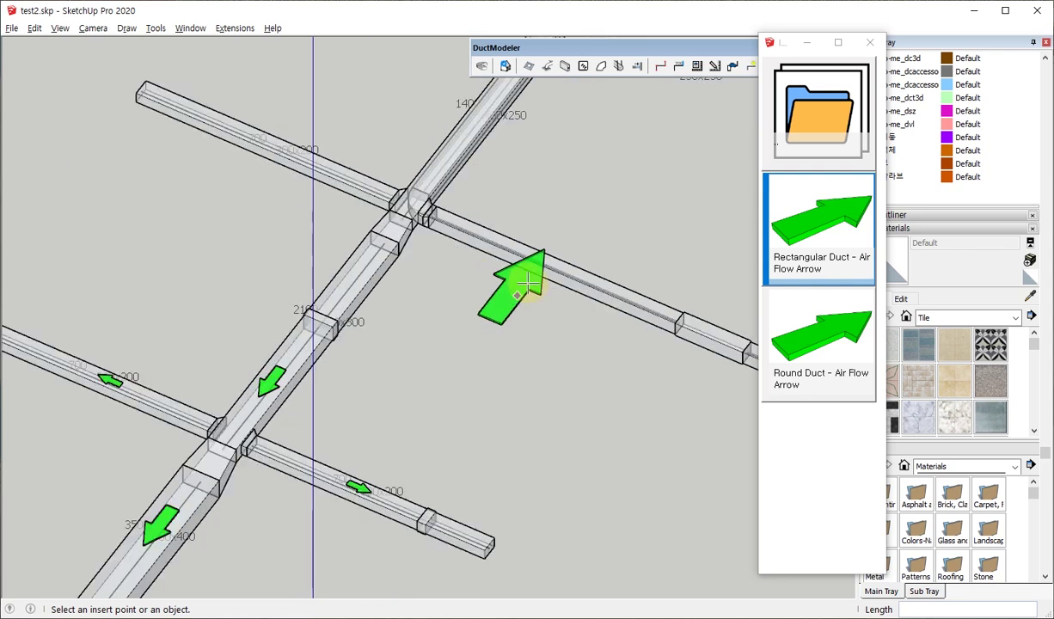
left_click(268, 150)
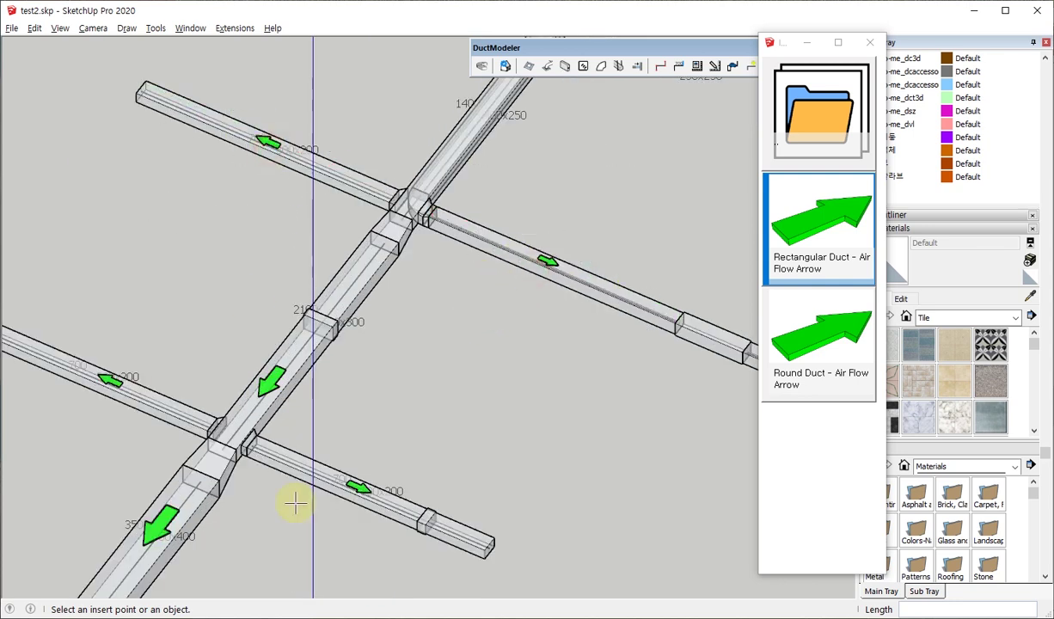
- Add airflow arrows on the 1400 duct, the main run's end, and the right branch
scroll(295, 505, "down", 2)
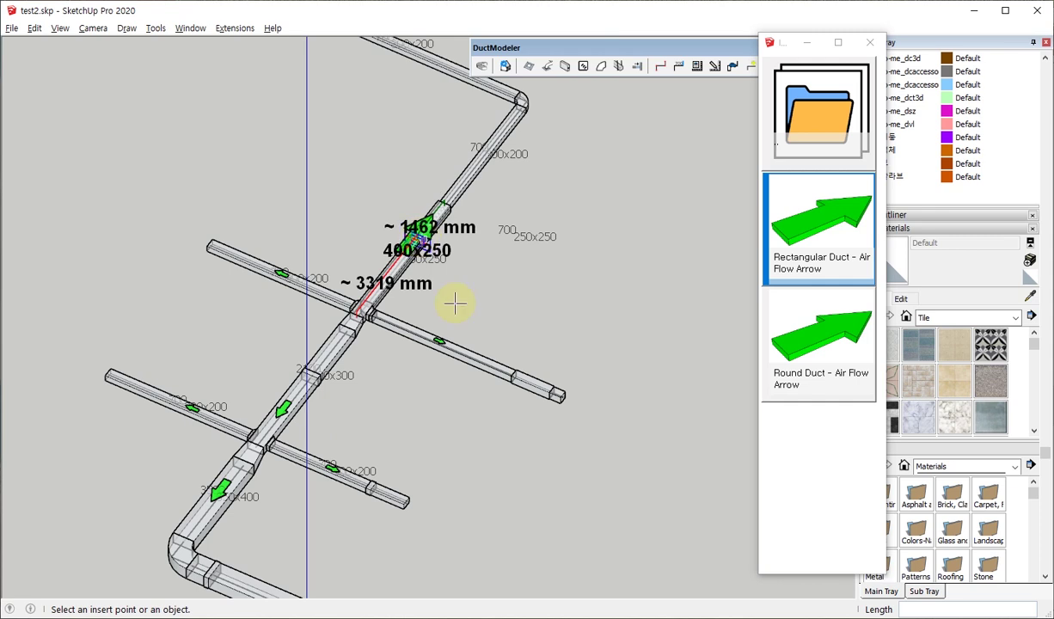
mouse_move(455, 303)
middle_mouse_down()
mouse_move(77, 369)
mouse_move(718, 377)
middle_mouse_up()
scroll(718, 377, "up", 2)
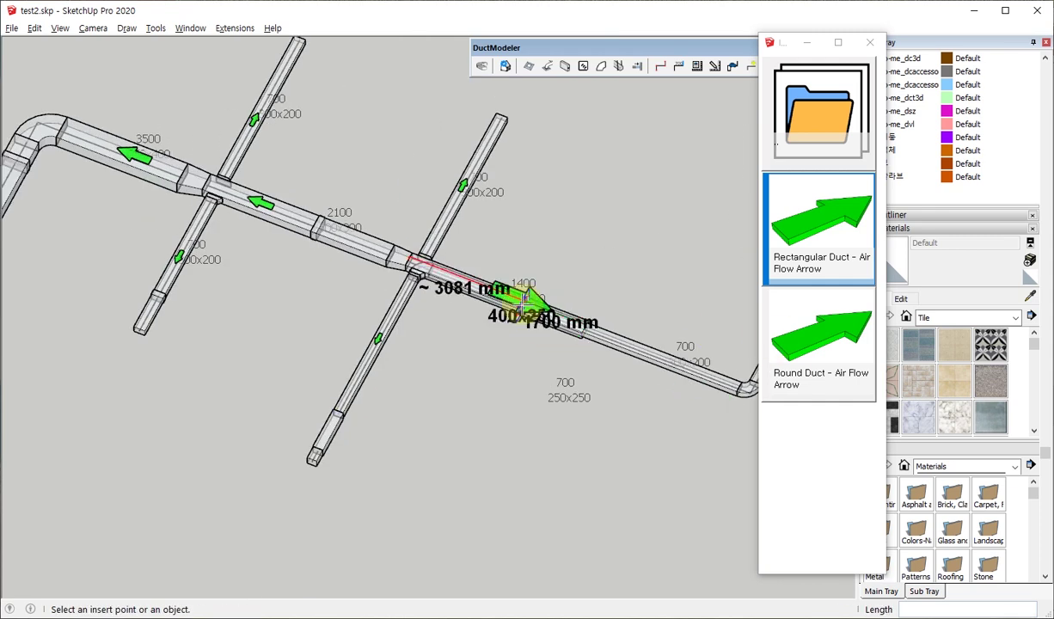
left_click(525, 306)
scroll(301, 349, "down", 3)
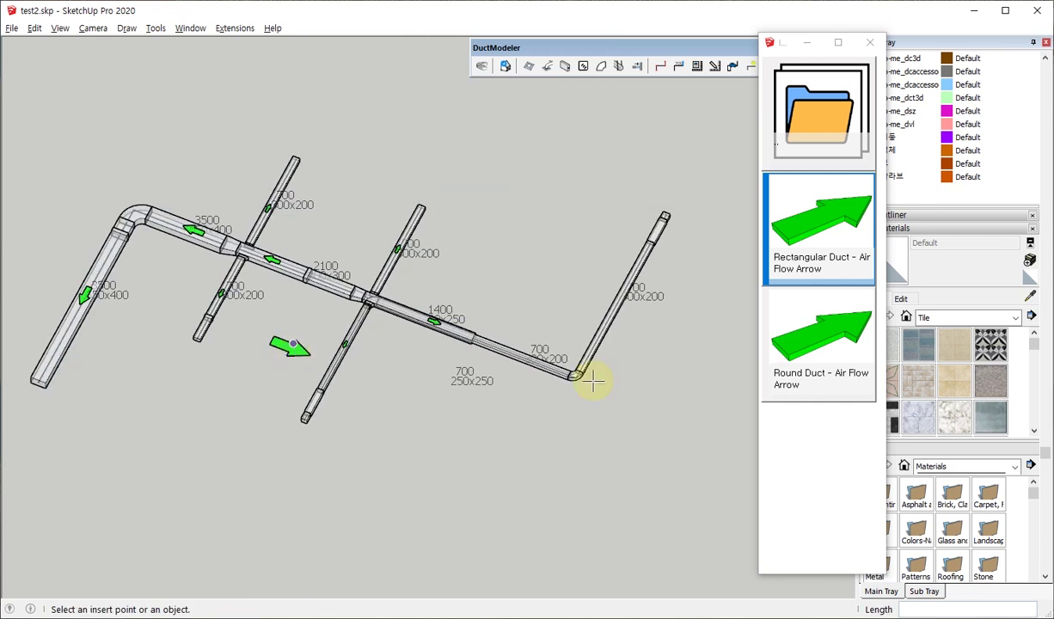
scroll(593, 376, "up", 3)
left_click(600, 294)
scroll(576, 318, "down", 3)
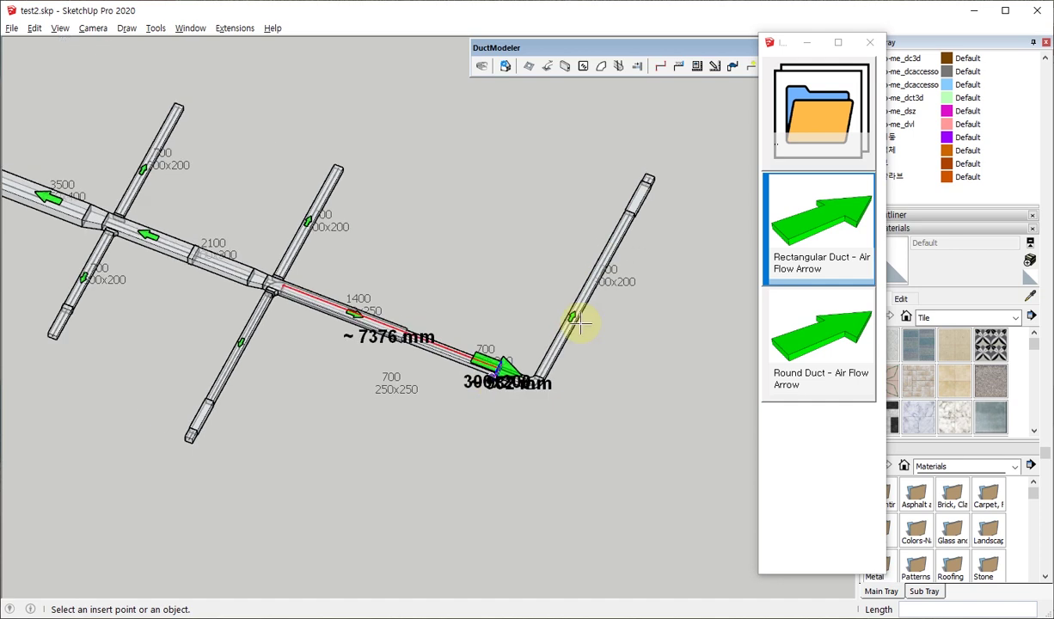
scroll(631, 215, "up", 2)
scroll(630, 215, "up", 2)
scroll(607, 250, "down", 2)
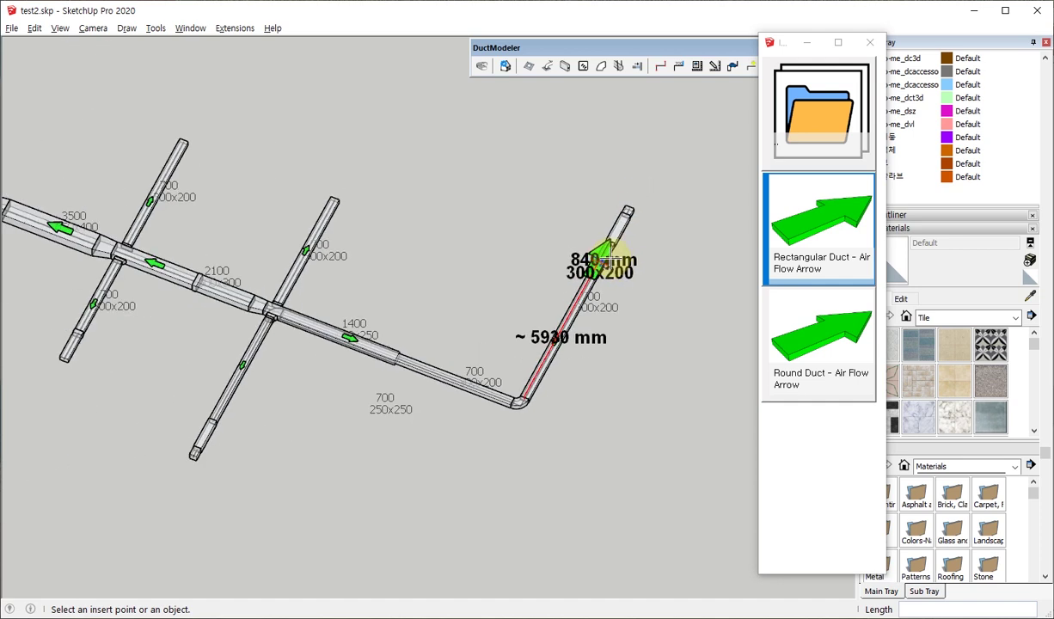
left_click(607, 250)
key("Escape")
- Orbit around the junction and pan toward the elbow and 3500 duct
scroll(250, 335, "up", 3)
mouse_move(217, 301)
middle_mouse_down()
mouse_move(379, 253)
mouse_move(530, 228)
mouse_move(306, 352)
mouse_move(393, 376)
mouse_move(473, 346)
middle_mouse_up()
scroll(530, 228, "down", 3)
scroll(393, 377, "up", 3)
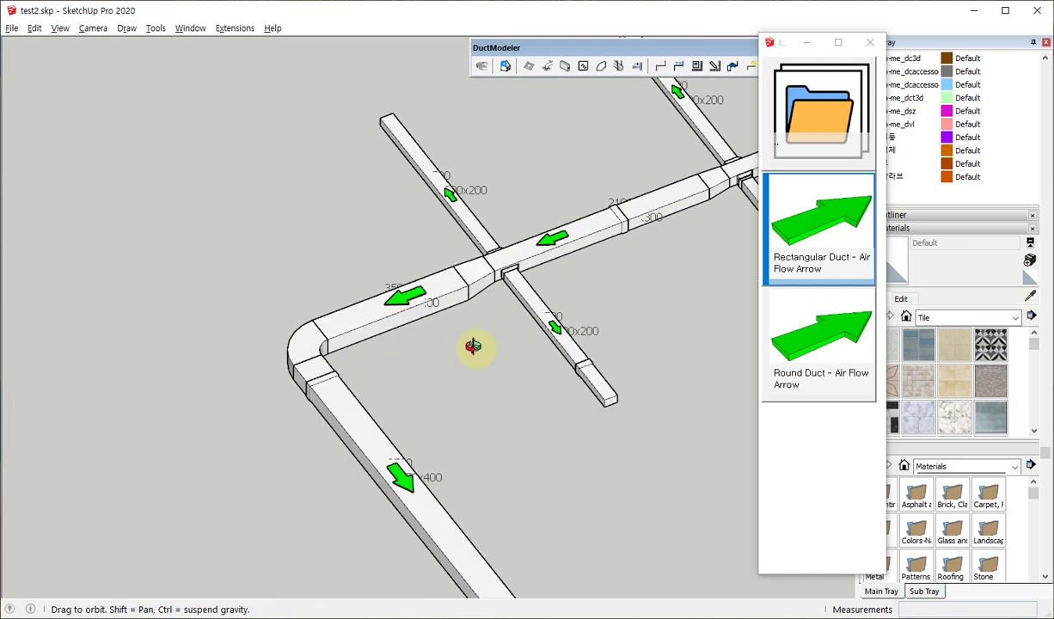
scroll(405, 313, "up", 3)
scroll(439, 258, "up", 3)
mouse_move(381, 323)
middle_mouse_down("shift")
mouse_move(337, 176)
mouse_move(361, 122)
mouse_move(348, 71)
middle_mouse_up("shift")
- Open the dynamic component options for the arrow on the 3500 duct
right_click(335, 59)
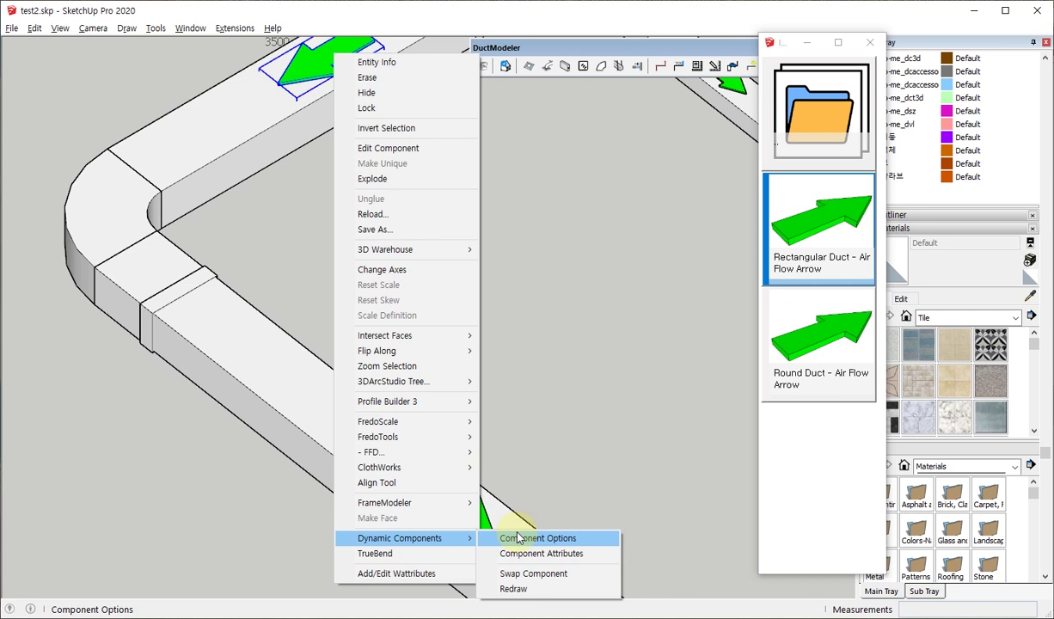
left_click(523, 538)
left_click_drag(551, 188, 574, 167)
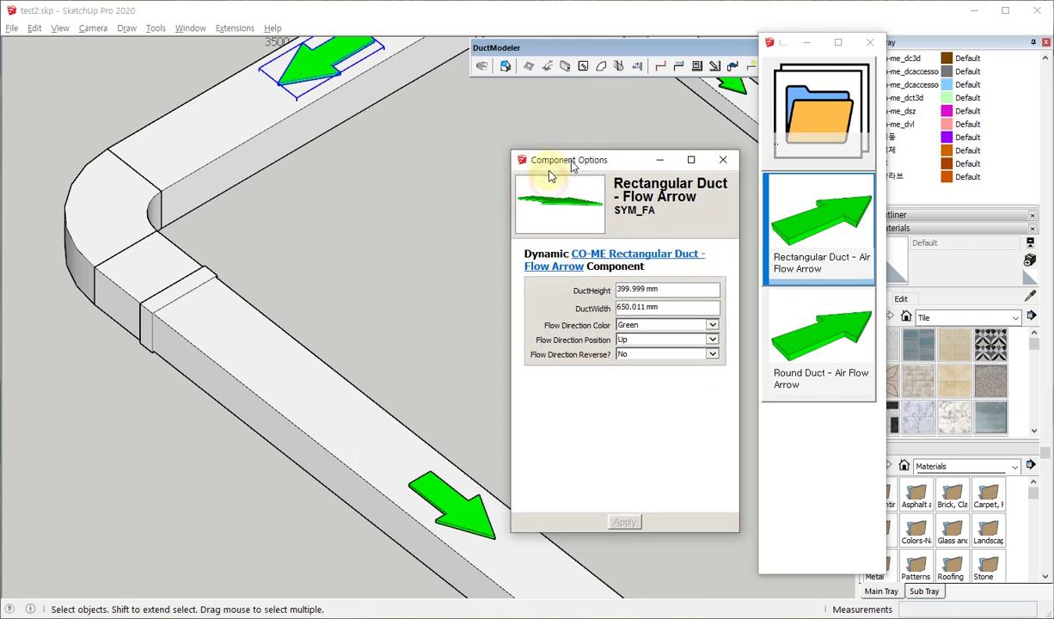
middle_click_drag(327, 64, 341, 236, "shift")
scroll(348, 203, "up", 3)
scroll(348, 203, "up", 1)
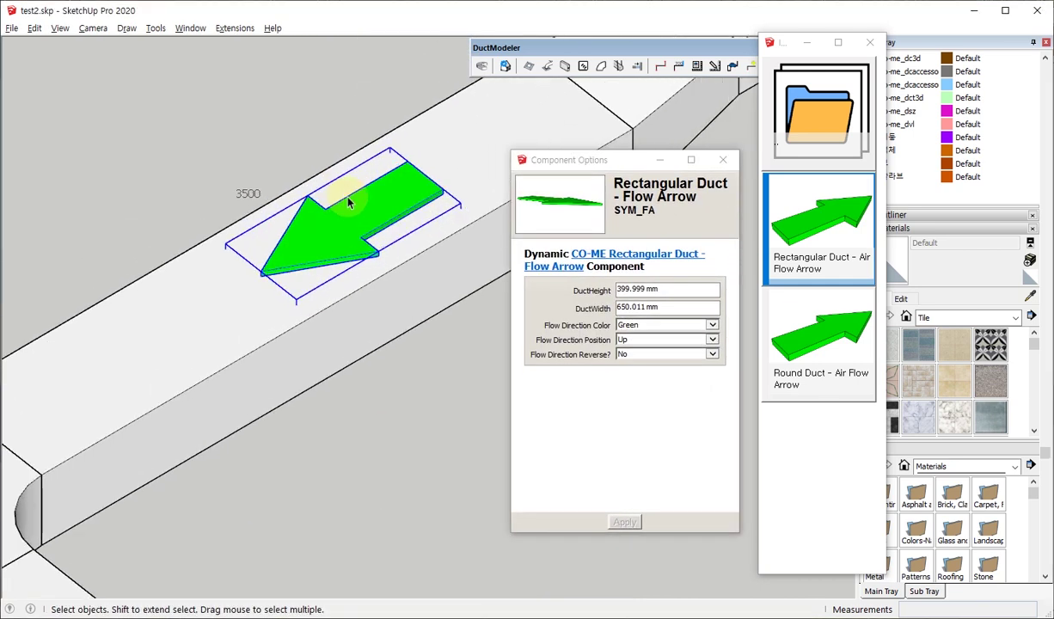
- Set the flow arrow colour to Blue and apply it
left_click(713, 327)
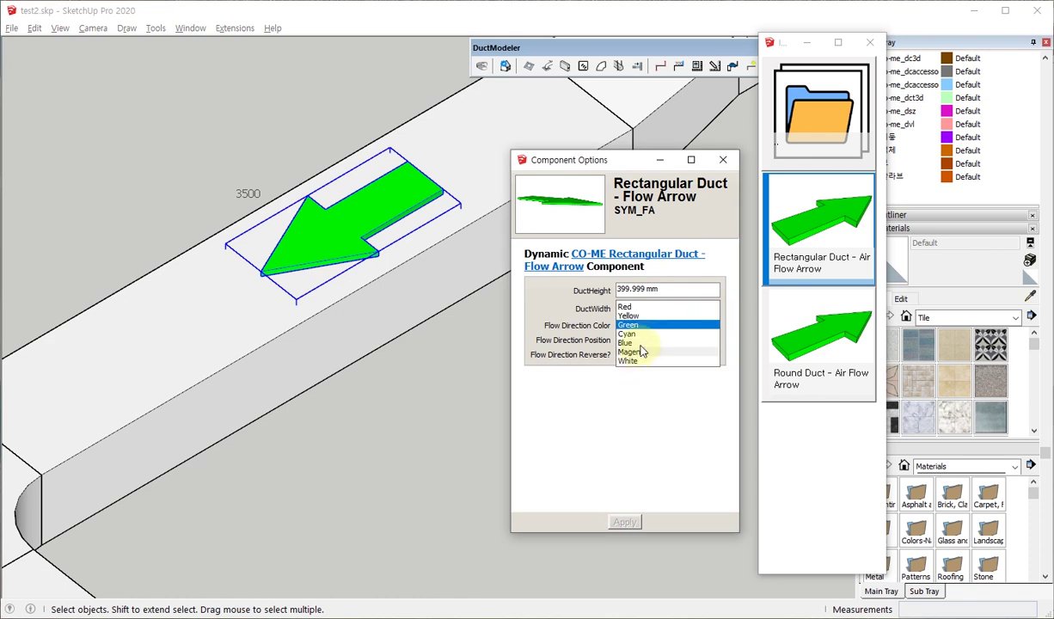
left_click(641, 346)
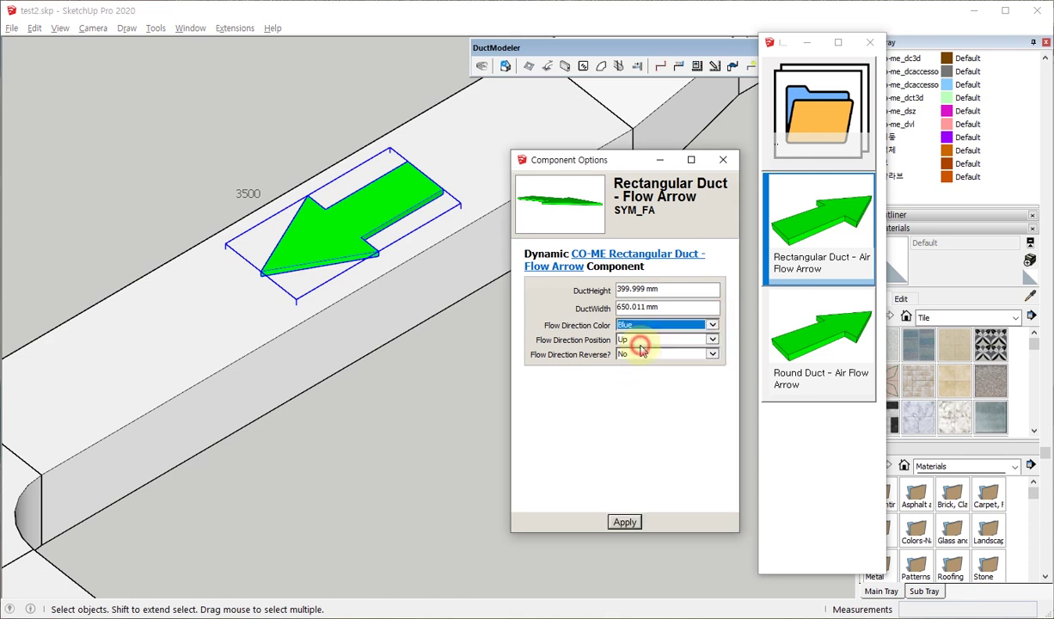
left_click(622, 523)
middle_click_drag(316, 300, 470, 313)
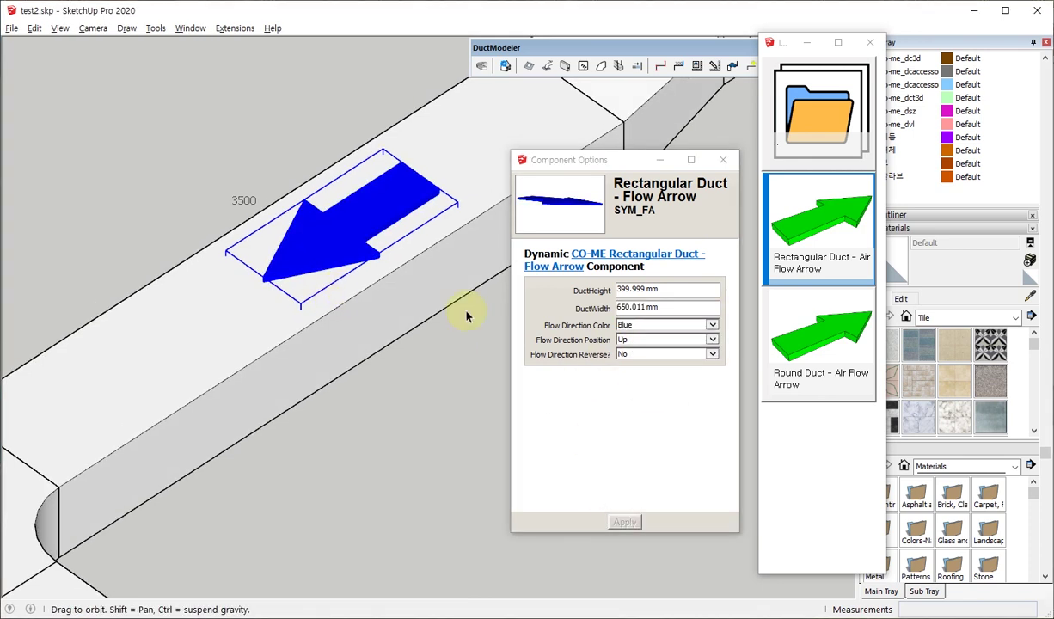
- Try the arrow position as Right, then as Left
left_click(713, 340)
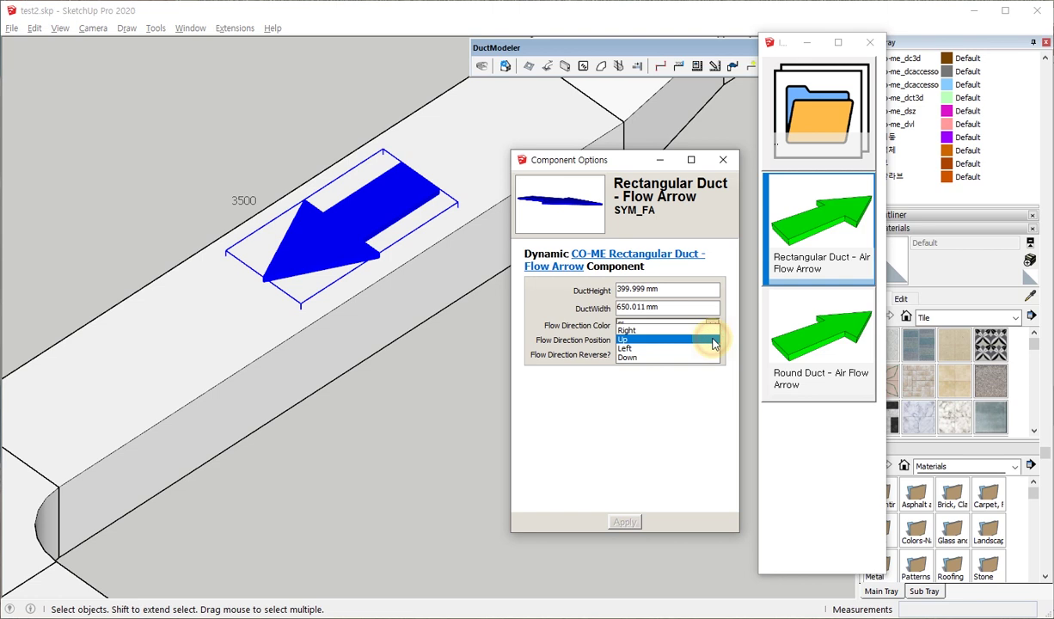
left_click(626, 330)
left_click(624, 522)
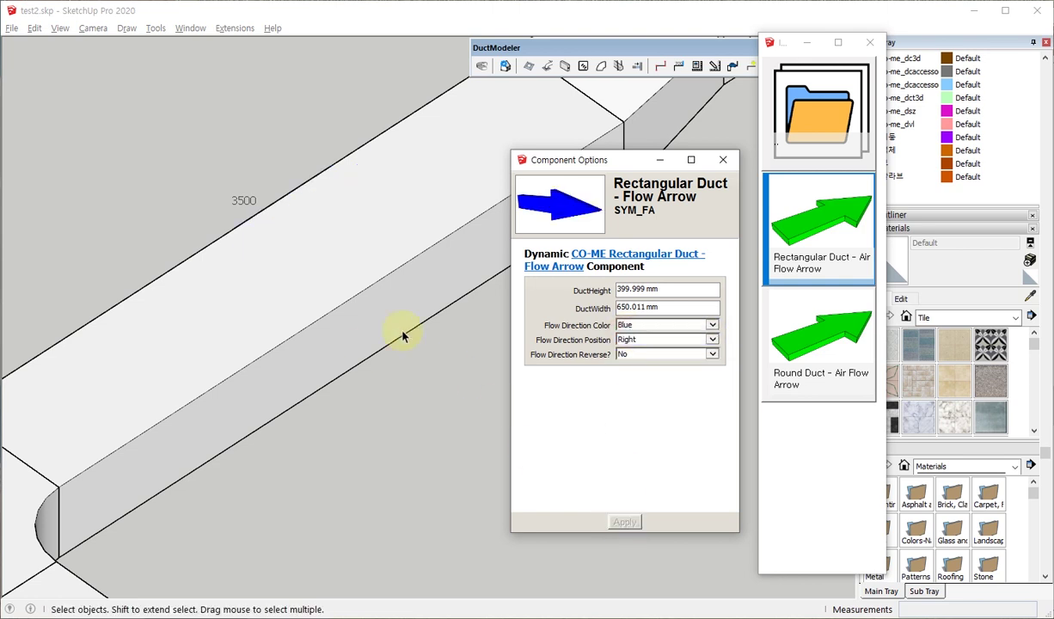
mouse_move(402, 336)
middle_mouse_down()
mouse_move(852, 255)
mouse_move(864, 348)
mouse_move(679, 344)
middle_mouse_up()
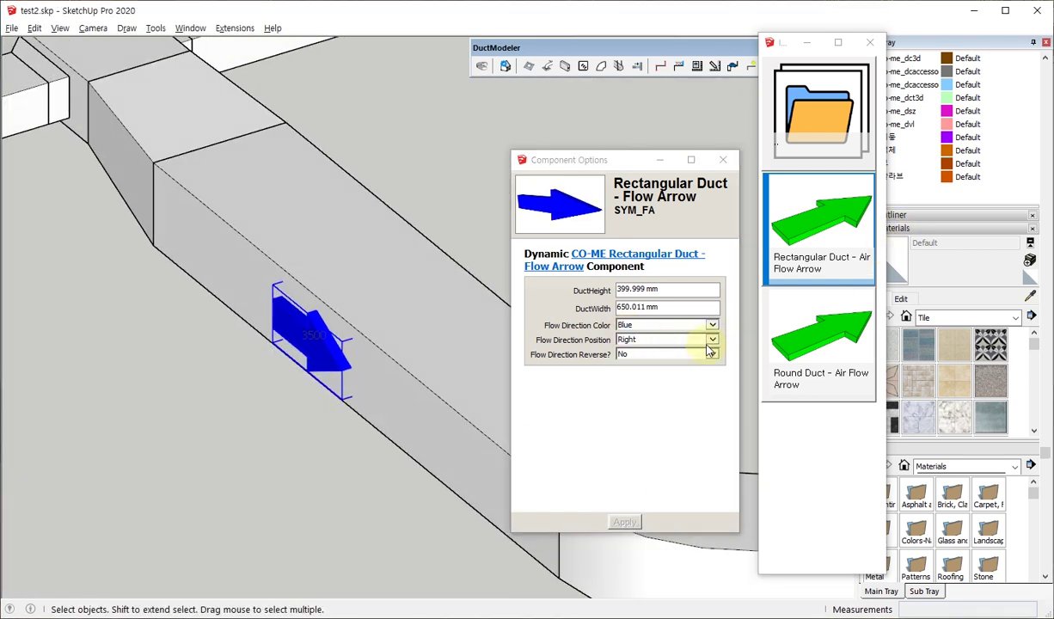
left_click(712, 340)
left_click(630, 360)
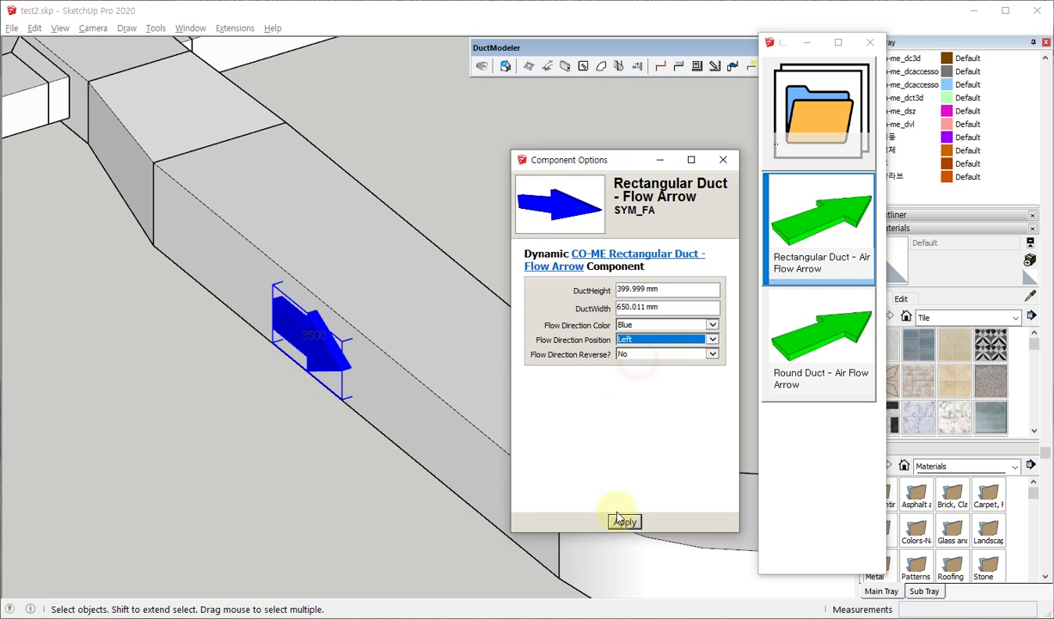
left_click(624, 522)
mouse_move(393, 294)
middle_mouse_down()
mouse_move(271, 282)
mouse_move(679, 334)
middle_mouse_up()
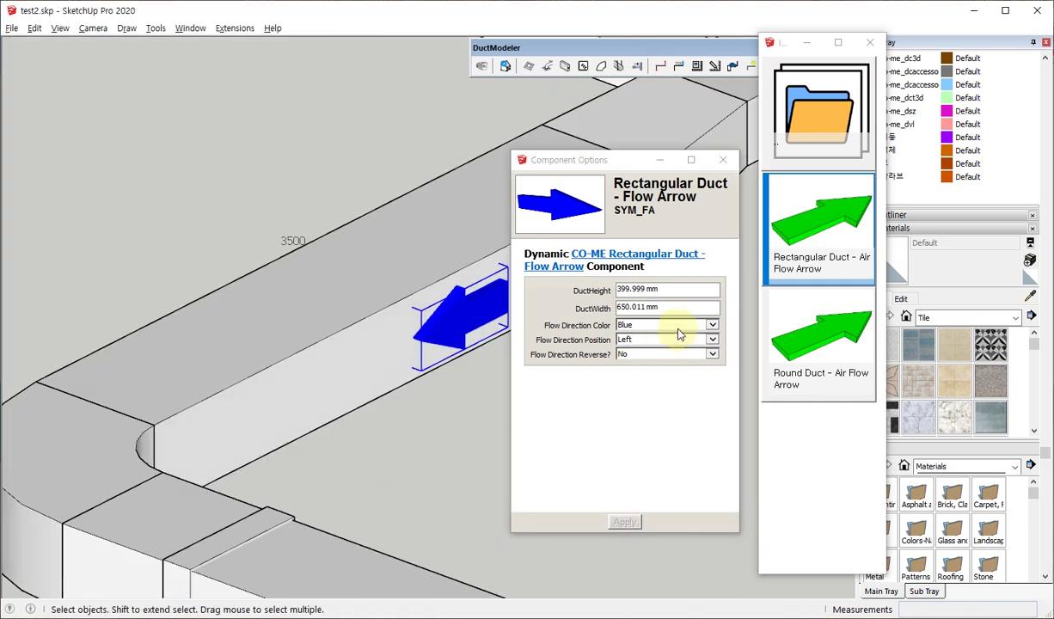
- Try the Down arrow position, then set the arrow back to Up
left_click(712, 340)
left_click(631, 357)
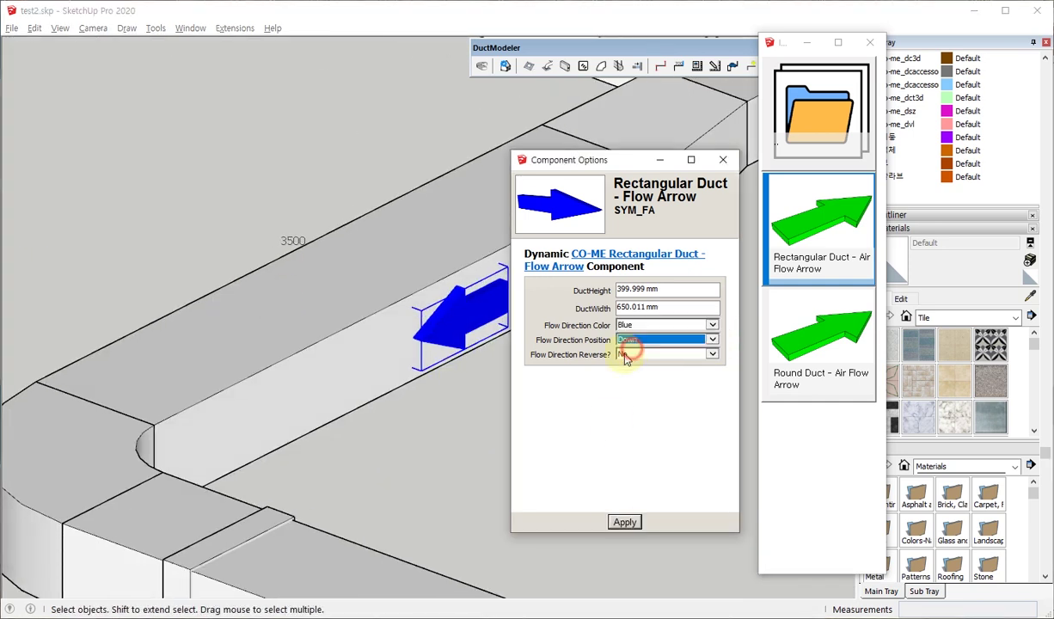
left_click(624, 522)
mouse_move(624, 520)
middle_mouse_down()
mouse_move(288, 247)
mouse_move(313, 28)
mouse_move(376, 528)
middle_mouse_up()
left_click(713, 342)
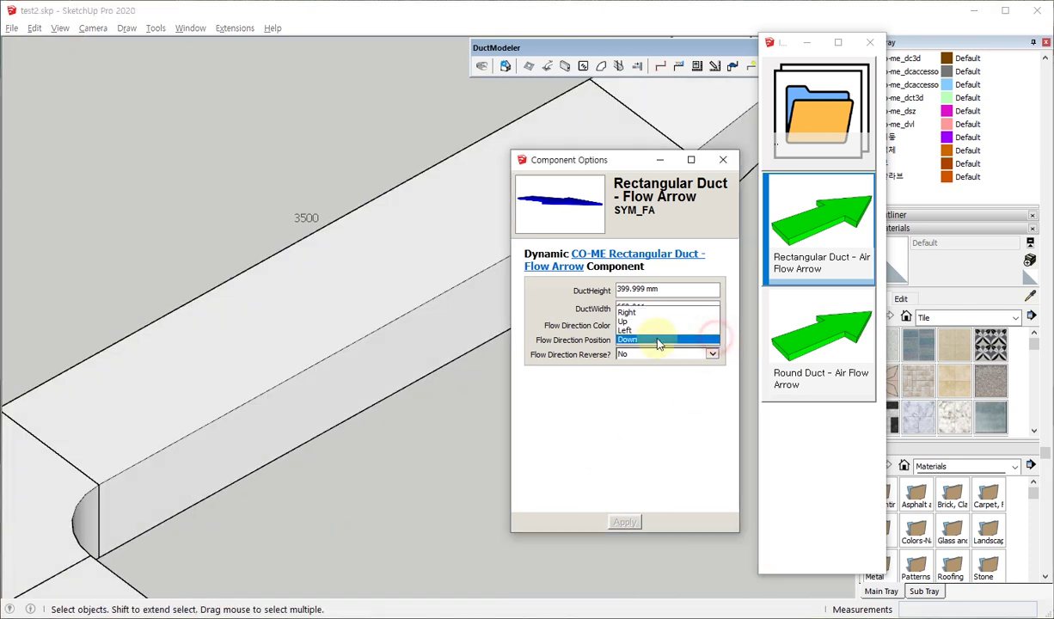
left_click(637, 312)
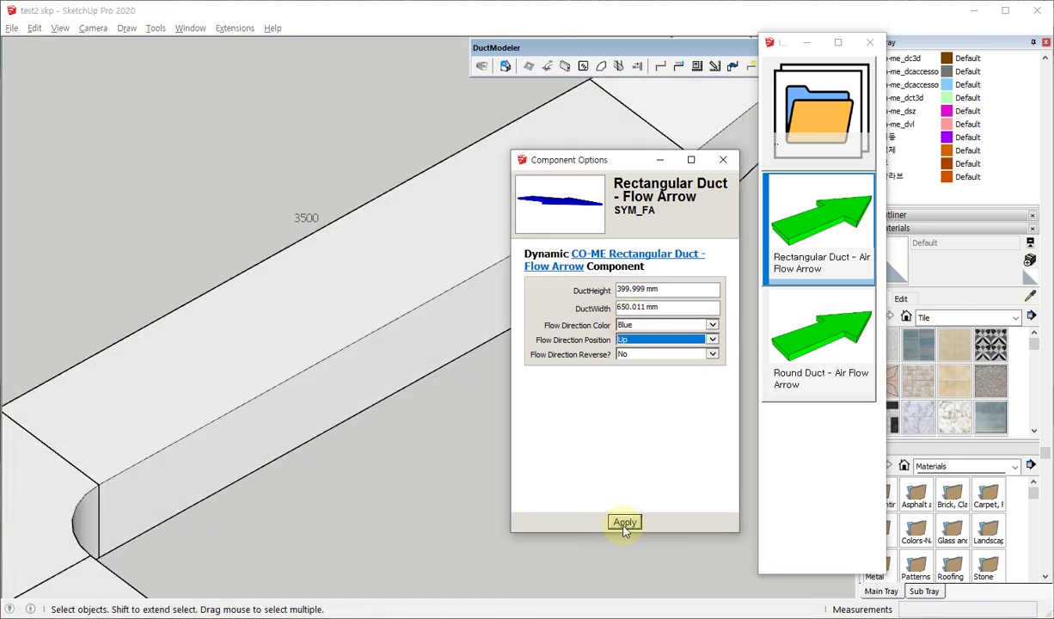
left_click(625, 522)
- Set Flow Direction Reverse to Yes, then back to No, and close the options
scroll(344, 396, "down", 3)
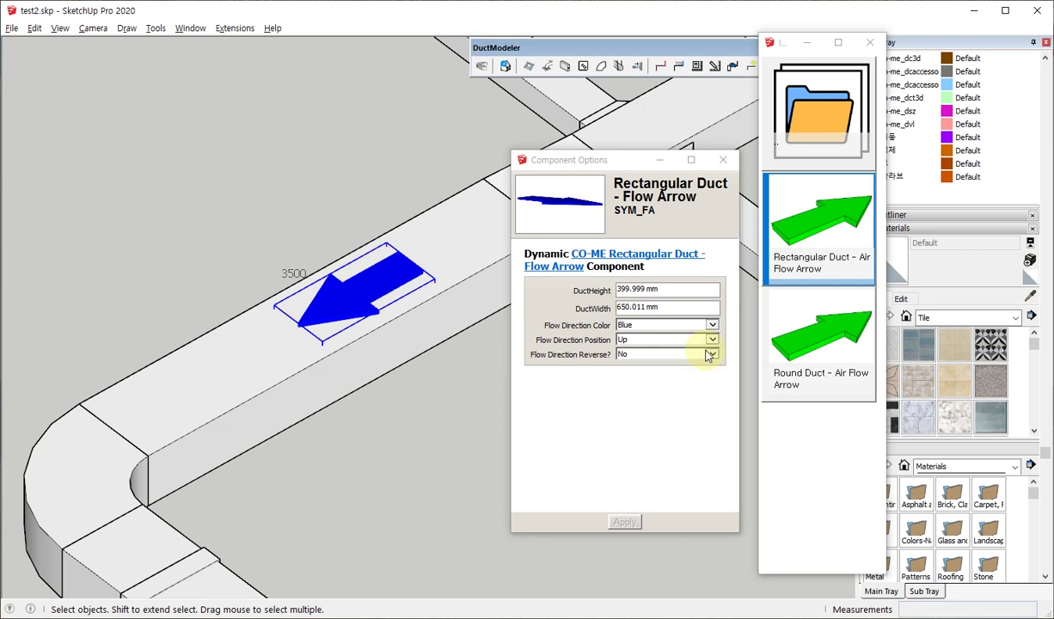
left_click(714, 354)
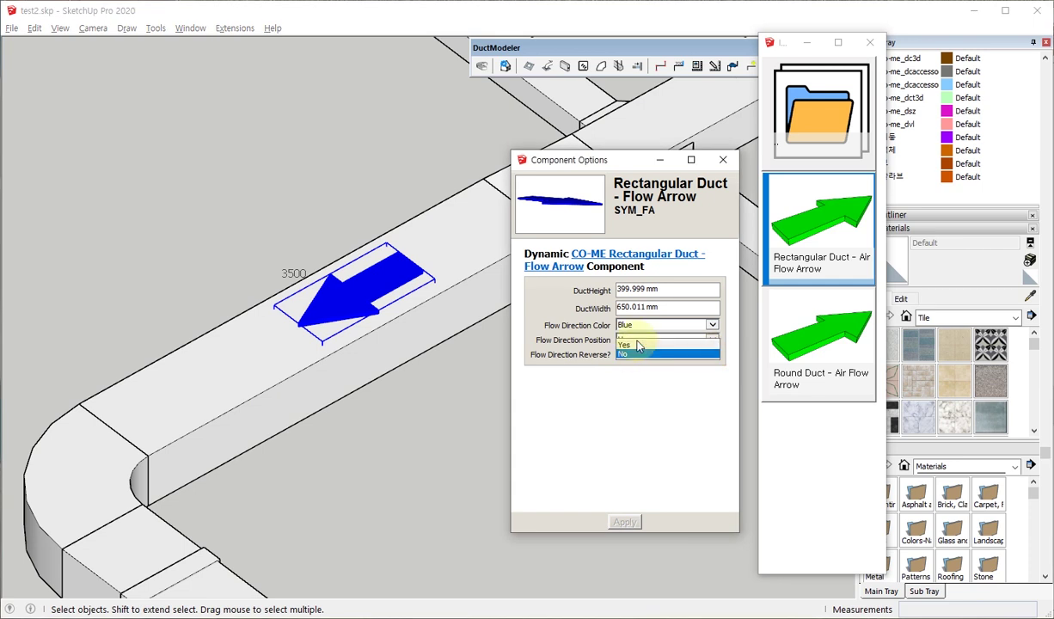
left_click(635, 344)
left_click(627, 522)
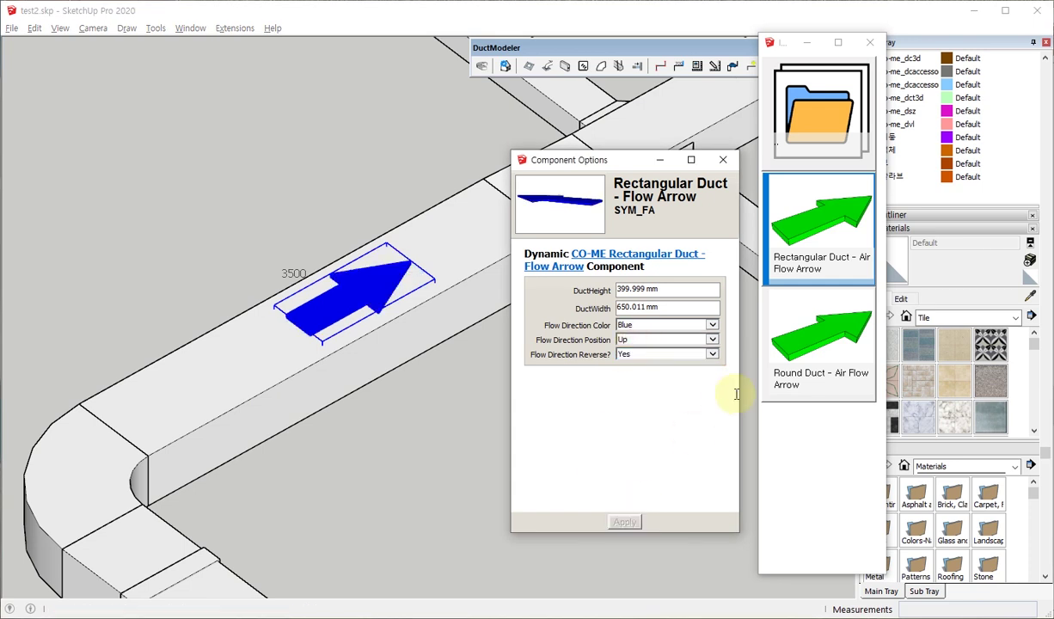
left_click(713, 355)
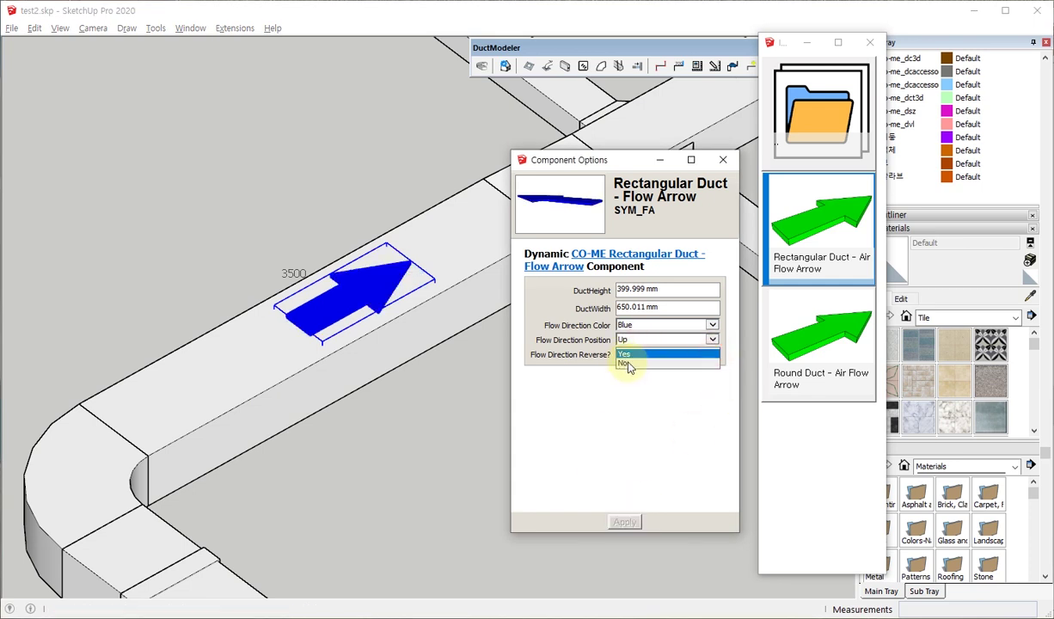
left_click(627, 363)
left_click(624, 522)
scroll(310, 357, "down", 2)
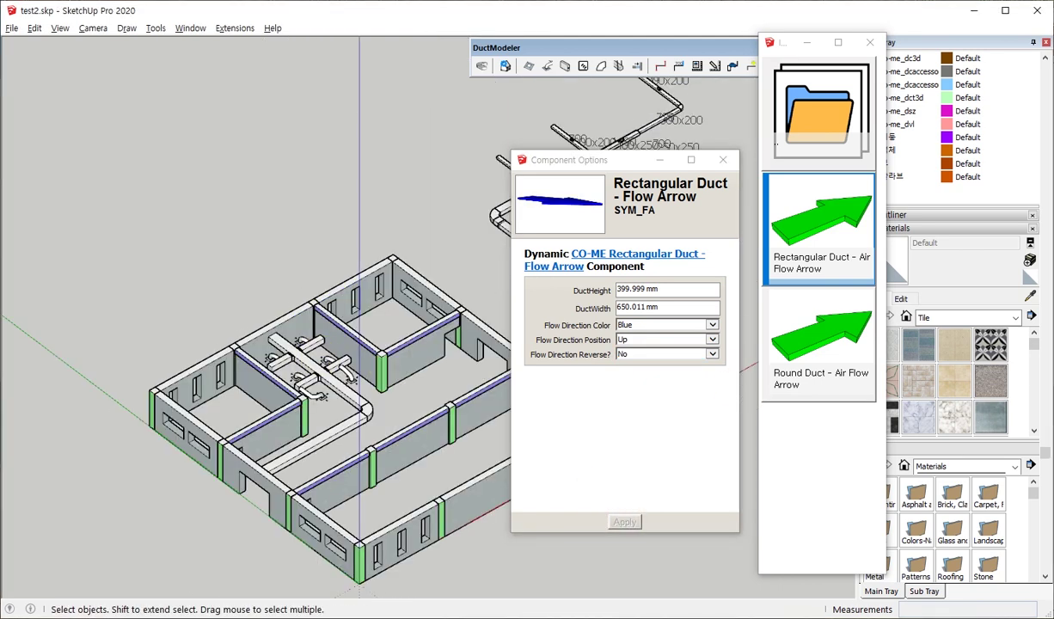
left_click(722, 162)
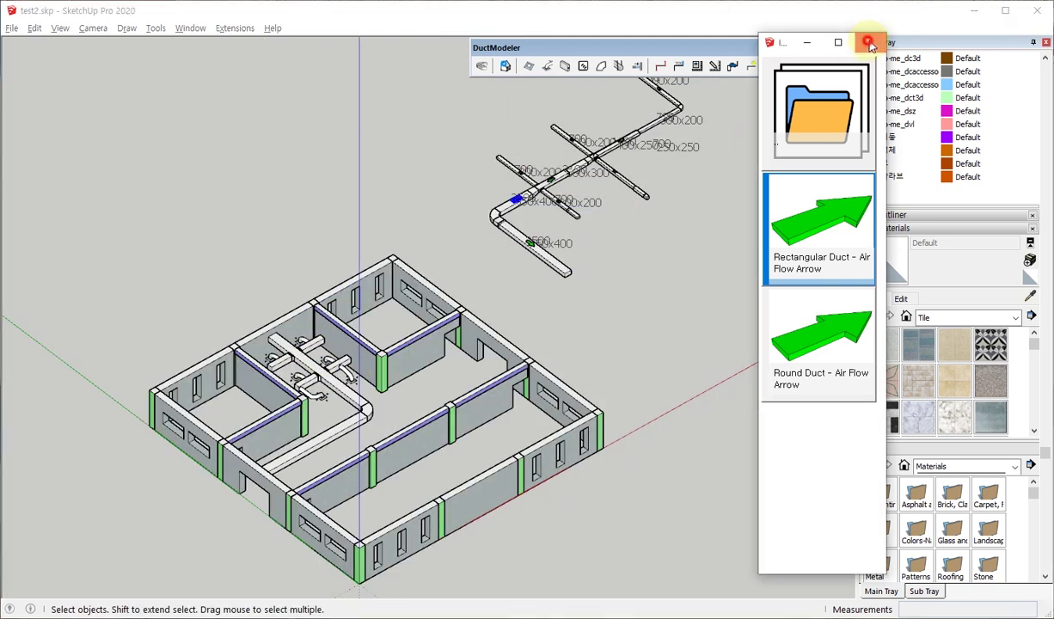
- Close the component browser and use DrawDuct-Vanes to turn the corner into a vaned square elbow
left_click(871, 42)
scroll(494, 126, "up", 3)
scroll(507, 123, "up", 2)
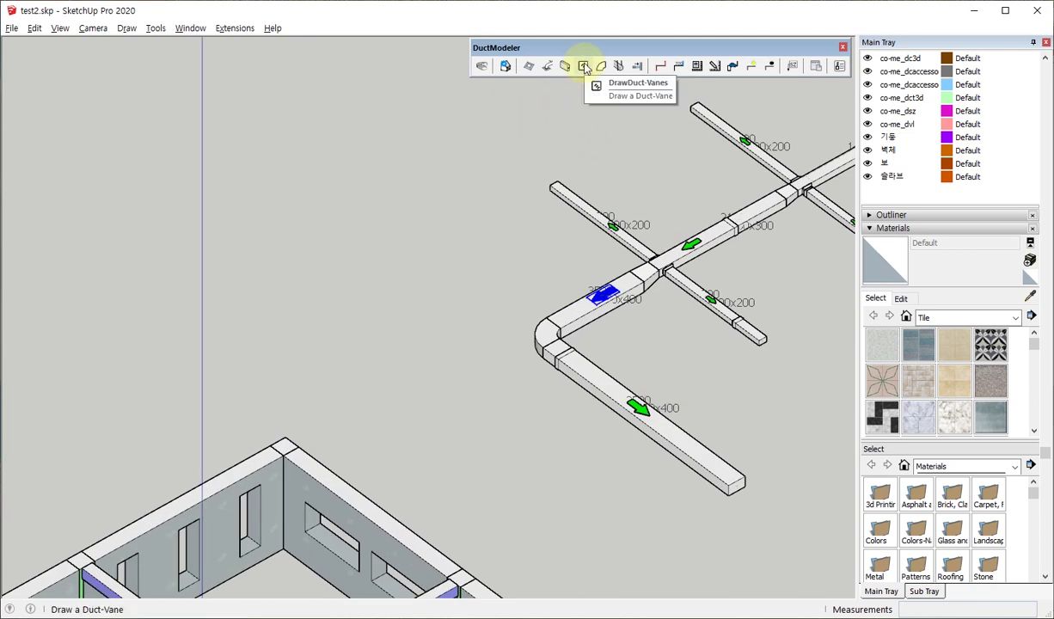
left_click(584, 68)
scroll(414, 405, "up", 2)
scroll(542, 400, "up", 2)
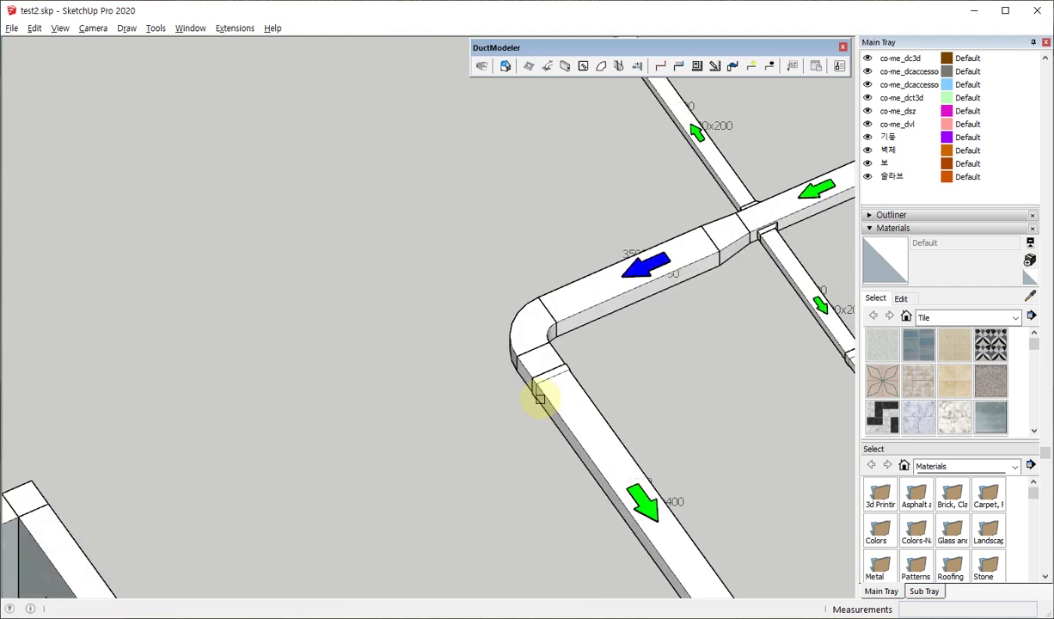
scroll(625, 304, "up", 2)
middle_click_drag(624, 304, 500, 409)
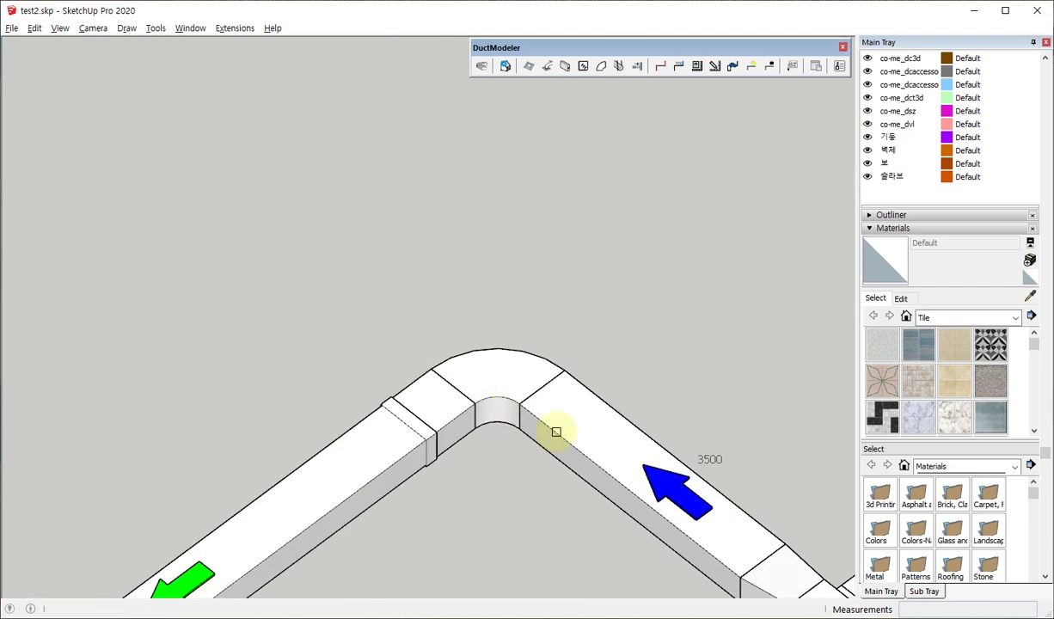
left_click(447, 415)
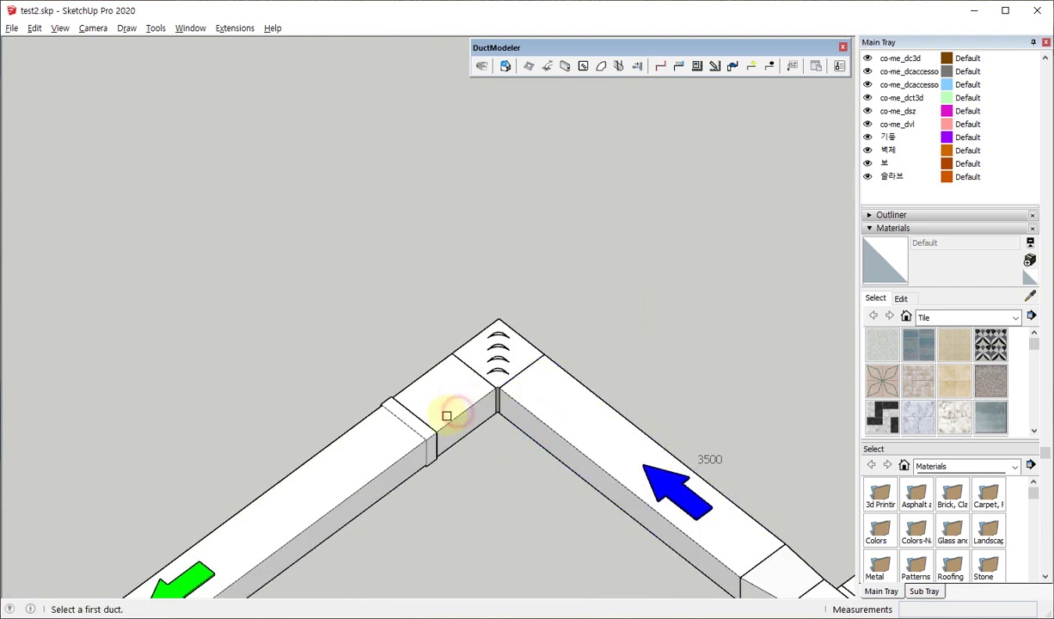
mouse_move(360, 432)
middle_mouse_down()
mouse_move(527, 393)
mouse_move(661, 214)
middle_mouse_up()
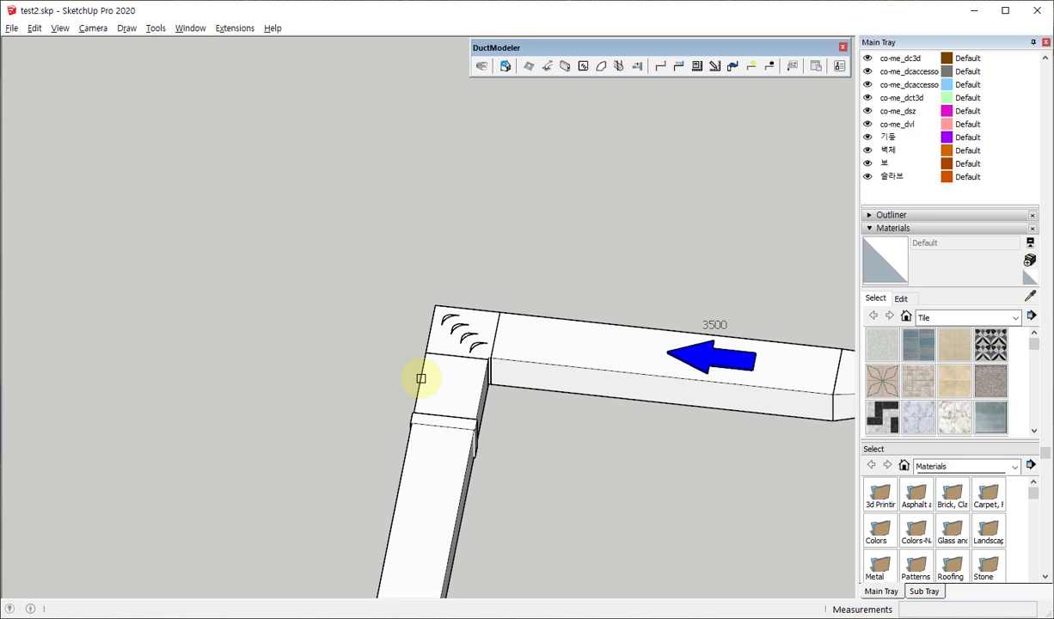
middle_click_drag(420, 378, 425, 317)
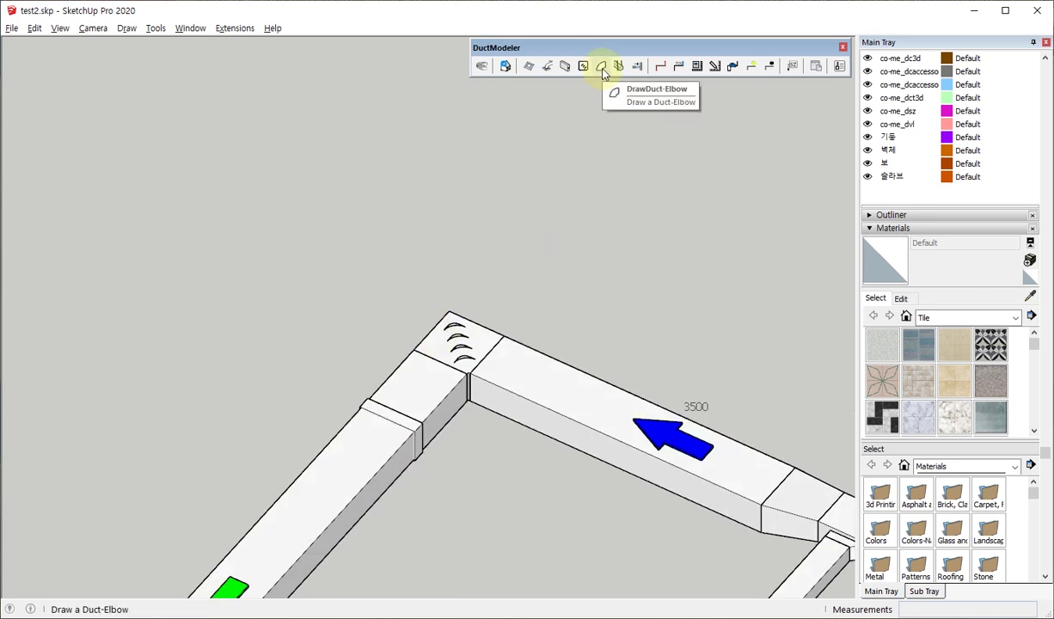
- Join the blue-arrow duct and the corner duct with a rounded elbow using DrawDuct-Elbow
left_click(602, 68)
left_click(536, 404)
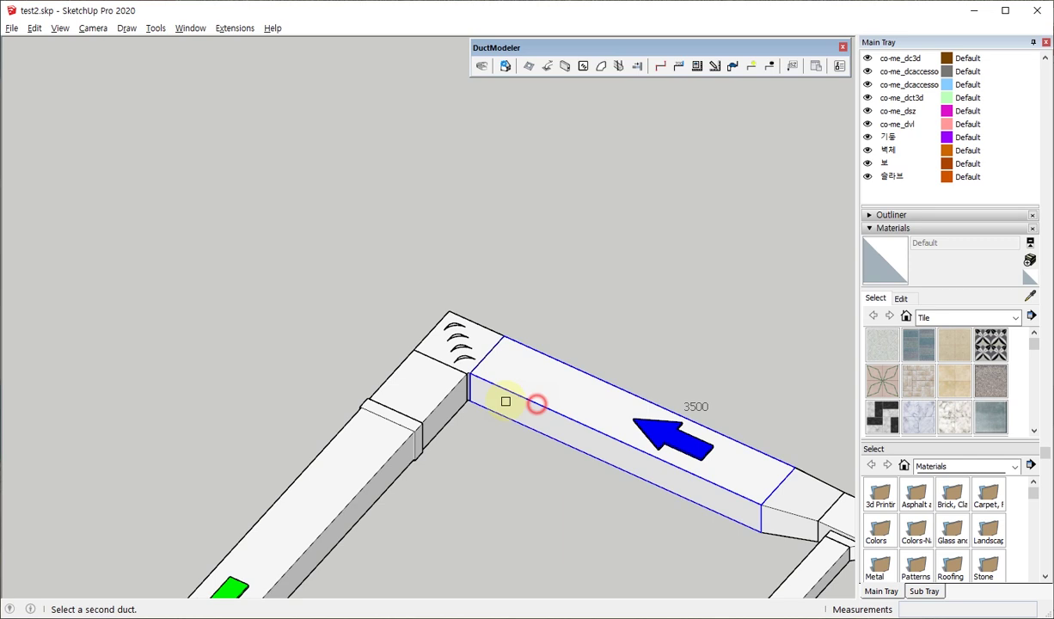
left_click(441, 396)
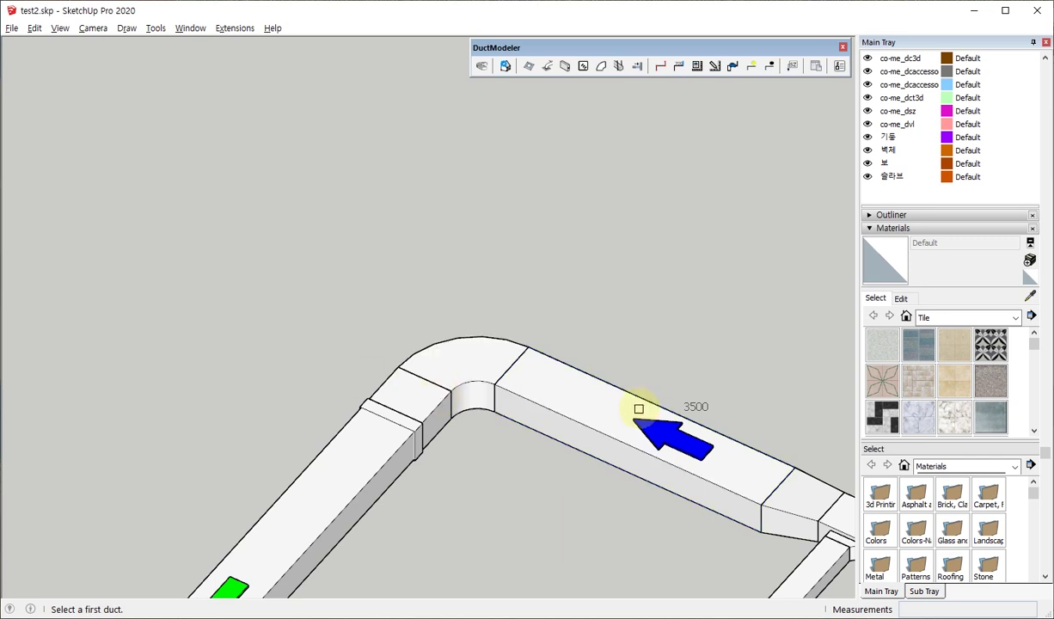
middle_click_drag(309, 417, 700, 421)
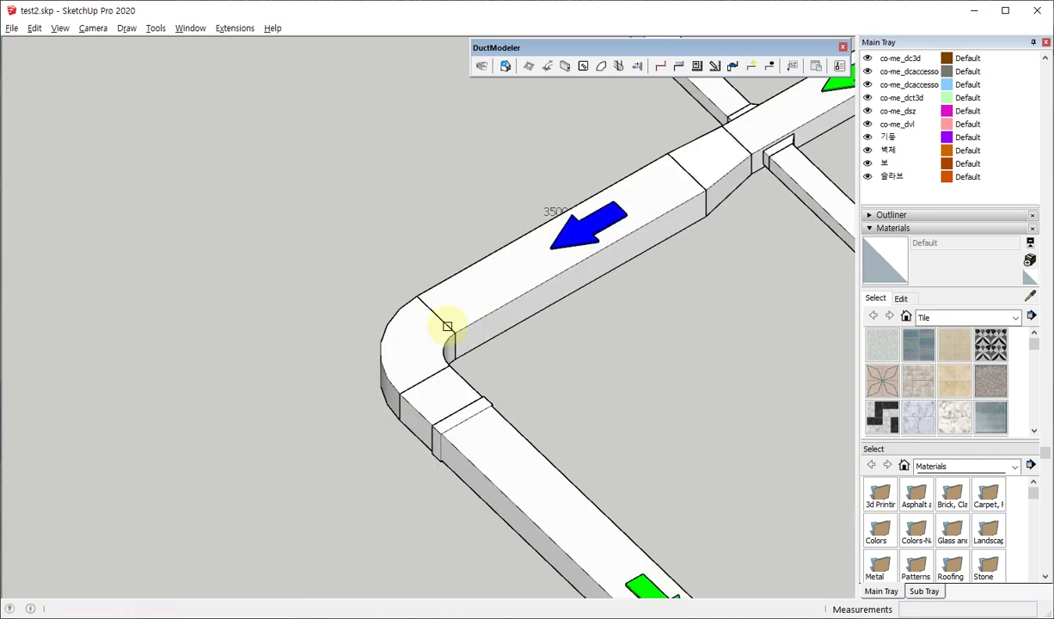
mouse_move(528, 183)
middle_mouse_down()
mouse_move(330, 287)
mouse_move(266, 287)
mouse_move(406, 296)
mouse_move(527, 105)
middle_mouse_up()
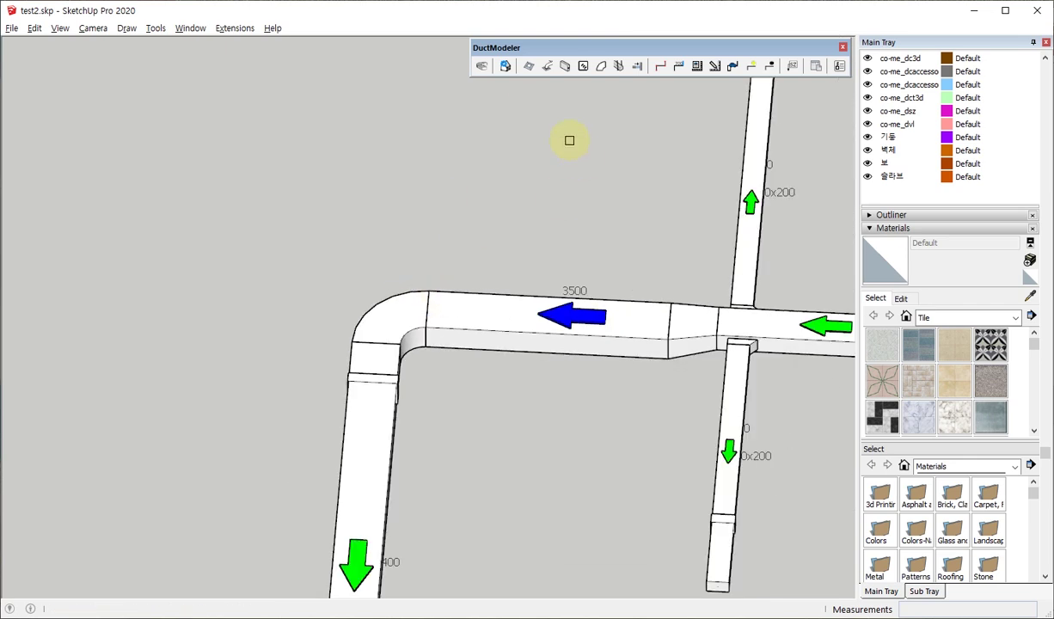
- Add turning vanes to the corner, then rejoin both ducts with a rounded elbow
left_click(584, 67)
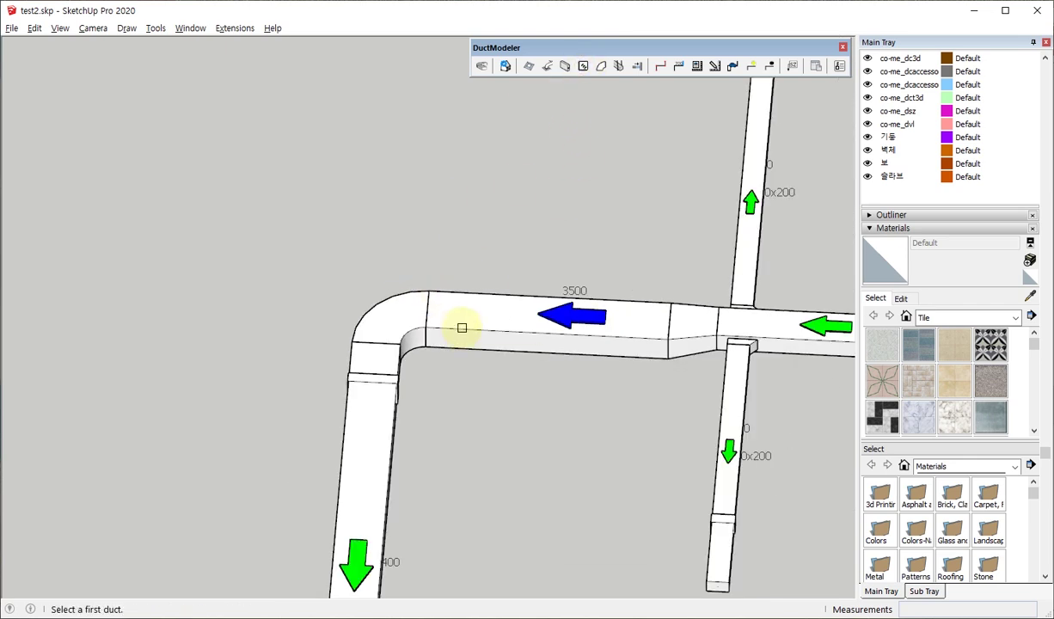
left_click(462, 328)
left_click(392, 421)
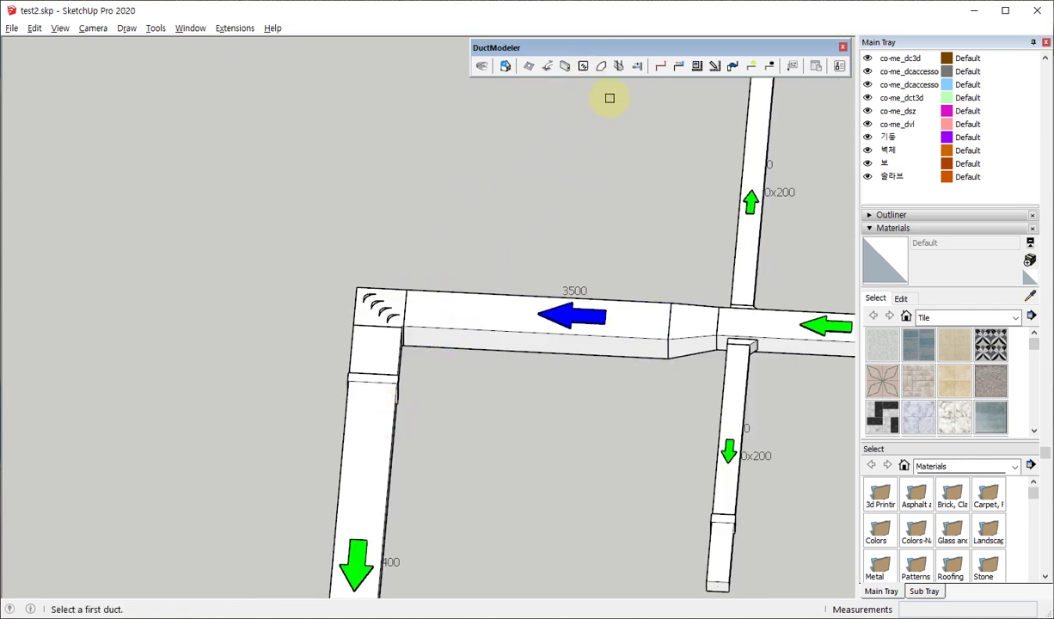
left_click(473, 326)
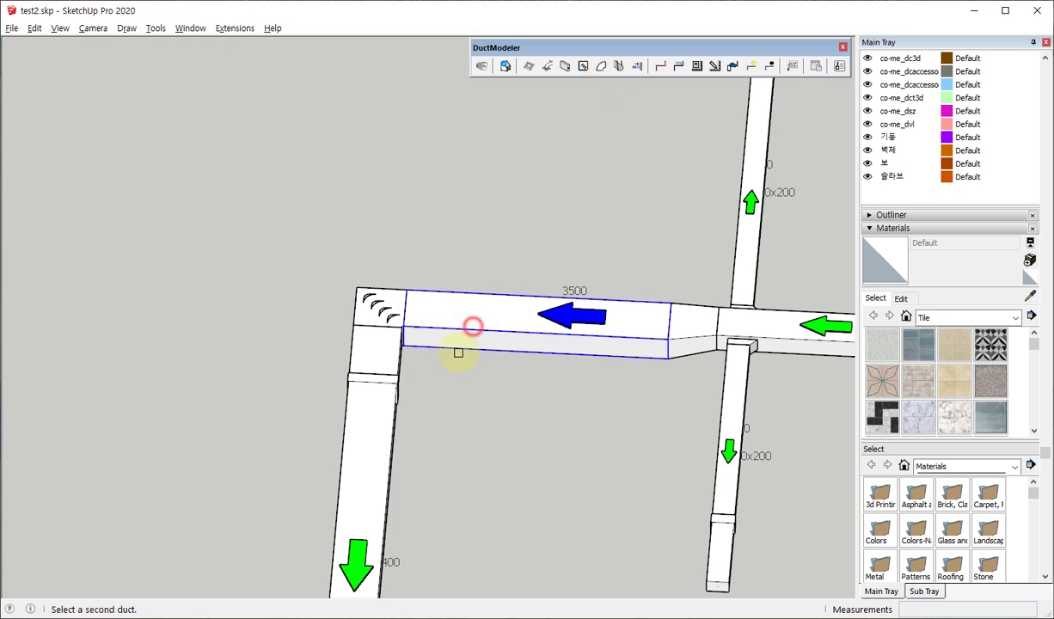
left_click(394, 421)
middle_click_drag(393, 419, 459, 290)
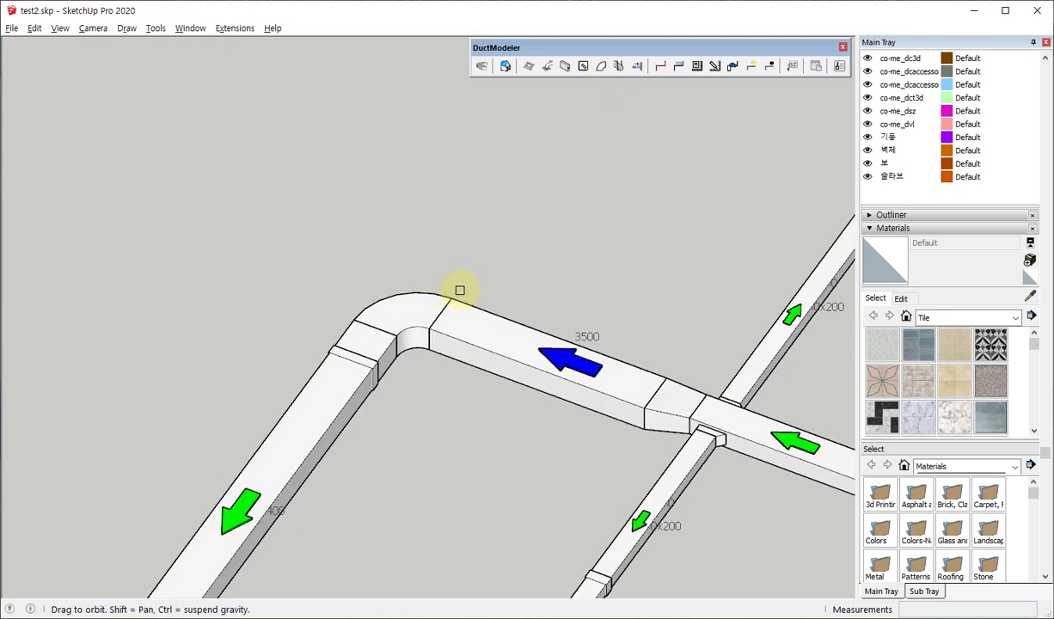
scroll(435, 308, "up", 3)
scroll(430, 340, "up", 2)
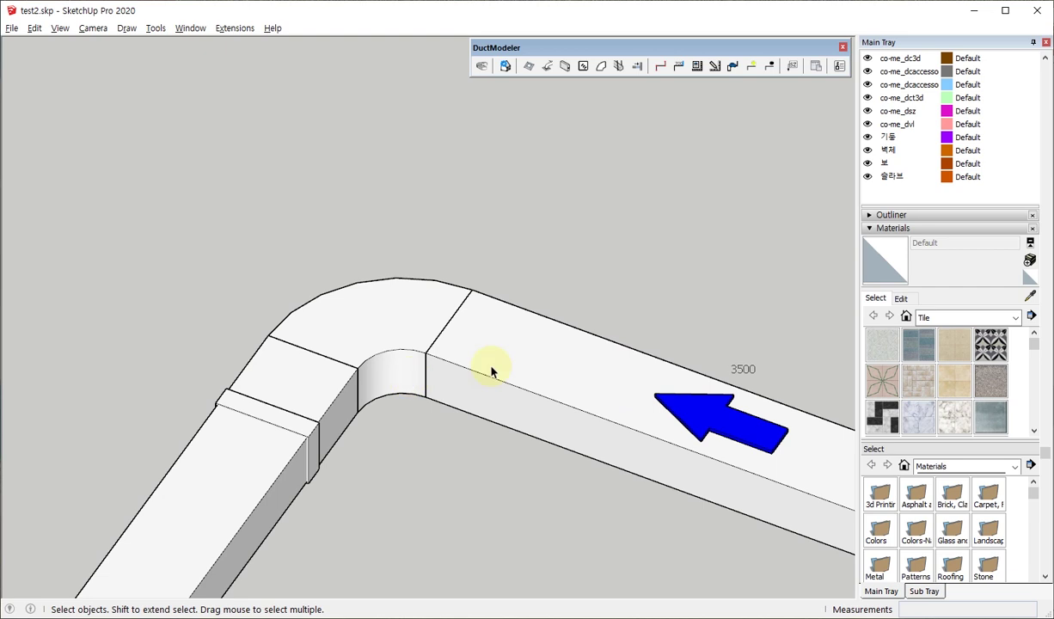
scroll(507, 318, "down", 1)
scroll(584, 241, "down", 2)
scroll(688, 228, "down", 3)
scroll(654, 284, "down", 2)
- Open the Hanger dialog and select Hanger_L1 with 2750 mm anchor elevation
scroll(563, 340, "up", 3)
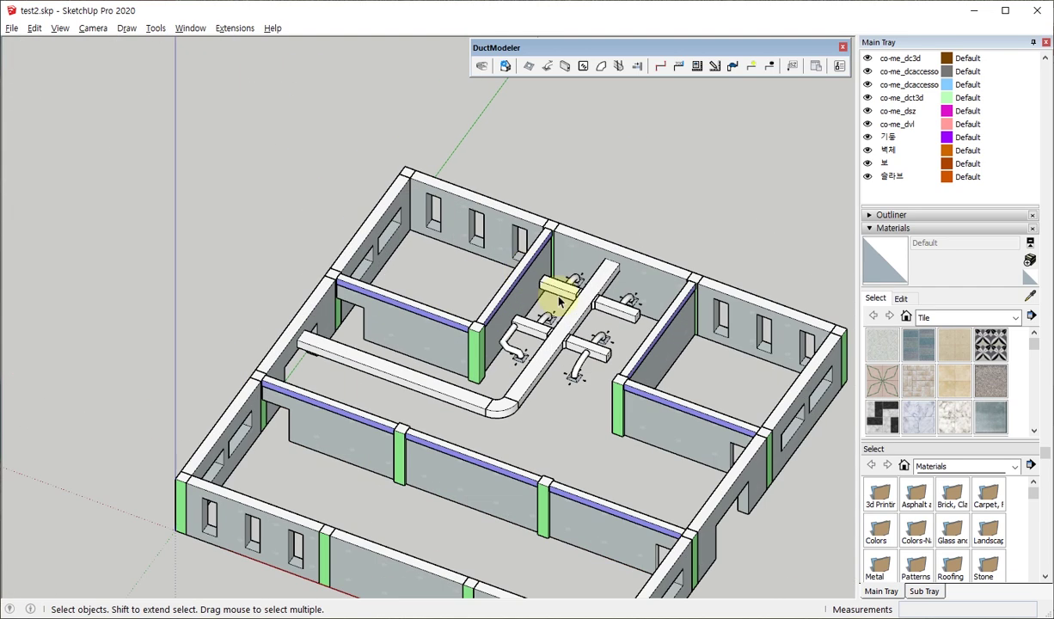
scroll(560, 294, "up", 3)
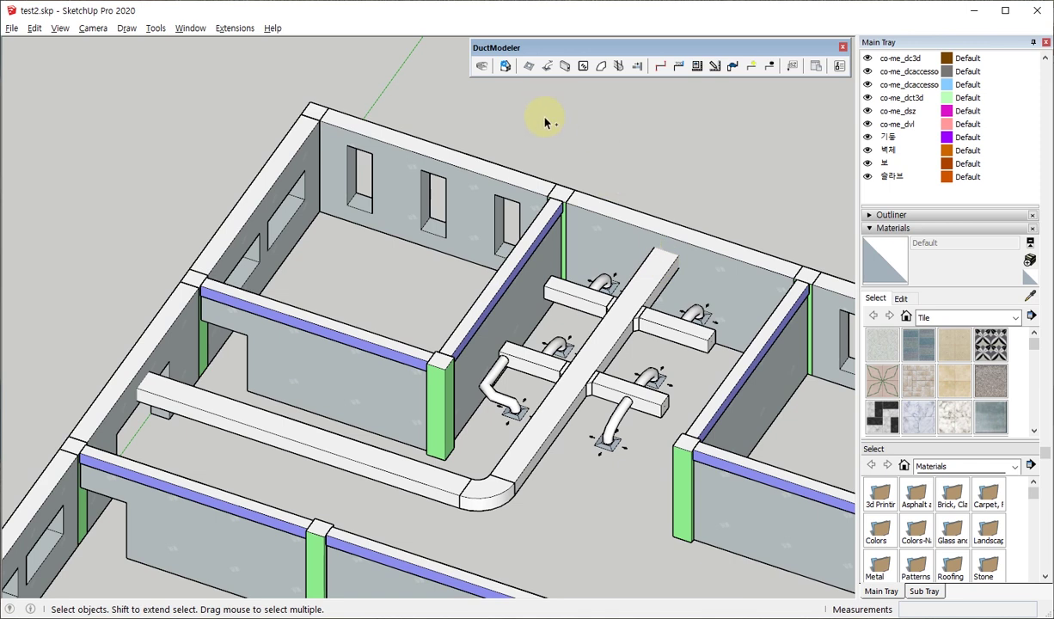
left_click(619, 68)
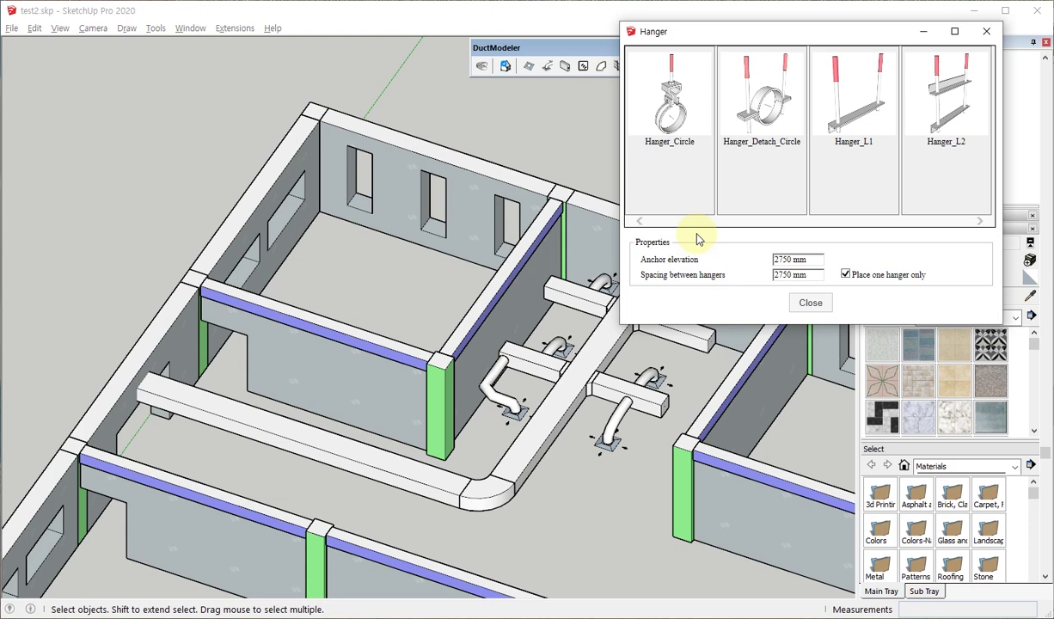
left_click(841, 117)
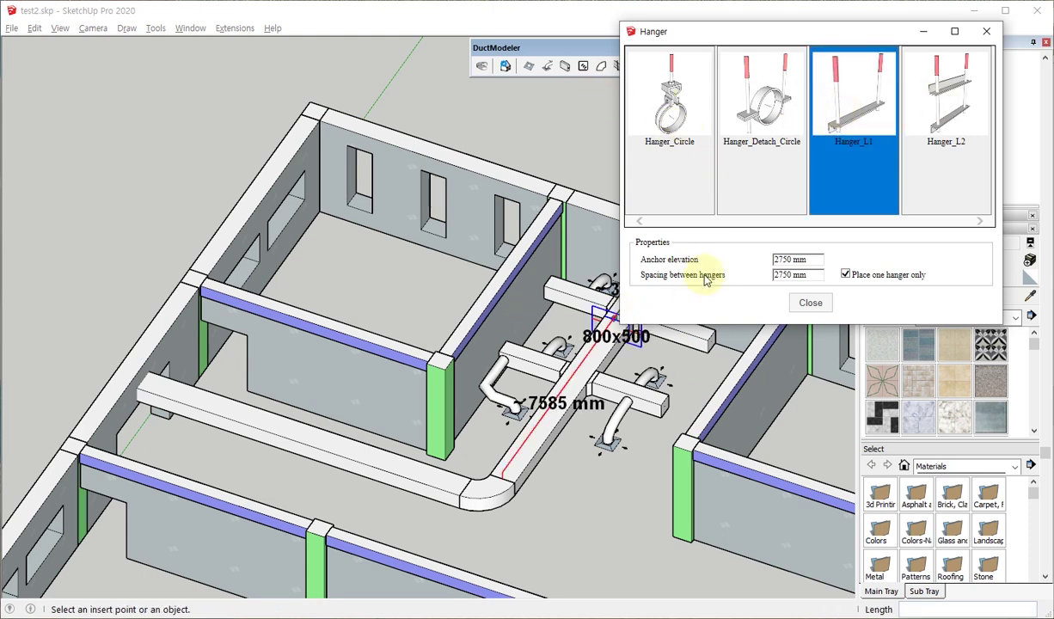
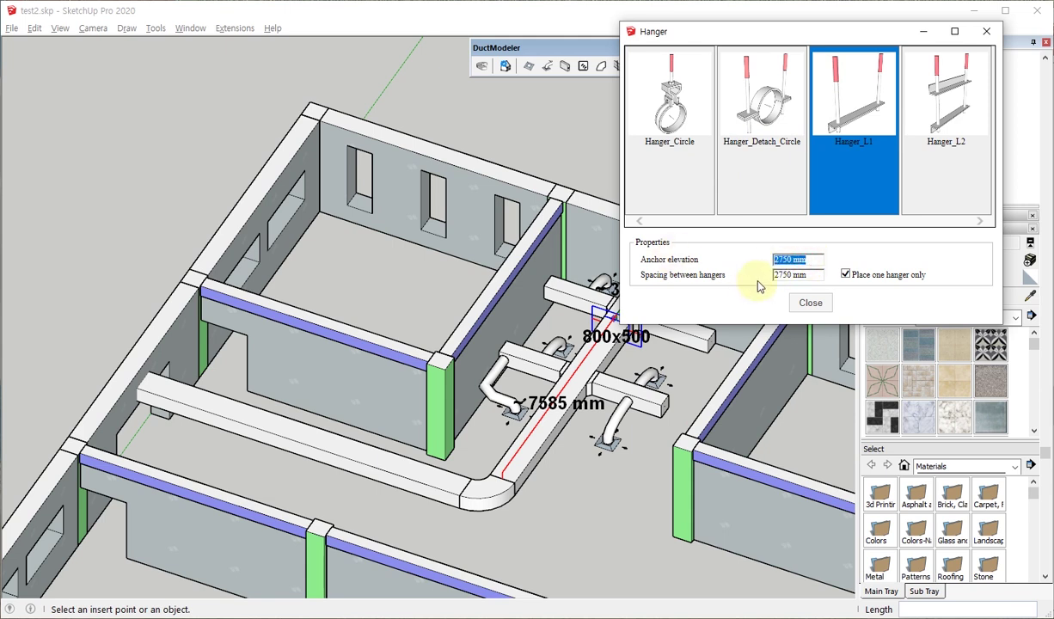
- Place two Hanger_L1 supports at 2750 mm along the straight 800x500 duct
left_click(806, 275)
scroll(65, 379, "up", 3)
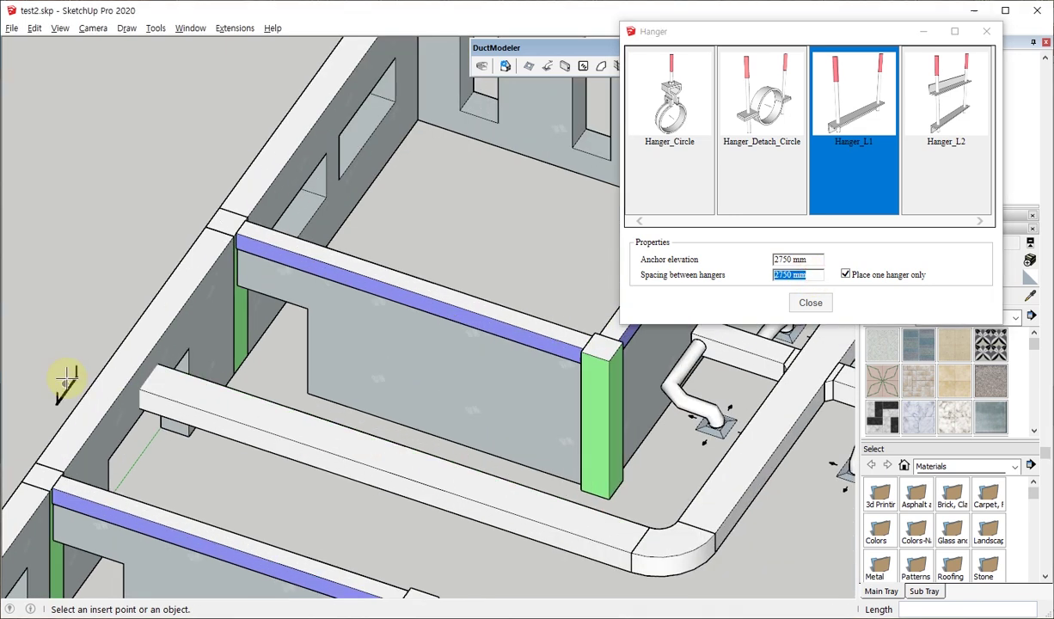
scroll(263, 440, "up", 3)
scroll(148, 342, "up", 3)
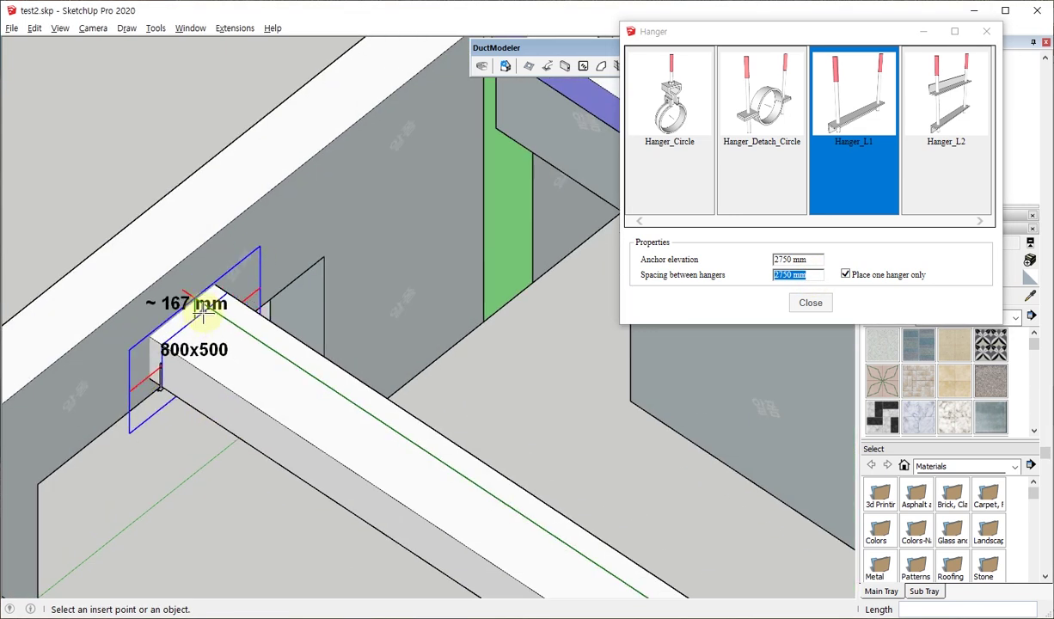
scroll(211, 311, "down", 4)
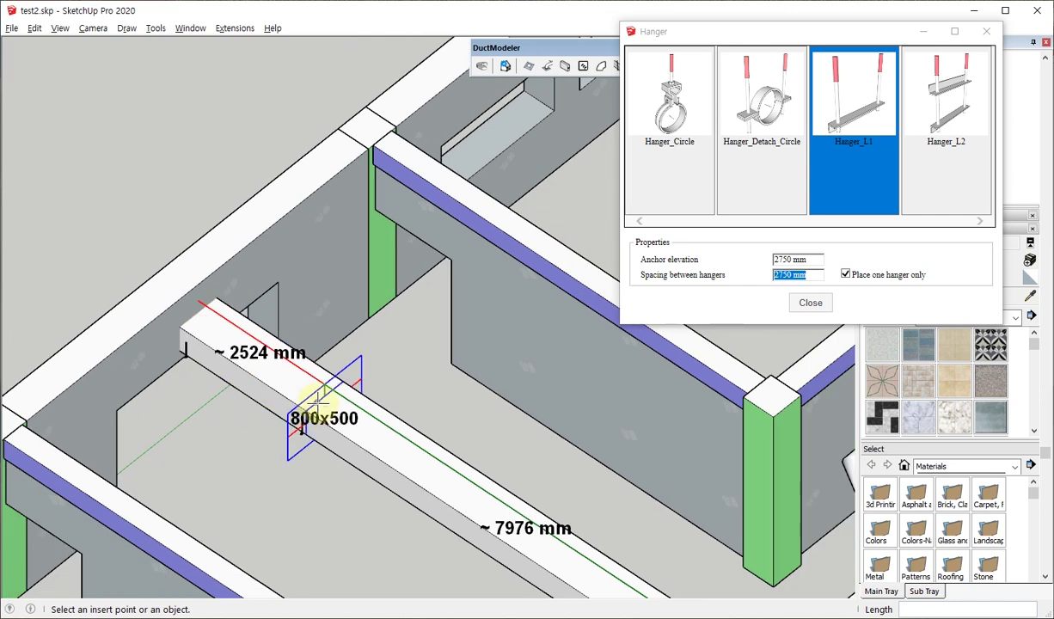
scroll(325, 401, "down", 3)
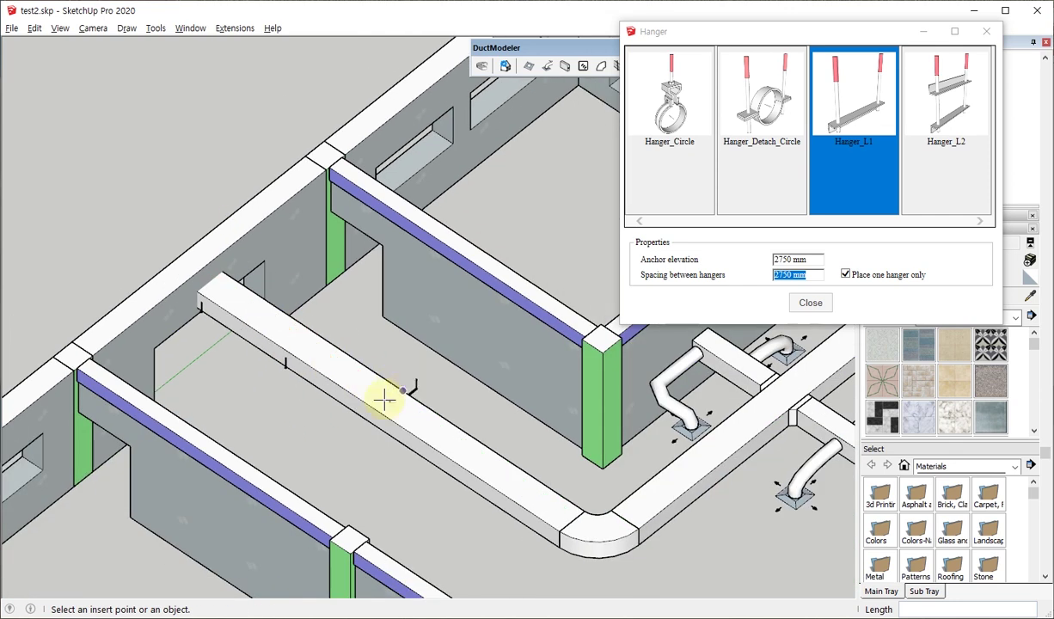
left_click(378, 398)
left_click(463, 466)
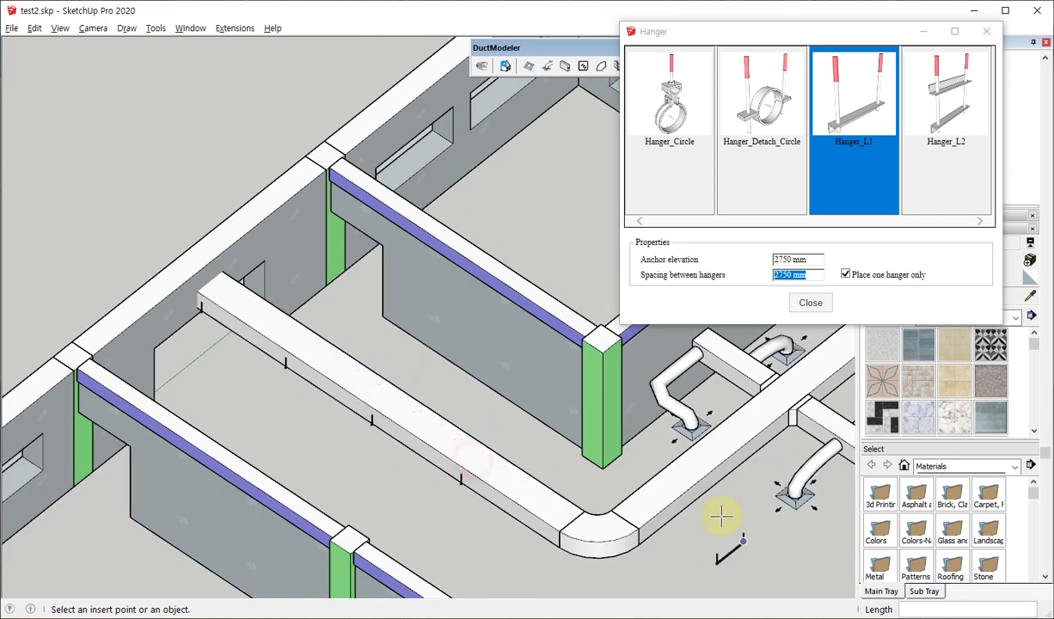
scroll(628, 443, "down", 2)
scroll(606, 464, "up", 2)
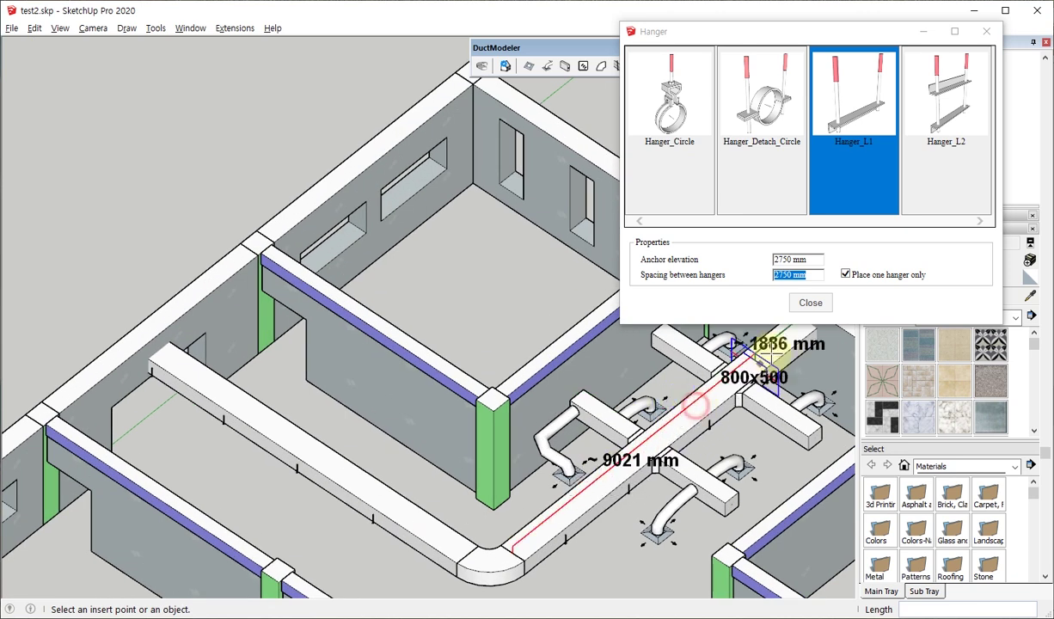
scroll(671, 499, "down", 3)
key("space")
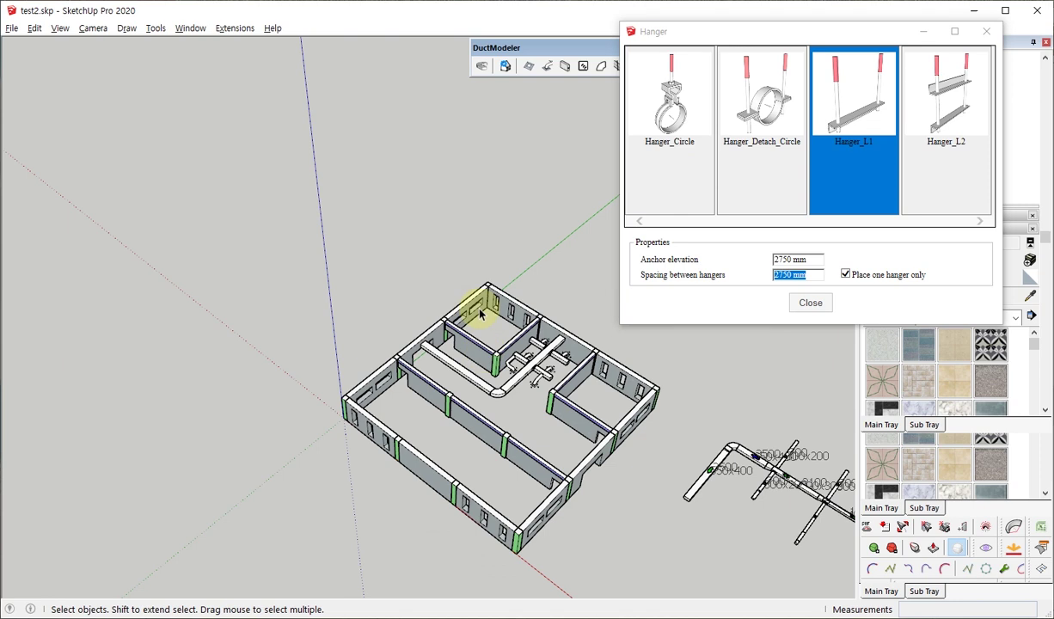
scroll(470, 306, "up", 5)
middle_click_drag(565, 436, 435, 200)
scroll(469, 412, "up", 3)
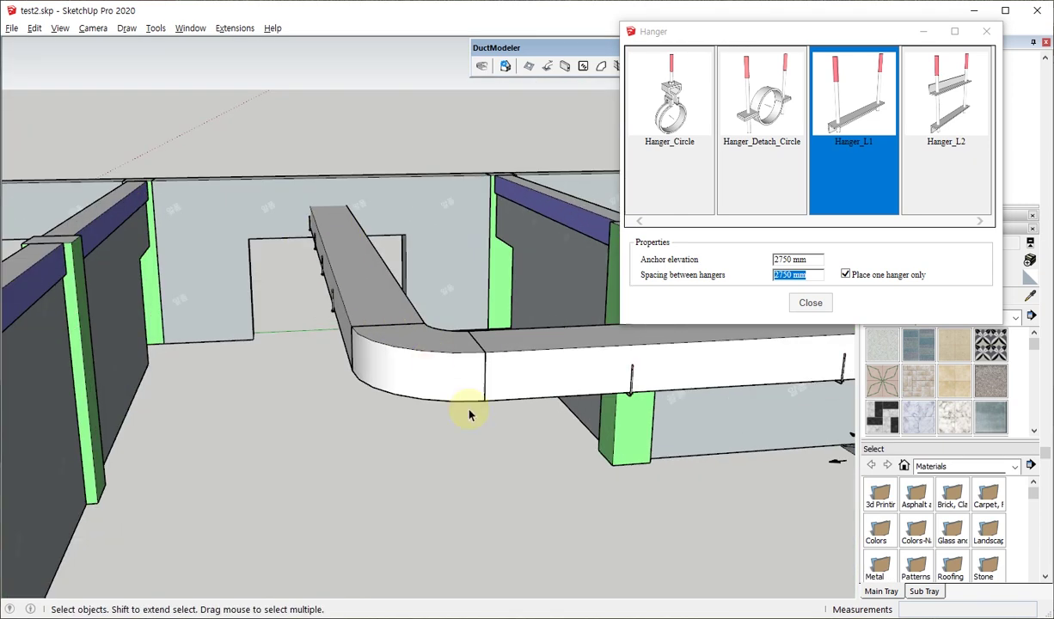
middle_click_drag(469, 412, 482, 264)
scroll(328, 211, "up", 2)
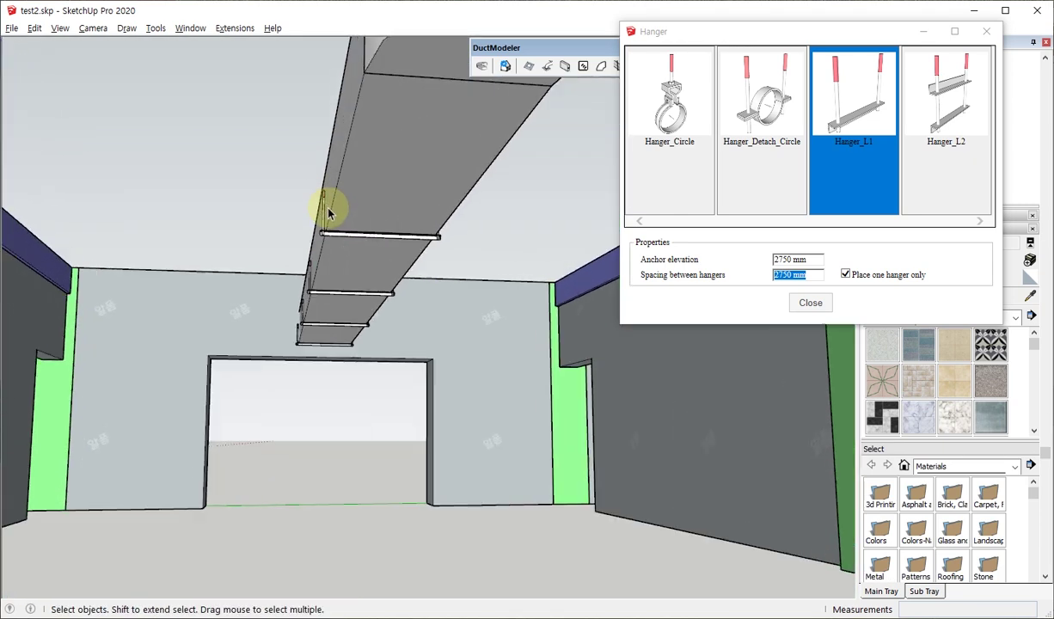
mouse_move(328, 210)
middle_mouse_down()
mouse_move(396, 271)
mouse_move(448, 360)
mouse_move(499, 415)
mouse_move(286, 293)
mouse_move(376, 160)
mouse_move(361, 77)
mouse_move(351, 98)
middle_mouse_up()
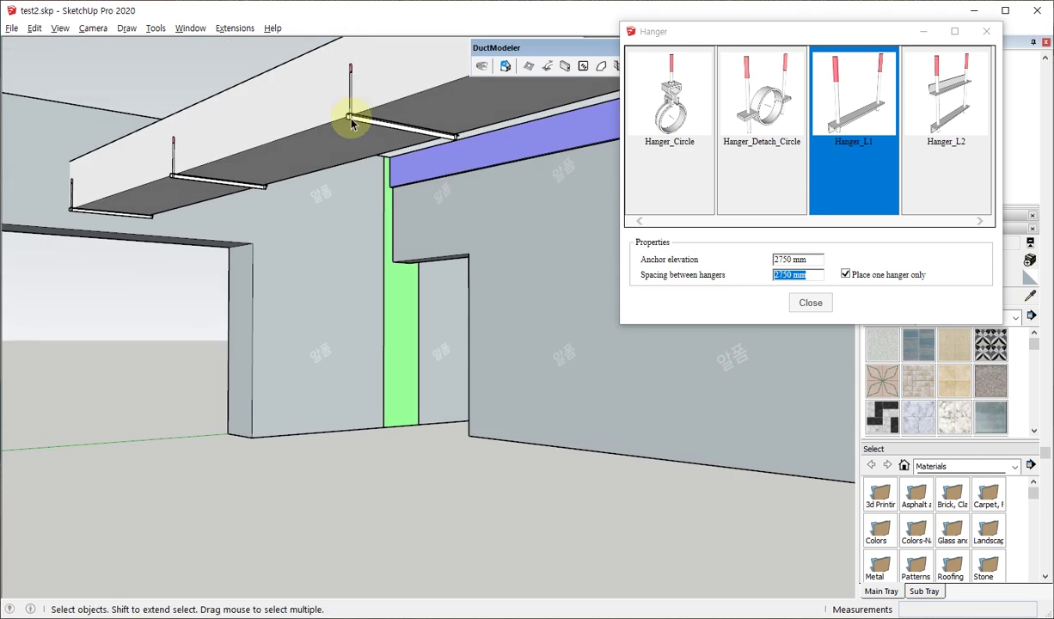
left_click(351, 123)
right_click(351, 120)
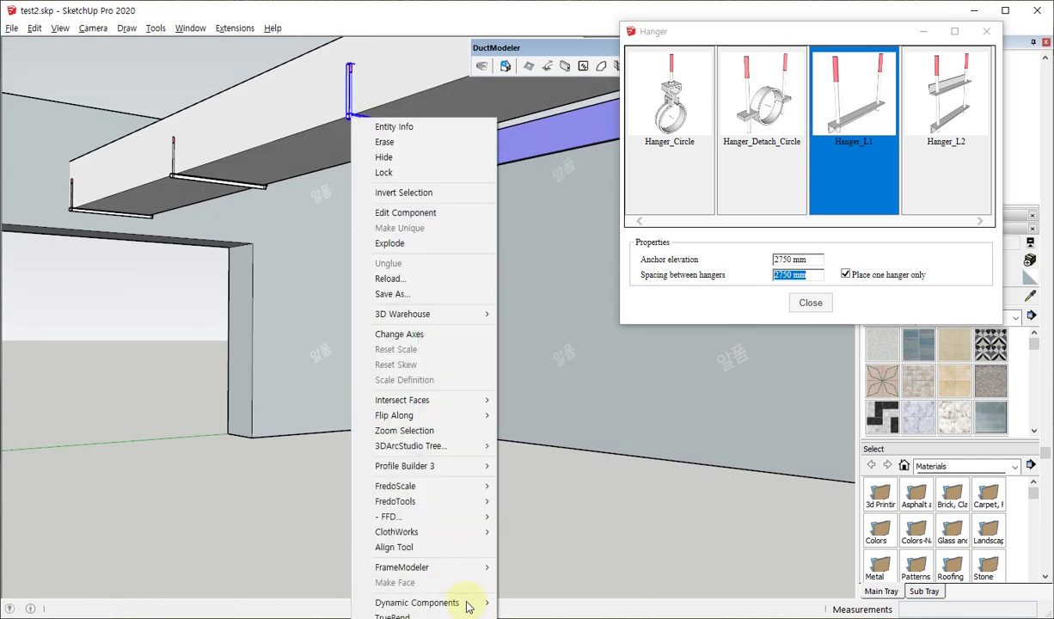
left_click(537, 602)
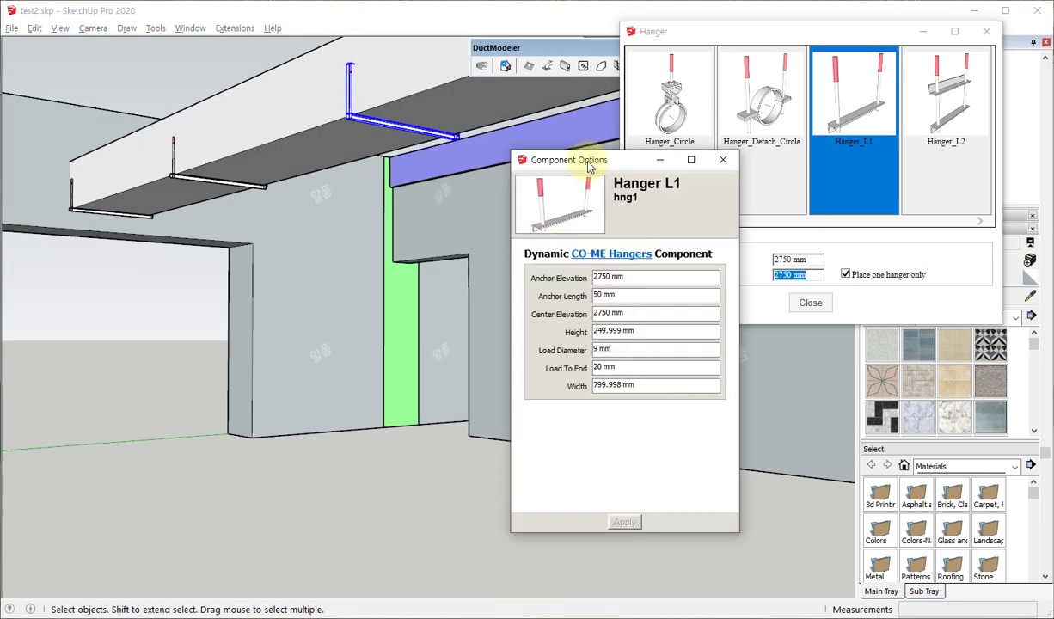
left_click_drag(590, 163, 551, 119)
mouse_move(336, 157)
middle_mouse_down()
mouse_move(282, 195)
mouse_move(311, 157)
mouse_move(272, 236)
middle_mouse_up()
scroll(312, 156, "up", 2)
scroll(292, 266, "up", 3)
scroll(287, 223, "up", 2)
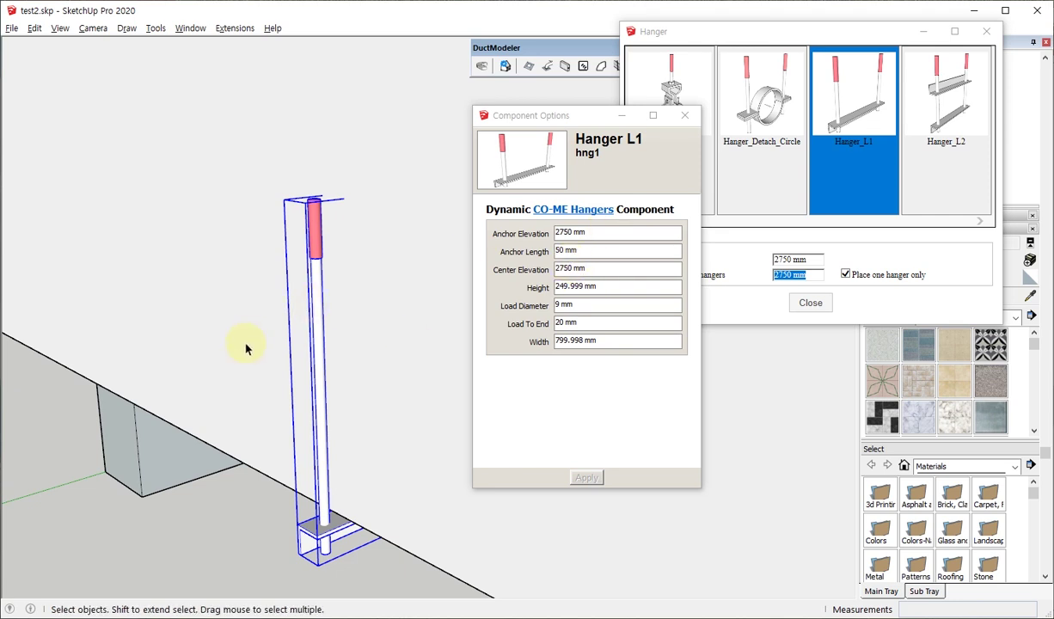
scroll(267, 314, "down", 3)
scroll(313, 306, "down", 3)
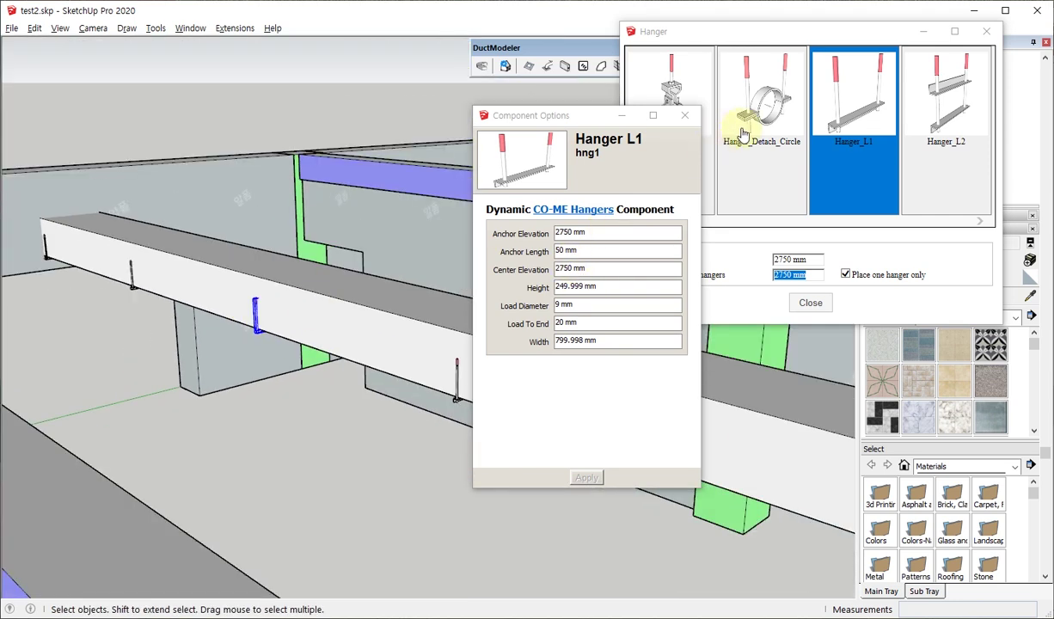
left_click(684, 116)
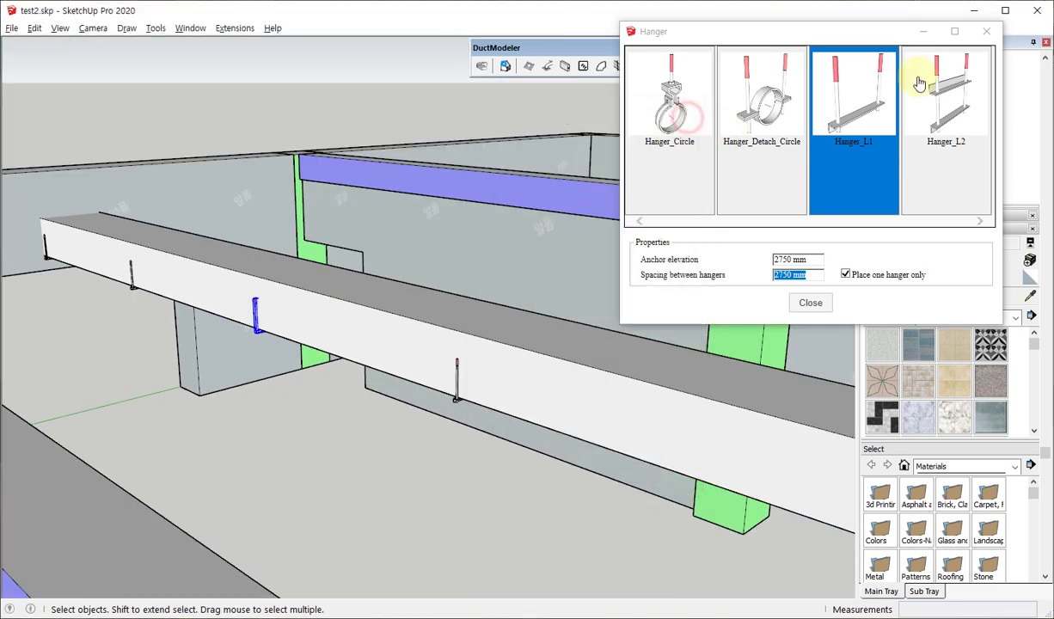
- Close the Hanger settings and bring the duct branches into top plan view
left_click(988, 33)
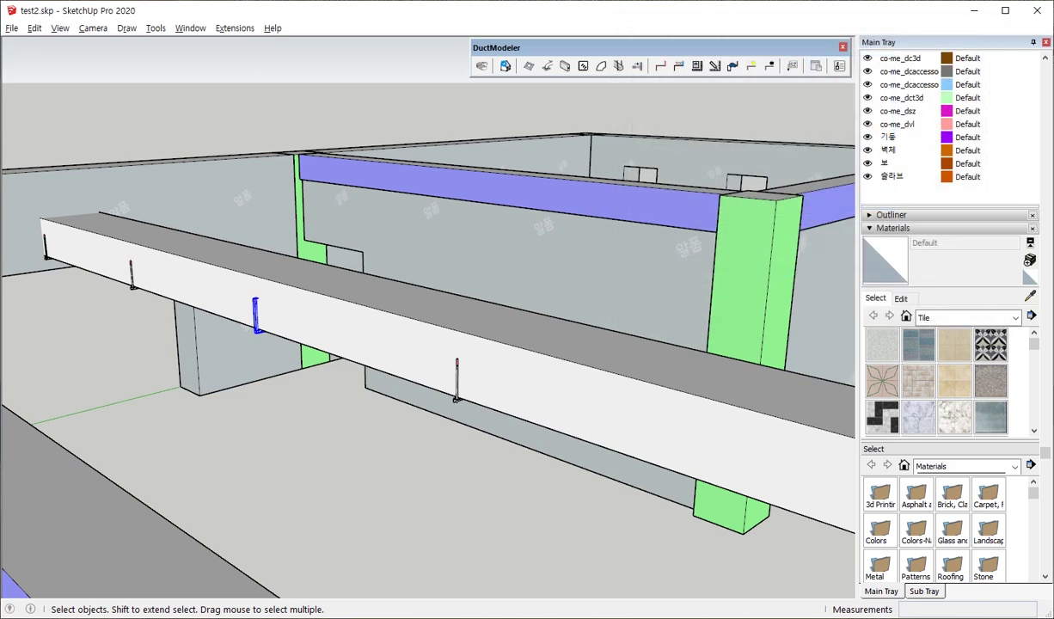
scroll(336, 300, "down", 3)
scroll(141, 322, "down", 5)
scroll(159, 335, "up", 2)
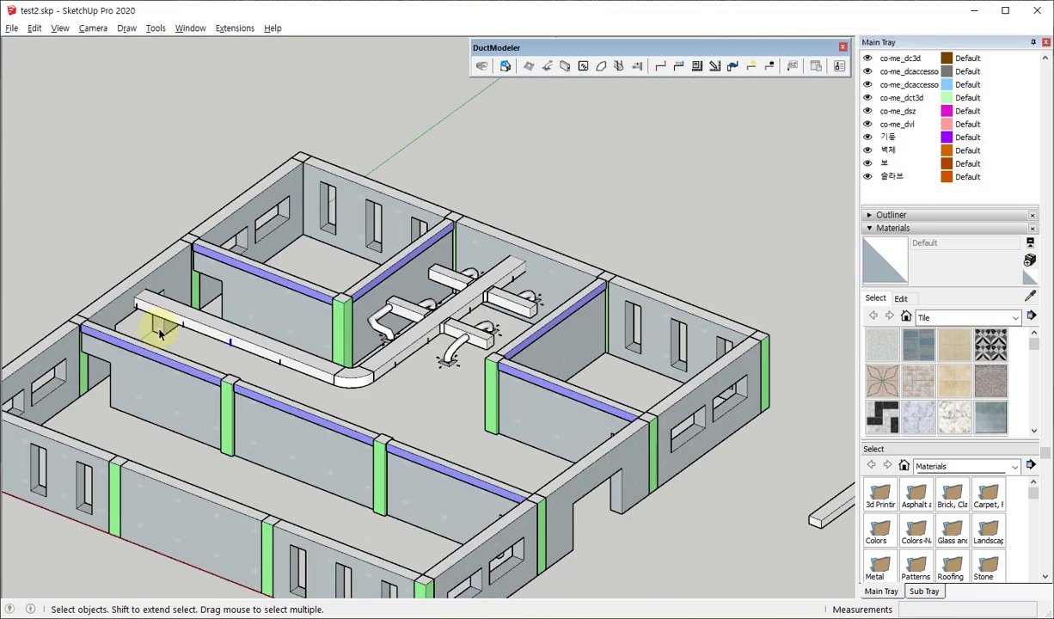
key("F2")
scroll(447, 217, "down", 2)
scroll(534, 240, "up", 4)
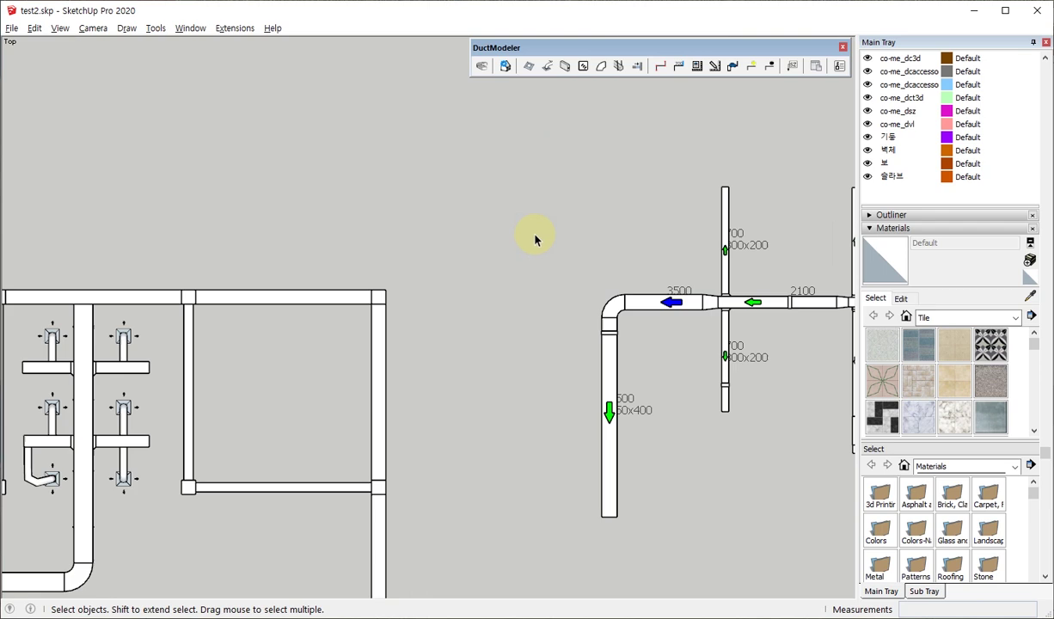
middle_click_drag(534, 240, 530, 193, "shift")
scroll(568, 283, "up", 1)
scroll(673, 324, "down", 2)
scroll(729, 317, "up", 2)
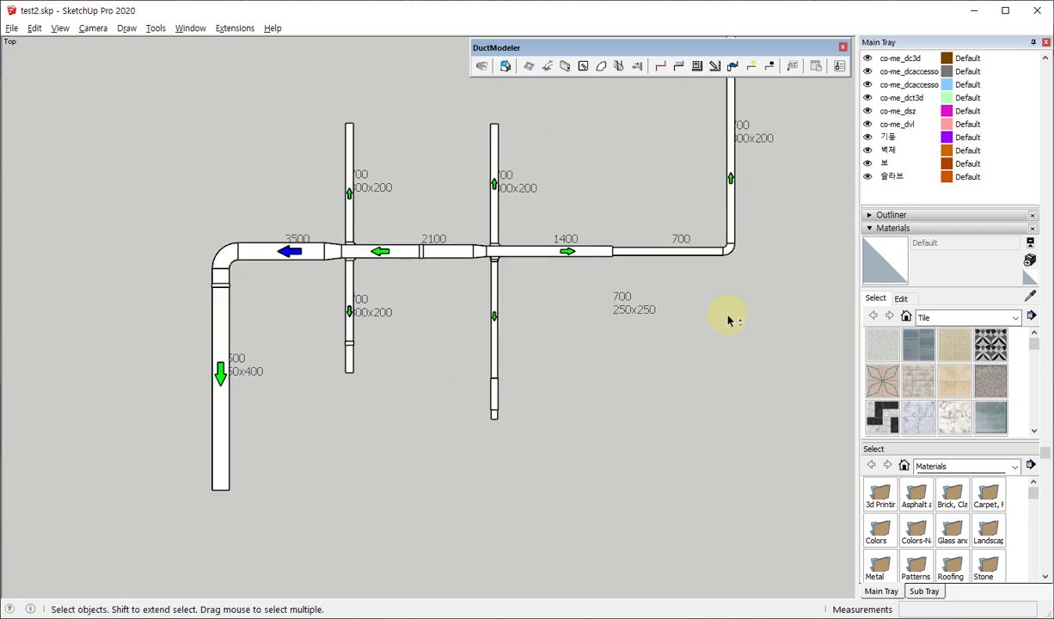
scroll(670, 294, "up", 3)
scroll(658, 240, "up", 2)
- Delete the short end piece and leftover square at the top of the x200 branch
left_click(599, 201)
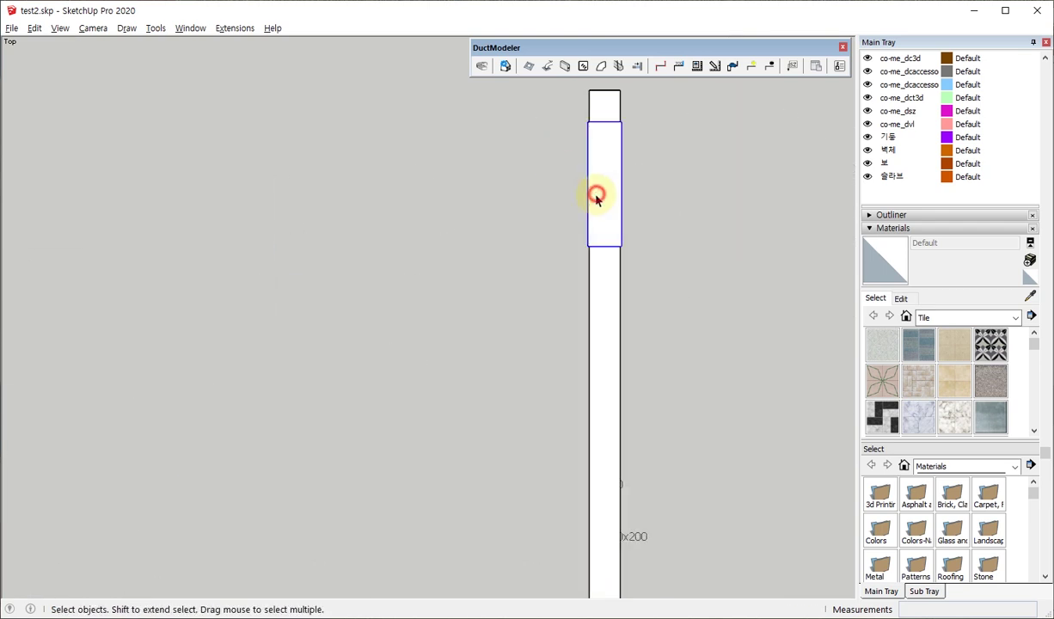
key("Delete")
left_click_drag(626, 145, 580, 102)
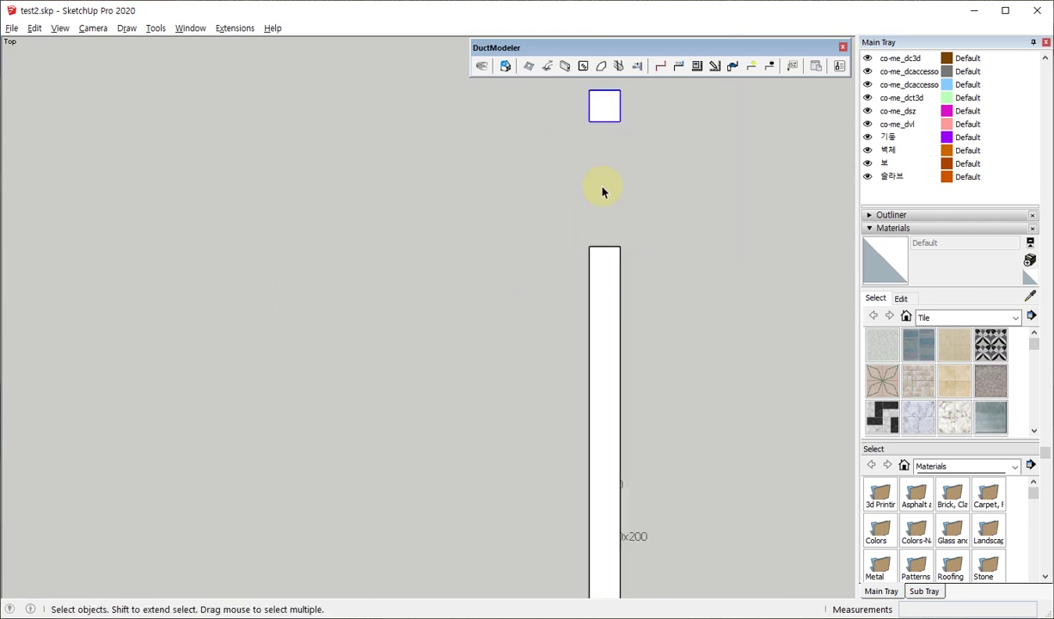
key("Delete")
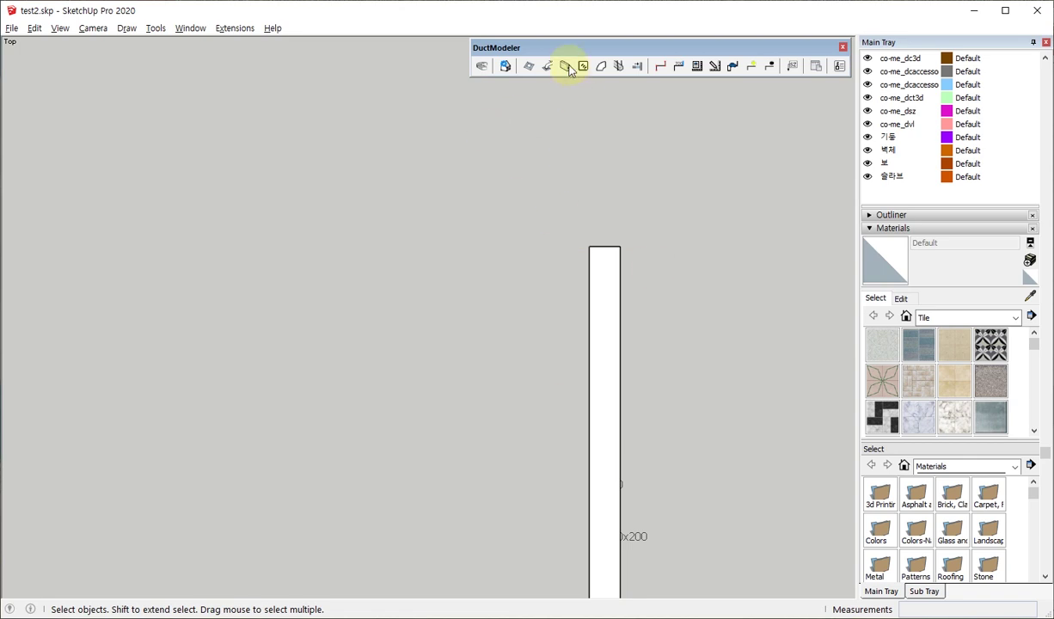
- Draw a separate 500x500 mm straight duct, about 1600 mm long, beside the x200 branch
left_click(482, 67)
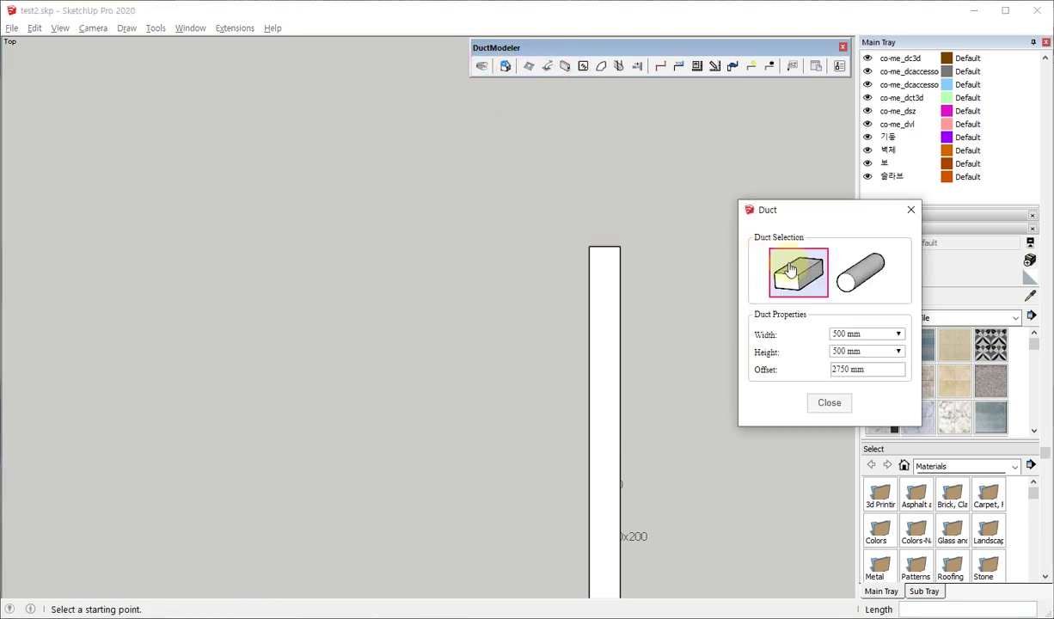
scroll(425, 269, "down", 3)
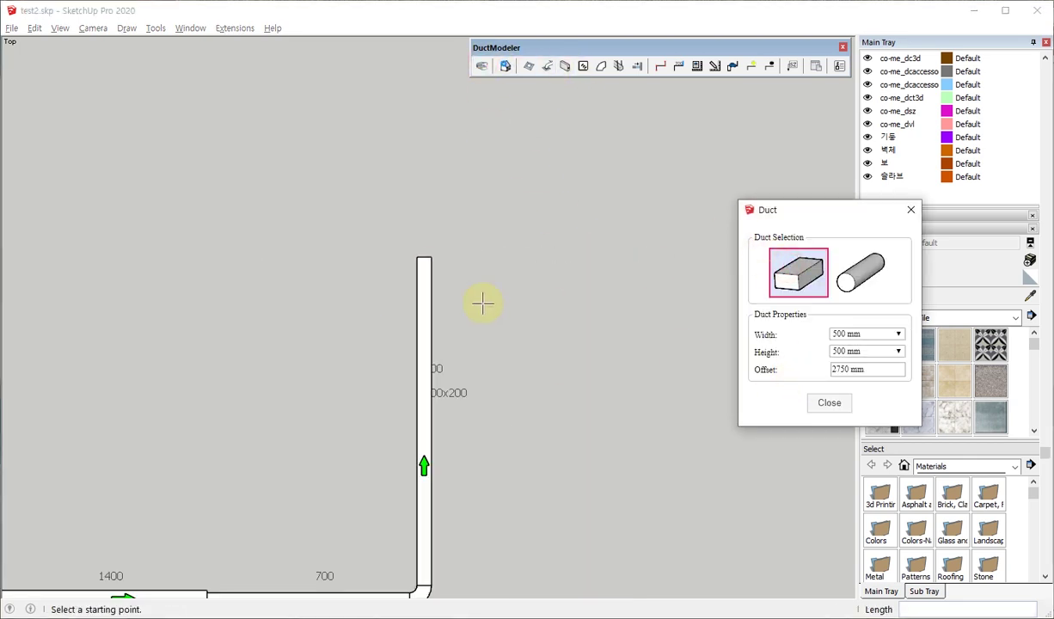
left_click(507, 311)
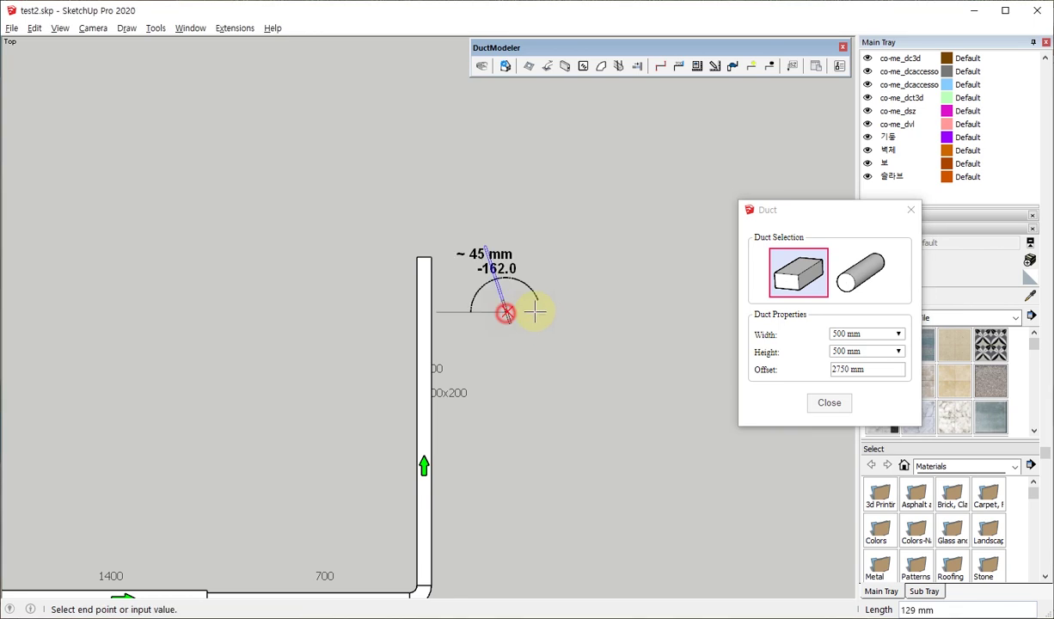
left_click(585, 311)
key("Escape")
left_click(814, 399)
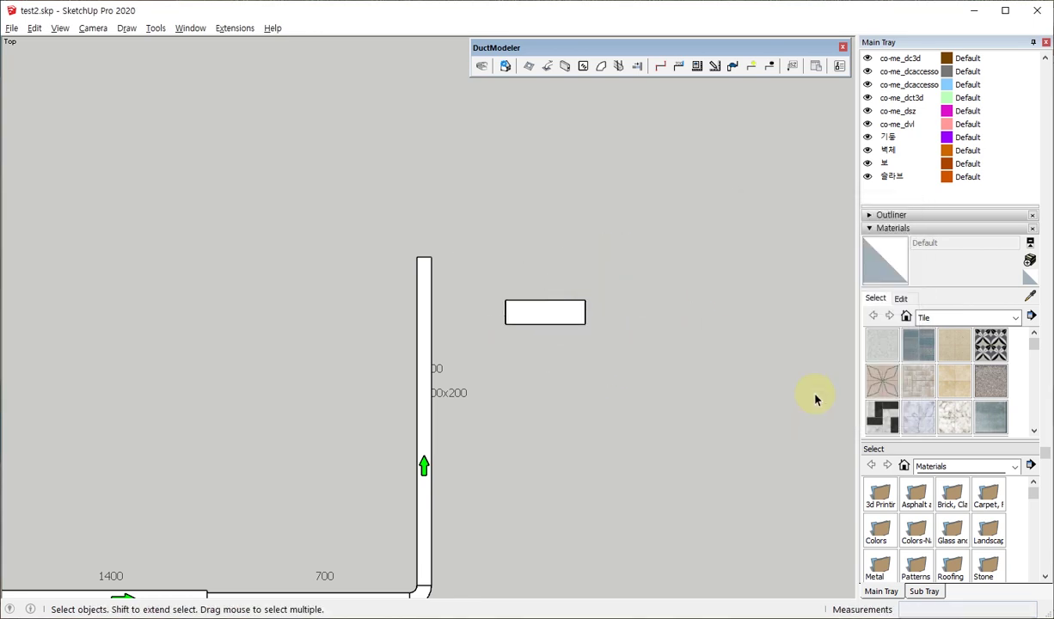
scroll(370, 318, "up", 2)
scroll(605, 271, "up", 2)
middle_click_drag(606, 271, 549, 263, "shift")
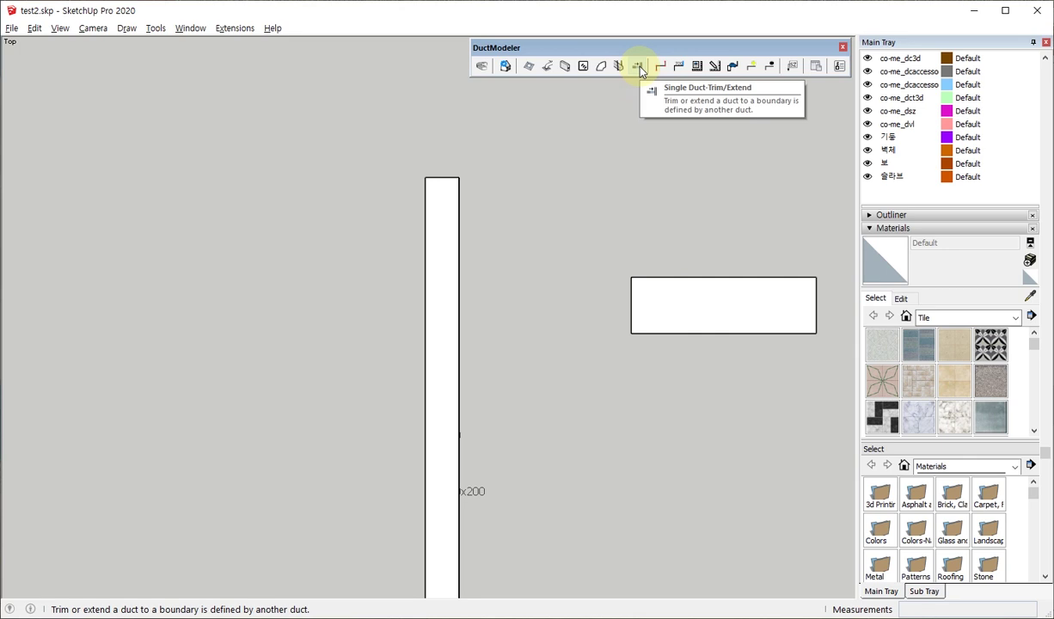
- Extend the 500x500 duct to the x200 branch using the vertical duct as boundary, checking it in 3D
left_click(638, 68)
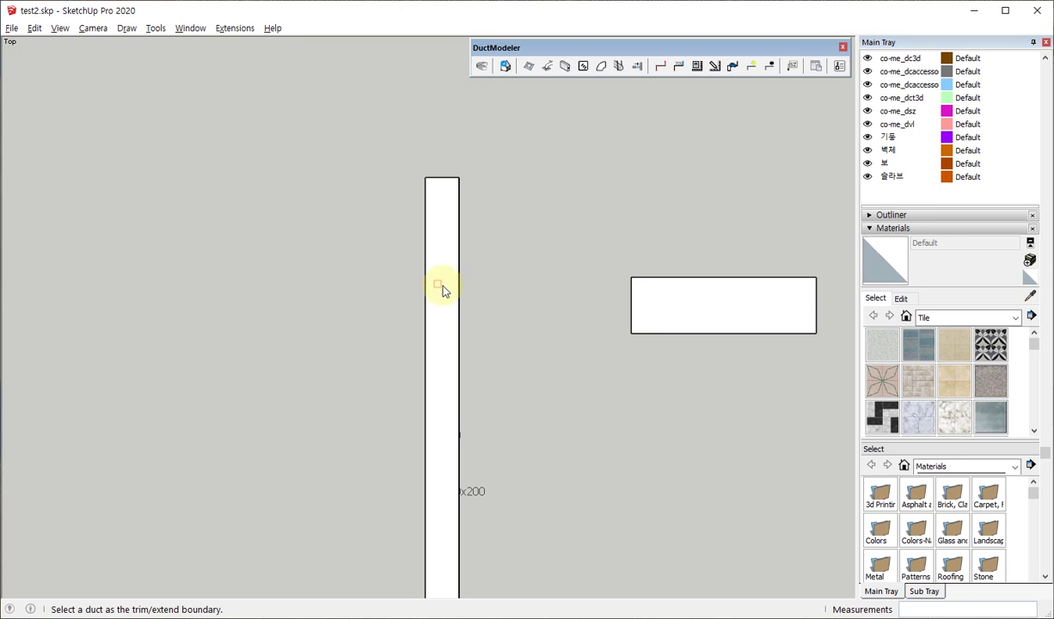
left_click(458, 289)
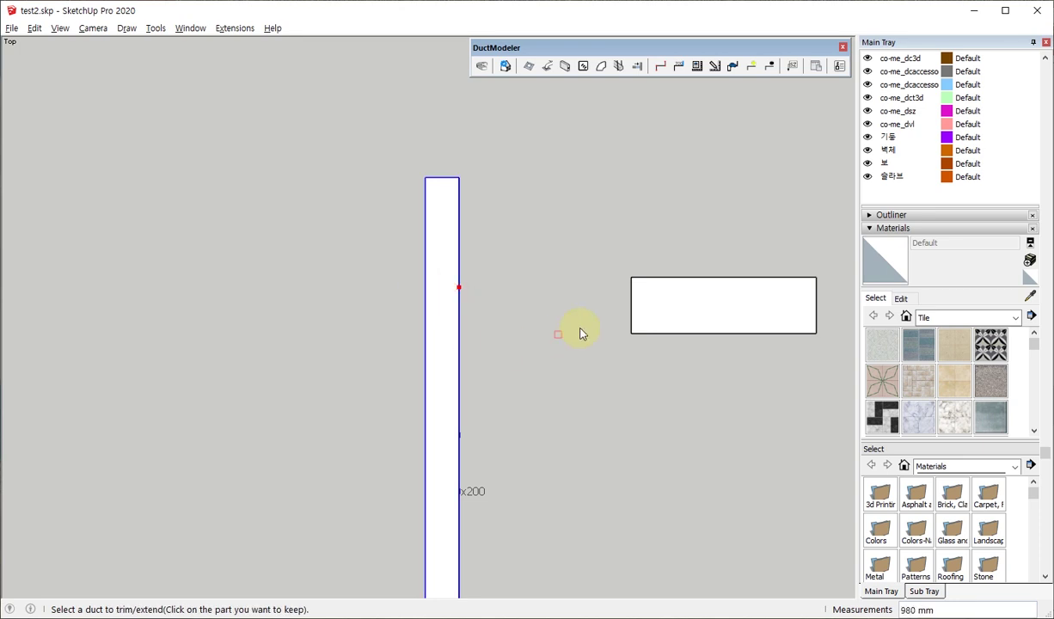
left_click(632, 308)
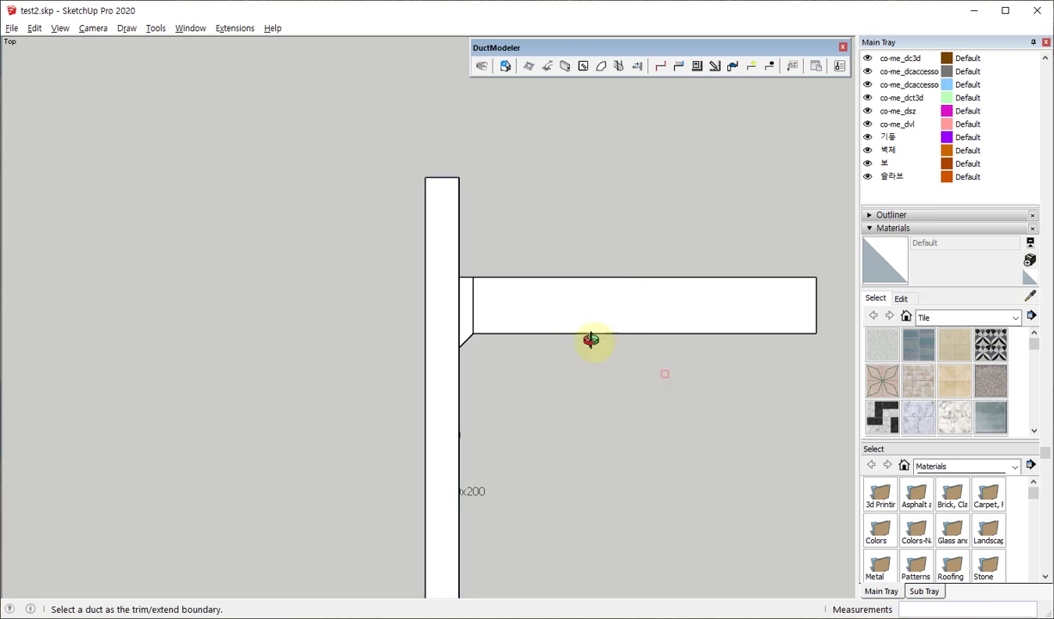
middle_click_drag(591, 339, 598, 483)
mouse_move(495, 393)
middle_mouse_down()
mouse_move(429, 255)
mouse_move(424, 344)
middle_mouse_up()
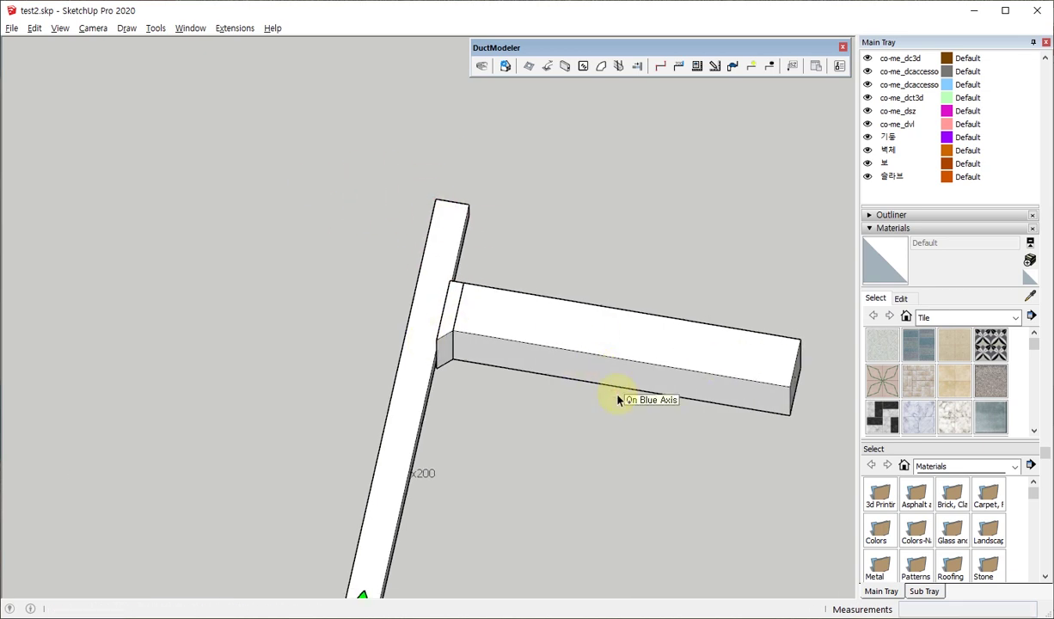
key("space")
scroll(537, 299, "down", 8)
mouse_move(537, 299)
middle_mouse_down()
mouse_move(593, 318)
mouse_move(82, 176)
middle_mouse_up()
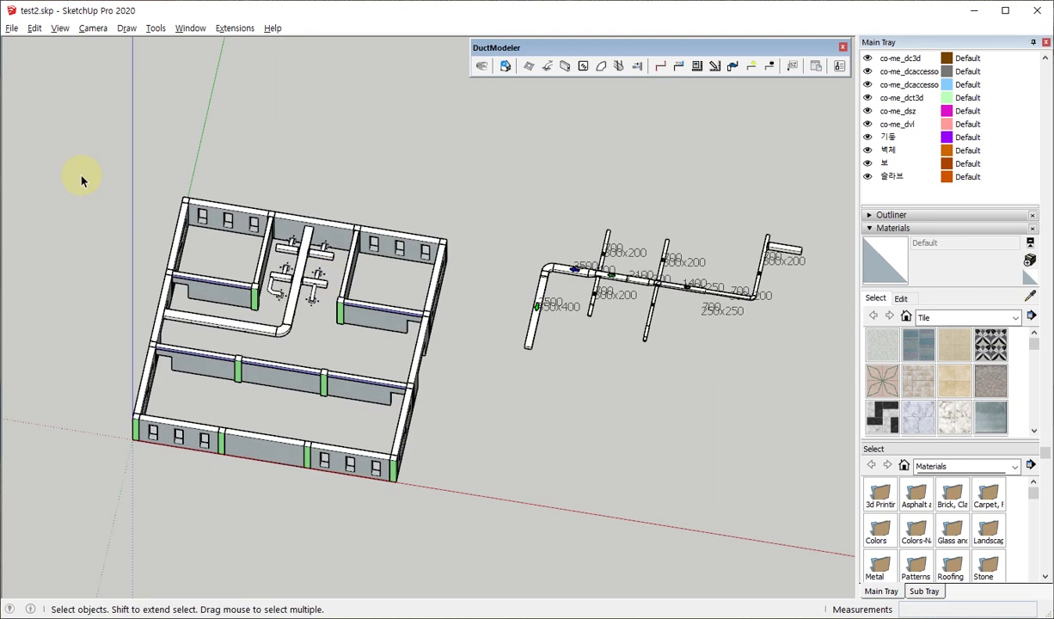
scroll(141, 160, "up", 5)
middle_click_drag(141, 160, 667, 275)
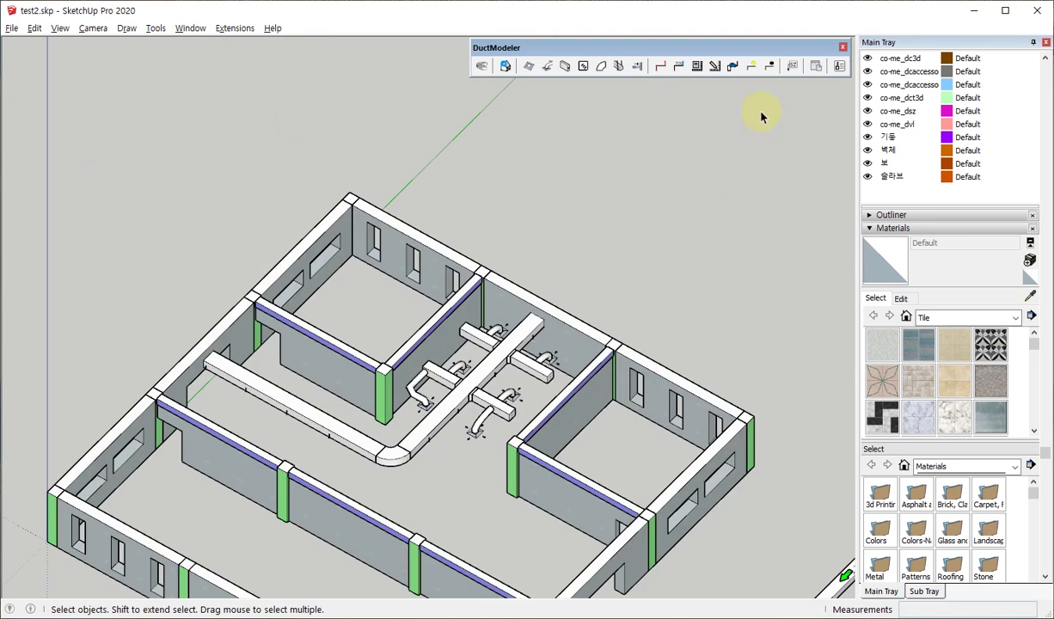
- Place size labels on the main 800x500 duct (7, E:2750) and the left duct run (8)
left_click(793, 69)
scroll(424, 447, "up", 1)
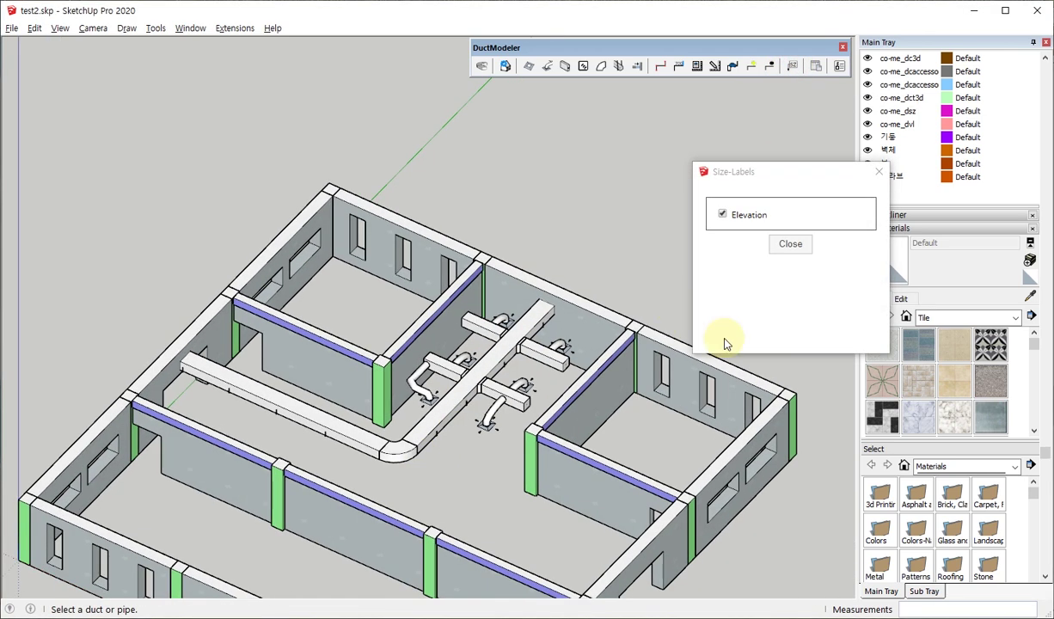
scroll(301, 460, "up", 3)
scroll(361, 451, "up", 2)
scroll(423, 442, "up", 2)
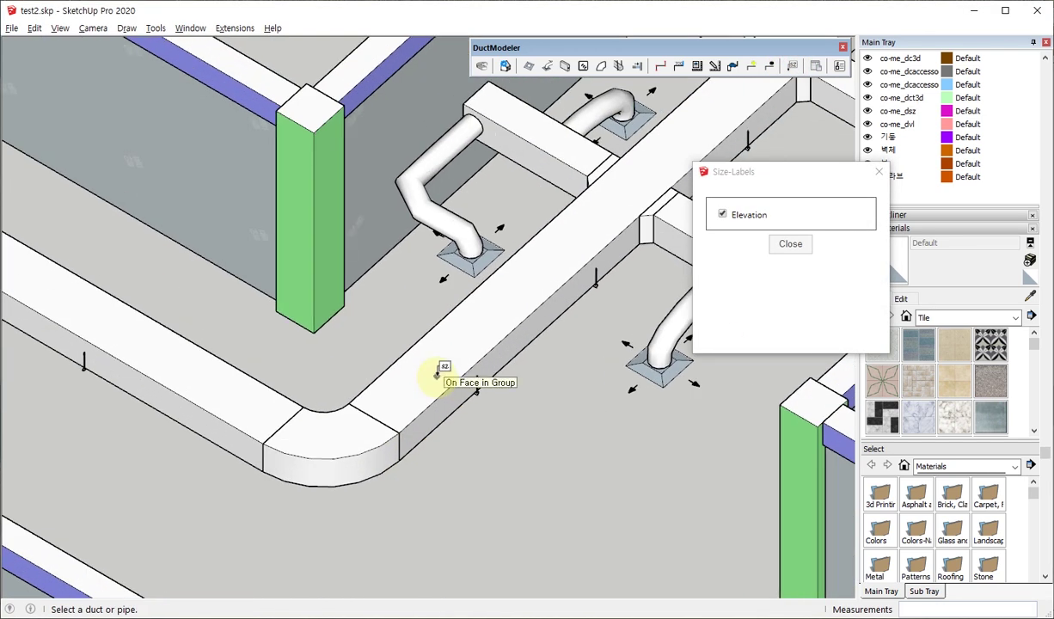
left_click(436, 376)
left_click(529, 463)
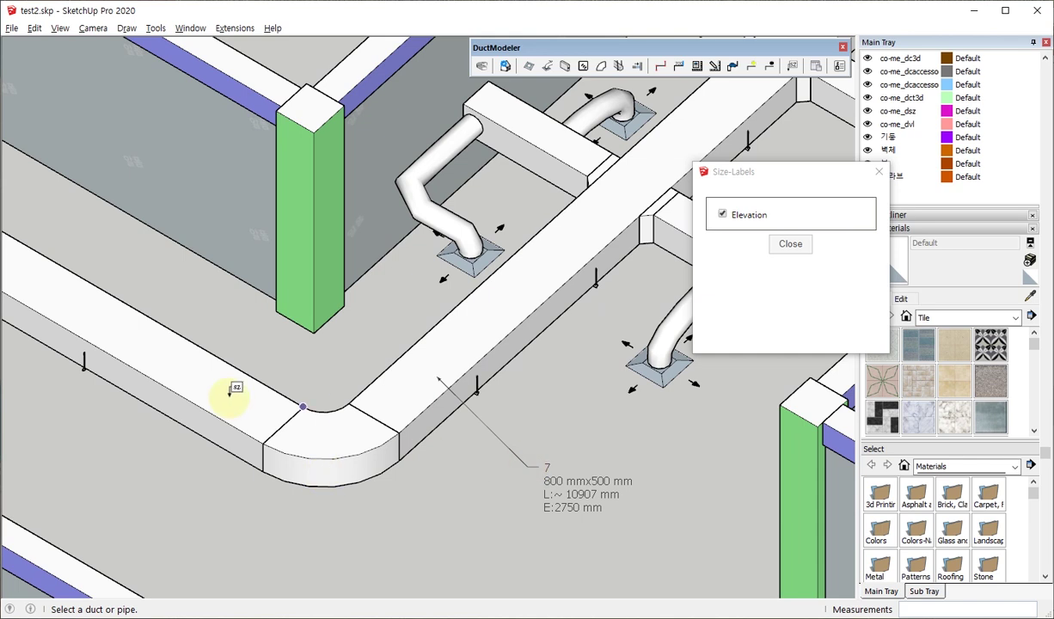
left_click(229, 393)
left_click(141, 455)
- Label the upper branch duct and the middle 500x500 branch (10, L≈1973 mm)
scroll(365, 516, "down", 2)
scroll(365, 516, "down", 1)
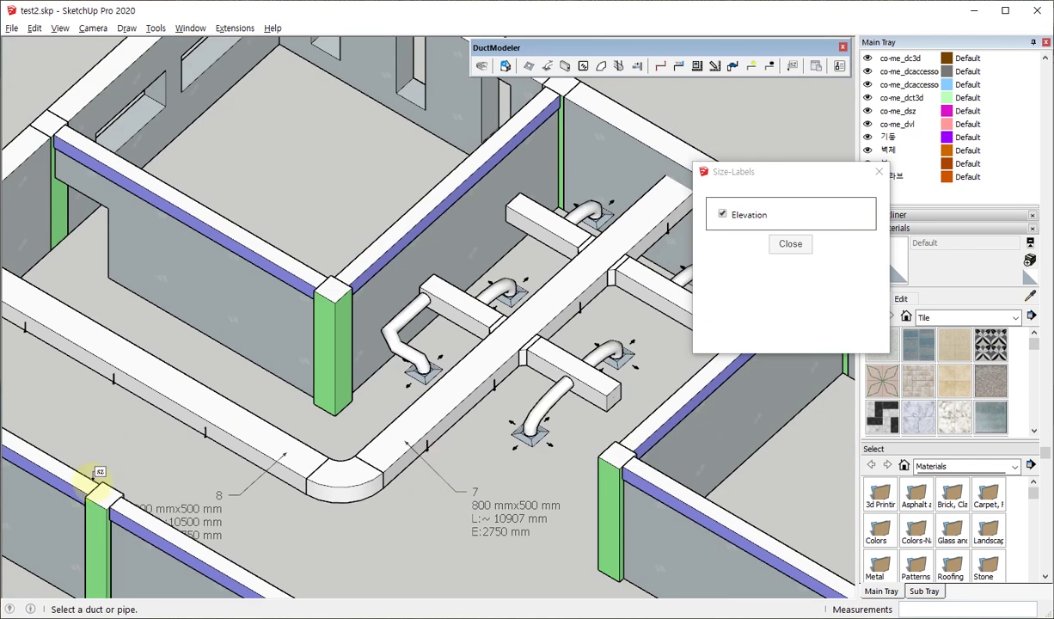
middle_click_drag(97, 476, 546, 426)
scroll(572, 288, "up", 2)
scroll(540, 172, "up", 2)
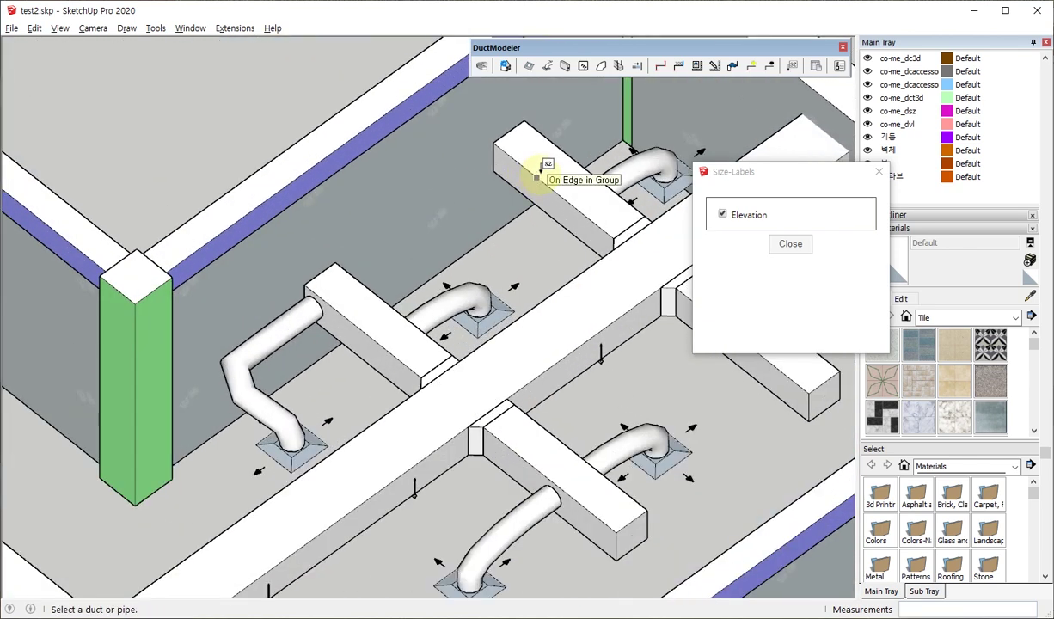
left_click(538, 155)
left_click(446, 152)
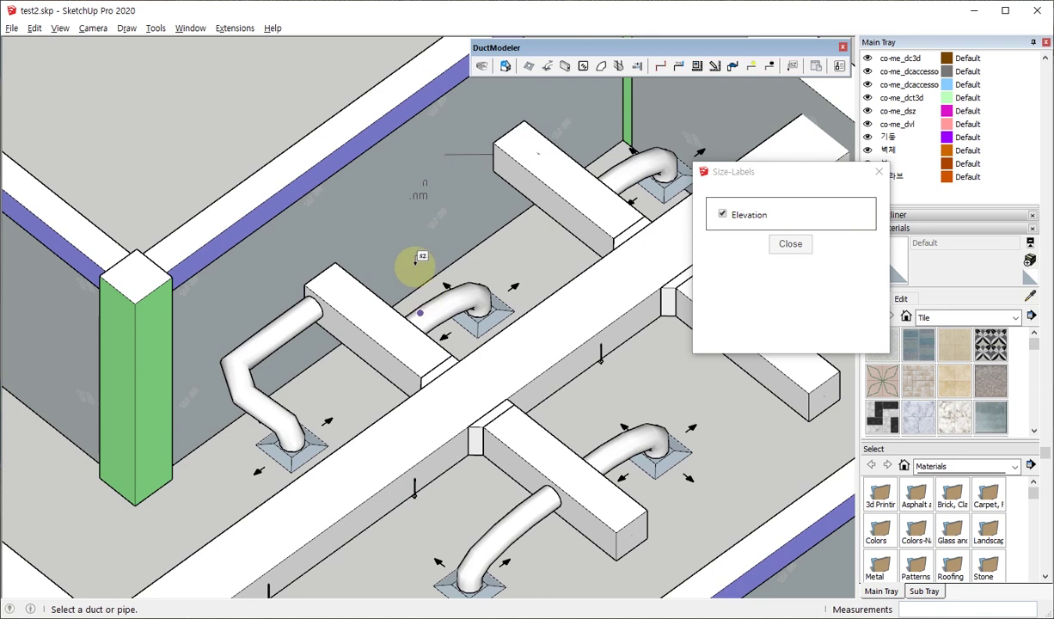
left_click(372, 308)
left_click(487, 247)
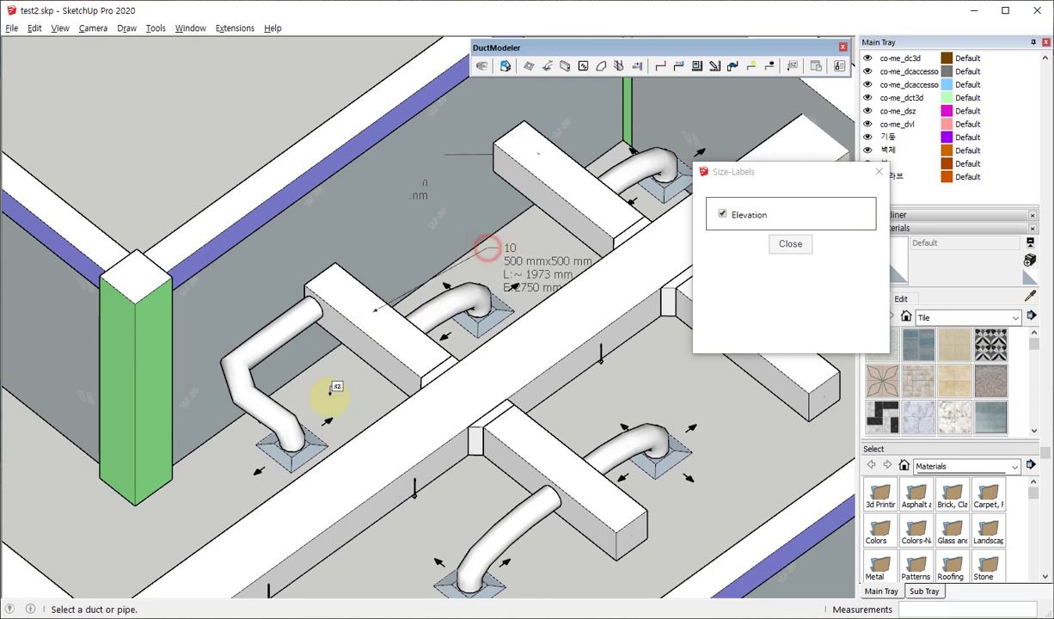
mouse_move(331, 389)
middle_mouse_down()
mouse_move(579, 329)
mouse_move(642, 337)
mouse_move(617, 352)
middle_mouse_up()
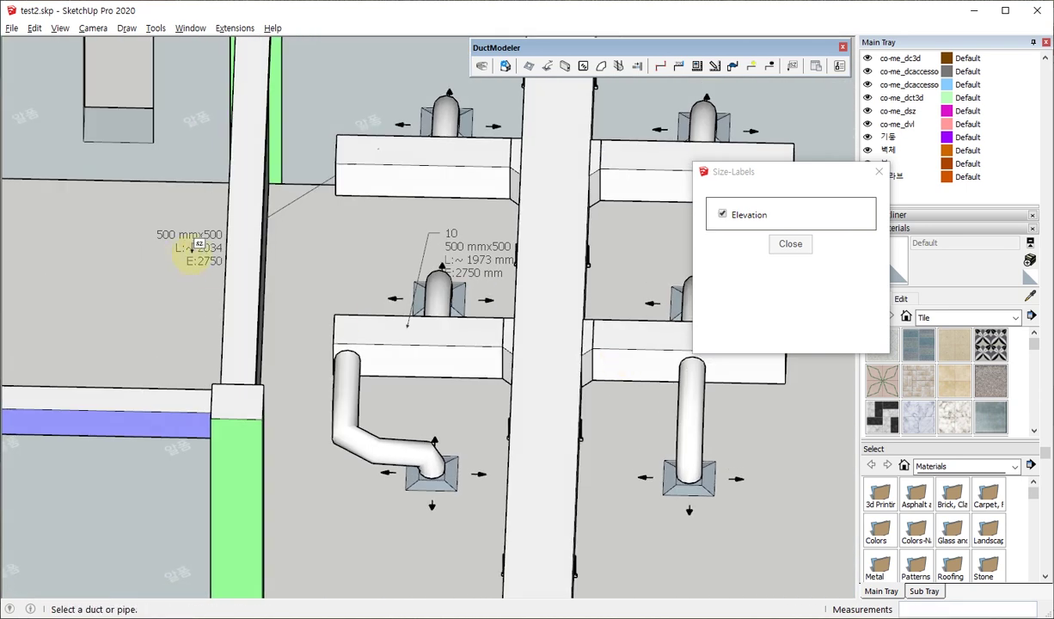
- Move duct 9's 500x500 size label to the right beside label 10
key("space")
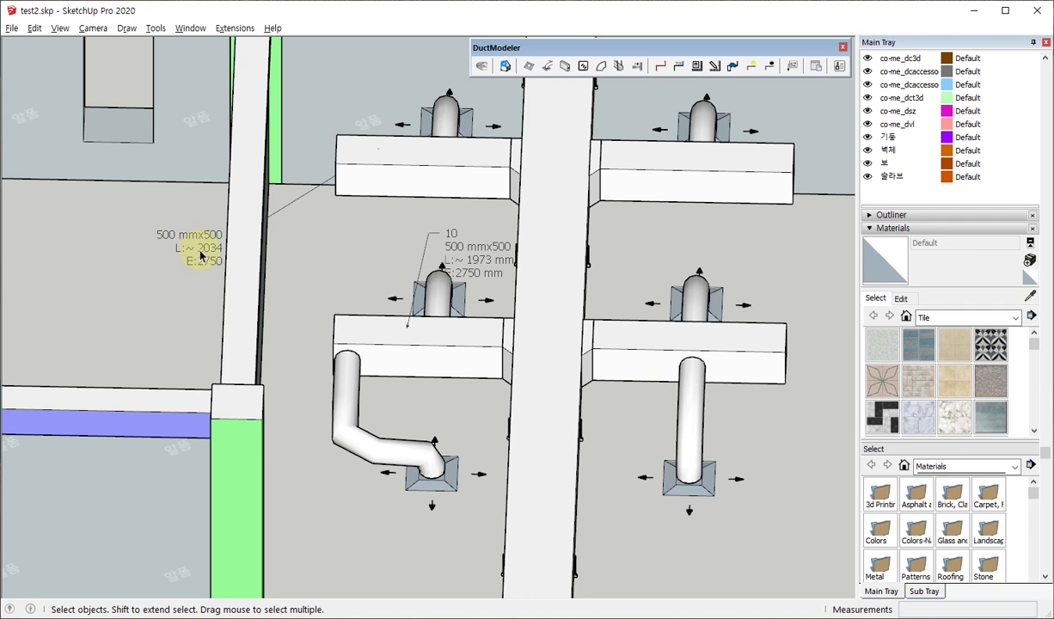
key("m")
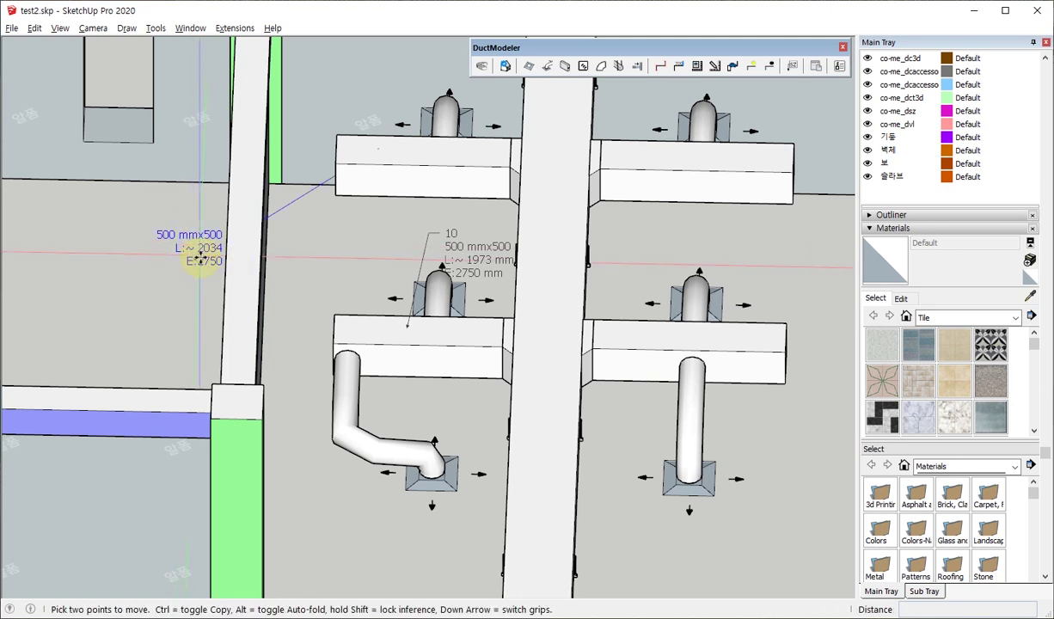
left_click(193, 254)
left_click(303, 249)
key("space")
mouse_move(471, 329)
middle_mouse_down()
mouse_move(431, 313)
mouse_move(440, 330)
mouse_move(662, 255)
mouse_move(656, 272)
middle_mouse_up()
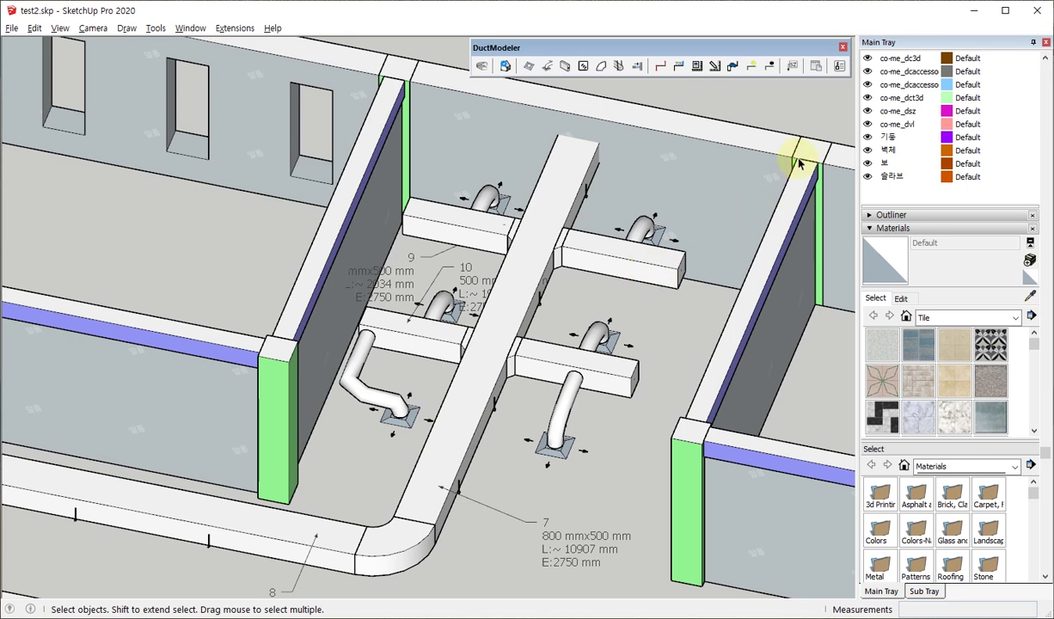
- Start the Bill Of Materials export and crossing-select all ducts in top view
left_click(817, 70)
scroll(565, 271, "down", 5)
scroll(471, 247, "down", 3)
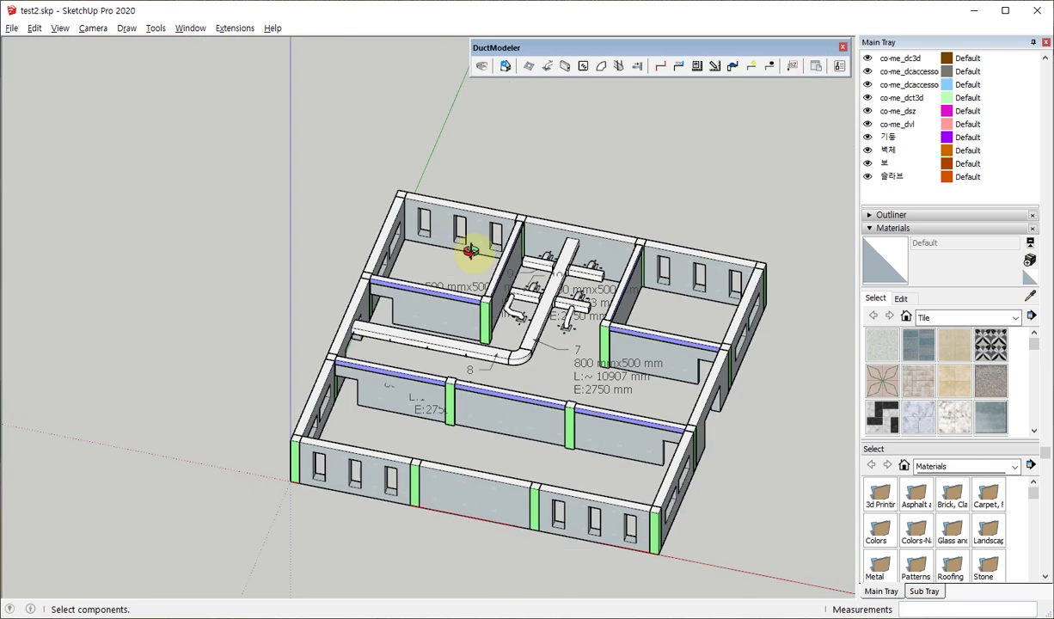
middle_click_drag(471, 247, 550, 312)
scroll(365, 252, "down", 3)
mouse_move(365, 252)
middle_mouse_down()
mouse_move(358, 283)
mouse_move(401, 349)
mouse_move(482, 313)
middle_mouse_up()
scroll(357, 282, "up", 5)
key("t")
scroll(486, 337, "down", 2)
scroll(405, 360, "up", 2)
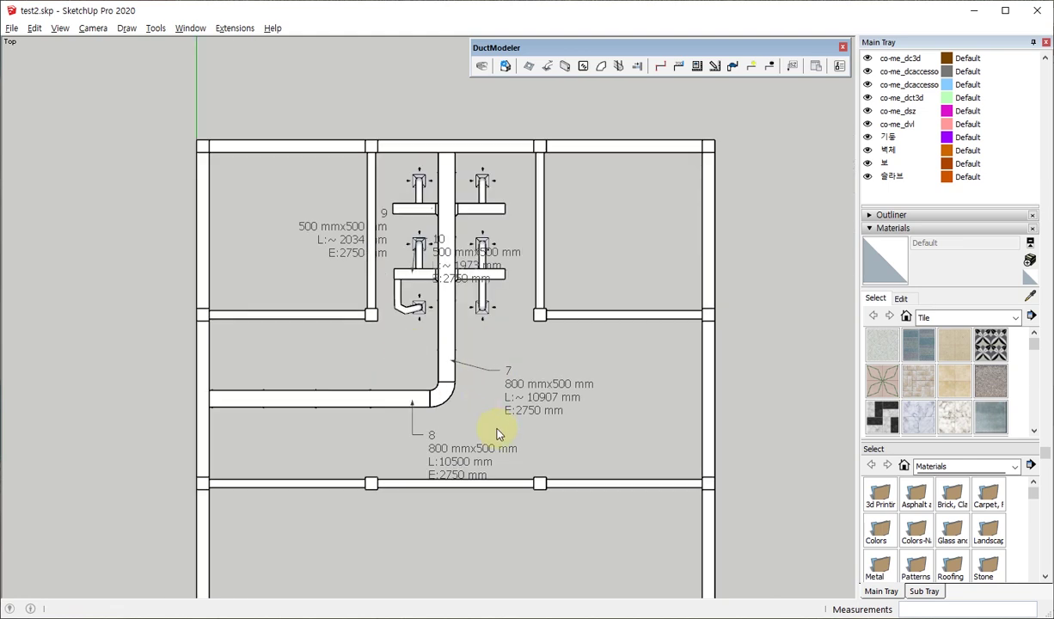
left_click_drag(518, 456, 396, 173)
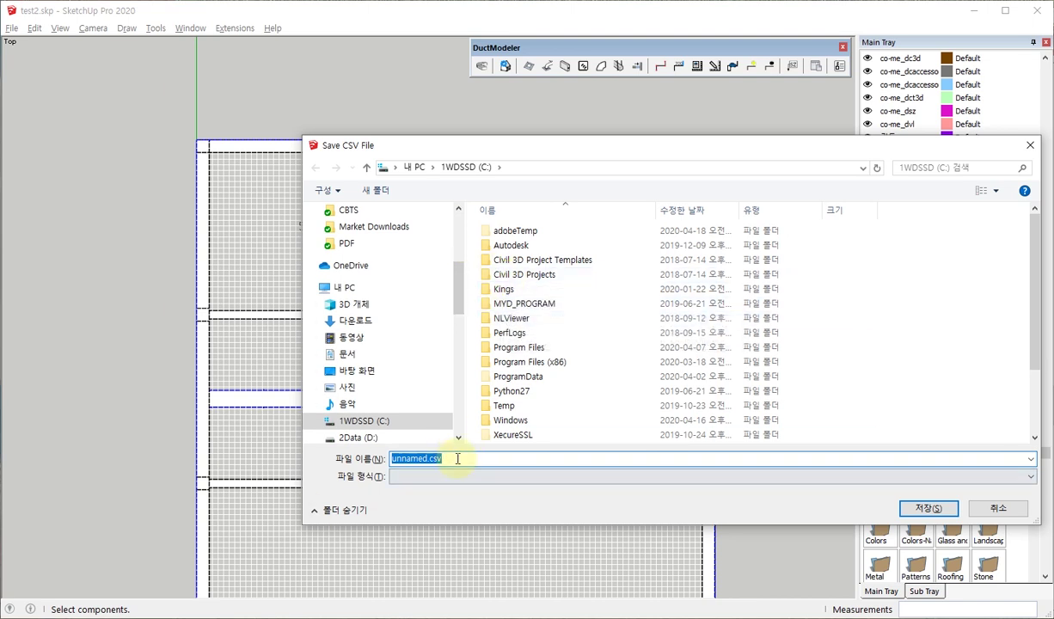
- Save the bill of materials as unnamed.csv on the Desktop and open it in Excel
scroll(462, 303, "up", 5)
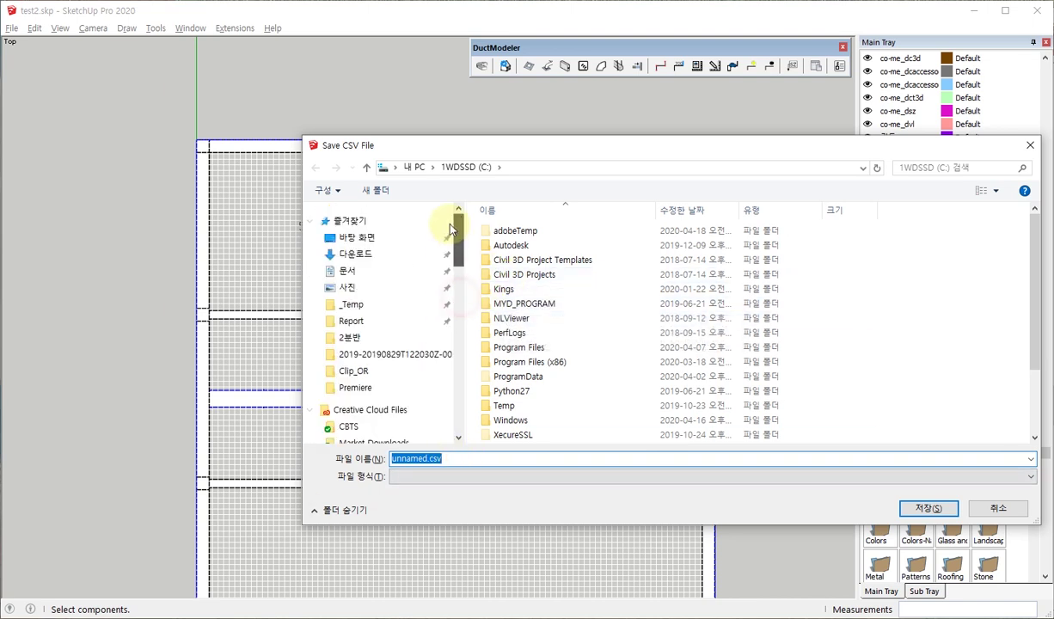
left_click(354, 237)
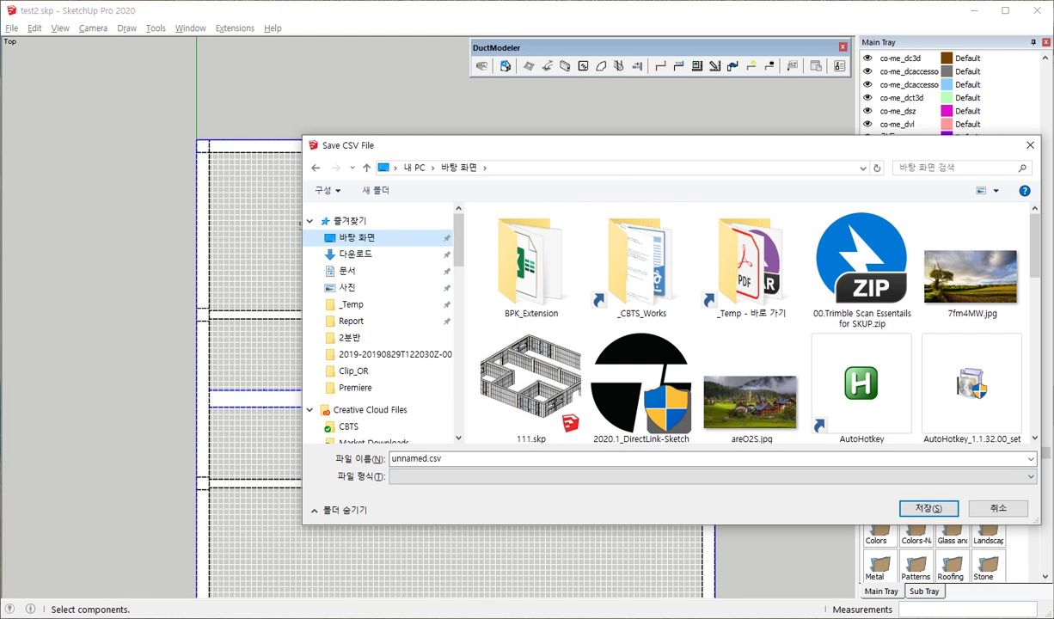
key("Return")
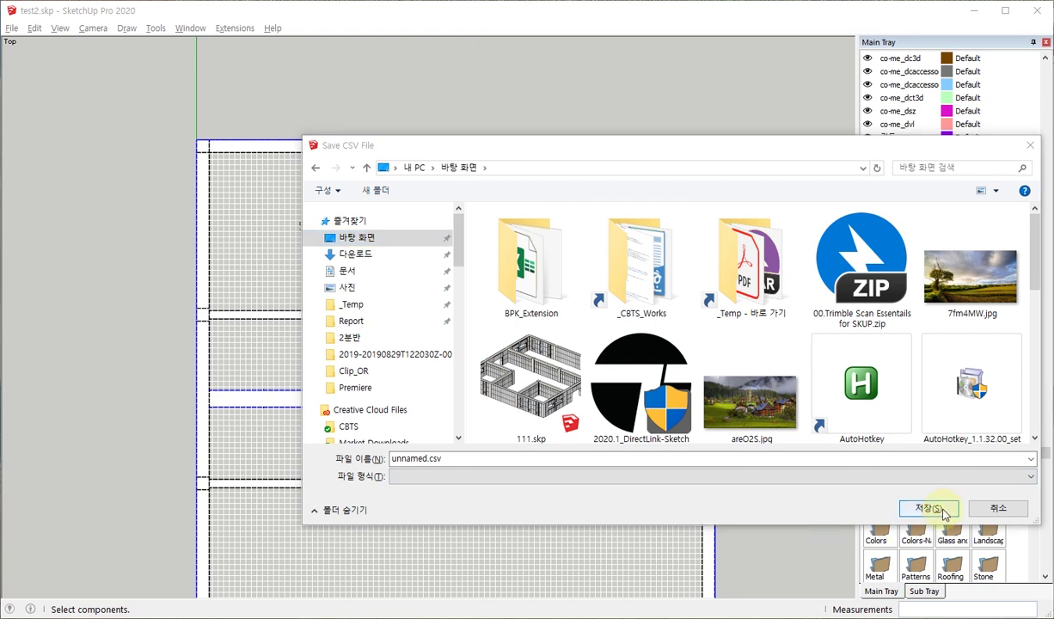
left_click(934, 508)
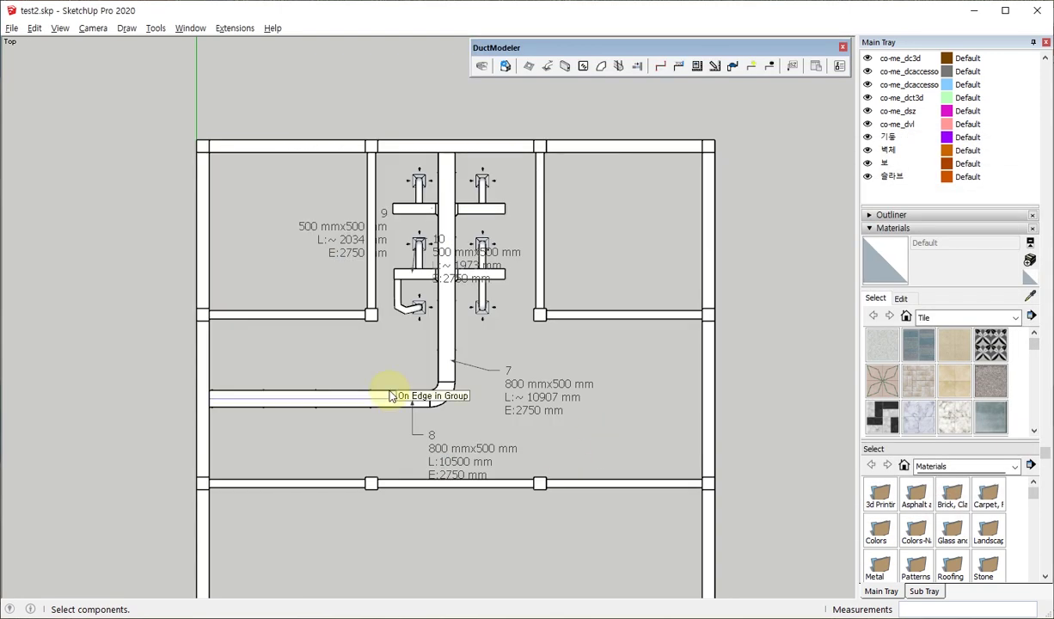
middle_click(390, 396)
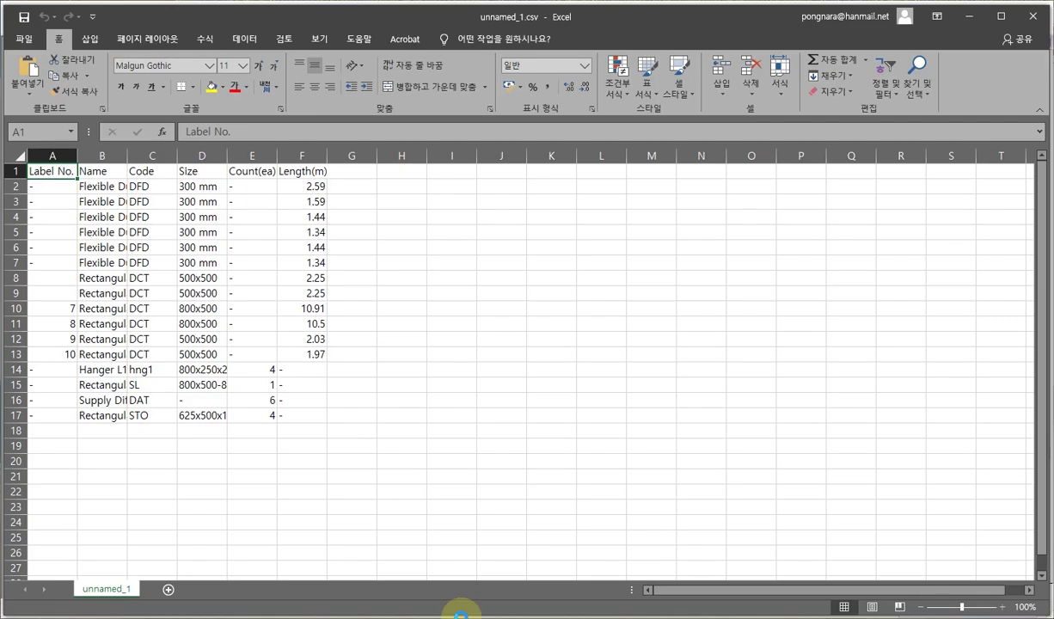
left_click(505, 355)
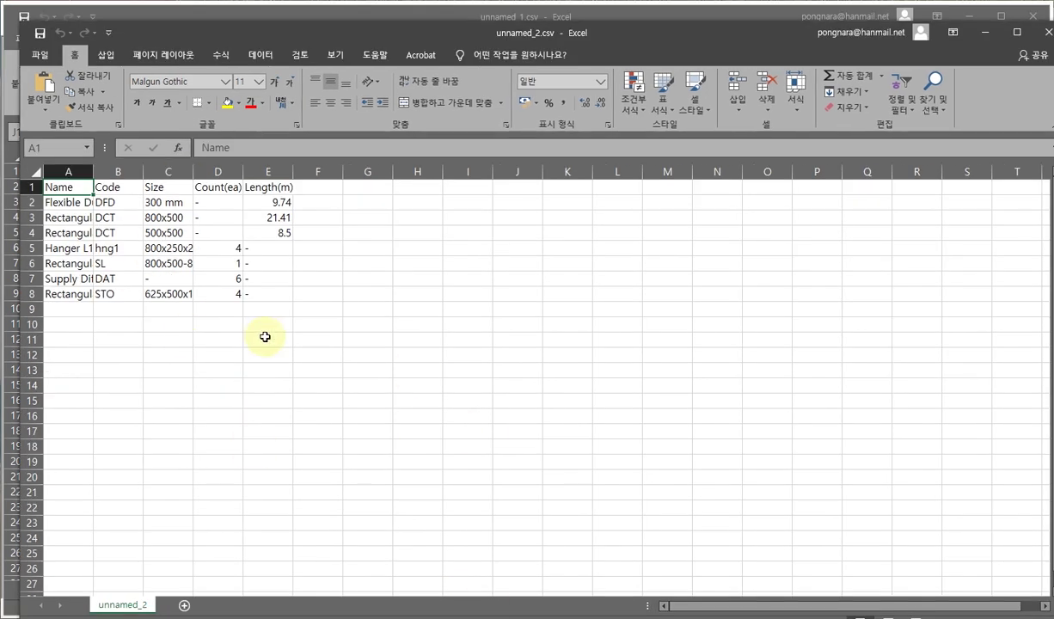
- AutoFit columns D, C and A in unnamed_2.csv, then move its window aside
left_click(265, 337)
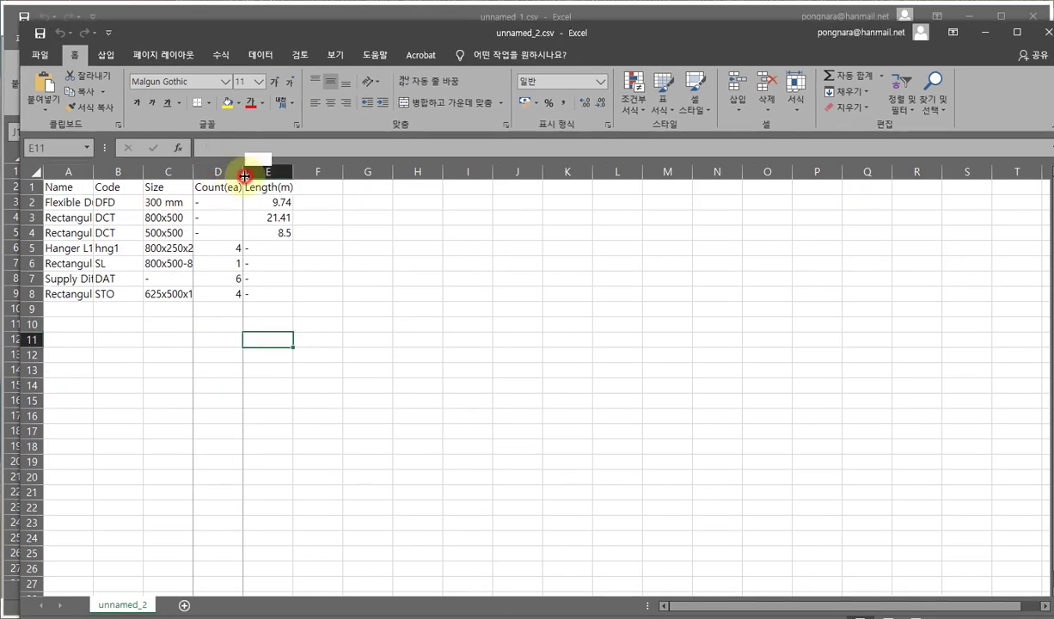
double_click(245, 176)
double_click(194, 171)
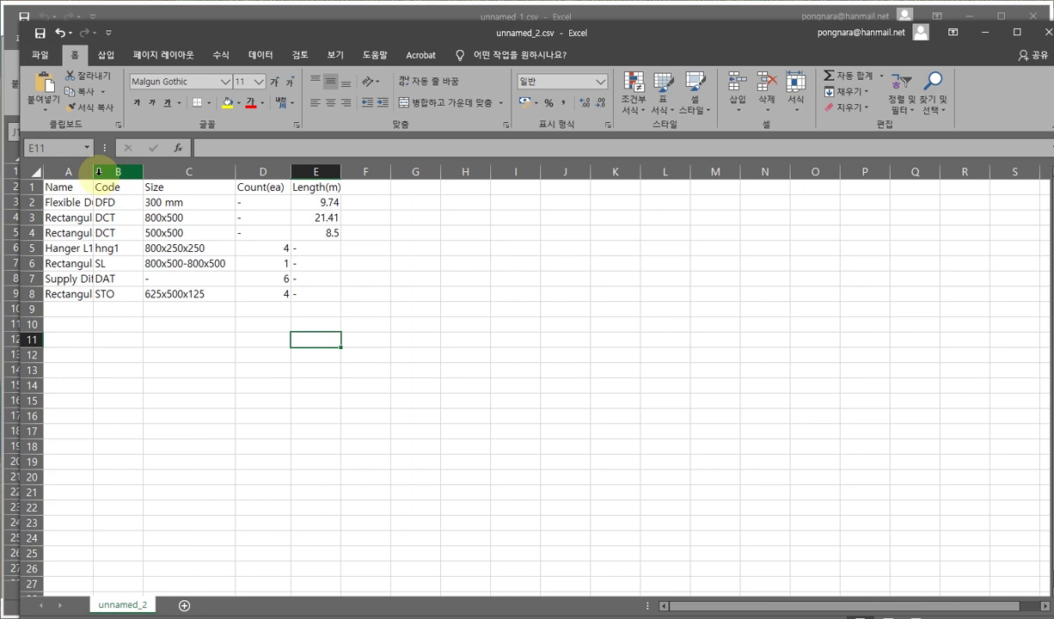
double_click(93, 171)
left_click(378, 400)
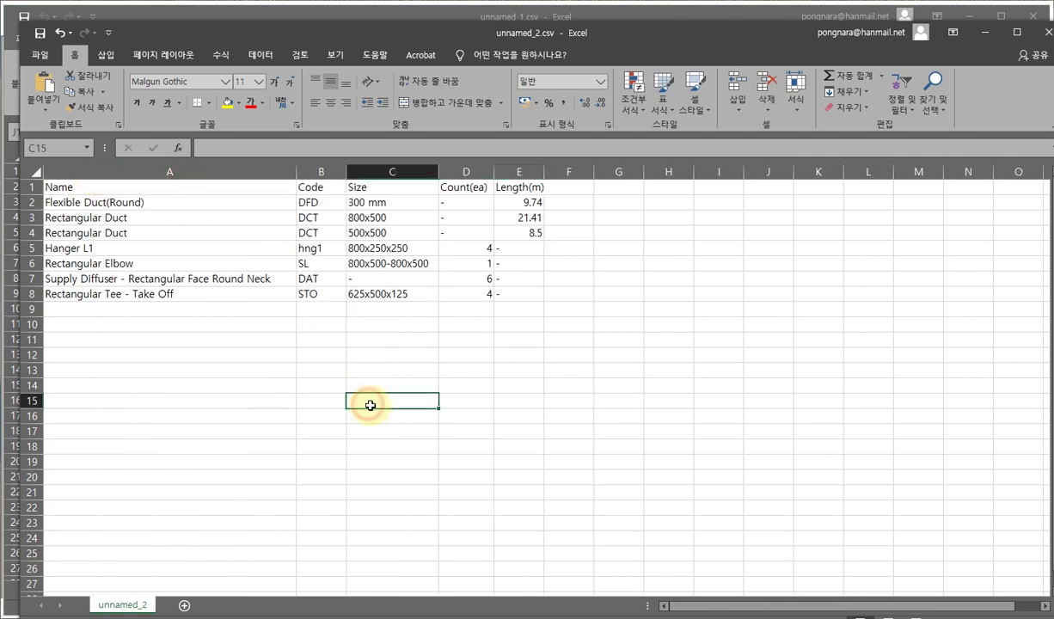
left_click_drag(289, 33, 591, 346)
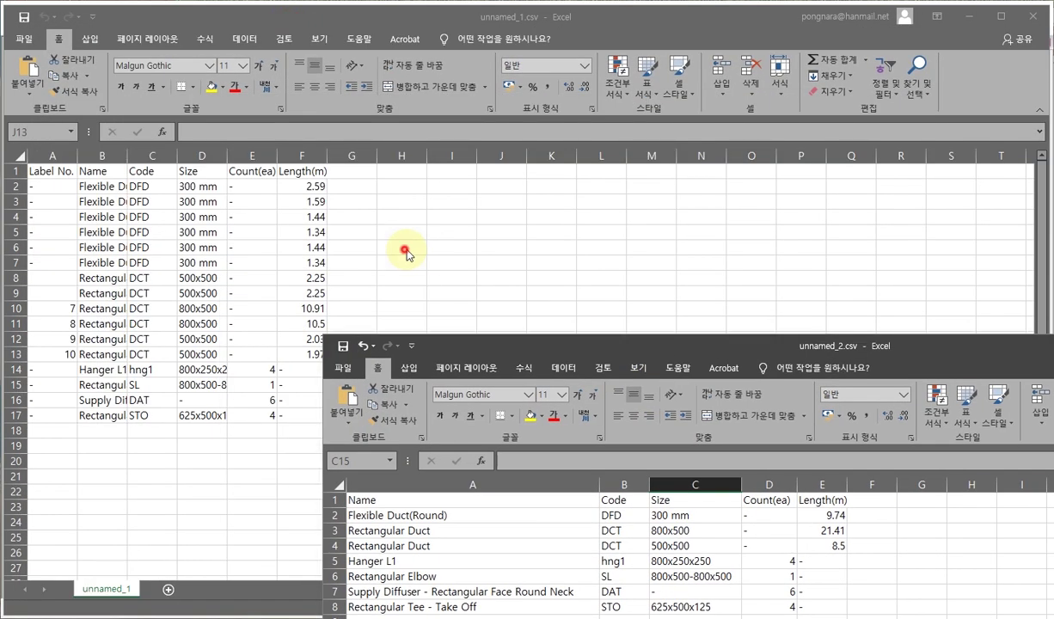
- AutoFit unnamed_1 columns B, A and D, discard unnamed_2, and view the SketchUp model in 3D
left_click(406, 252)
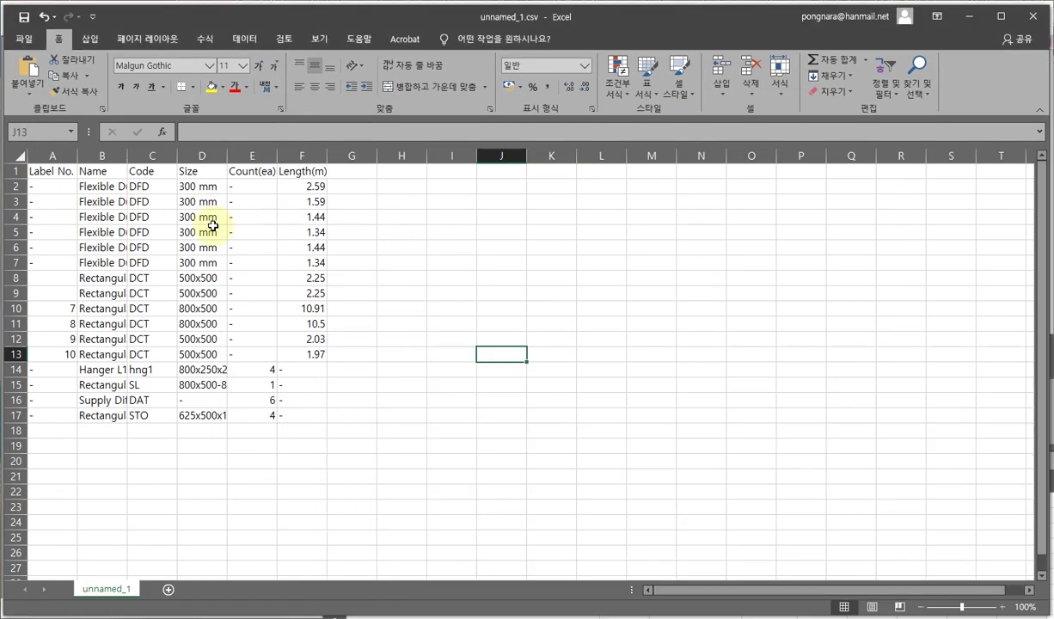
double_click(127, 155)
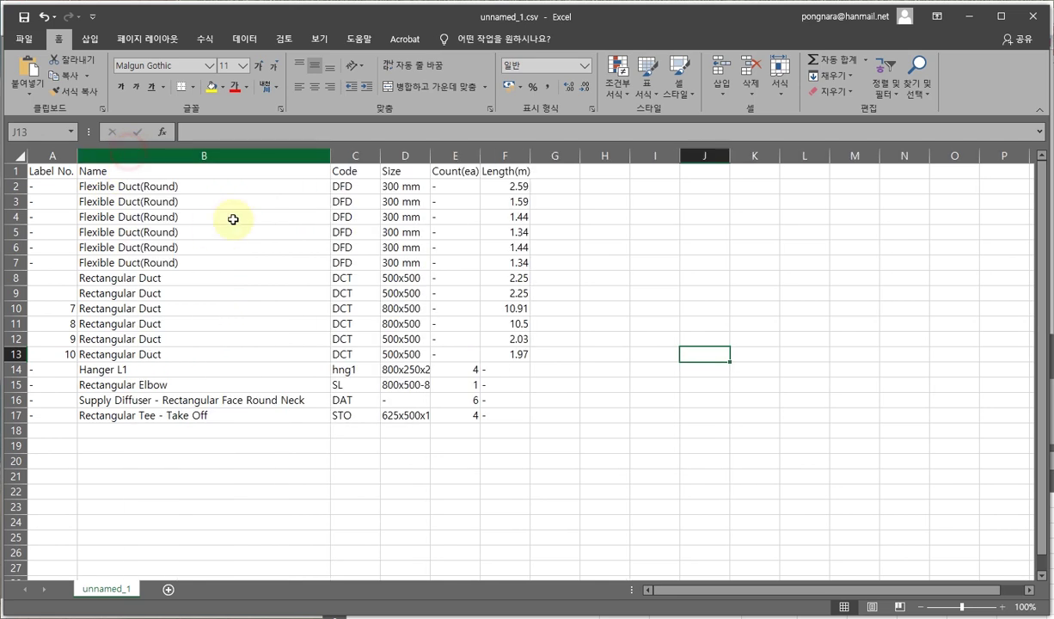
double_click(78, 156)
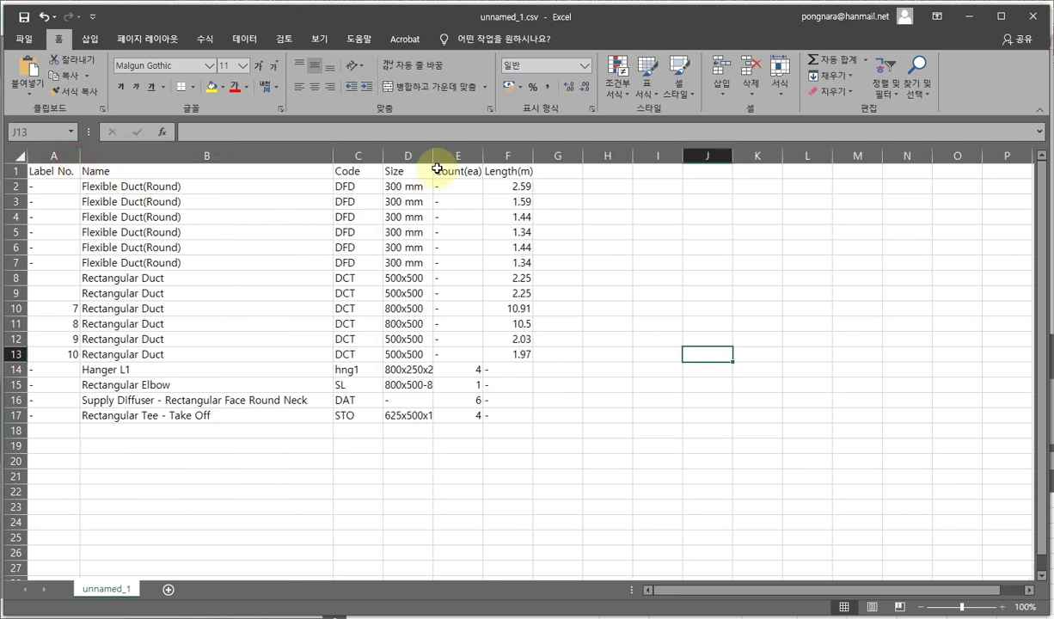
double_click(433, 156)
left_click(643, 413)
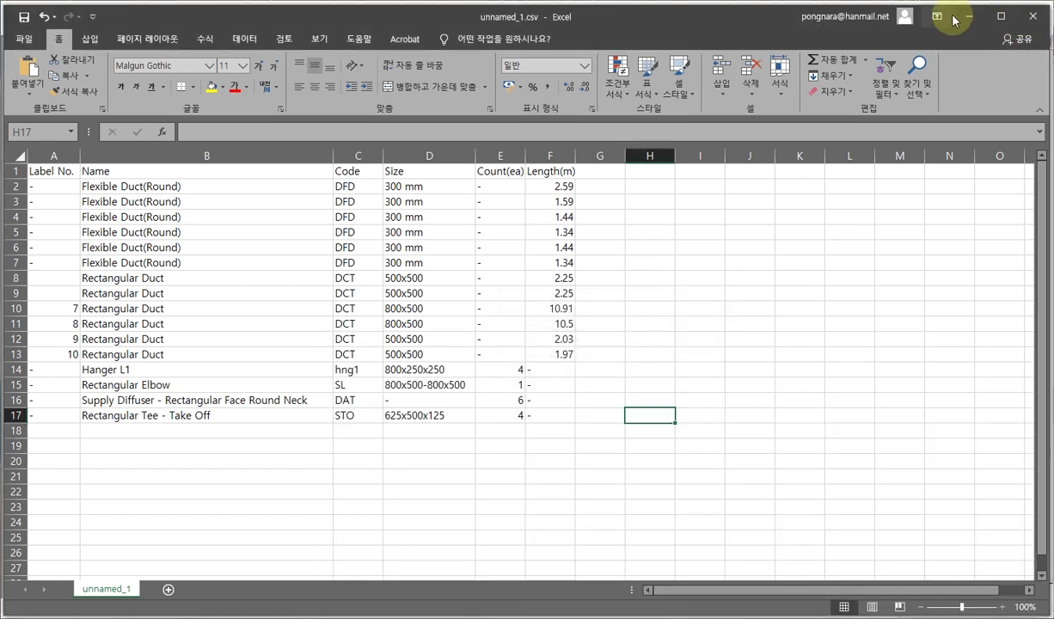
left_click(969, 16)
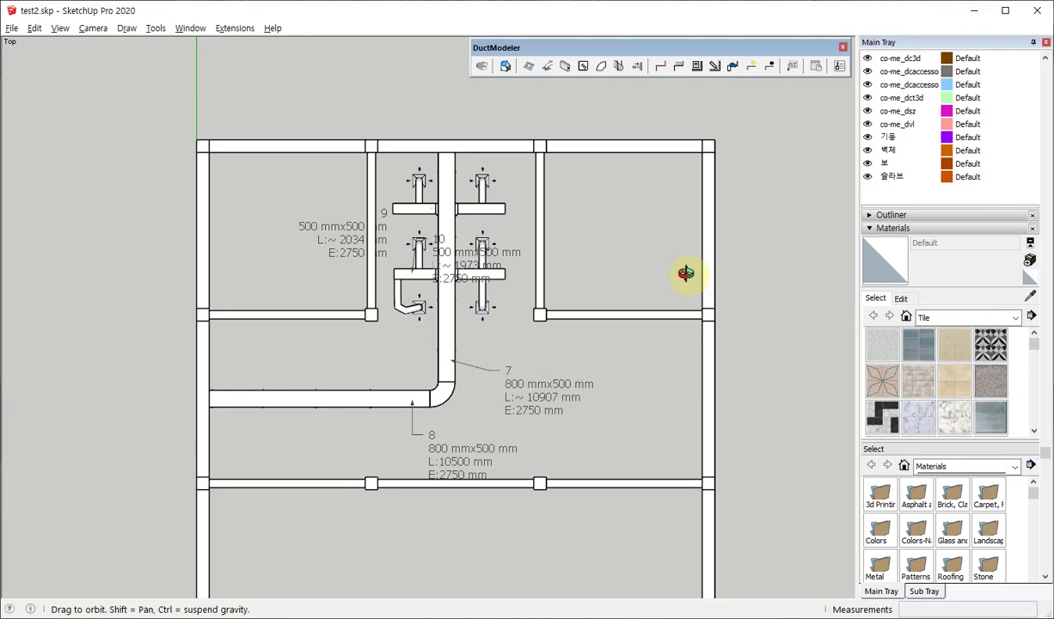
middle_click_drag(639, 503, 412, 277)
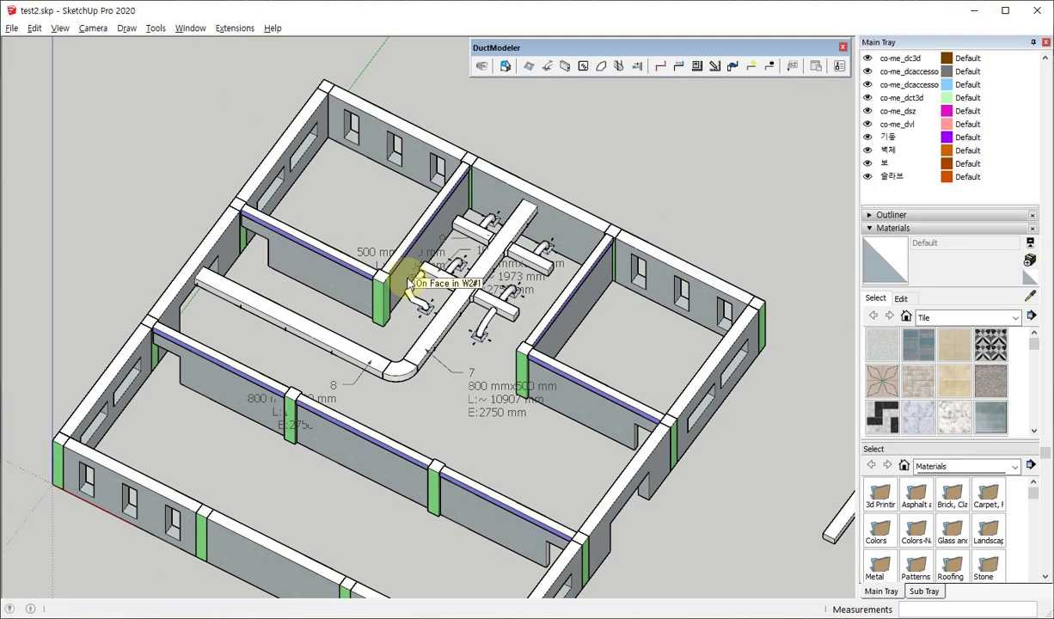